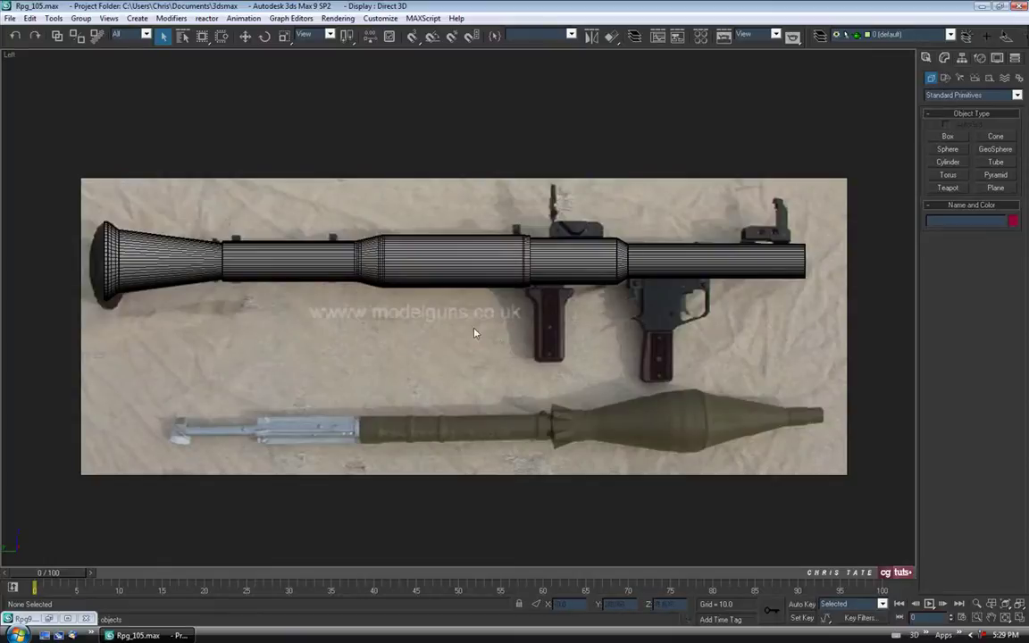
- Compare the modelled launcher body with the background photo and view the clamp details in the Rpg9.jpg reference image
middle_click_drag(501, 324, 356, 322)
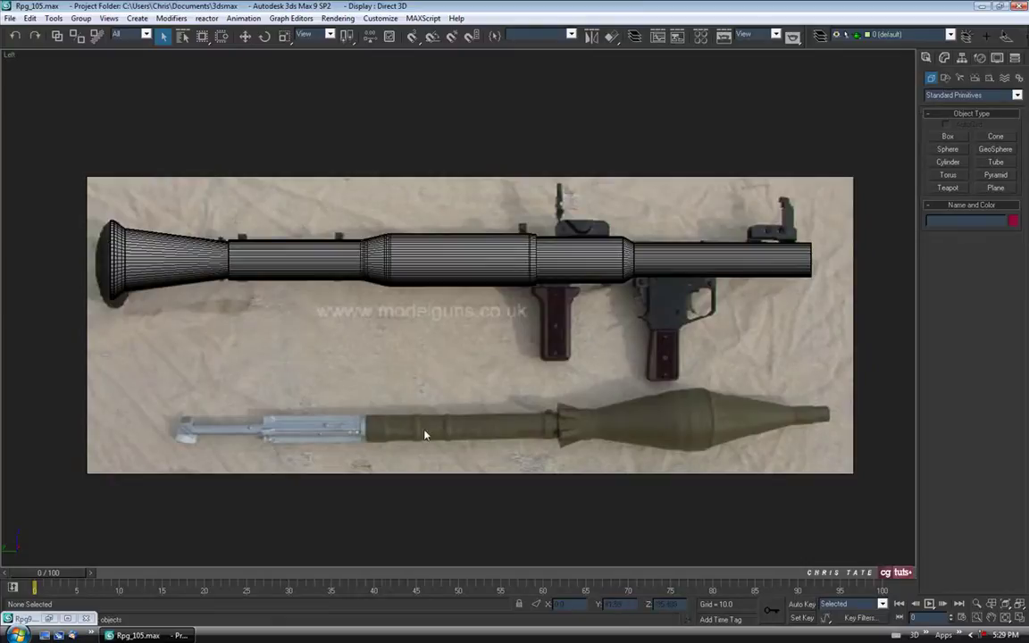
mouse_move(476, 378)
middle_mouse_down()
mouse_move(467, 381)
mouse_move(477, 381)
middle_mouse_up()
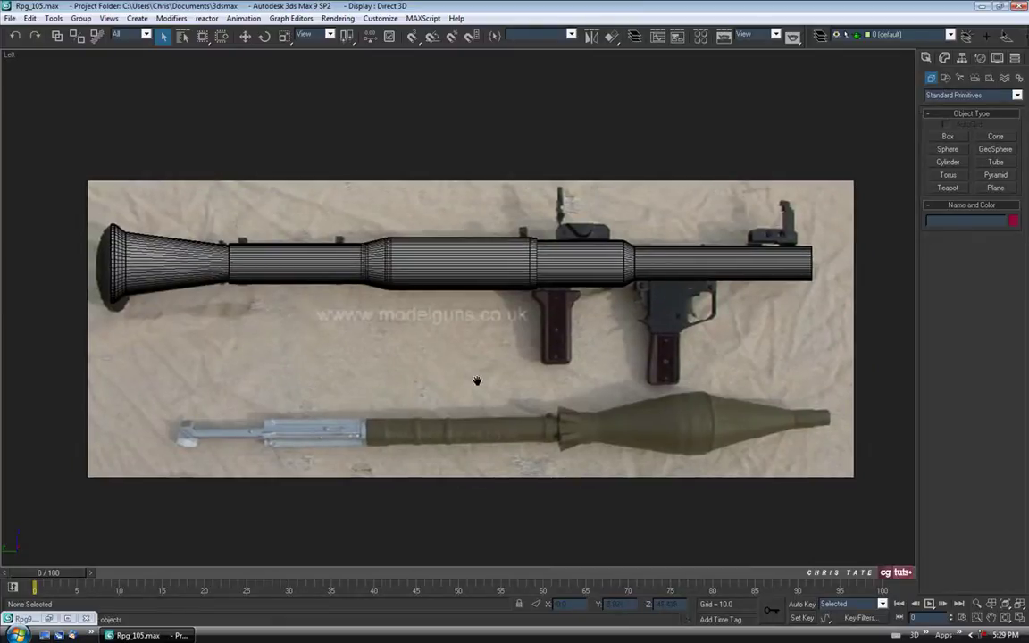
scroll(252, 315, "up", 4)
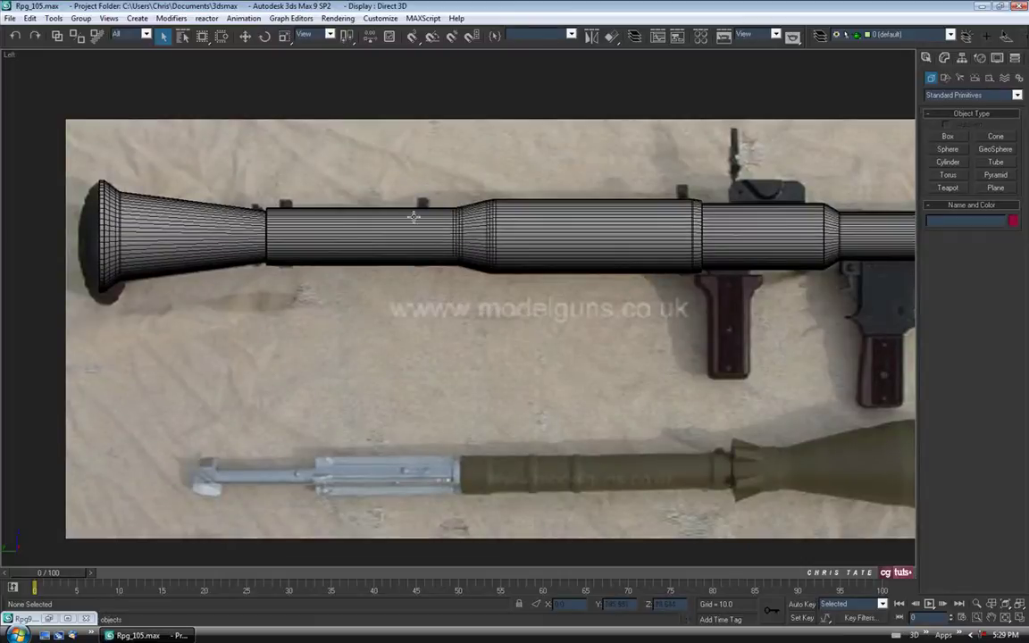
middle_click_drag(423, 276, 375, 285)
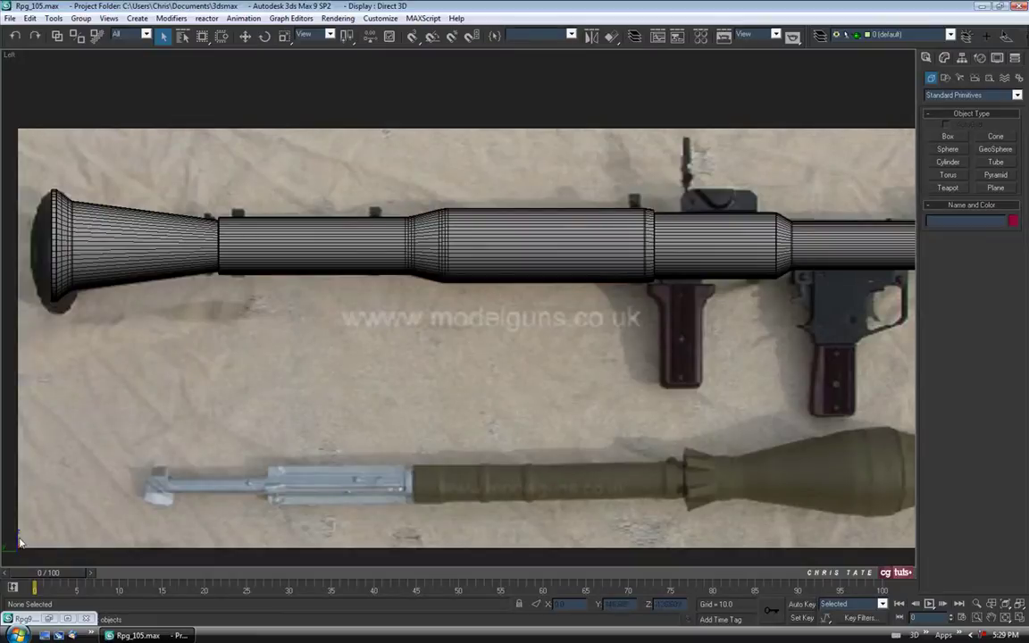
left_click(50, 618)
middle_click_drag(401, 208, 350, 212)
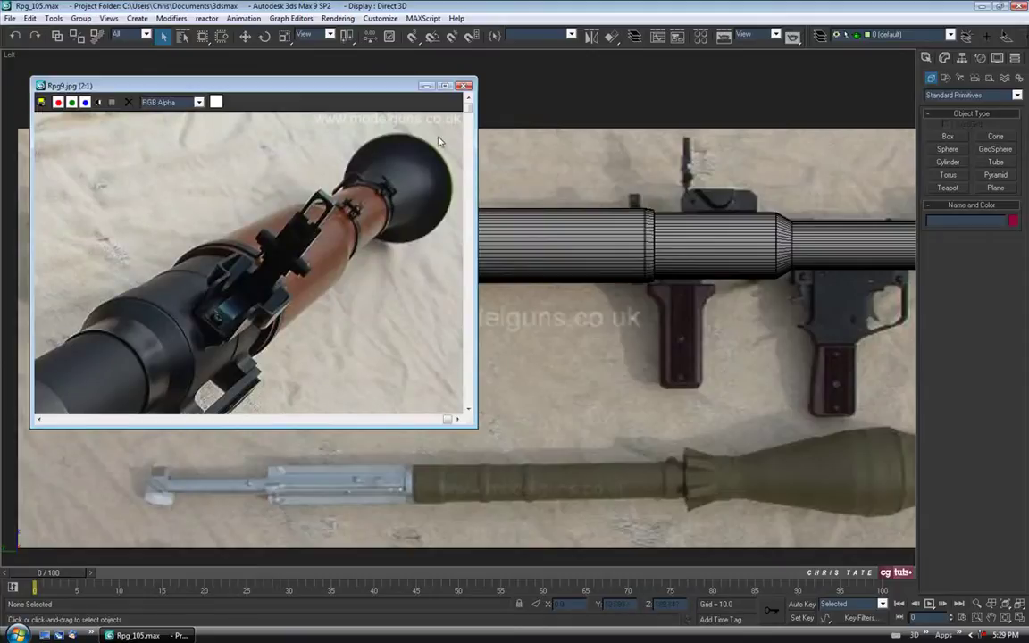
left_click(424, 86)
- Open Rpg8.jpg and Rpg7.jpg from the RPG_Reference folder in the Asset Browser, minimise both images, and close the browser
left_click(1016, 58)
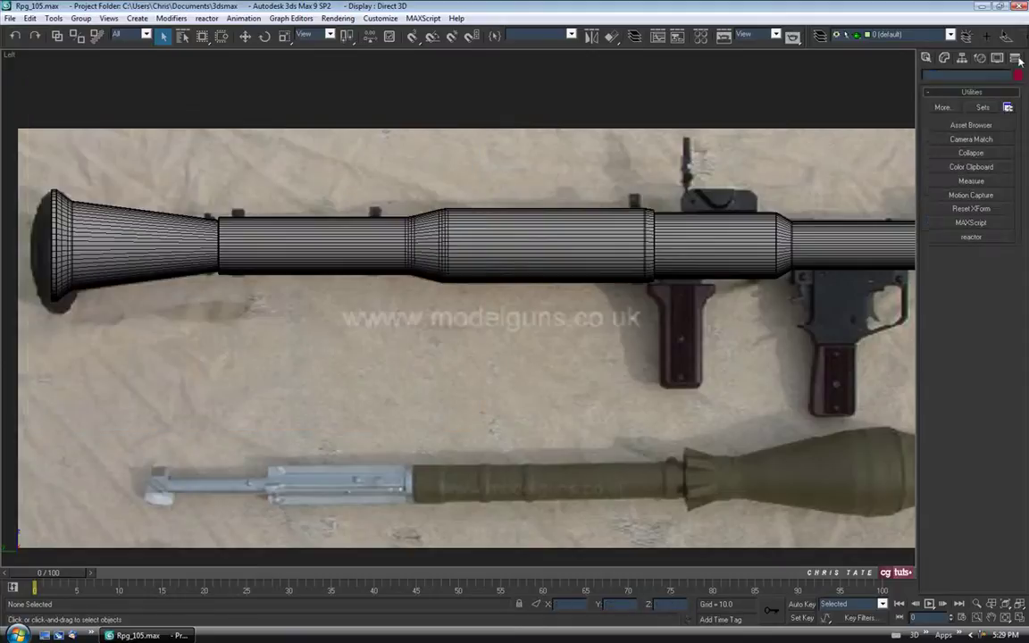
left_click(982, 126)
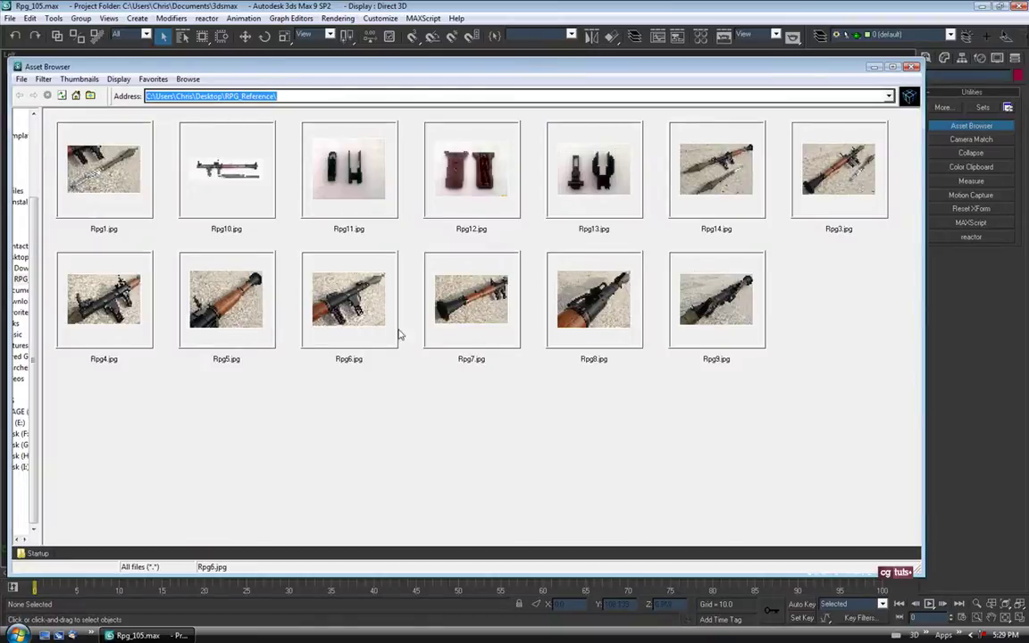
double_click(592, 330)
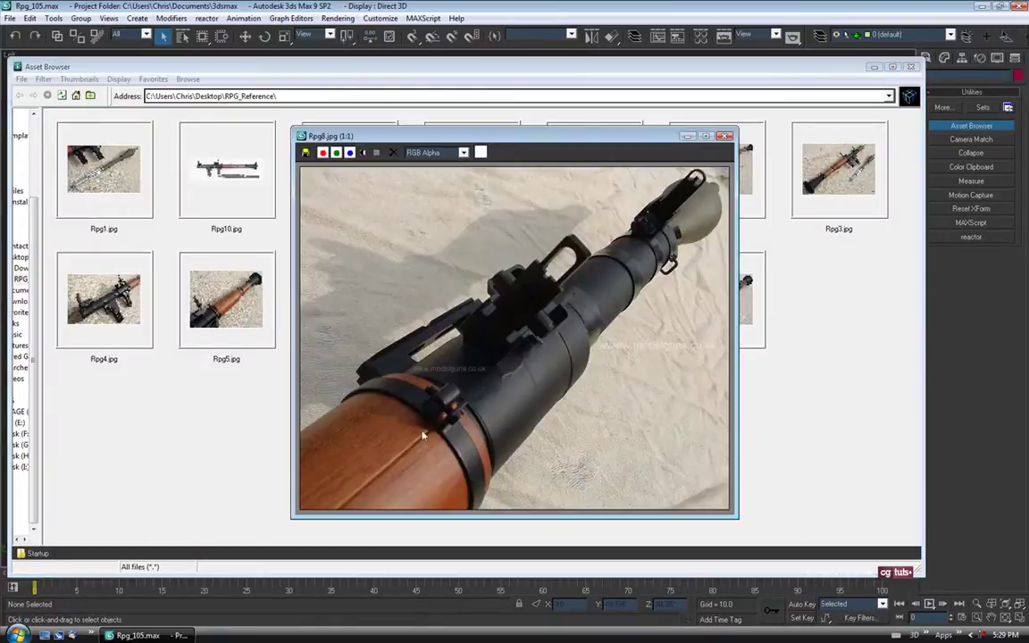
left_click(687, 136)
double_click(490, 332)
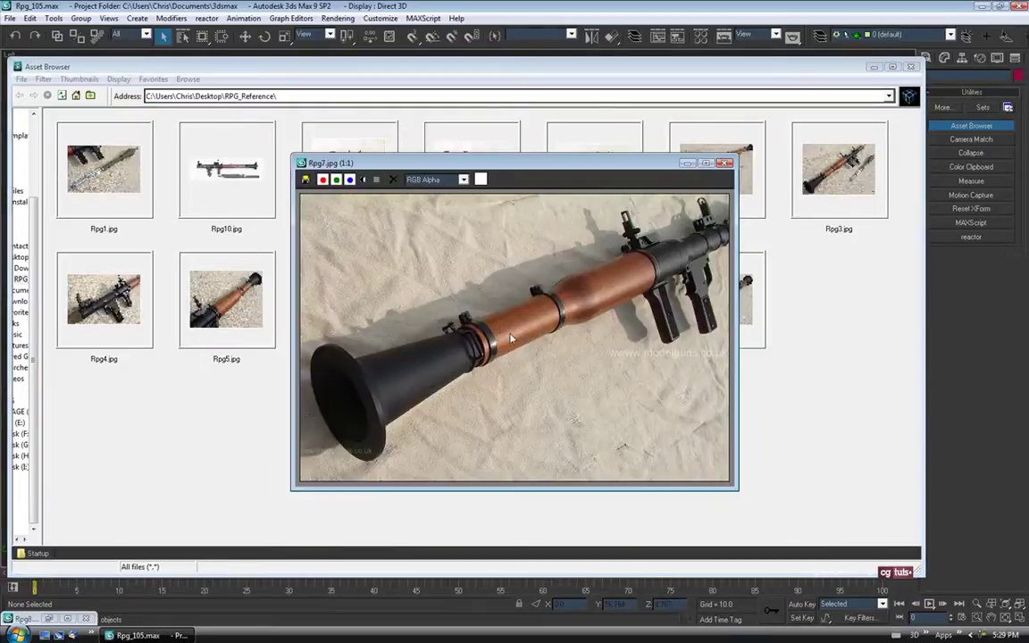
left_click(687, 163)
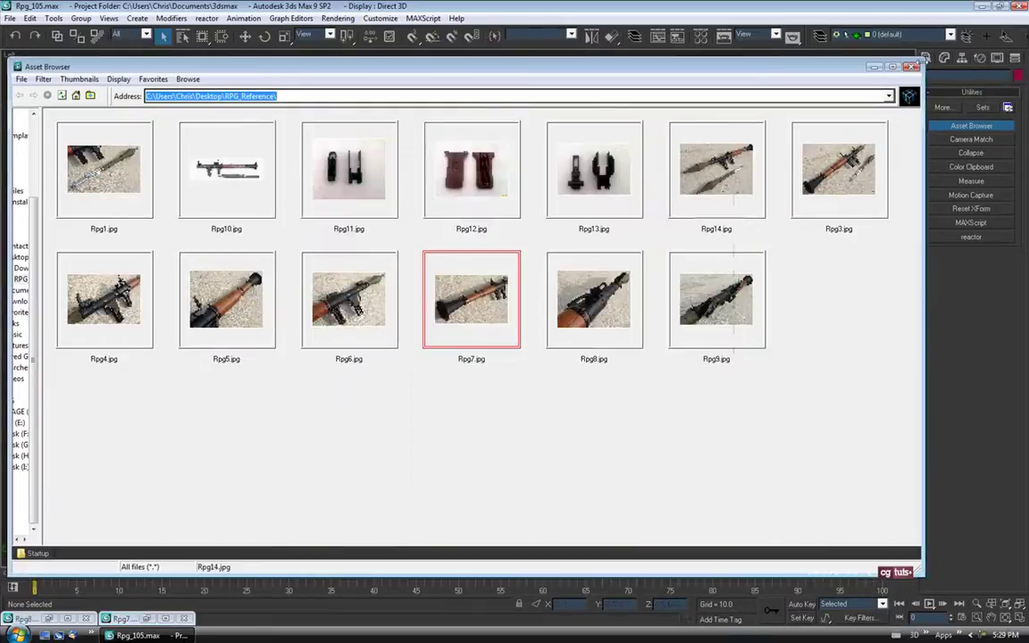
left_click(910, 66)
left_click(925, 61)
- Examine the metal clamp around the wooden heat shield up close in the Rpg8.jpg reference image
left_click(49, 619)
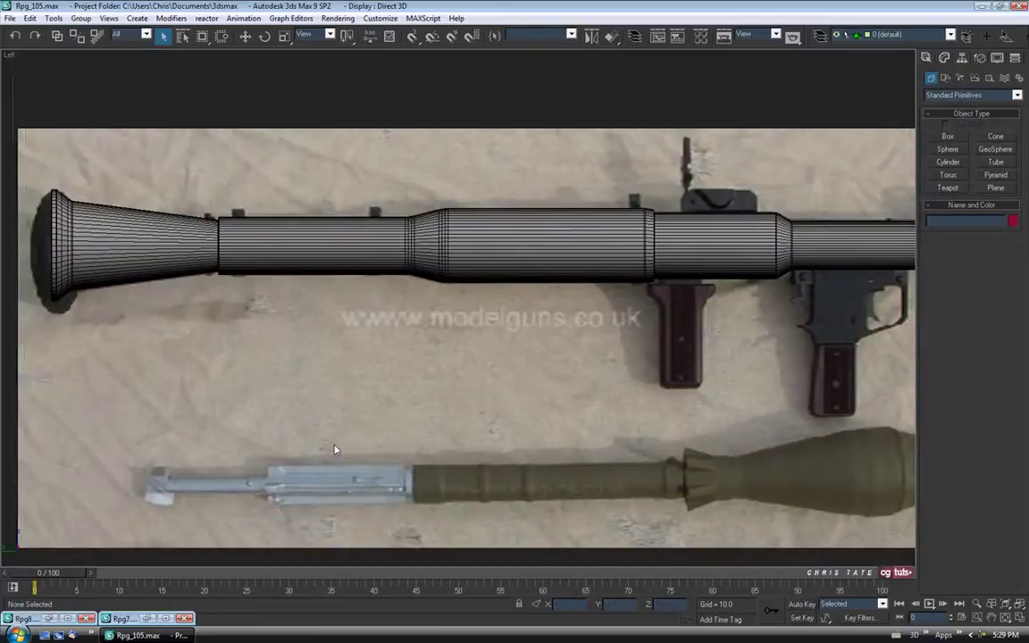
scroll(458, 393, "up", 1)
middle_click_drag(458, 393, 534, 265)
scroll(521, 329, "down", 1)
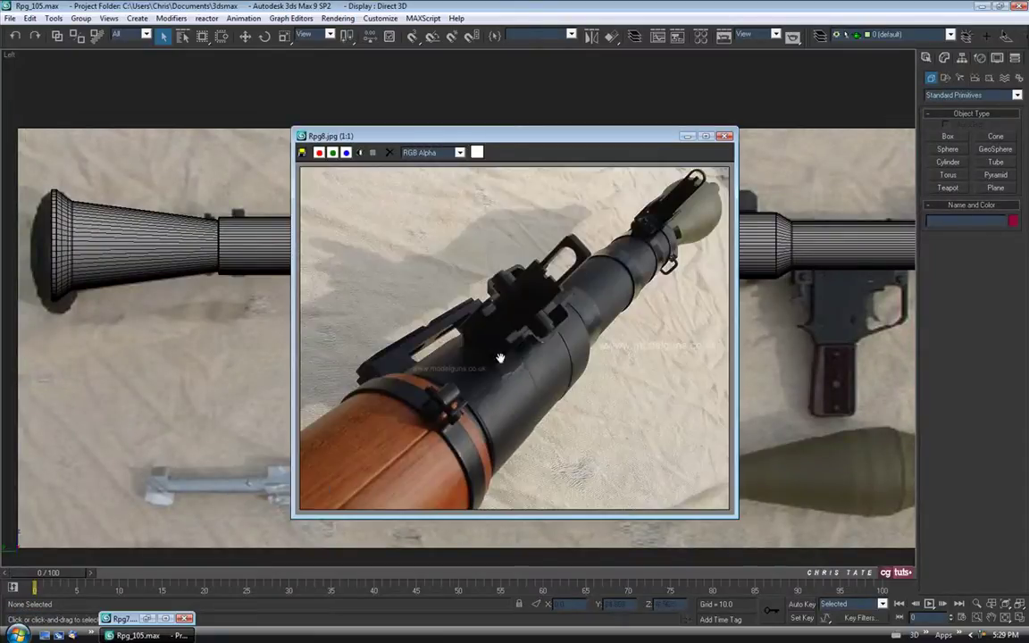
scroll(464, 407, "up", 1)
middle_click_drag(464, 407, 510, 371)
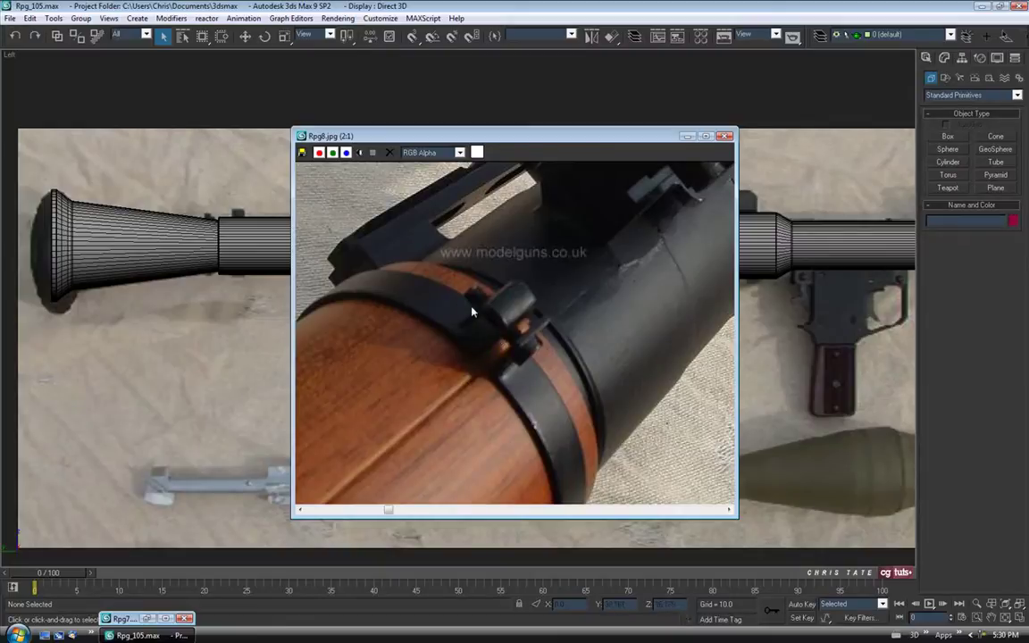
left_click(687, 136)
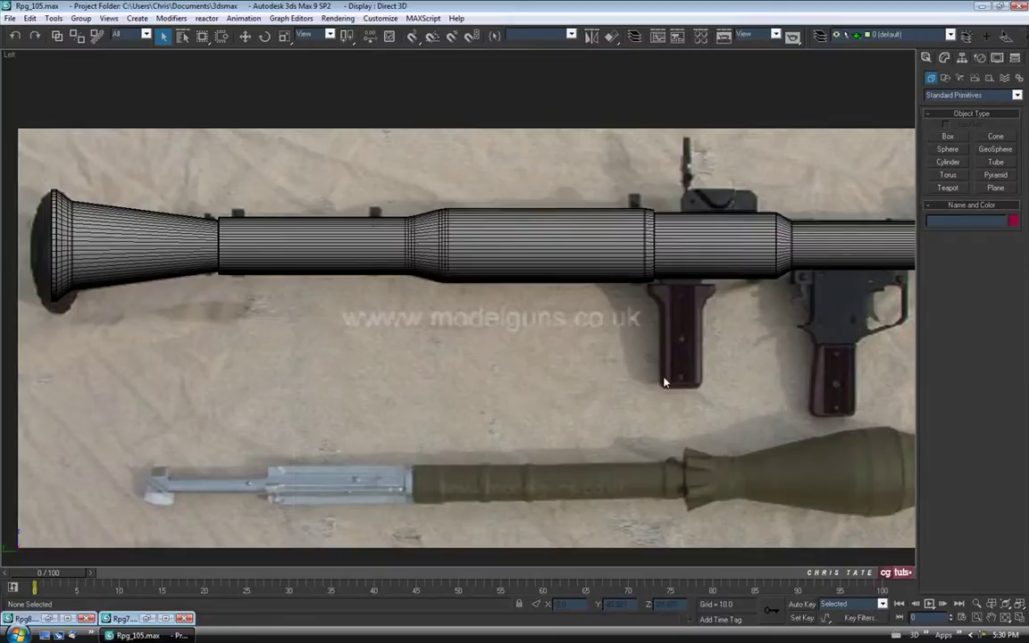
- Hide the breech and the front barrel section so only the middle body remains in view
middle_click_drag(535, 303, 508, 304)
left_click(112, 204)
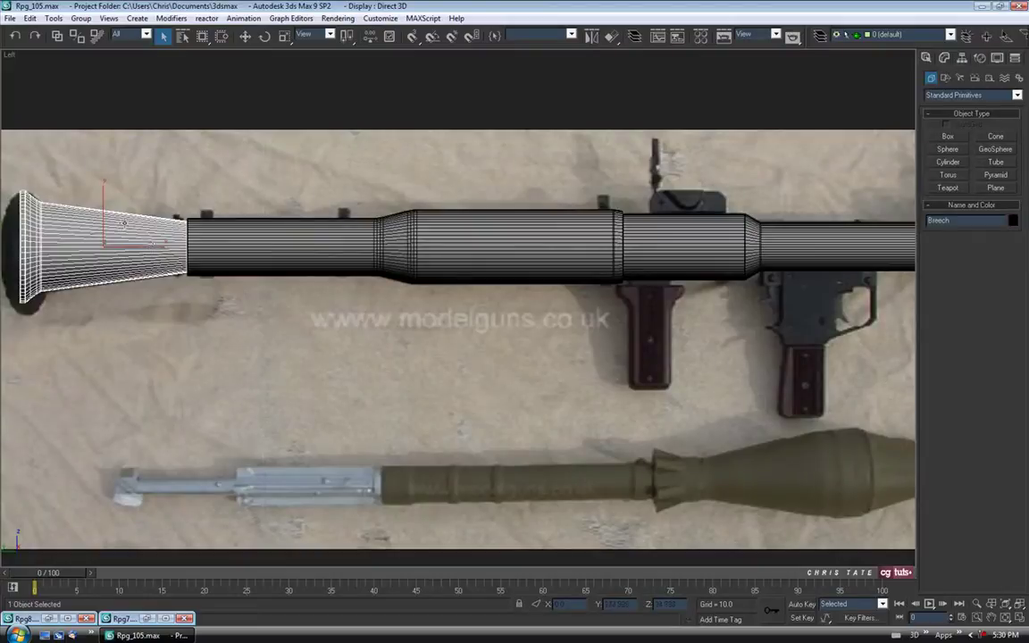
left_click(682, 244, "ctrl")
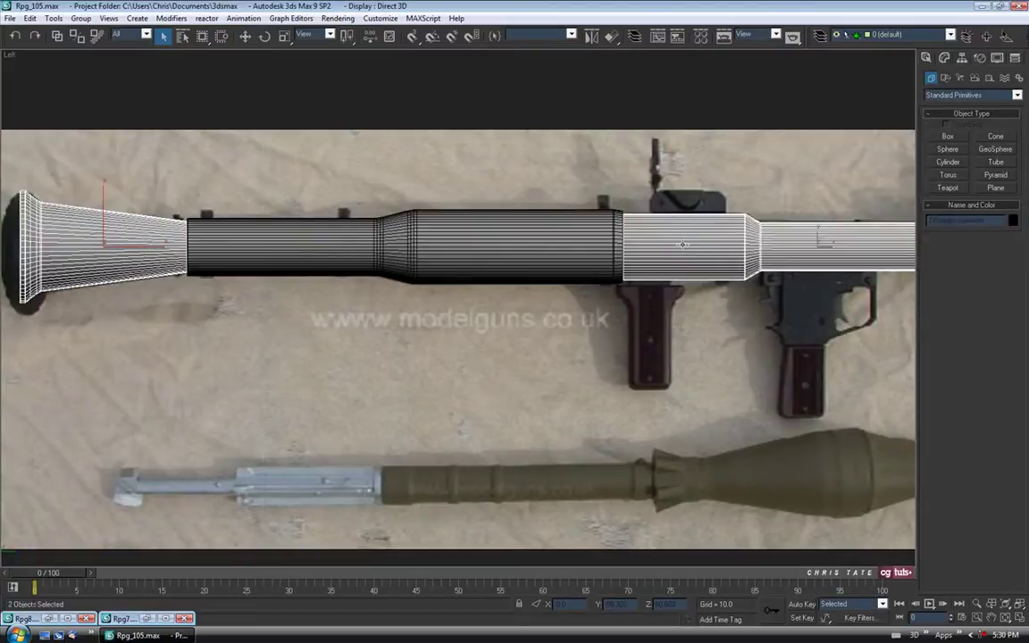
right_click(682, 243)
left_click(700, 211)
scroll(682, 371, "down", 3)
- Create a Tube around the body in the Front view, with radii of about 25.3 and 27 and a height of about 5.2
left_click(1019, 618)
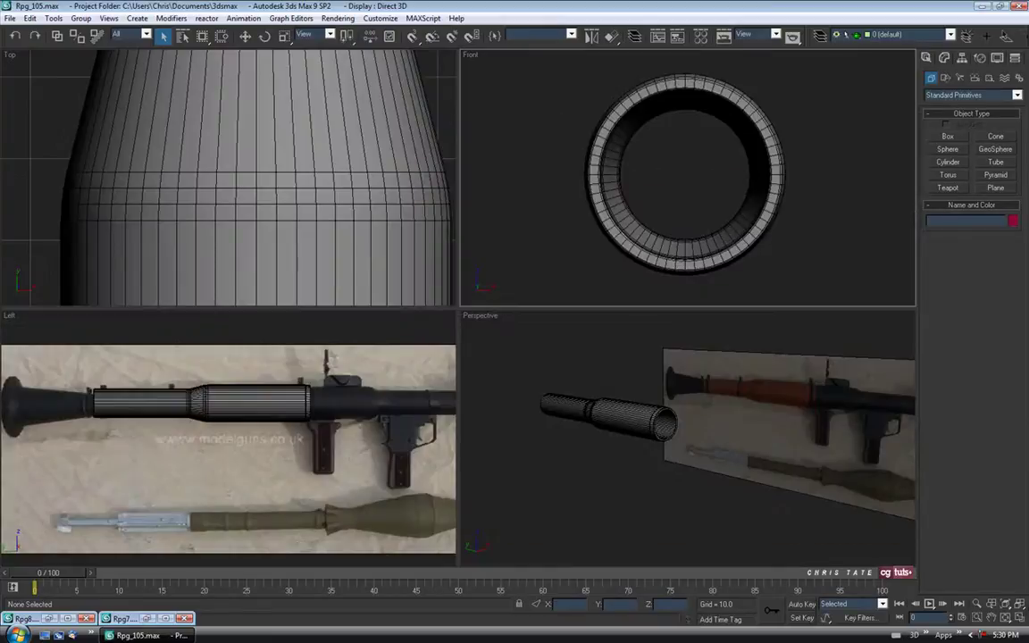
left_click(1021, 618)
middle_click_drag(556, 372, 578, 267)
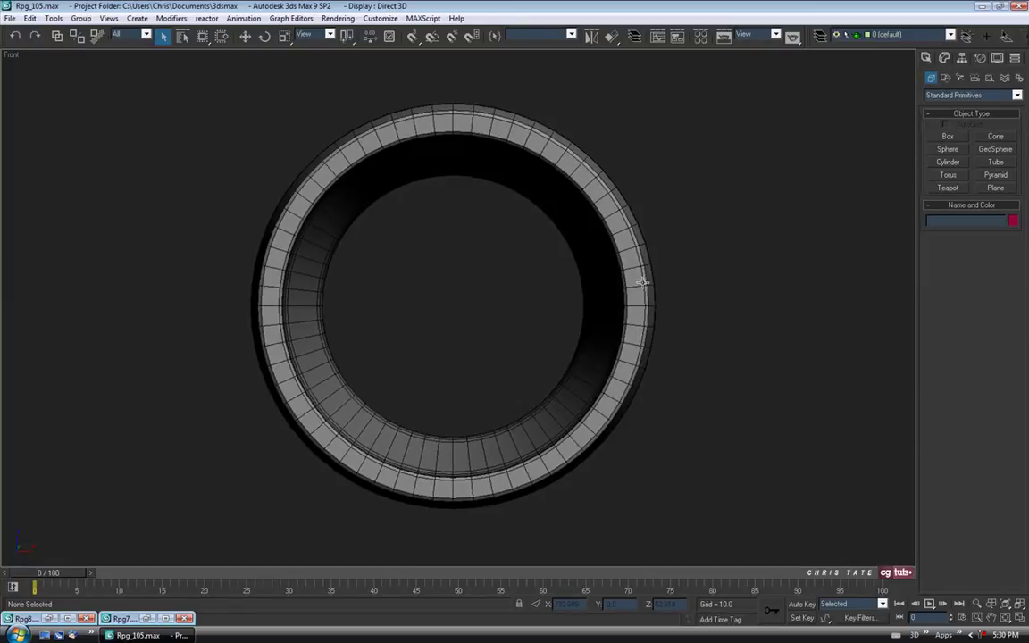
left_click(996, 163)
left_click_drag(450, 304, 450, 519)
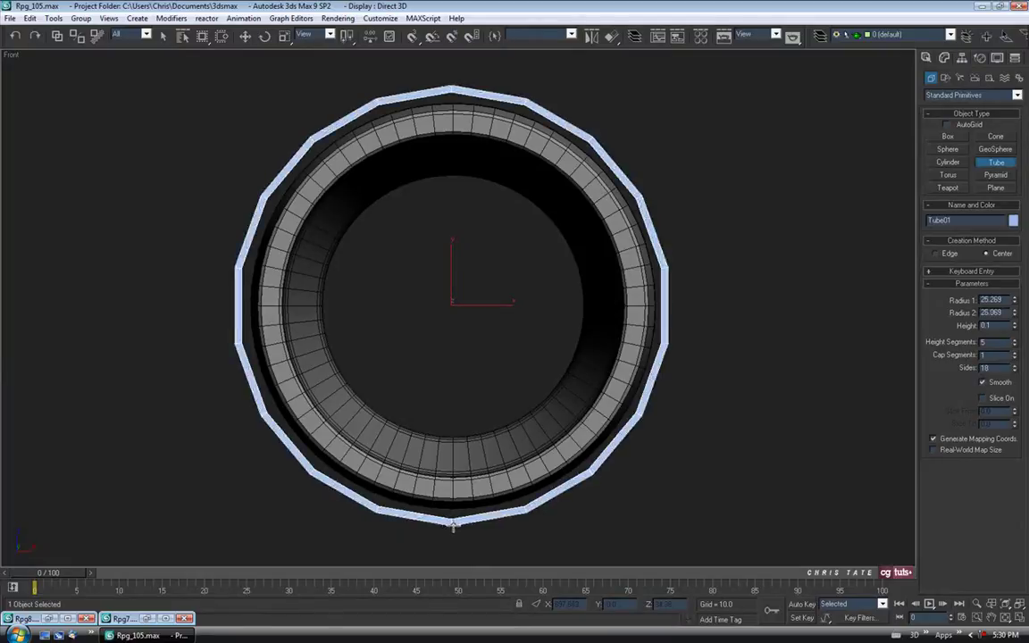
left_click(453, 534)
left_click(487, 452)
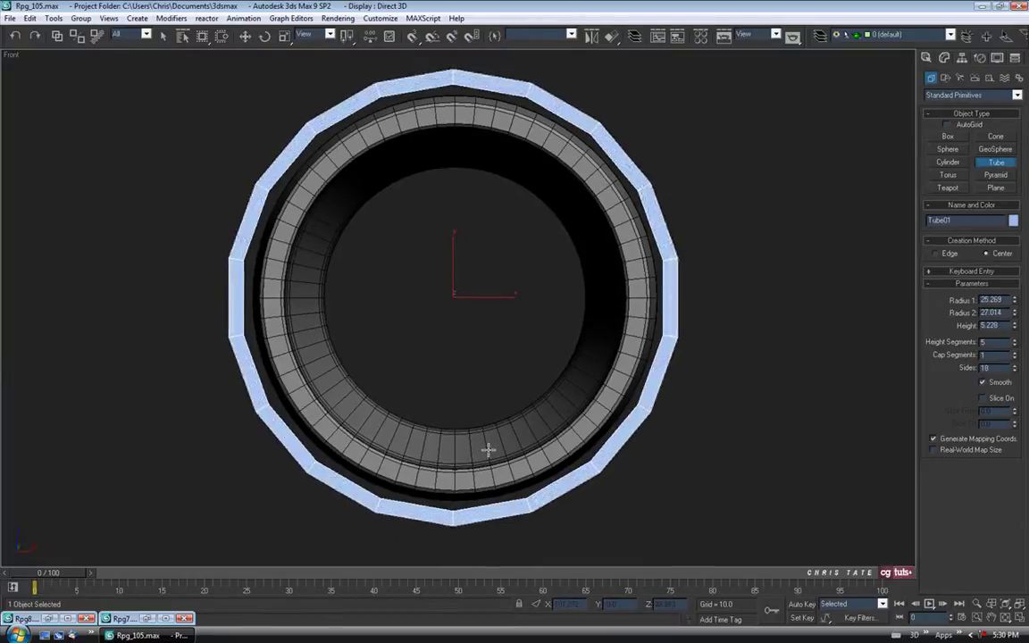
- Set the new tube's Radius 1 to 24 so its inner wall sinks into the body
left_click(1018, 617)
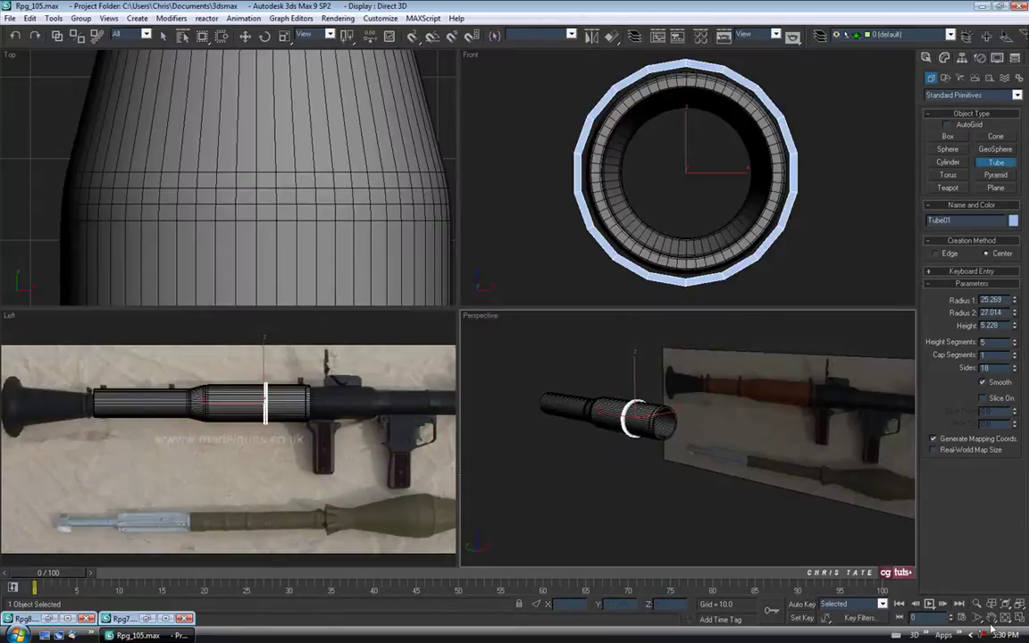
key("alt+w")
middle_click_drag(540, 387, 519, 438, "alt")
key("z")
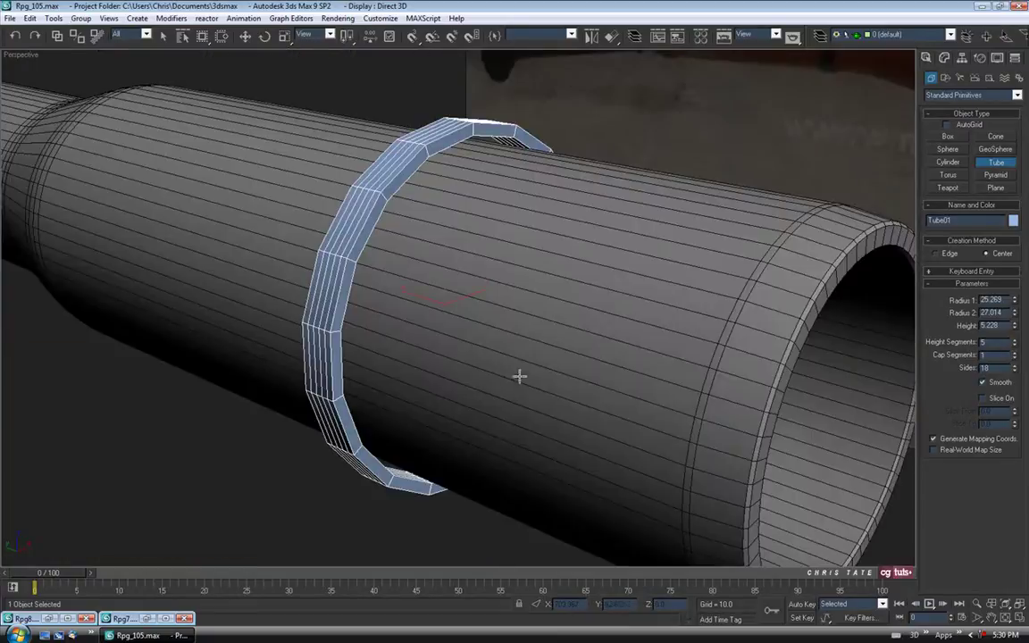
middle_click_drag(479, 298, 435, 263, "alt")
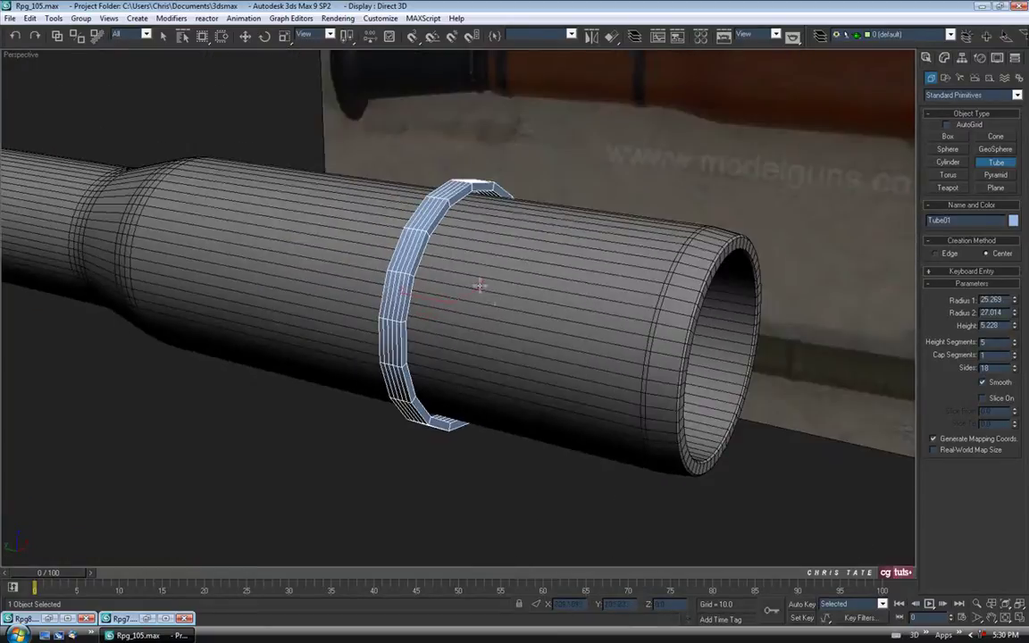
left_click(944, 59)
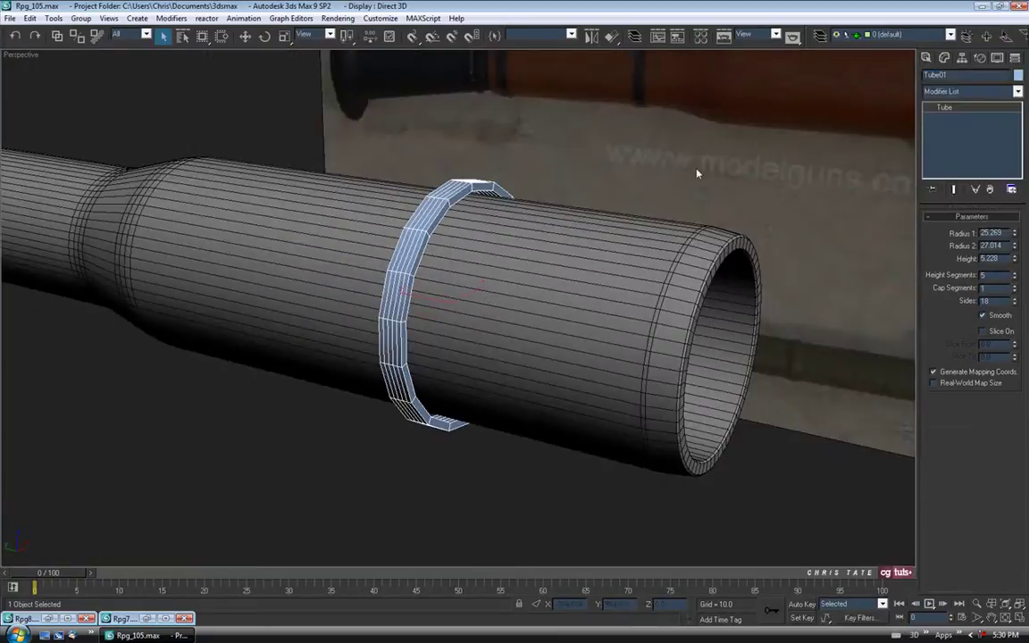
scroll(533, 190, "up", 2)
mouse_move(533, 190)
middle_mouse_down("alt")
mouse_move(494, 171)
mouse_move(534, 172)
middle_mouse_up("alt")
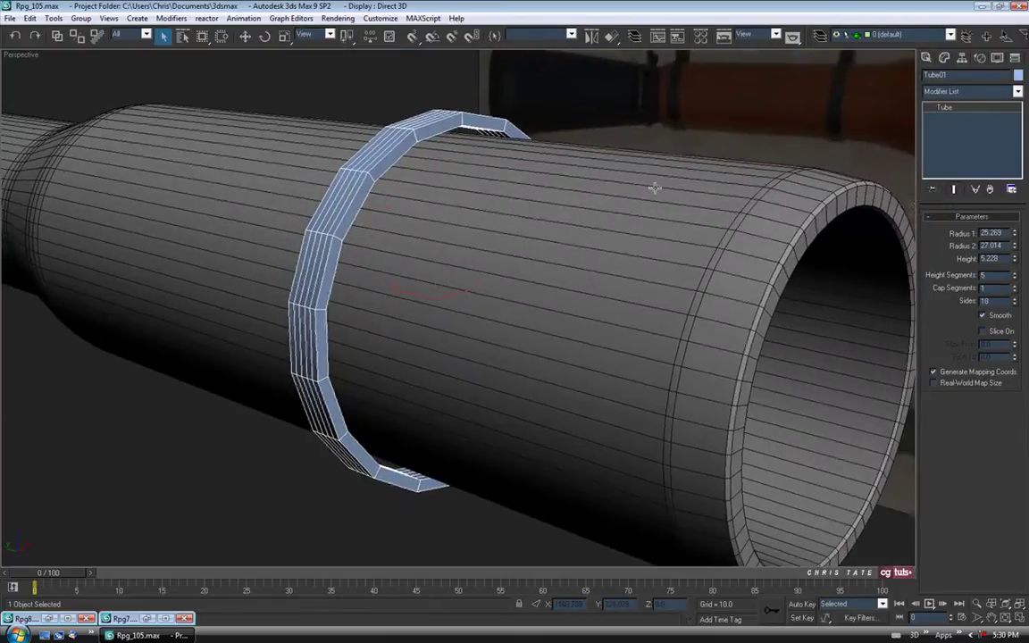
left_click_drag(1015, 237, 1013, 234)
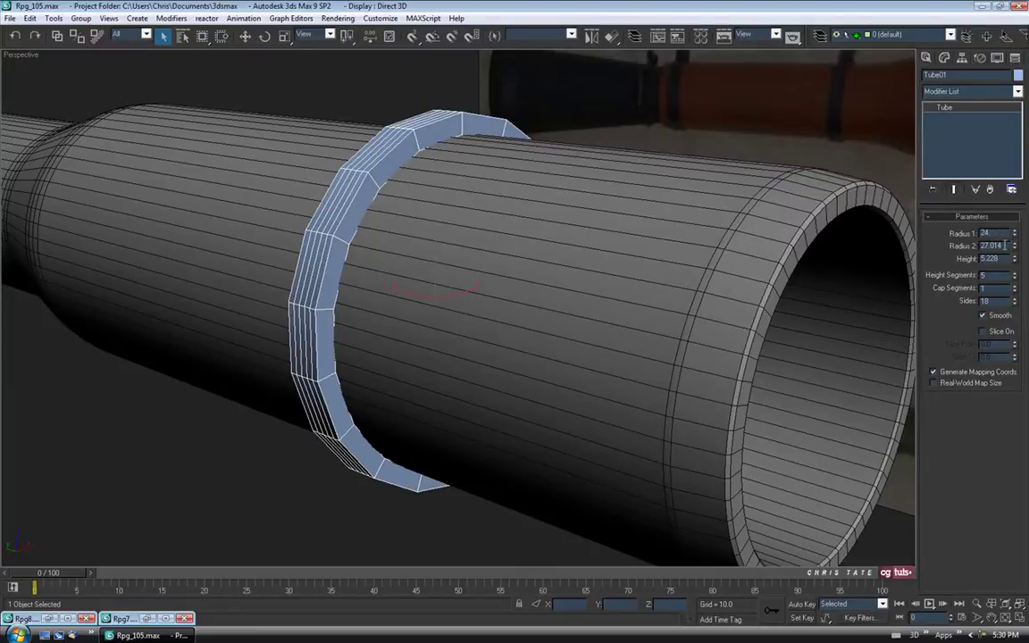
- Check the clamp's thickness in the Rpg7.jpg and Rpg8.jpg references and set the tube's Radius 2 to 25.5
left_click(147, 617)
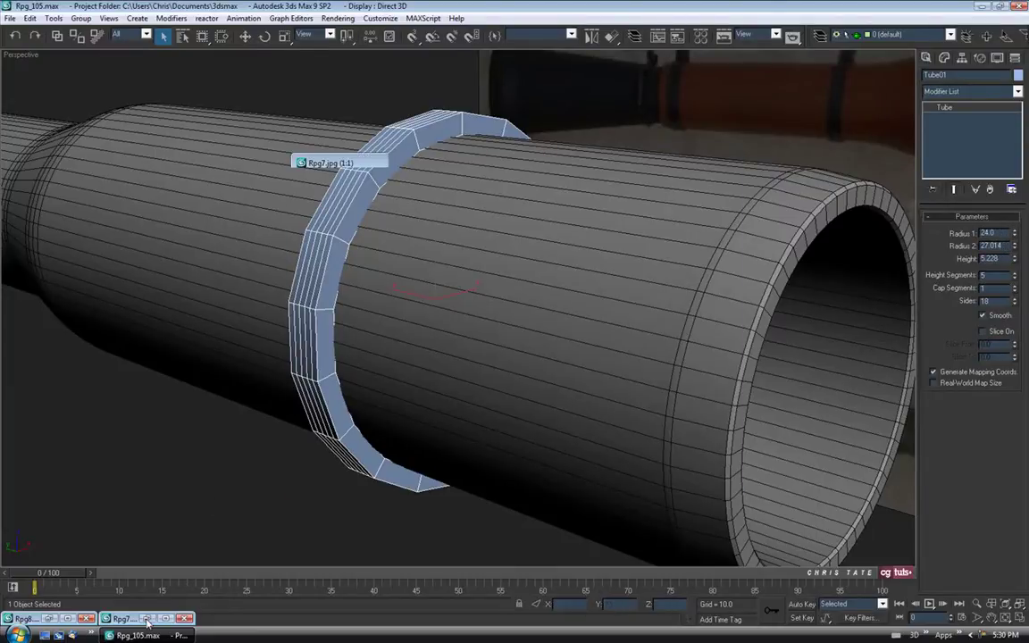
left_click(49, 618)
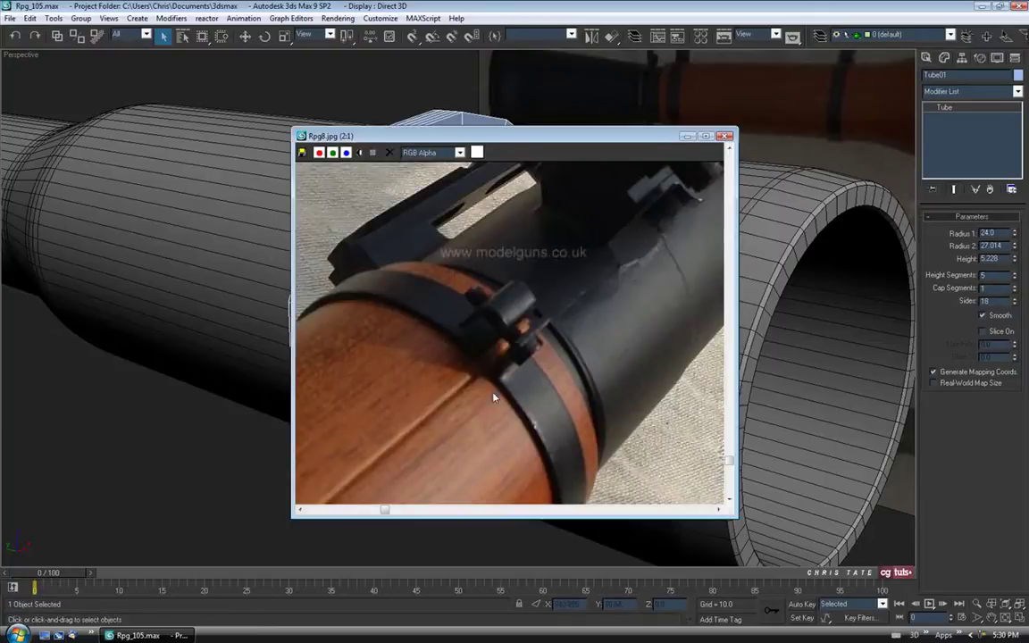
left_click(686, 135)
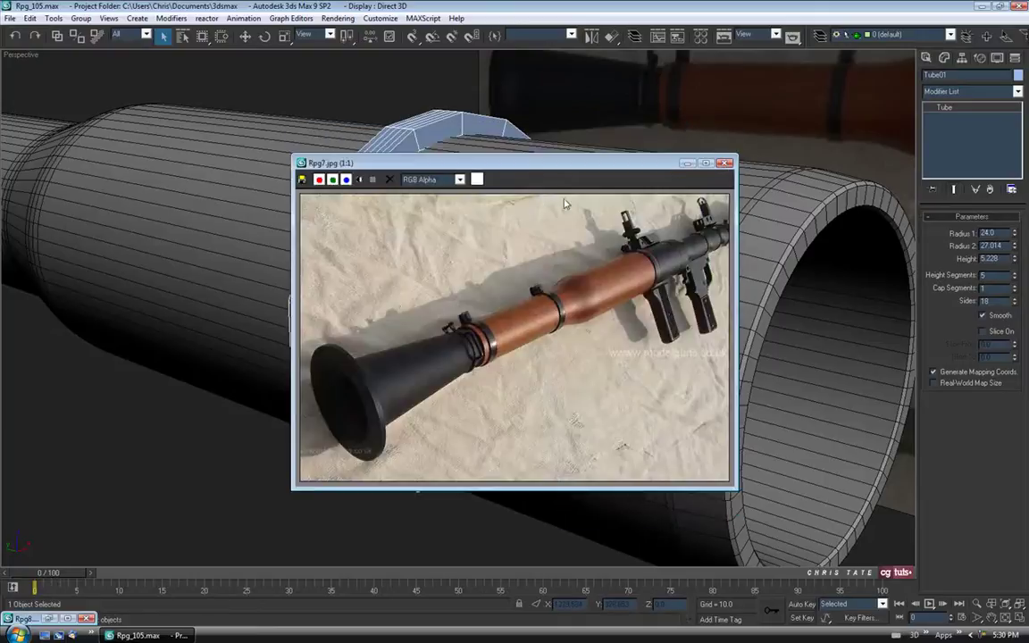
left_click(689, 161)
left_click_drag(1004, 244, 955, 248)
type("25")
key("Return")
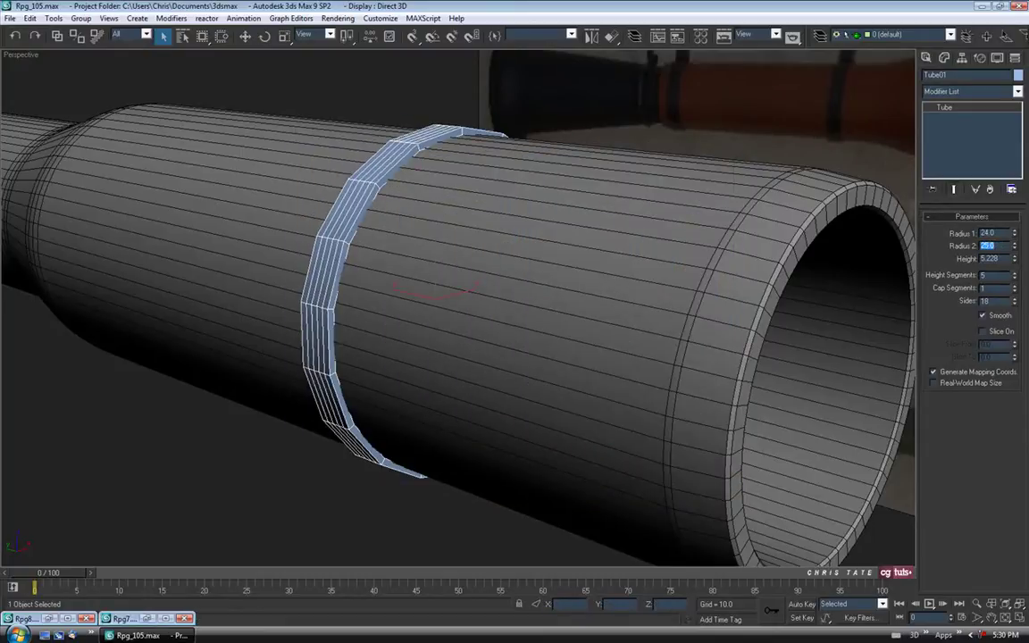
middle_click_drag(635, 283, 592, 270, "alt")
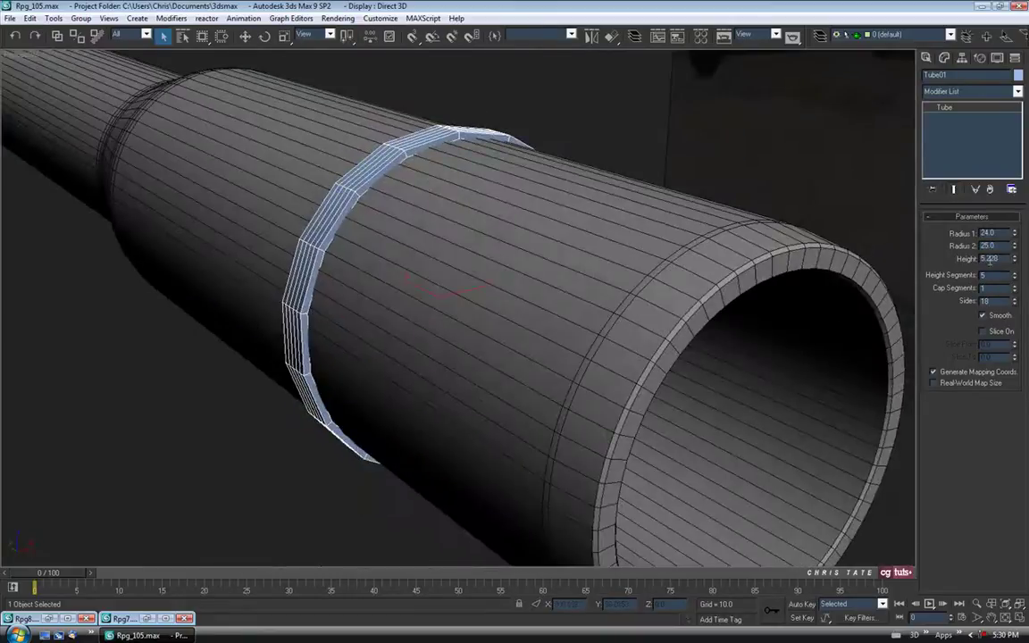
key("Return")
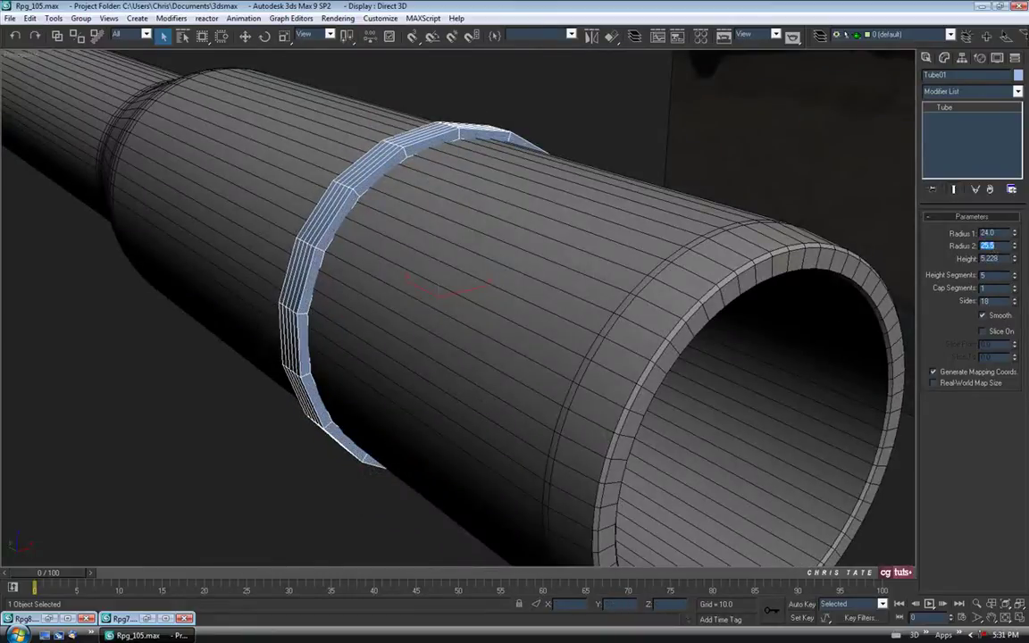
mouse_move(510, 292)
middle_mouse_down("alt")
mouse_move(510, 253)
mouse_move(602, 252)
mouse_move(593, 265)
mouse_move(531, 271)
mouse_move(527, 287)
middle_mouse_up("alt")
- In the Left view, move the tube along the body to the clamp near the front grip and widen its height to about 6.74
left_click(1021, 619)
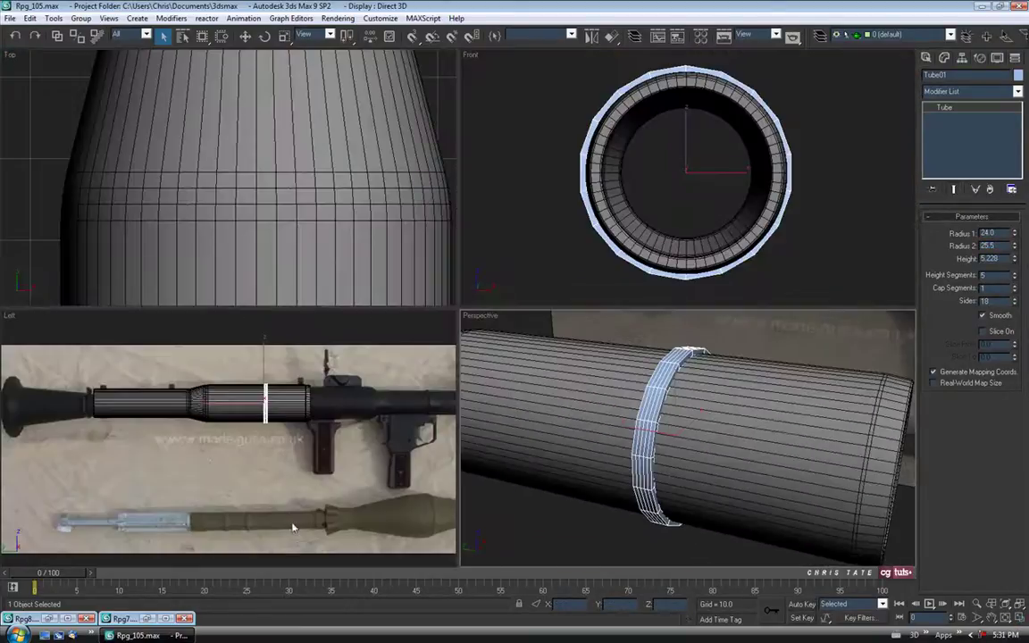
left_click(1021, 625)
scroll(443, 270, "up", 8)
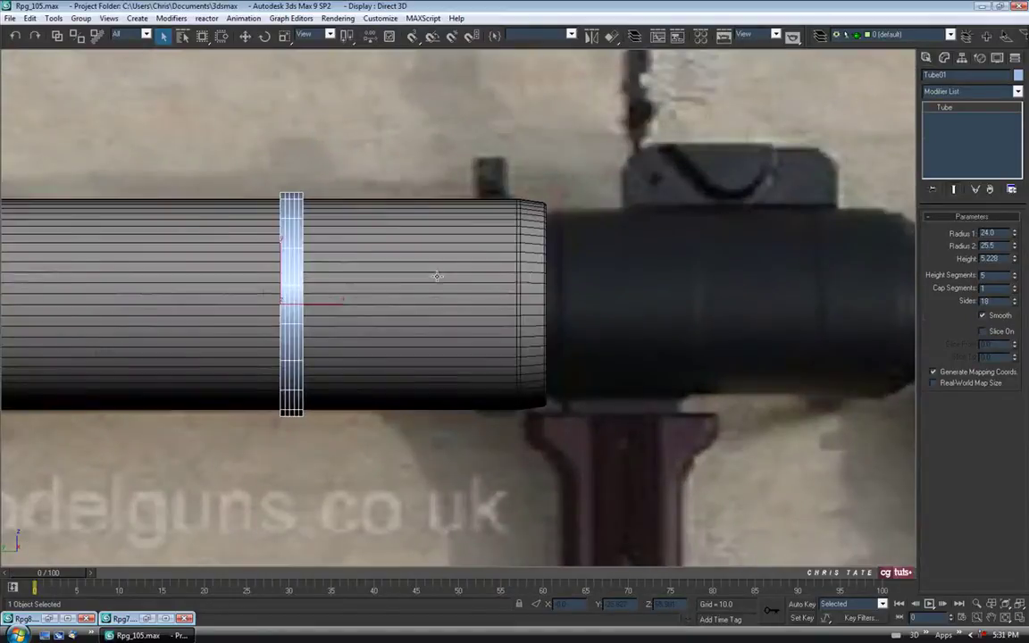
scroll(437, 276, "up", 3)
key("w")
left_click_drag(240, 309, 522, 309)
left_click_drag(1013, 258, 1015, 237)
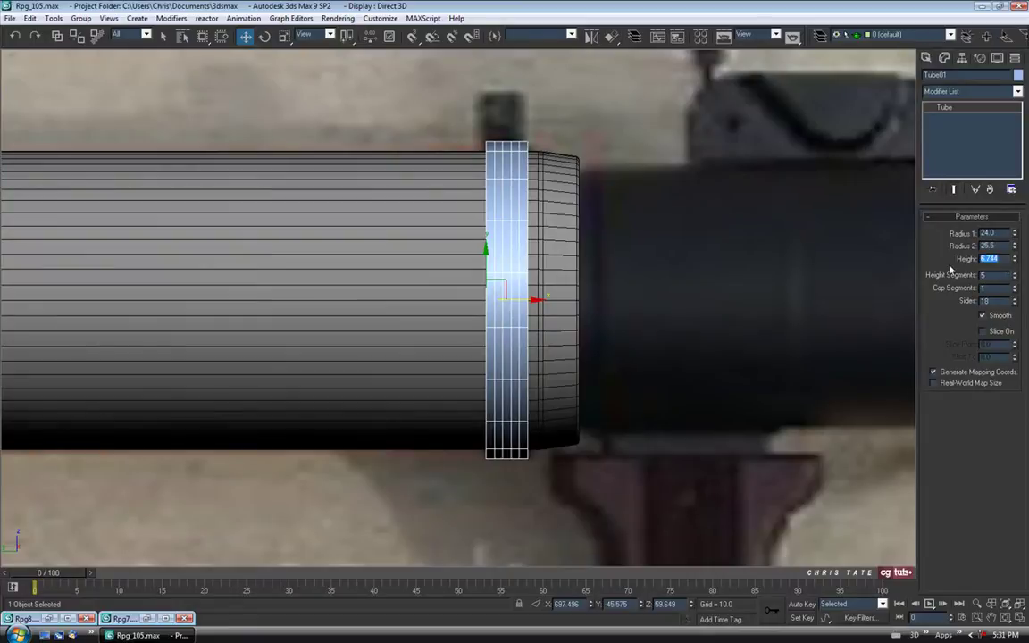
- Set the tube's Height to 7 and shift it slightly along the body to match the clamp in the reference
type("7")
key("Return")
left_click_drag(528, 300, 527, 299)
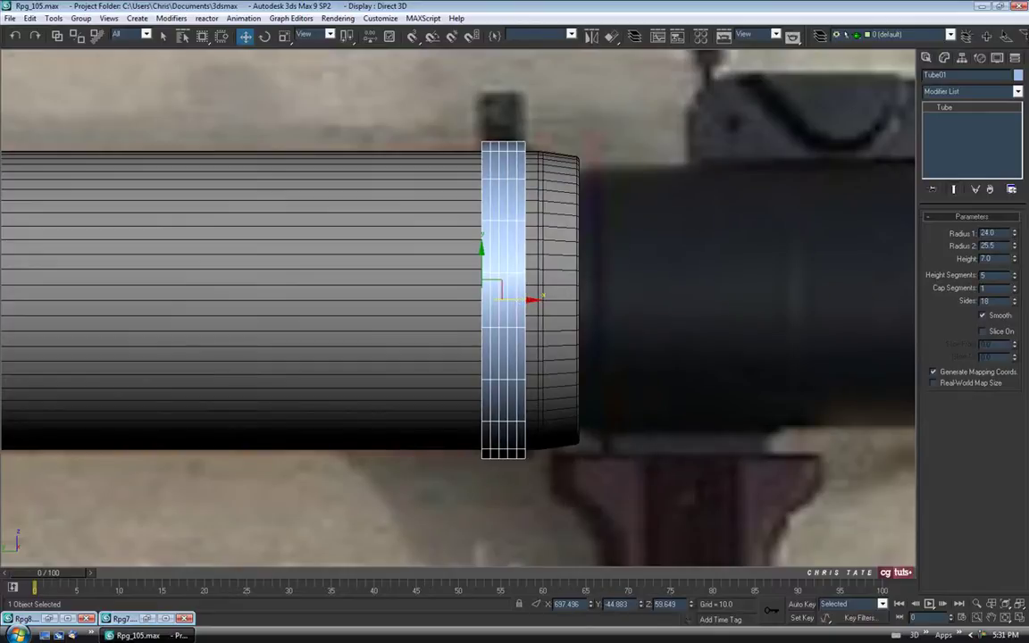
- Reduce the tube's Height Segments to 1 and set its Sides to 40 for a rounder ring
left_click(1024, 623)
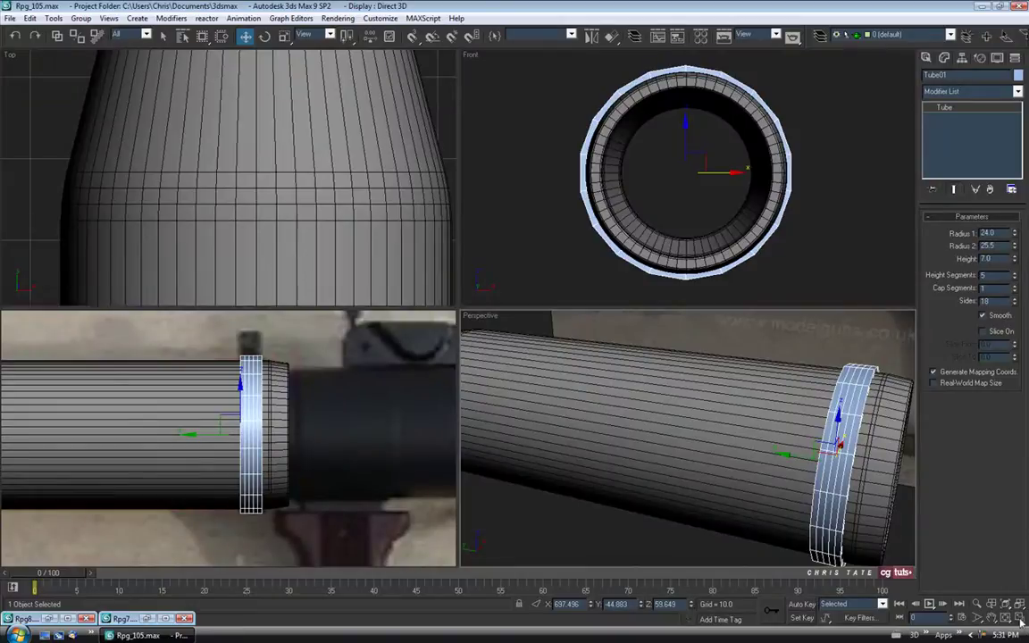
key("alt+w")
middle_click_drag(679, 444, 471, 374)
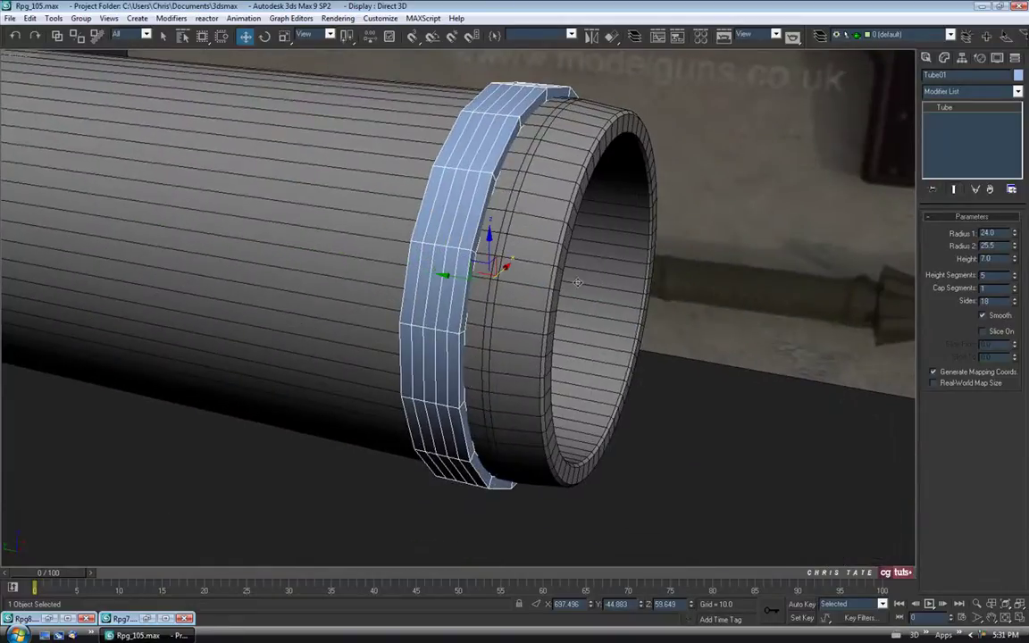
right_click(1015, 277)
middle_click_drag(593, 370, 547, 367, "alt")
middle_click_drag(581, 195, 586, 334)
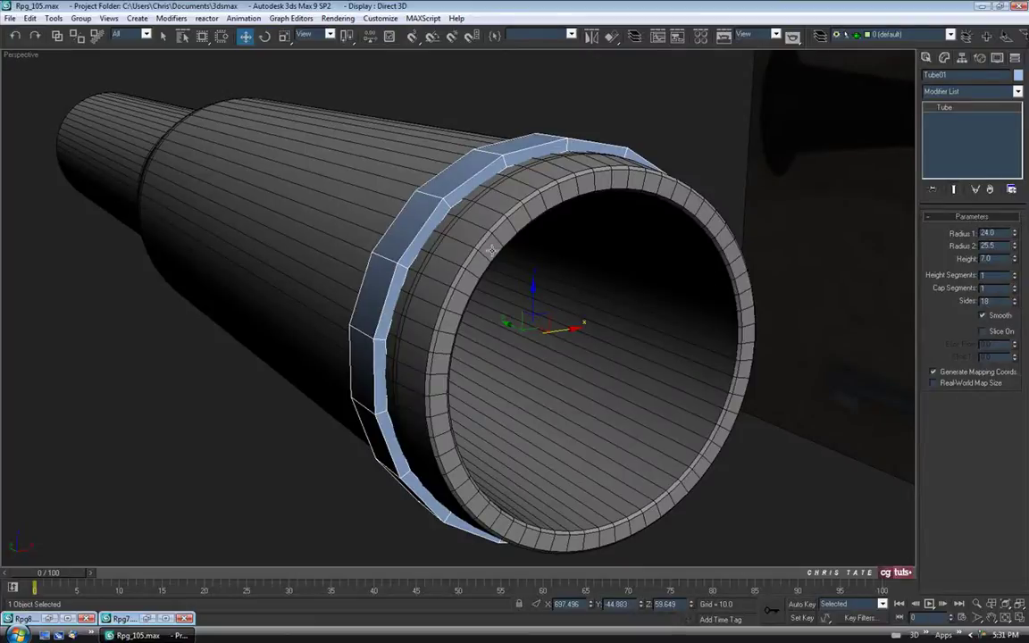
middle_click_drag(517, 303, 529, 309, "alt")
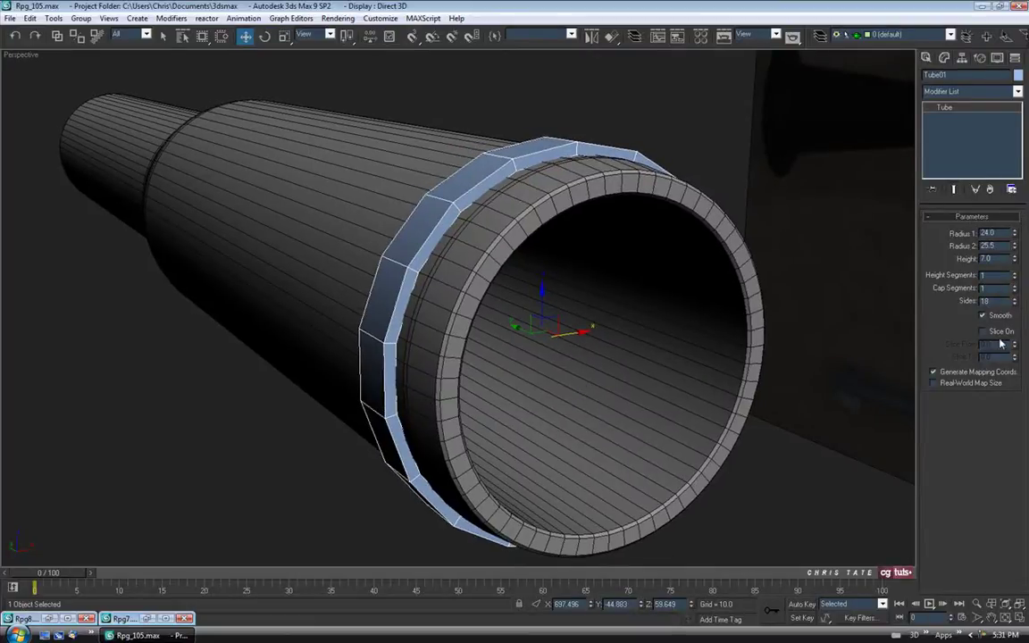
double_click(991, 302)
key("Return")
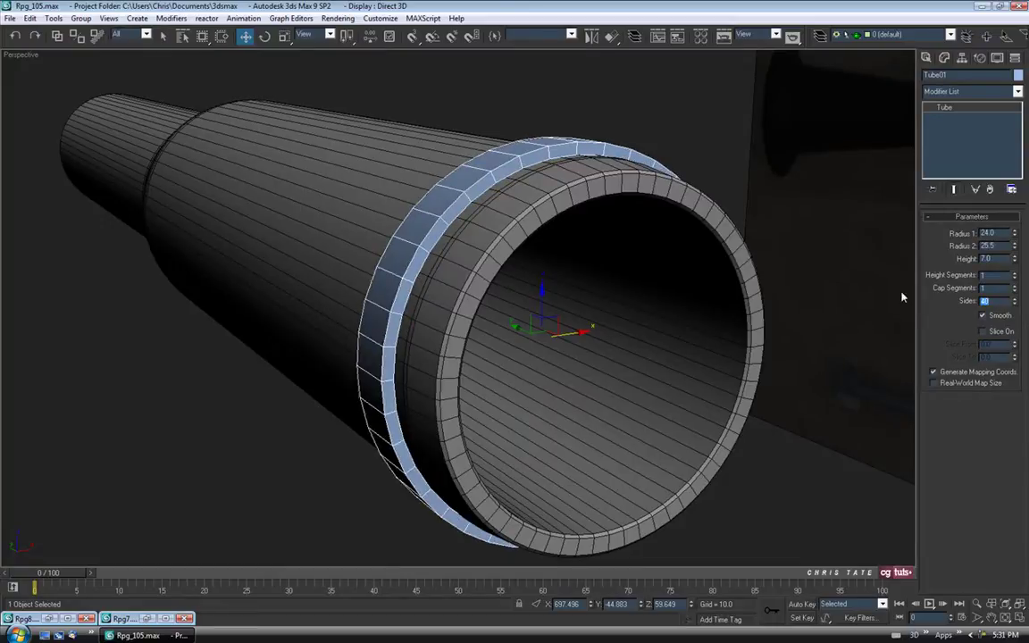
- Convert the clamp tube to an Editable Poly
middle_click_drag(617, 309, 508, 212, "alt")
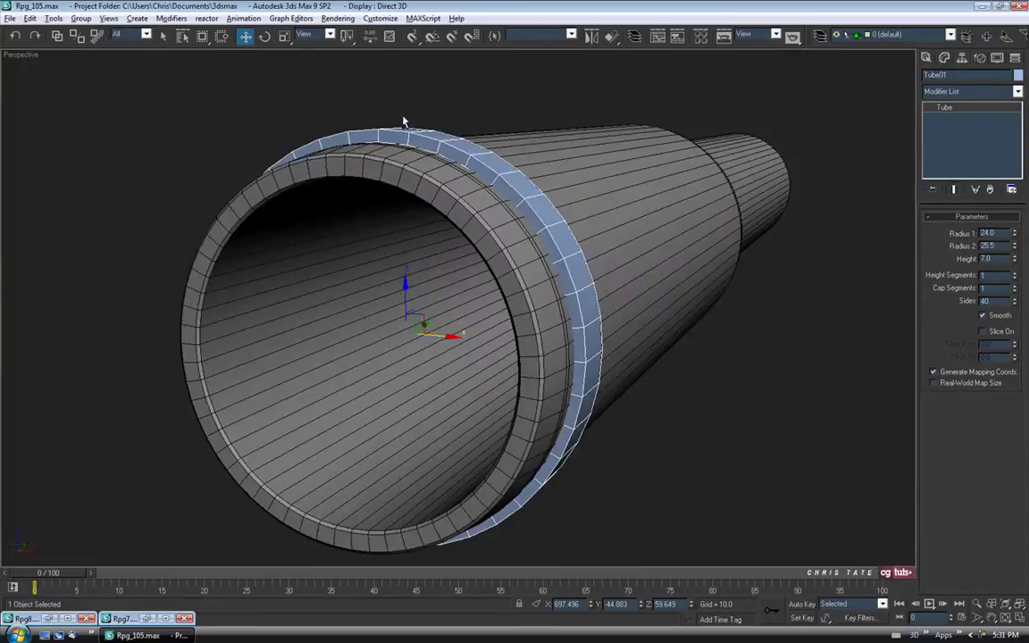
middle_click_drag(416, 310, 556, 364, "alt")
right_click(504, 258)
mouse_move(535, 367)
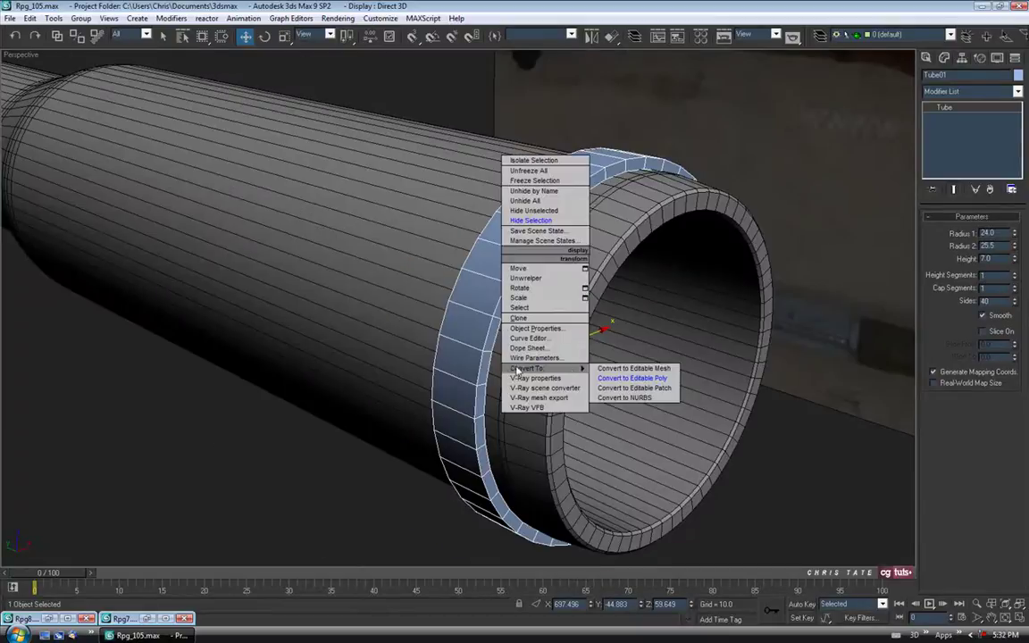
left_click(614, 375)
middle_click_drag(614, 375, 647, 351, "alt")
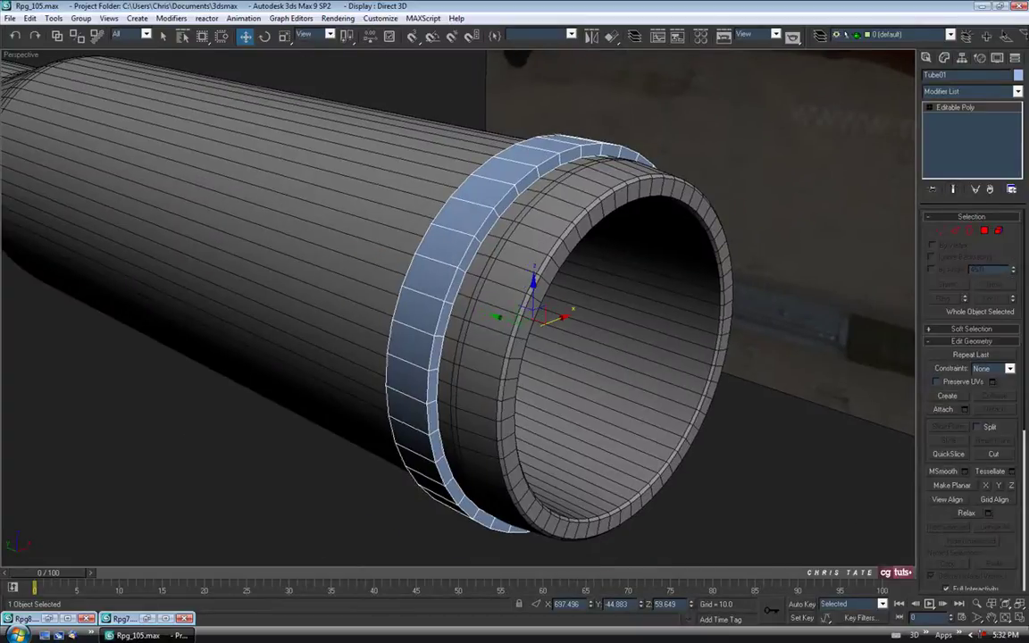
- In the maximized Front view, change the tube's object color to black
left_click(1019, 617)
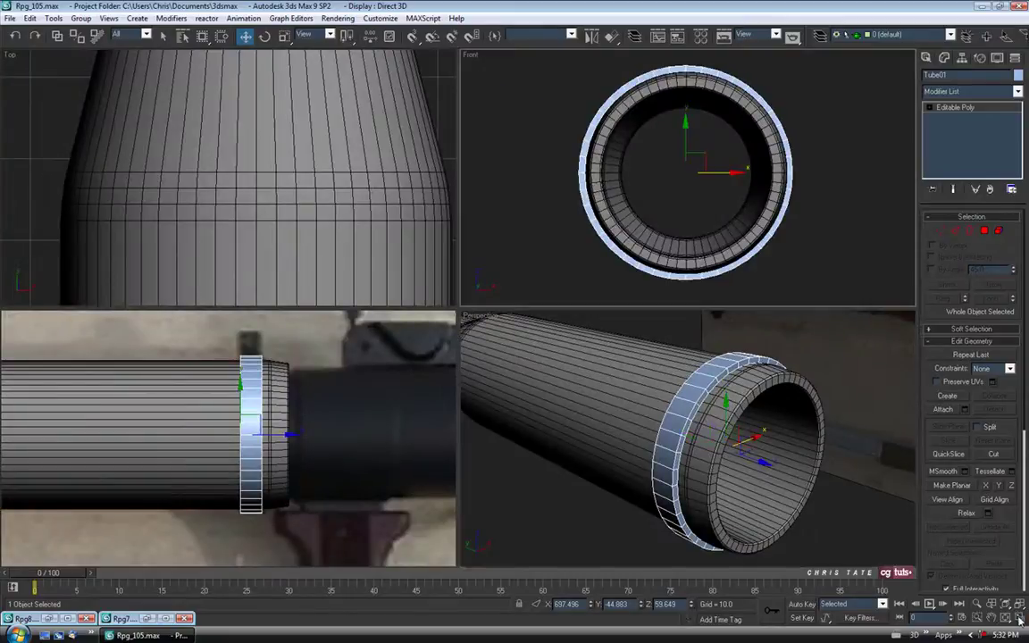
left_click(1018, 617)
scroll(537, 361, "down", 4)
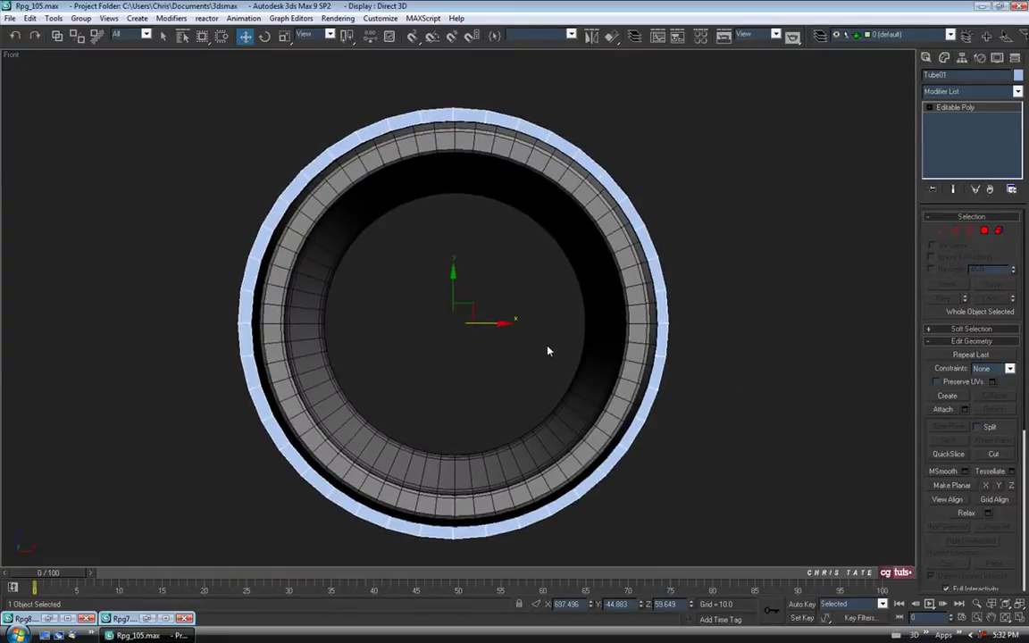
middle_click_drag(506, 171, 529, 199)
scroll(506, 264, "up", 2)
left_click(1018, 75)
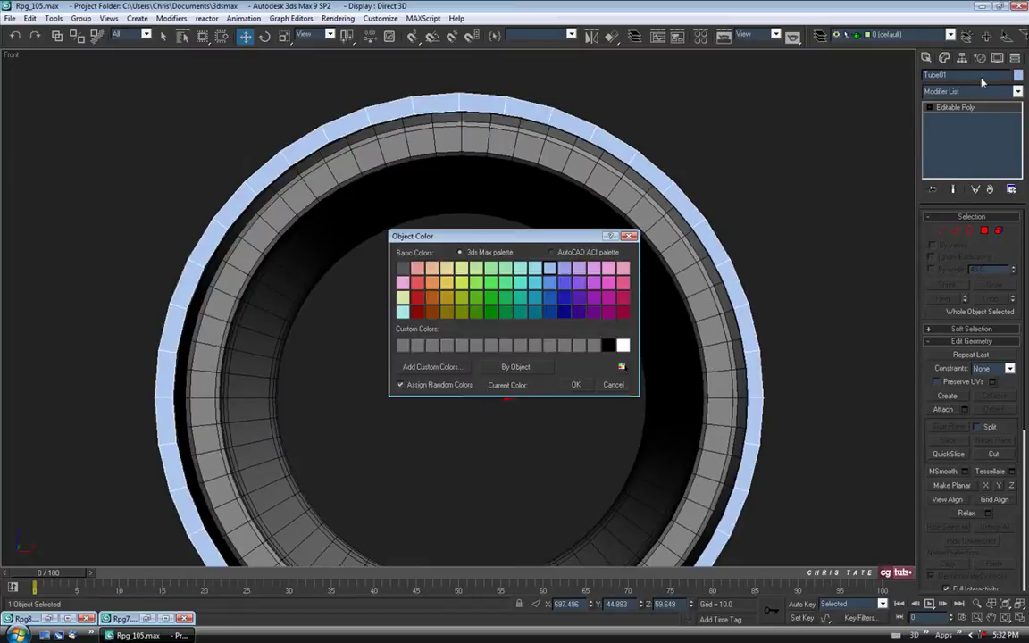
left_click(601, 340)
left_click(582, 386)
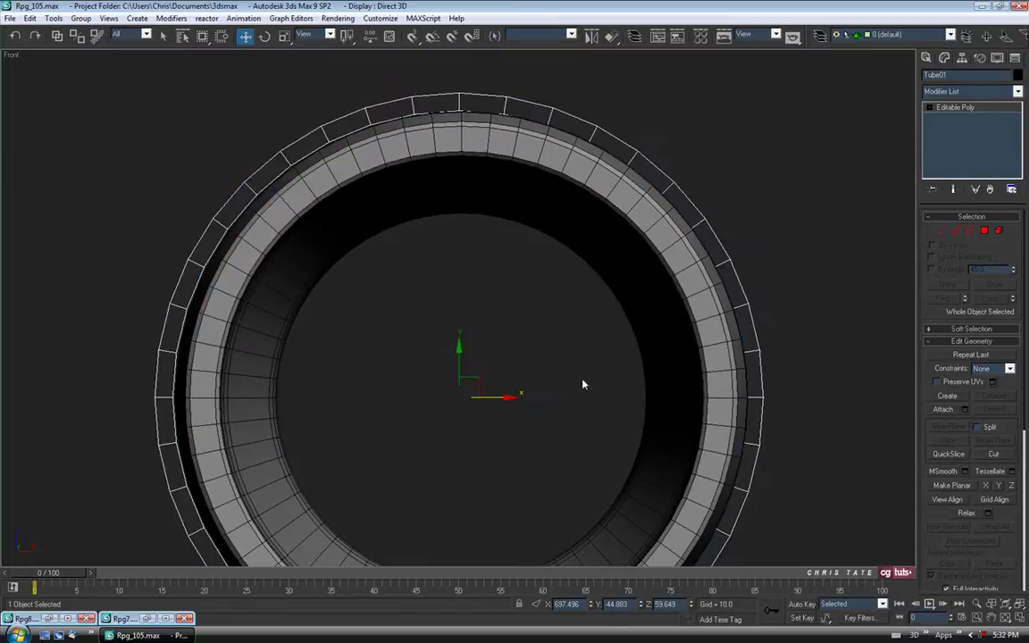
- Give the 03 - Default material a medium blue diffuse color and assign it to the clamp tube
key("m")
left_click(161, 114)
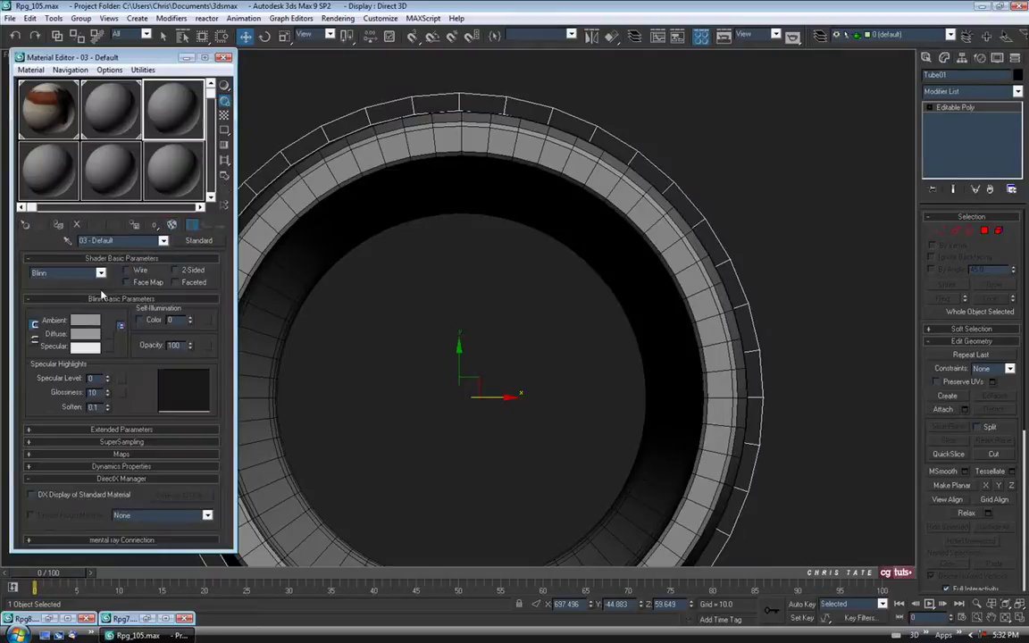
left_click(92, 338)
left_click(305, 121)
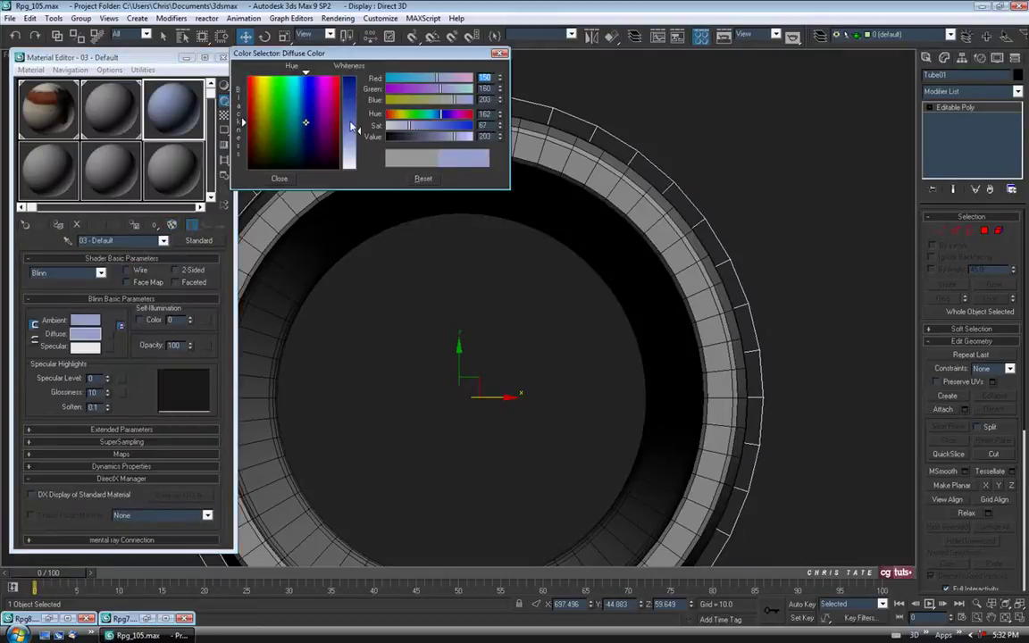
left_click_drag(346, 109, 347, 123)
left_click(279, 178)
left_click_drag(172, 106, 308, 103)
middle_click_drag(350, 138, 455, 176)
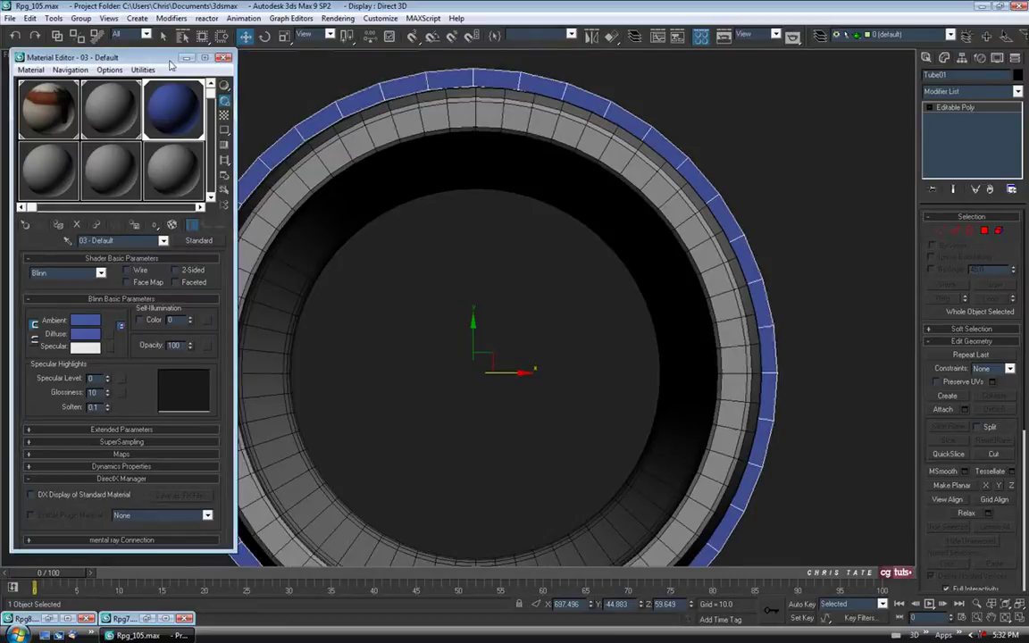
left_click(225, 58)
- Hide the Heat_Shield object and reselect the clamp tube in the Front view
scroll(402, 243, "down", 3)
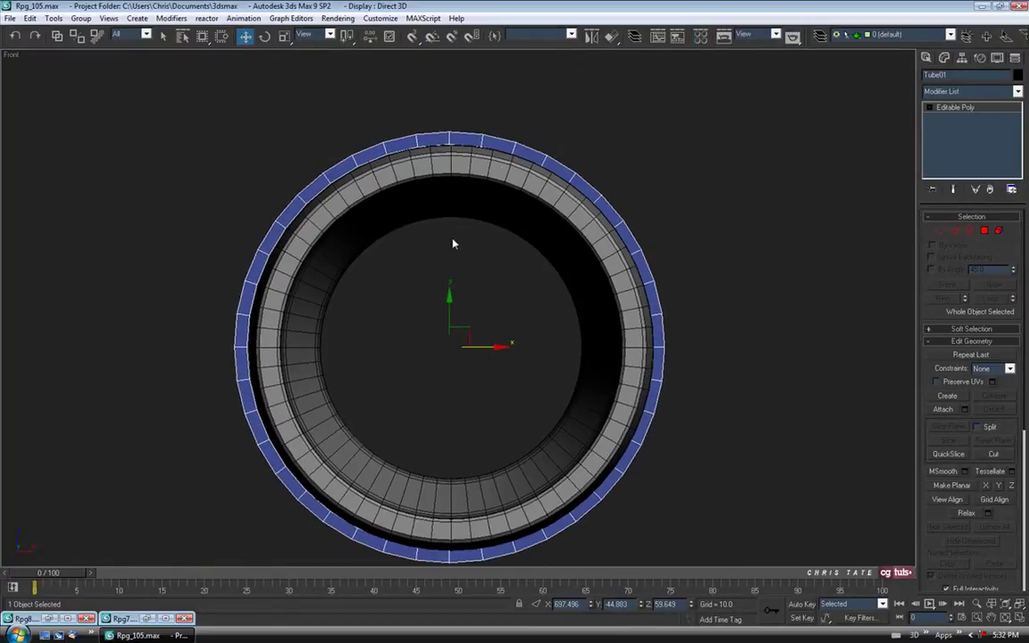
left_click(416, 166)
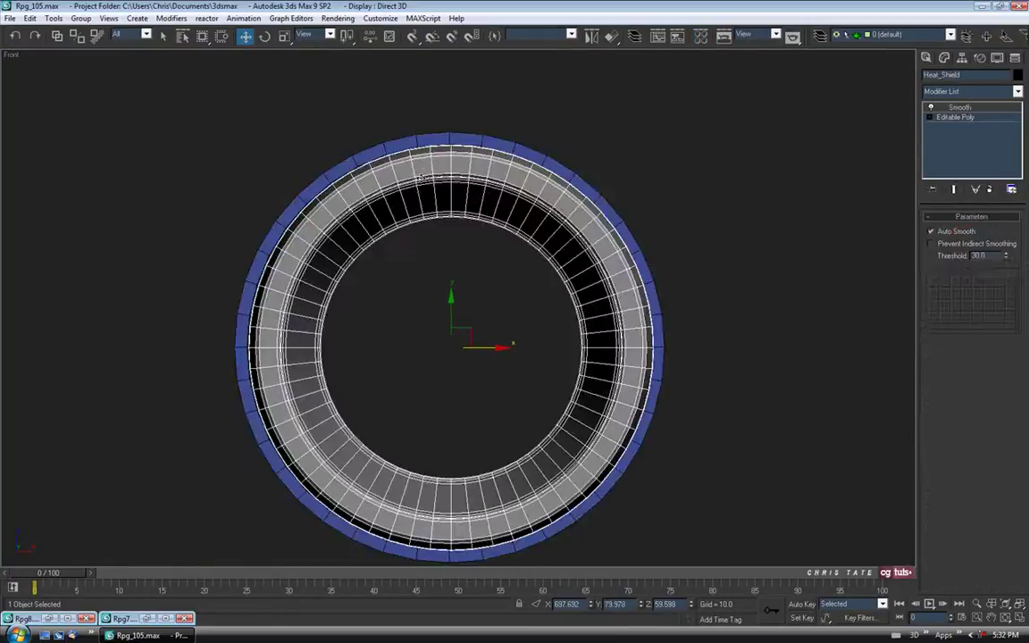
right_click(440, 170)
left_click(464, 134)
mouse_move(482, 223)
middle_mouse_down()
mouse_move(489, 253)
mouse_move(490, 222)
middle_mouse_up()
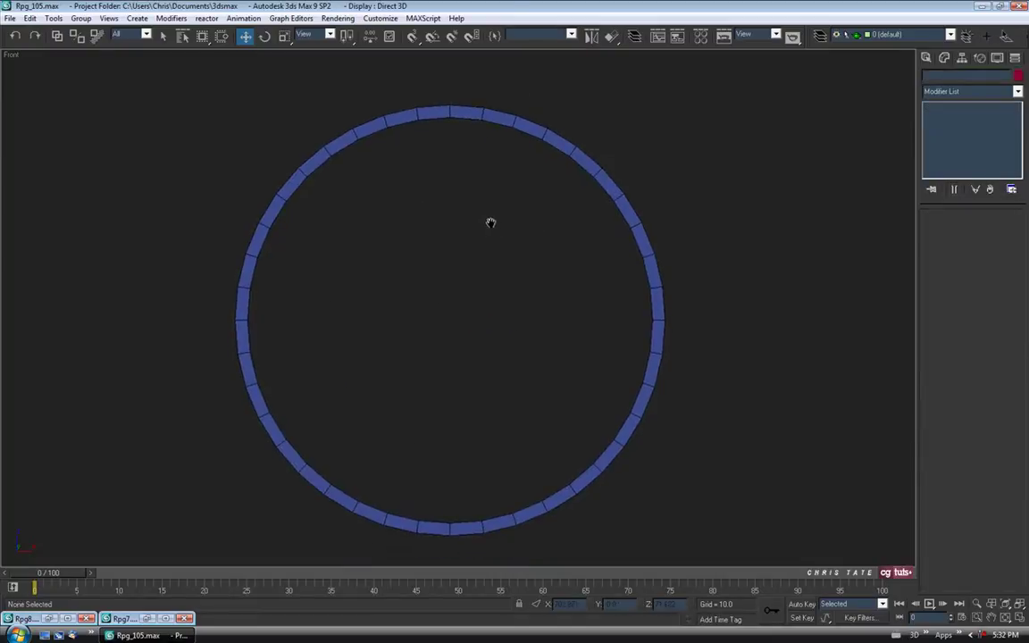
left_click(466, 115)
middle_click_drag(523, 264, 525, 256)
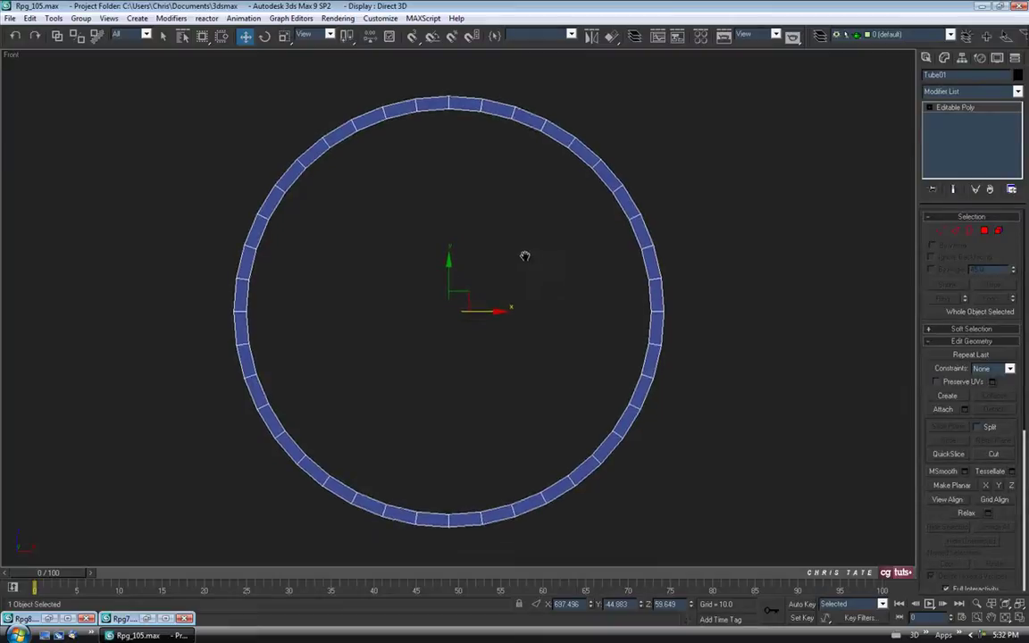
middle_click_drag(672, 288, 675, 299)
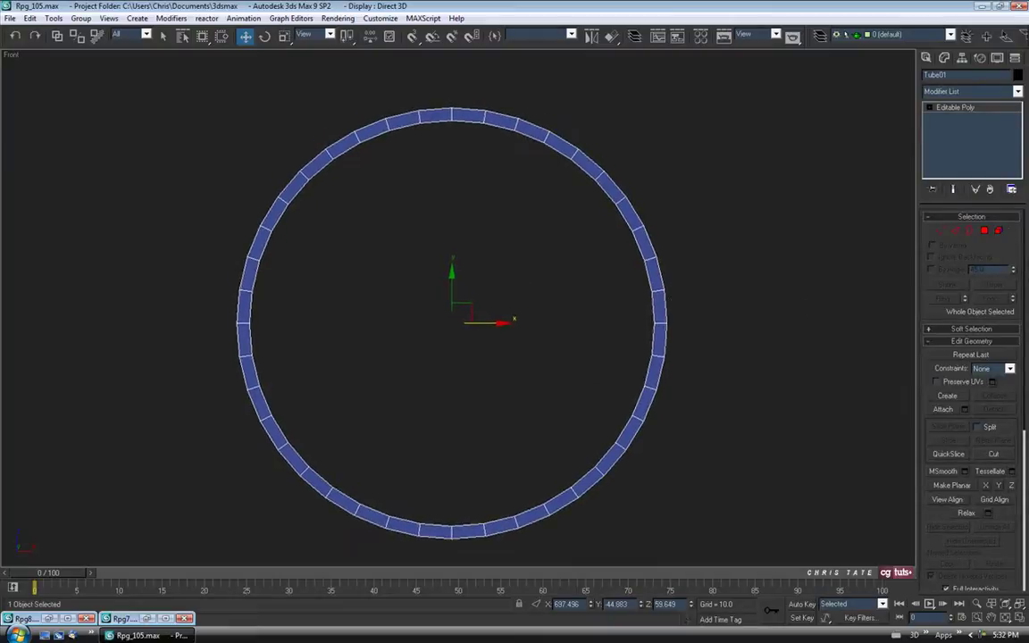
- Delete all polygons on the right half of the clamp ring in the Front view
left_click(983, 230)
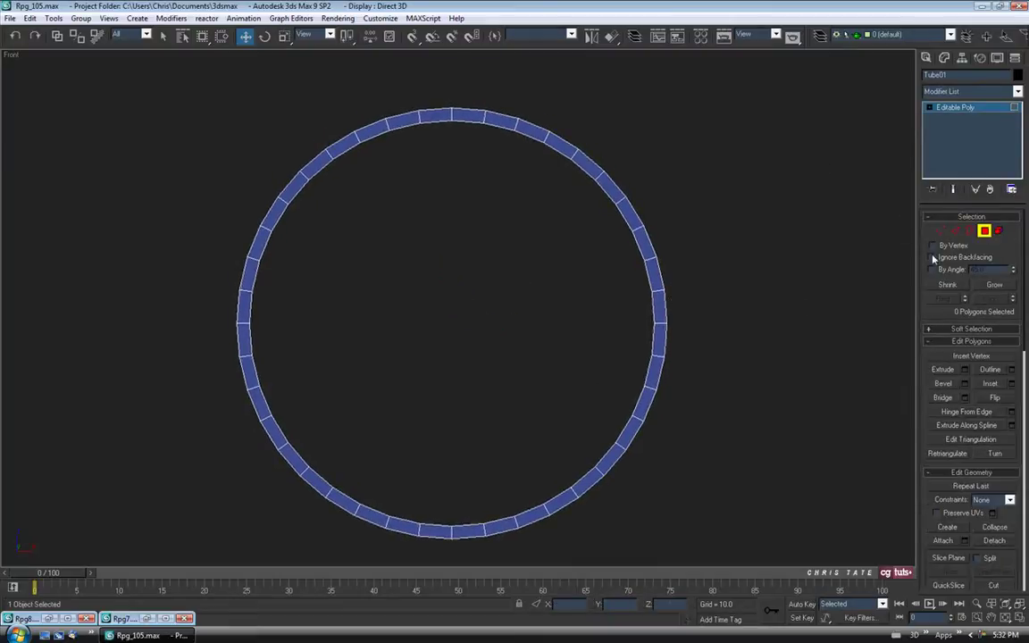
left_click_drag(463, 93, 753, 561)
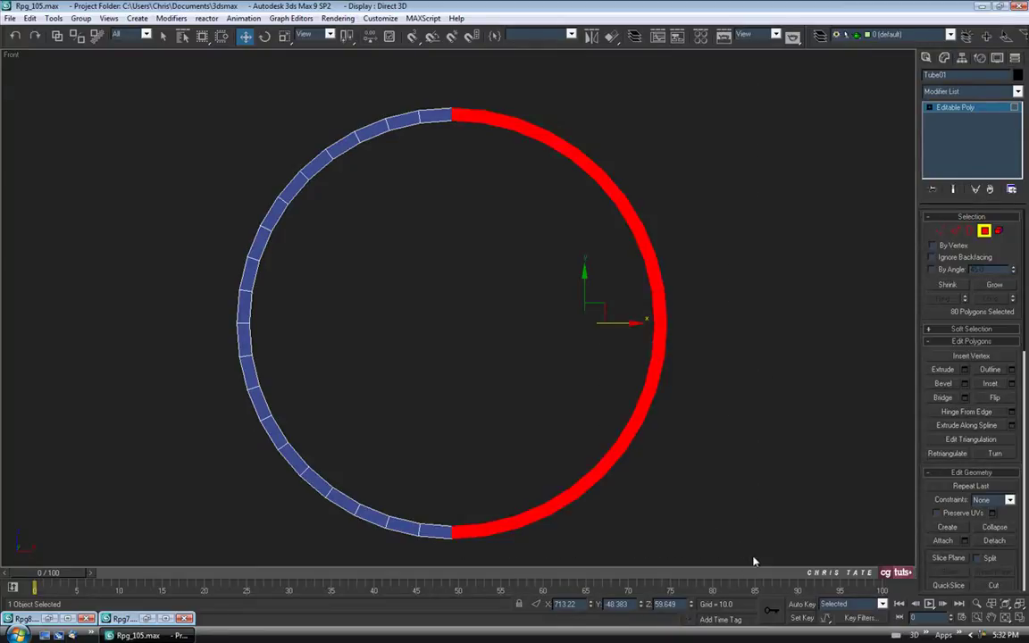
key("Delete")
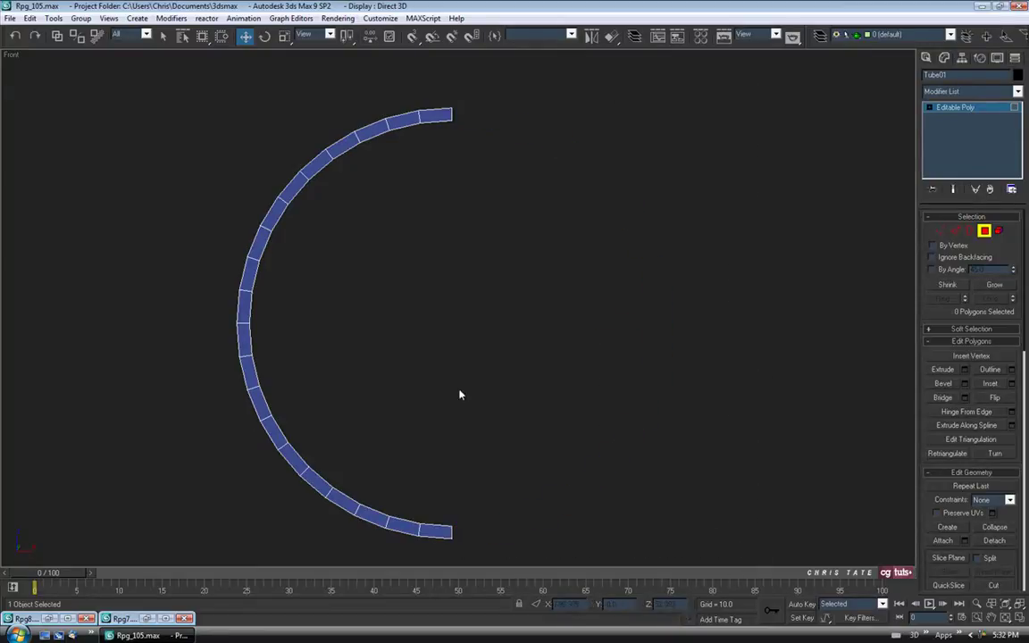
- Examine the gap and fastener between the clamp's ends in the Rpg8.jpg reference
middle_click_drag(458, 385, 455, 382)
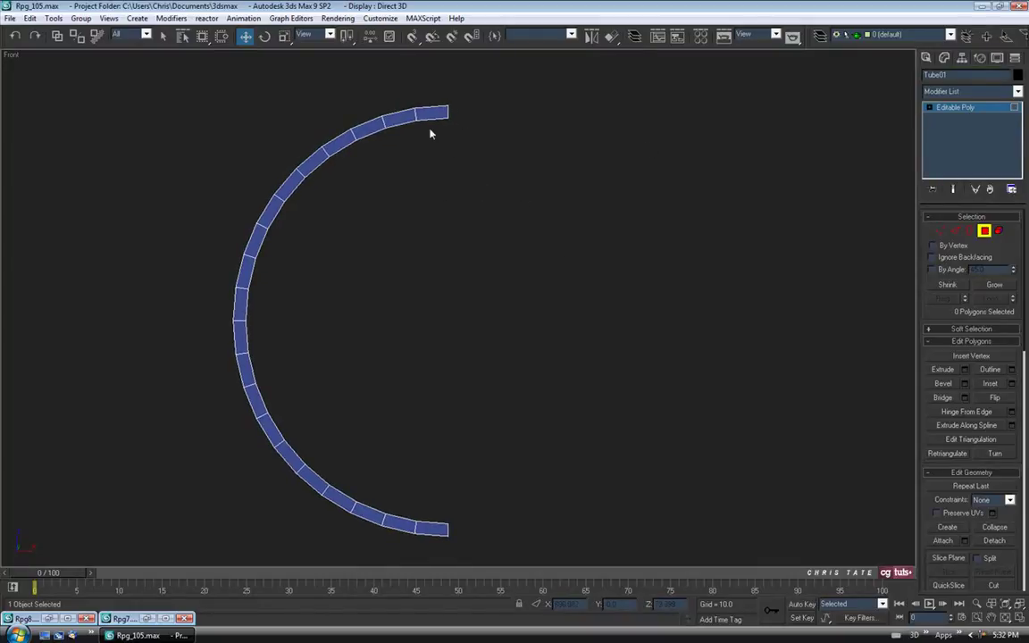
left_click(49, 618)
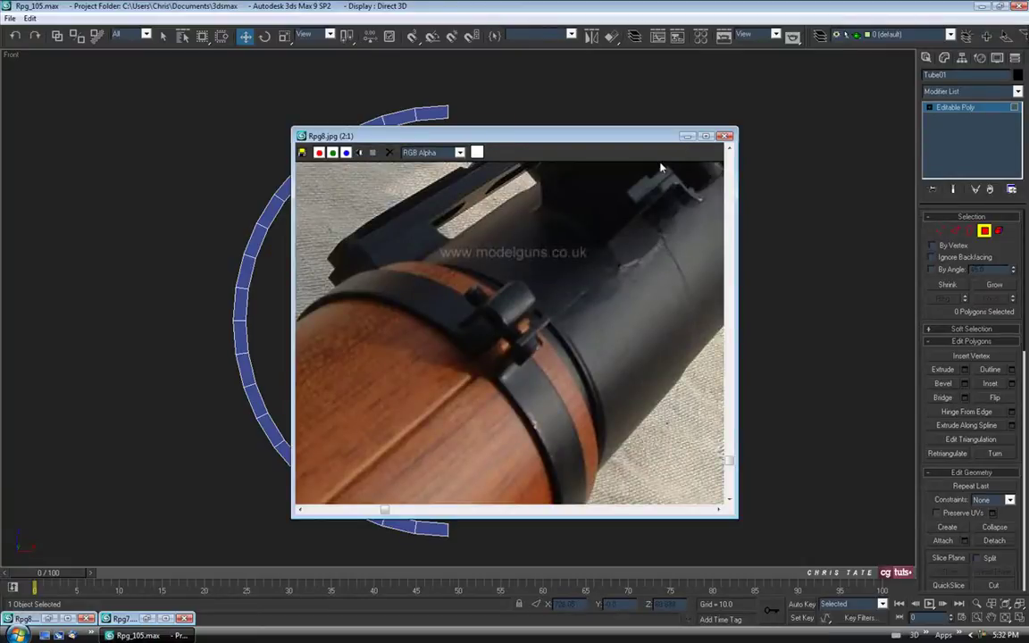
left_click(686, 136)
mouse_move(517, 120)
middle_mouse_down()
mouse_move(526, 133)
mouse_move(517, 142)
mouse_move(510, 127)
middle_mouse_up()
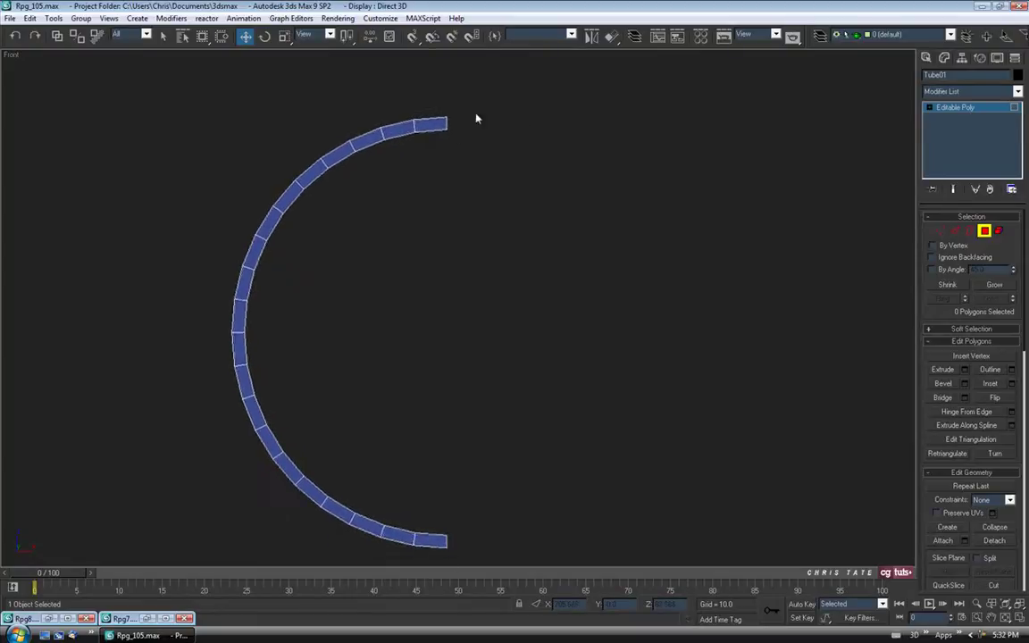
- Connect the lengthwise edges of the half ring's topmost segment with 1 new edge segment
scroll(445, 192, "up", 6)
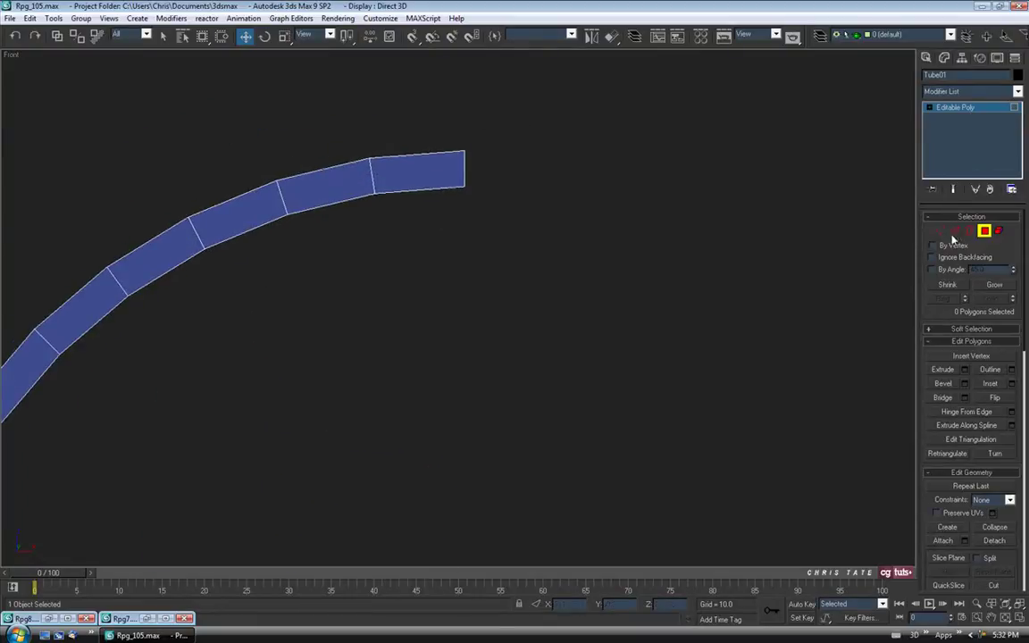
key("2")
left_click_drag(413, 114, 415, 310)
middle_click_drag(489, 315, 503, 342)
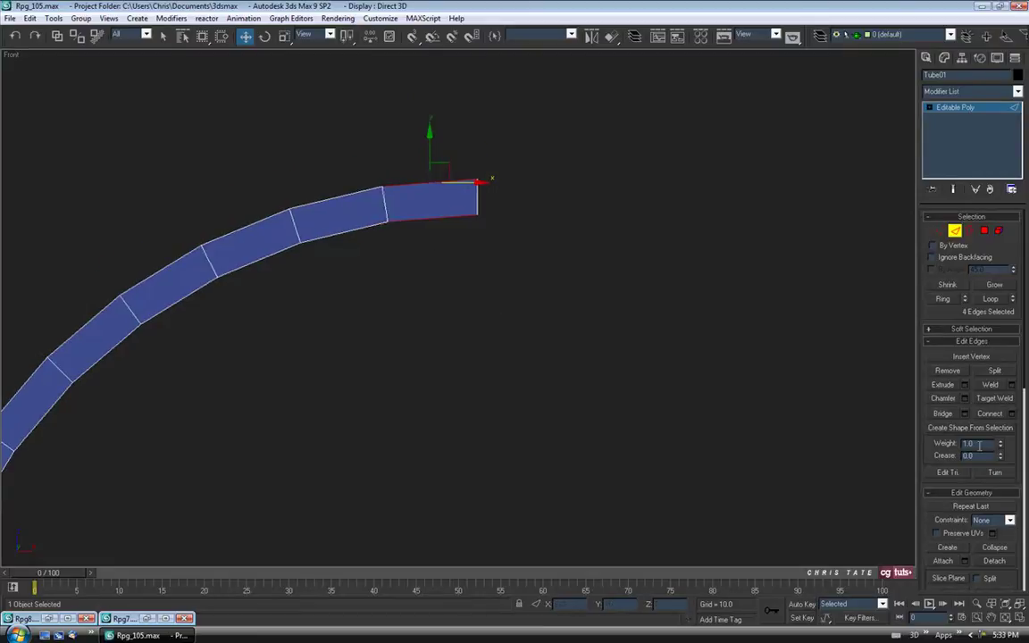
left_click(1012, 414)
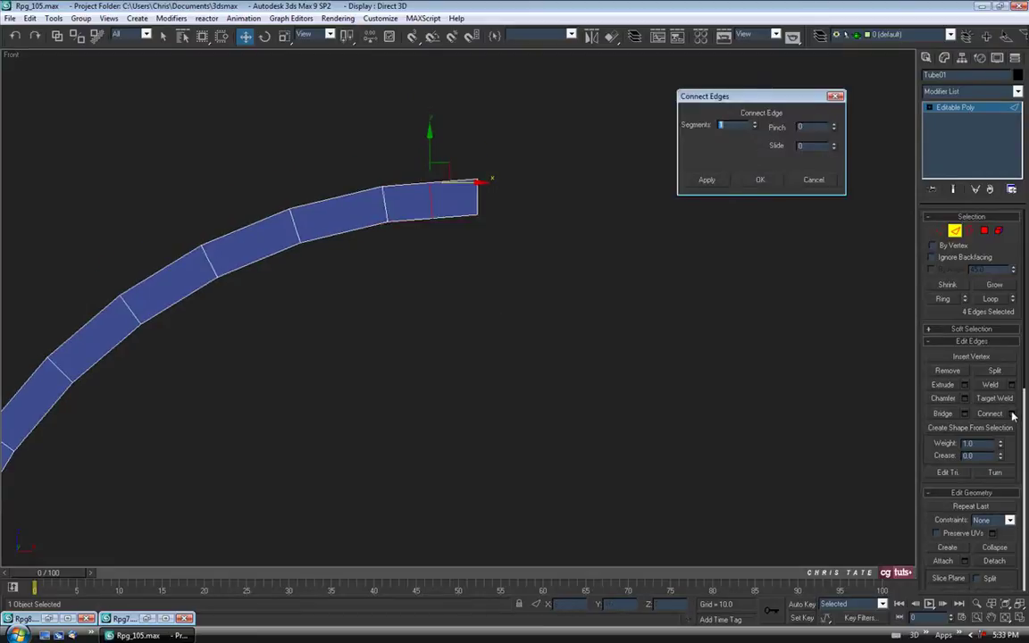
left_click(760, 181)
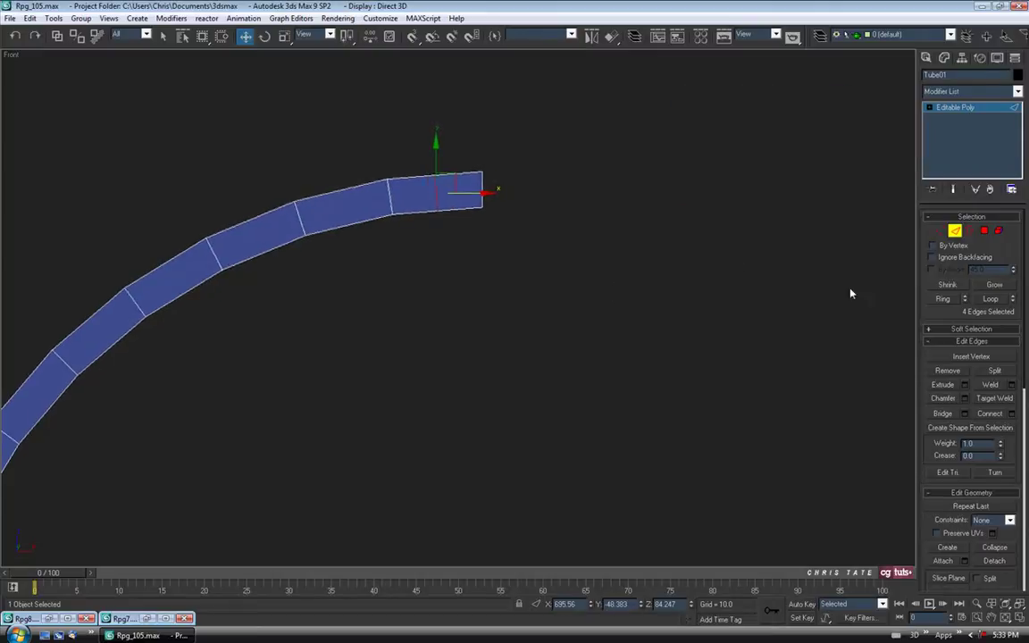
- Delete the outer half of the split top segment to open a gap at the clamp's upper end
left_click(983, 231)
left_click_drag(510, 152, 442, 299)
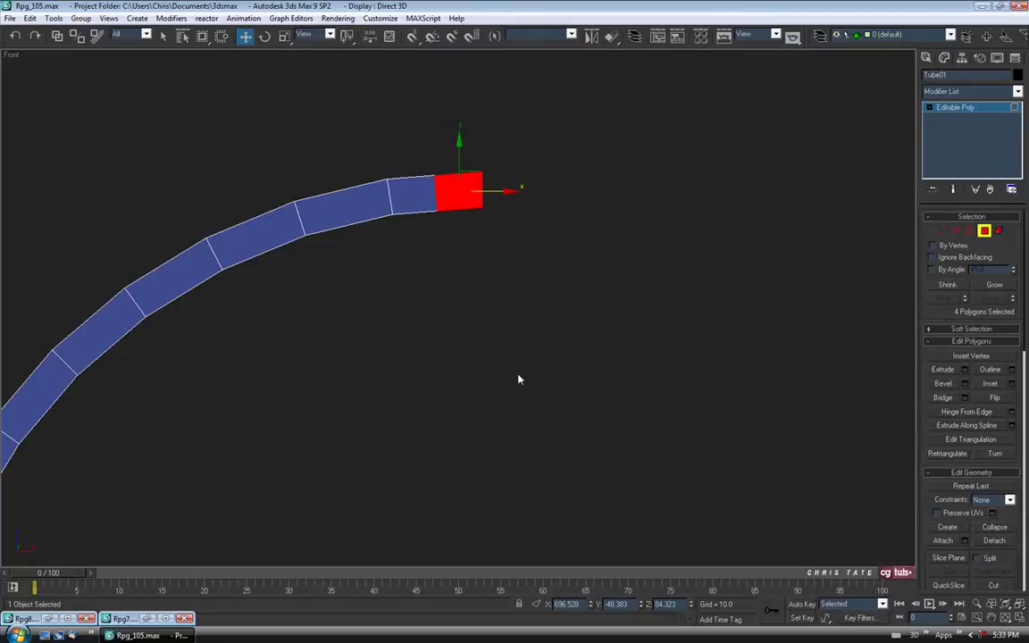
key("Delete")
middle_click_drag(392, 260, 562, 419)
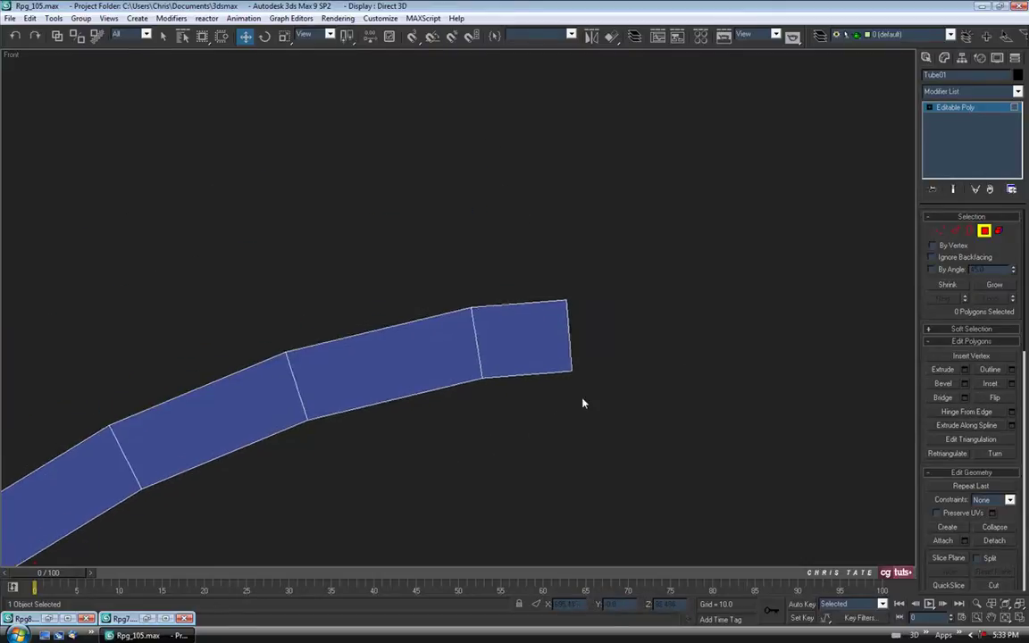
middle_click_drag(658, 382, 631, 322)
- Connect the lengthwise edges of the half ring's upper end segment with 1 new edge segment, pinch 0 and slide 0
left_click(955, 231)
scroll(631, 322, "down", 2)
middle_click_drag(574, 338, 550, 280)
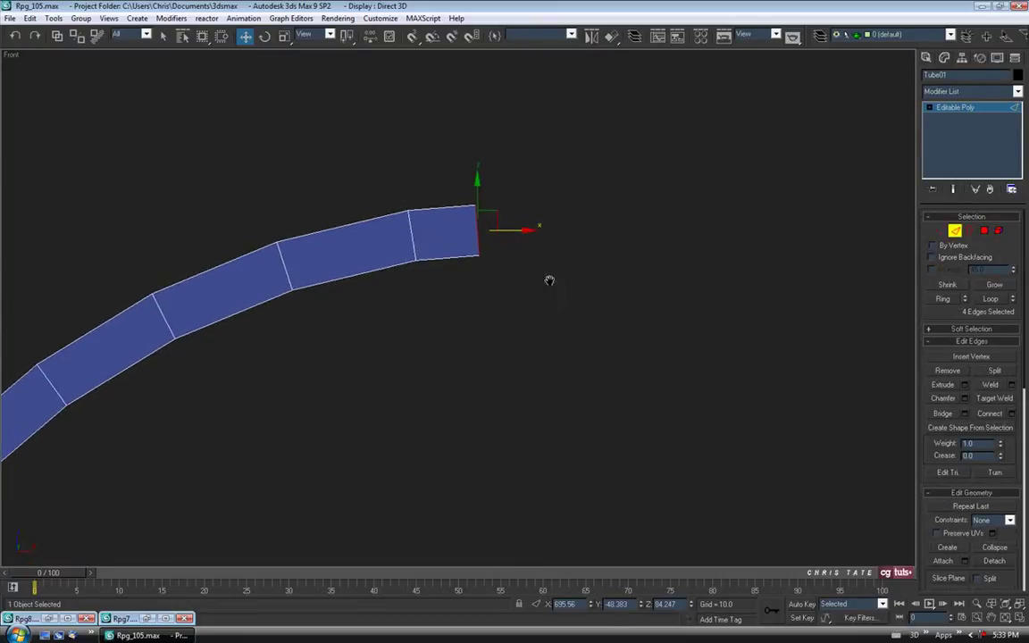
left_click_drag(443, 252, 447, 338)
left_click(1011, 414)
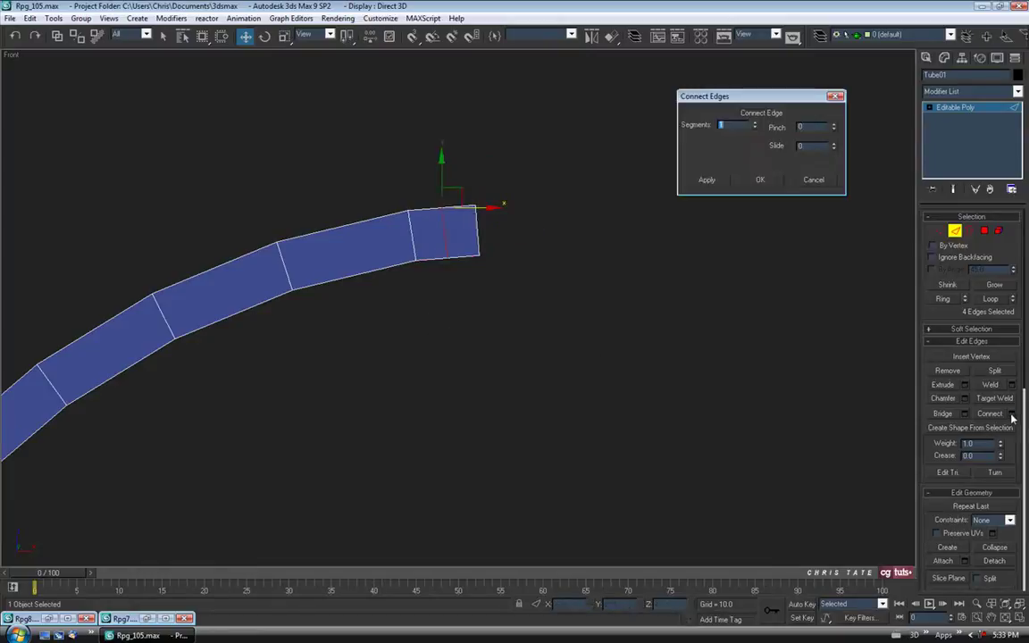
middle_click_drag(607, 269, 612, 336)
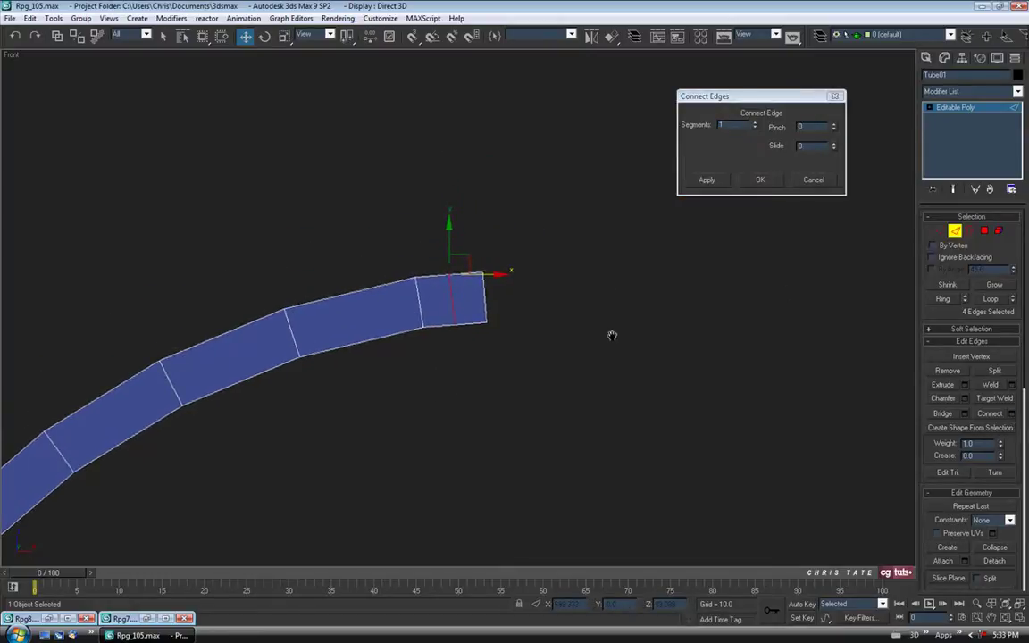
left_click(49, 618)
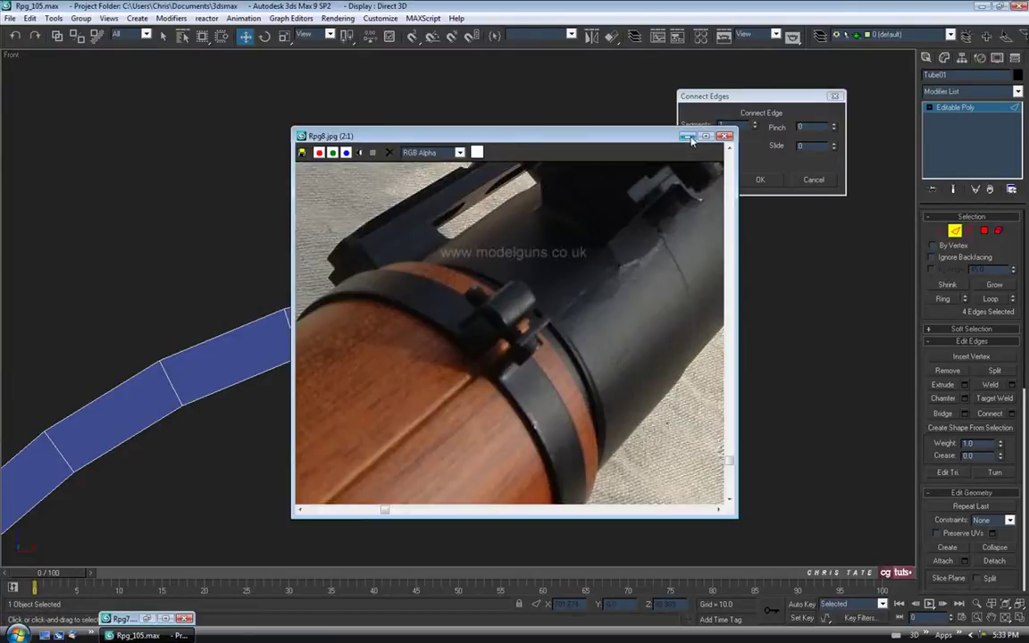
left_click(688, 136)
middle_click_drag(531, 366, 524, 366)
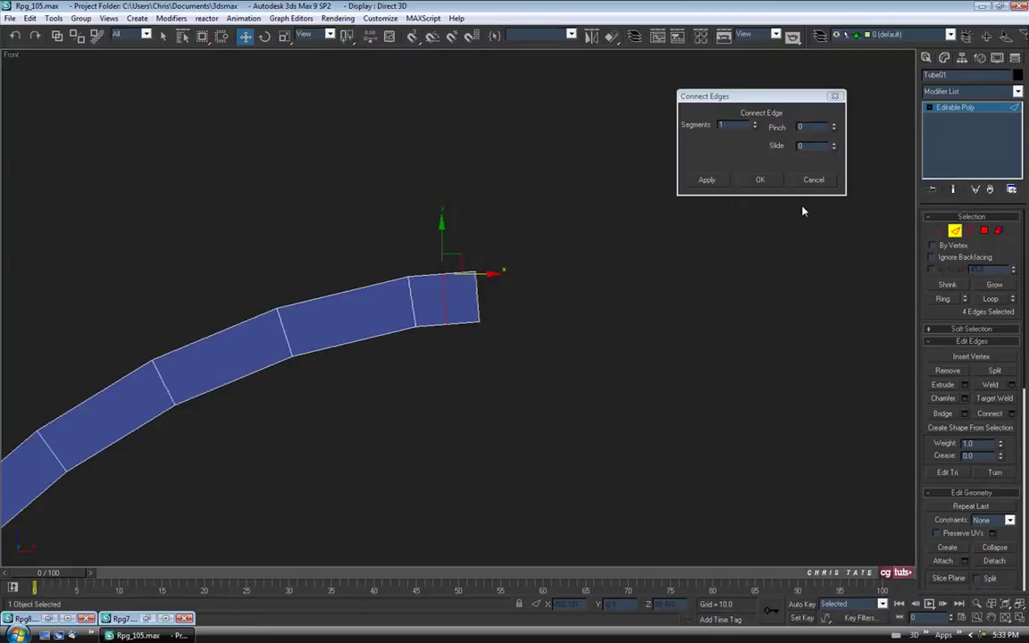
left_click(760, 181)
middle_click_drag(537, 249, 554, 316)
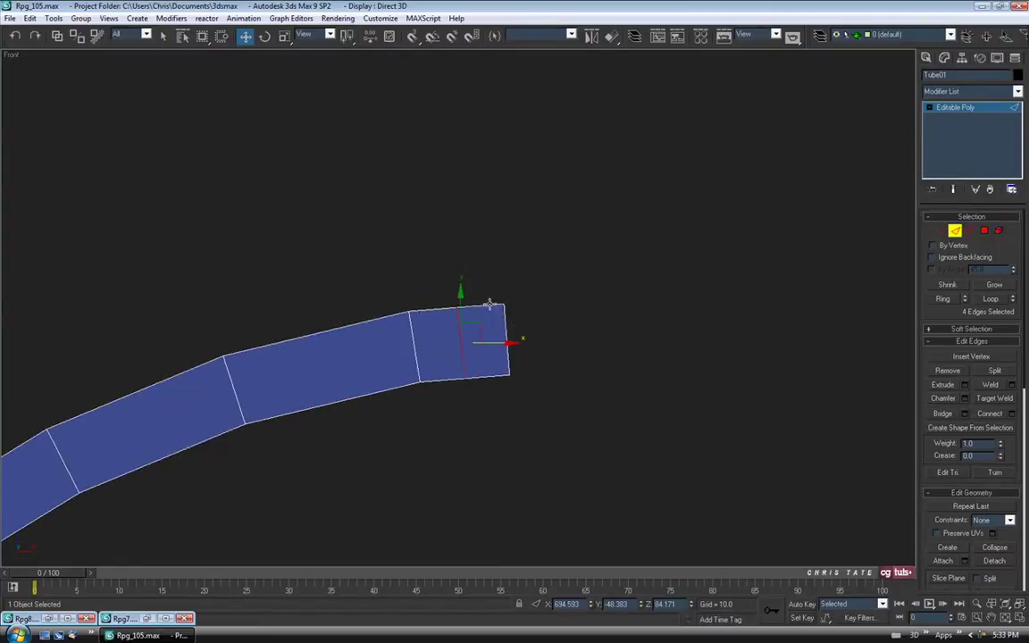
middle_click_drag(652, 403, 631, 389)
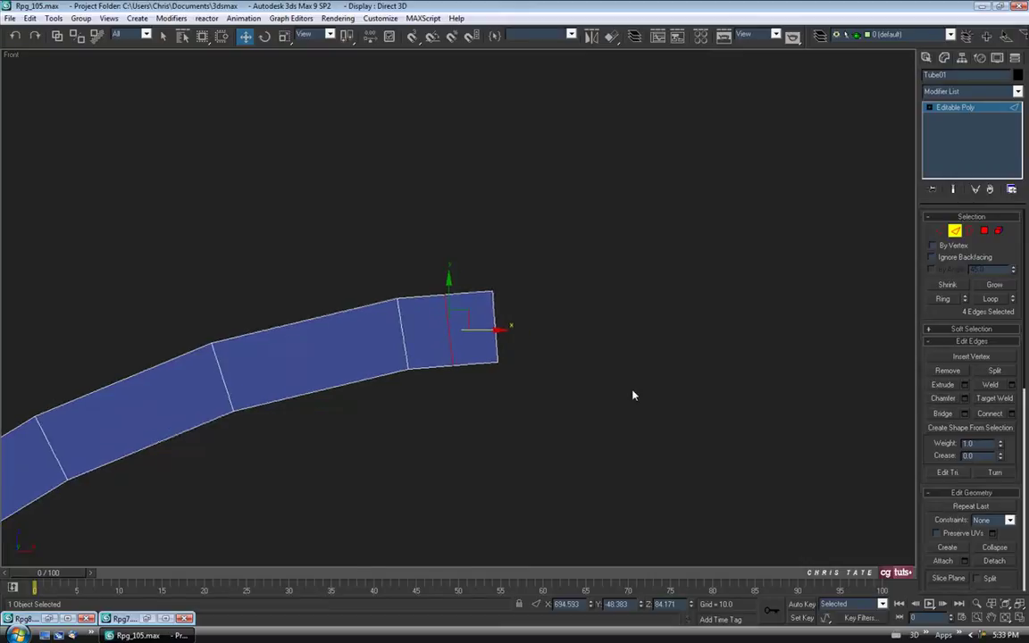
- Cap the open border at the clamp's upper end in the Perspective view
key("alt+w")
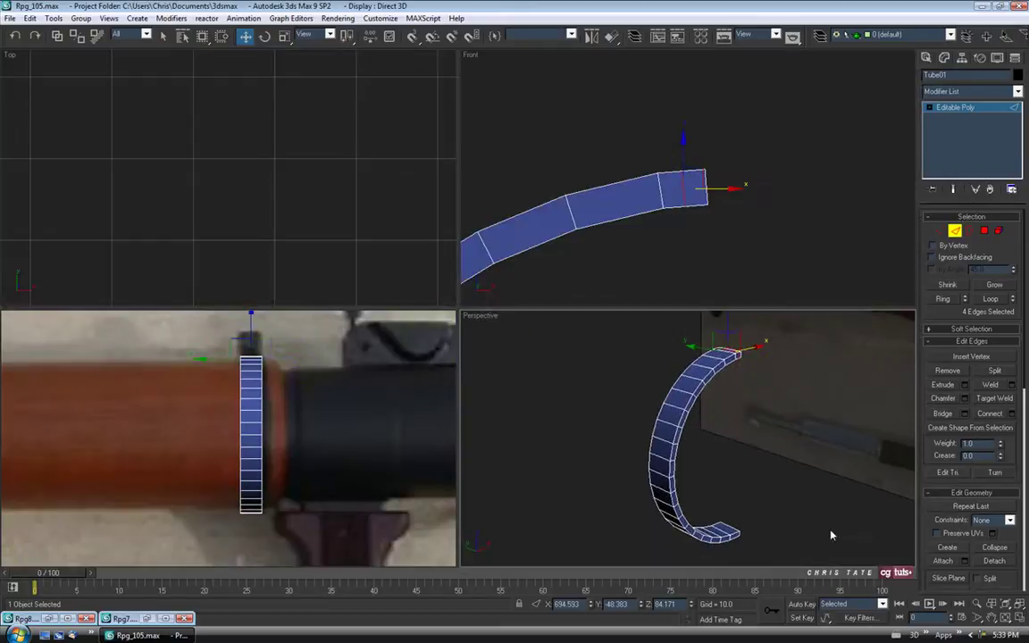
key("alt+w")
middle_click_drag(655, 349, 601, 420, "alt")
scroll(507, 342, "up", 3)
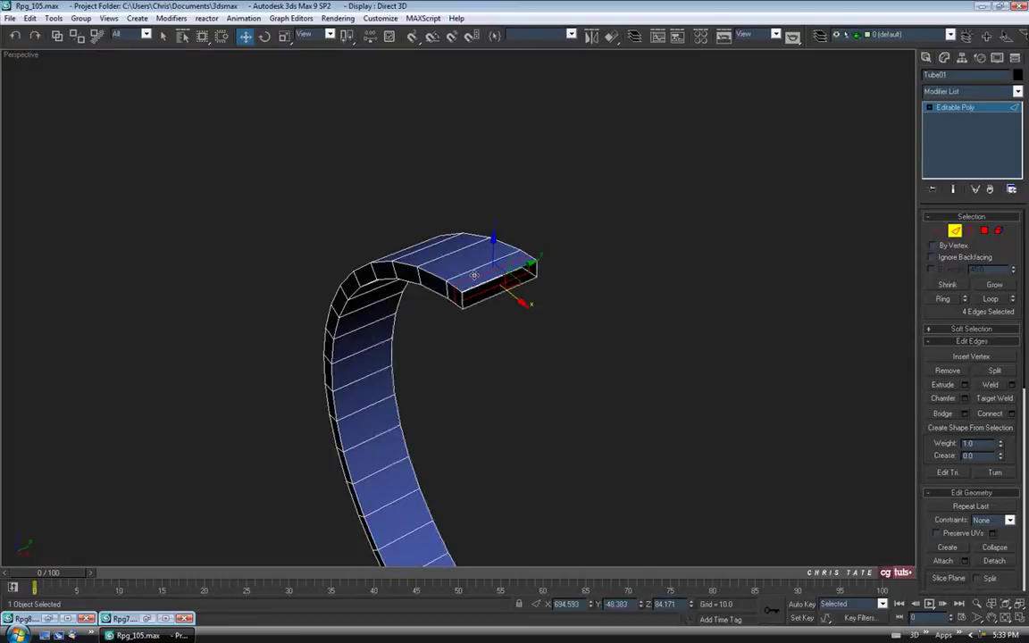
key("z")
scroll(465, 327, "up", 1)
middle_click_drag(464, 327, 543, 261, "alt")
scroll(470, 309, "down", 1)
left_click(969, 231)
left_click(699, 342)
left_click(993, 371)
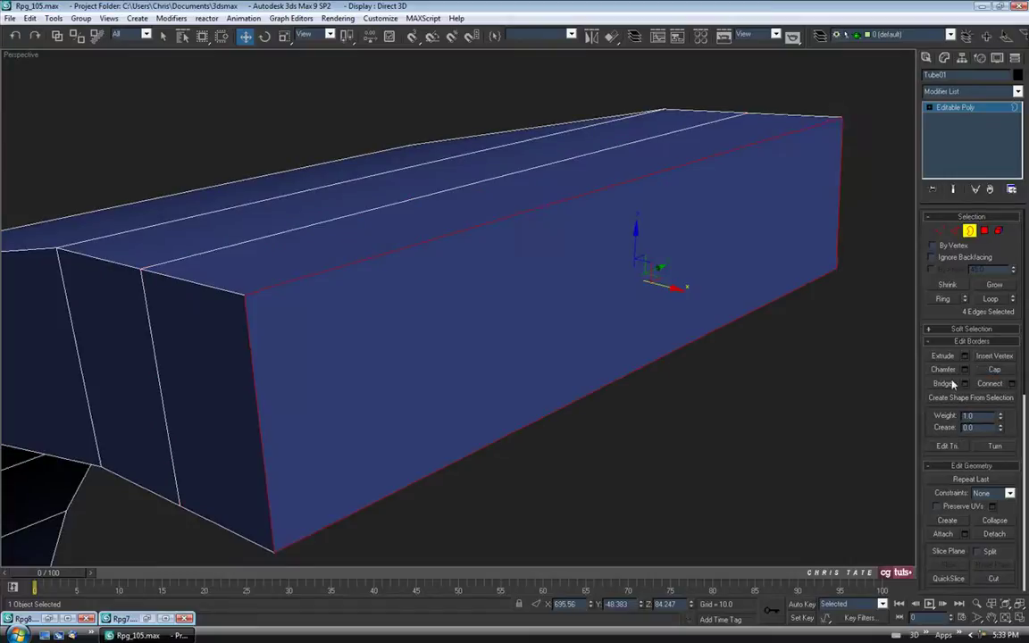
- Extrude the narrow outer polygon beside the capped upper end as a Group by 7.3, sized against the side-view reference
middle_click_drag(606, 431, 627, 379, "alt")
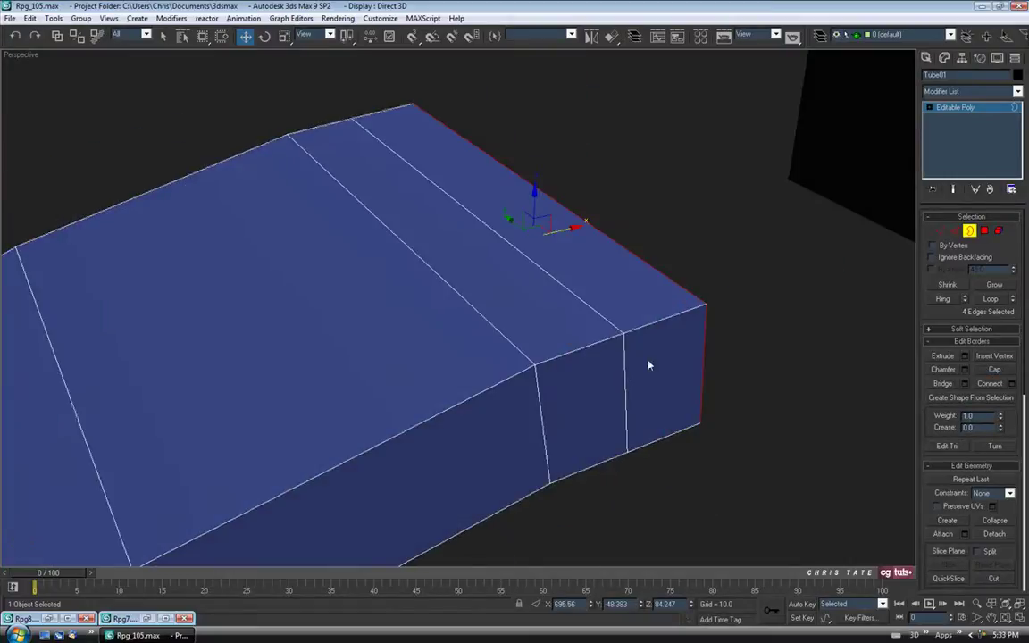
key("4")
left_click(560, 217)
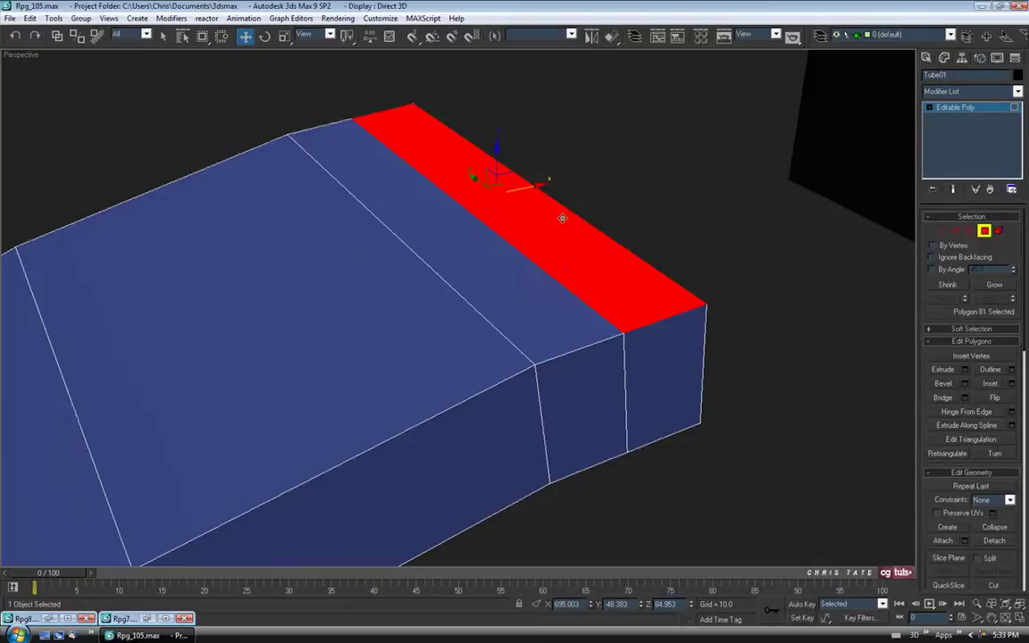
scroll(568, 277, "down", 2)
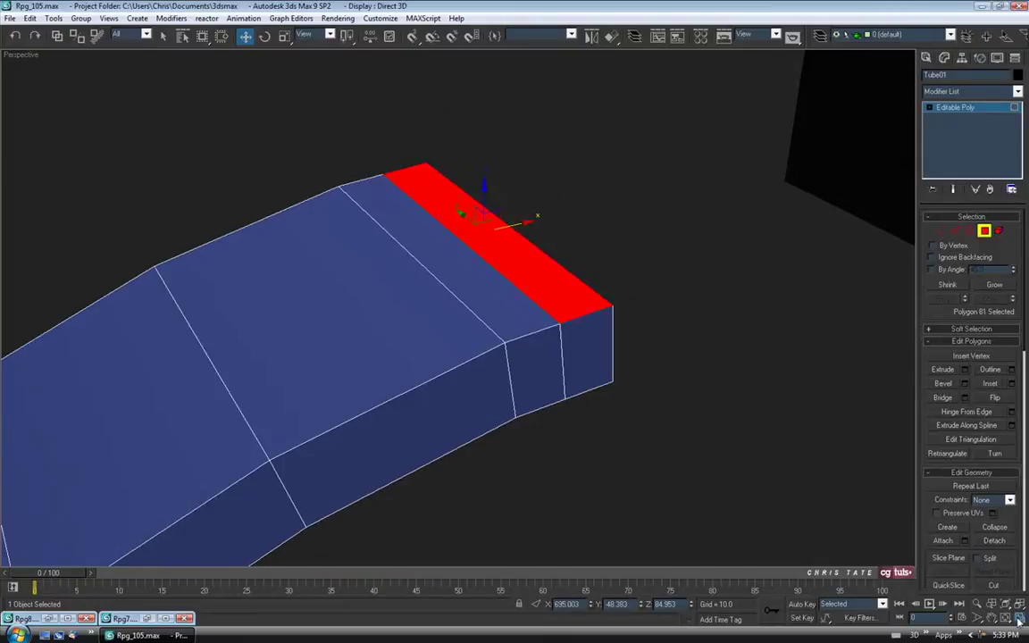
key("alt+w")
right_click(323, 427)
key("alt+w")
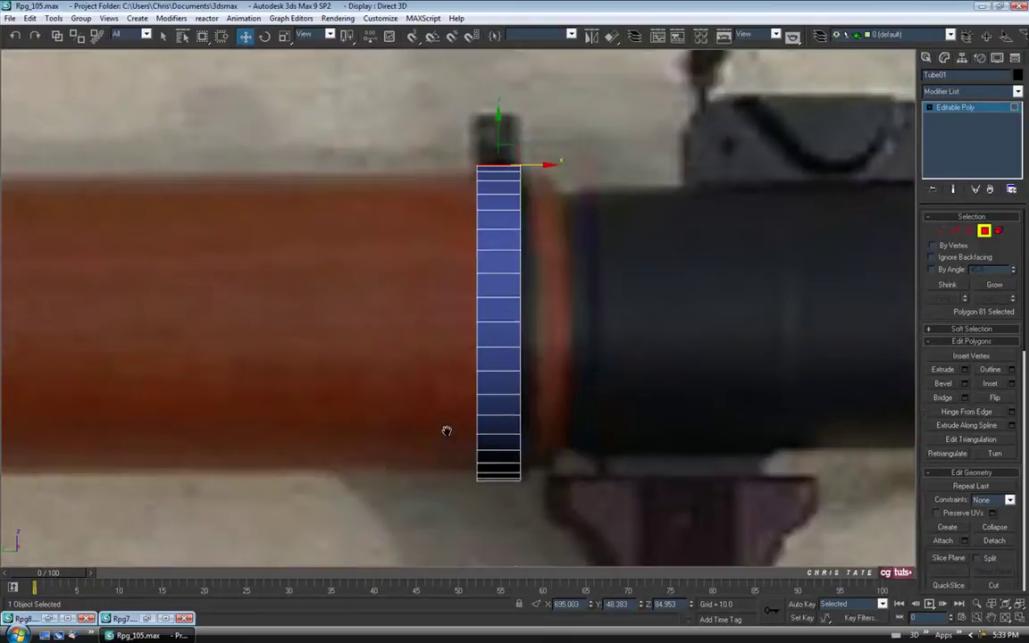
scroll(431, 314, "up", 5)
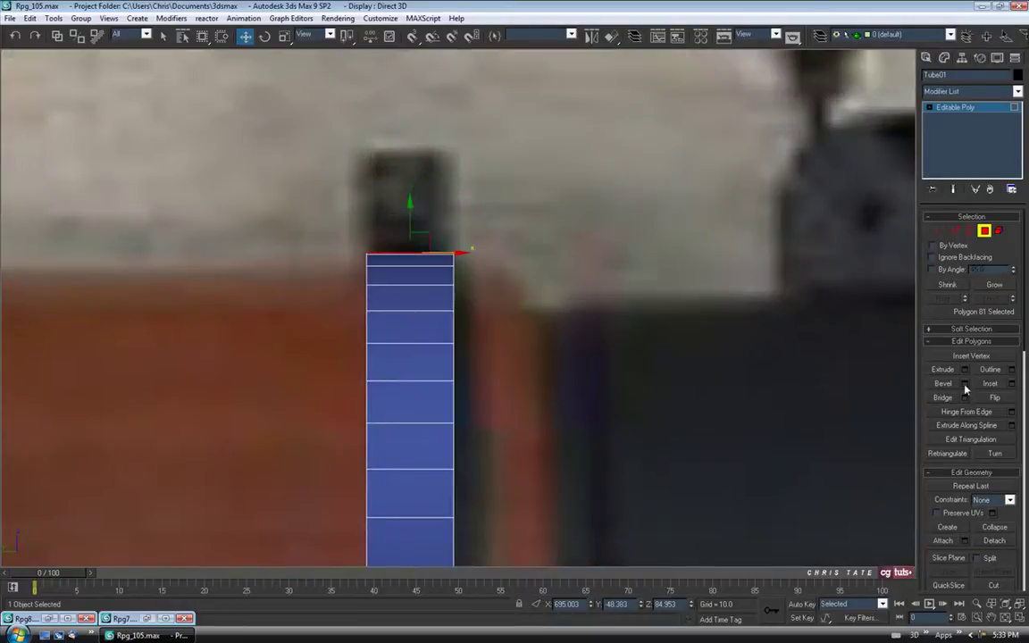
left_click(964, 370)
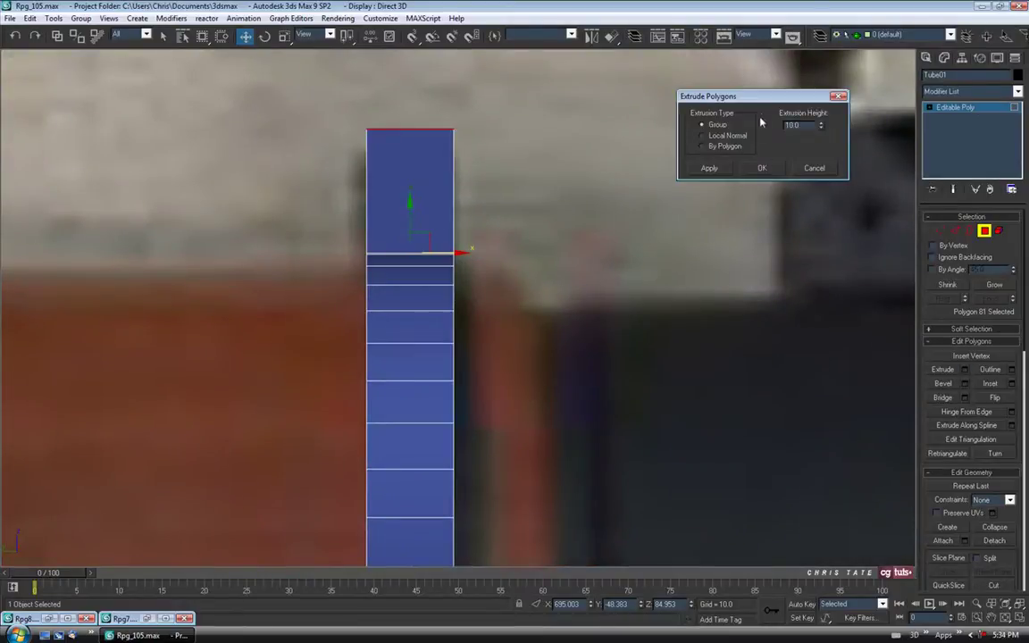
left_click_drag(819, 126, 822, 142)
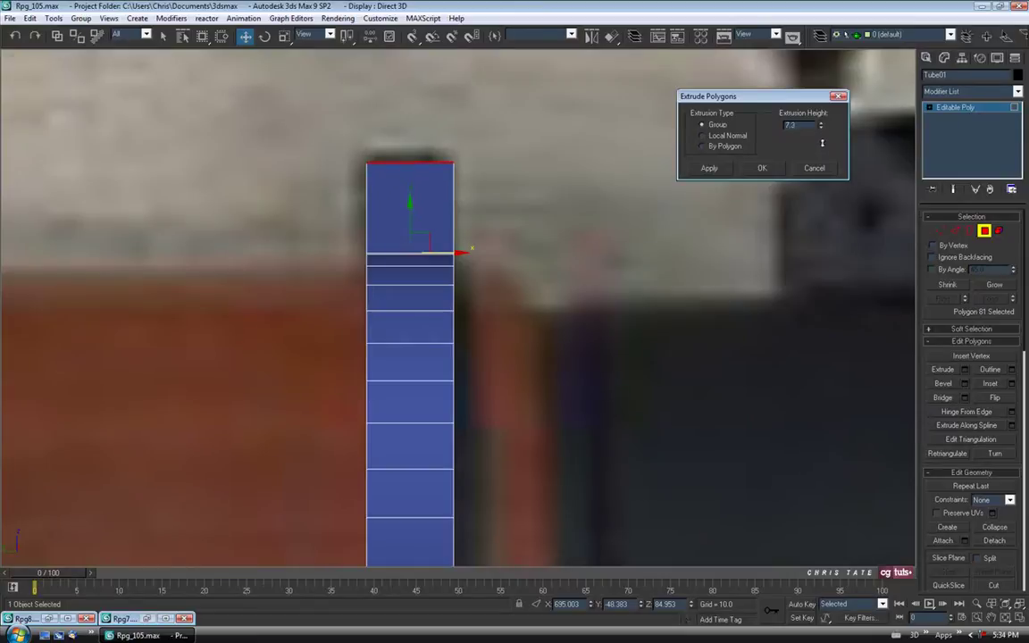
- Reduce the tab's extrusion height to 6.0 and apply the extrusion
left_click(1009, 617)
middle_click_drag(778, 526, 727, 466)
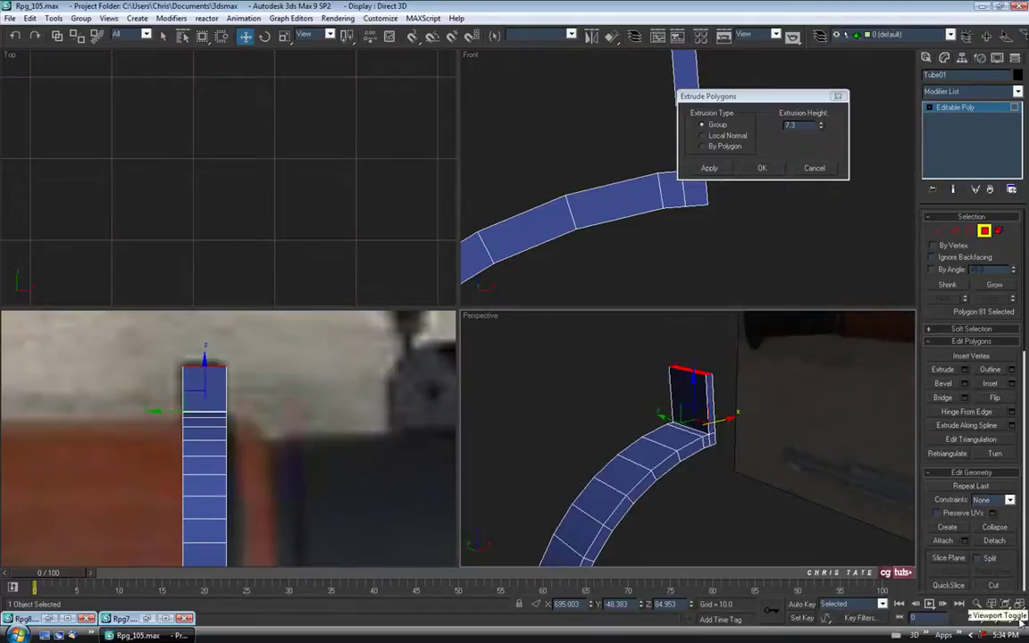
key("alt+w")
scroll(638, 450, "up", 4)
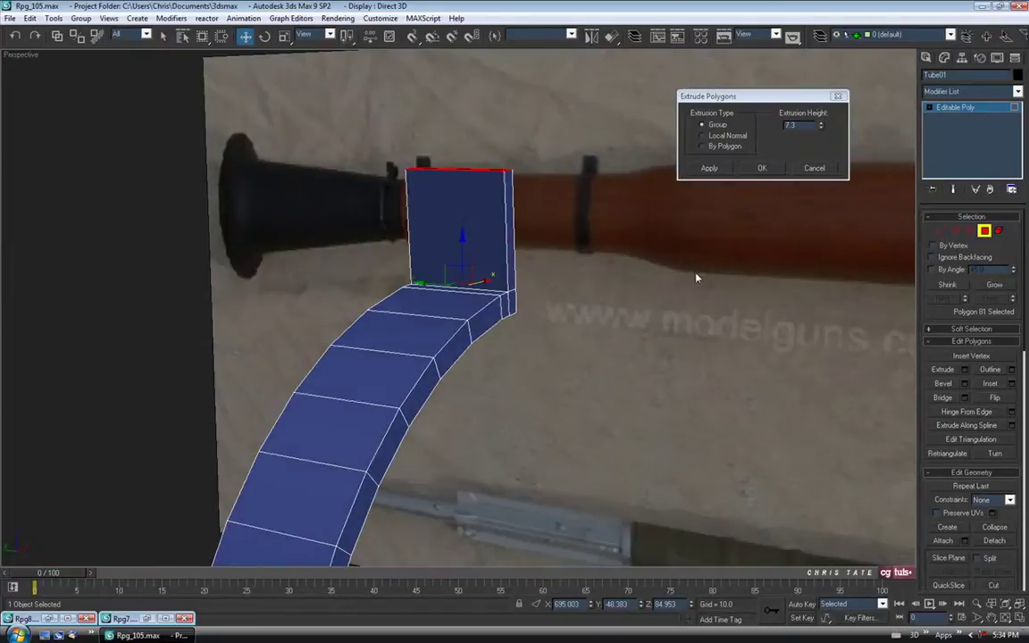
left_click(764, 135)
type("6")
key("Return")
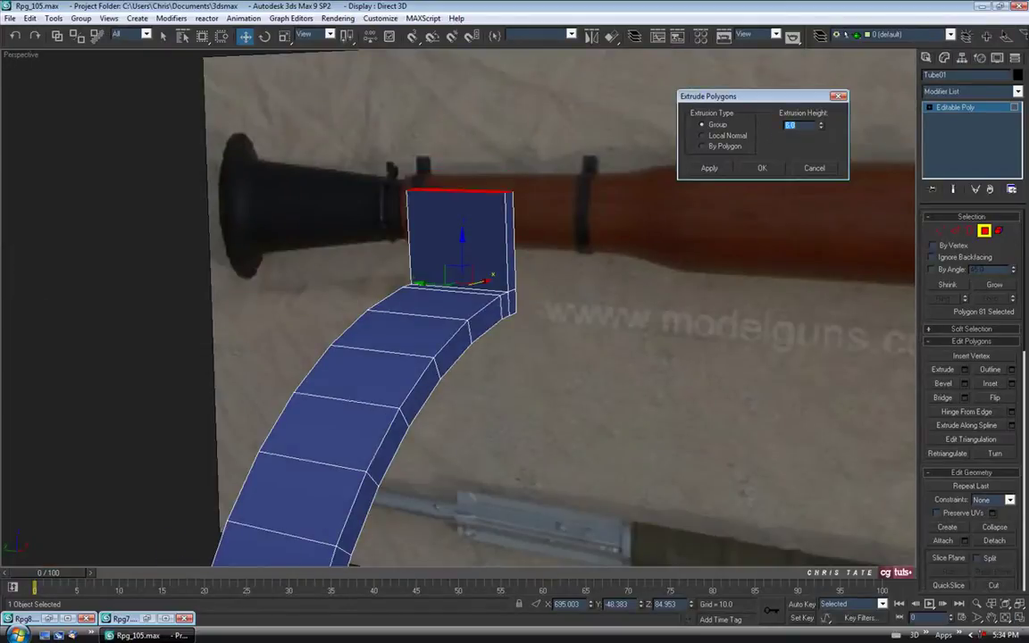
middle_click_drag(580, 241, 500, 259, "alt")
double_click(794, 125)
key("alt+w")
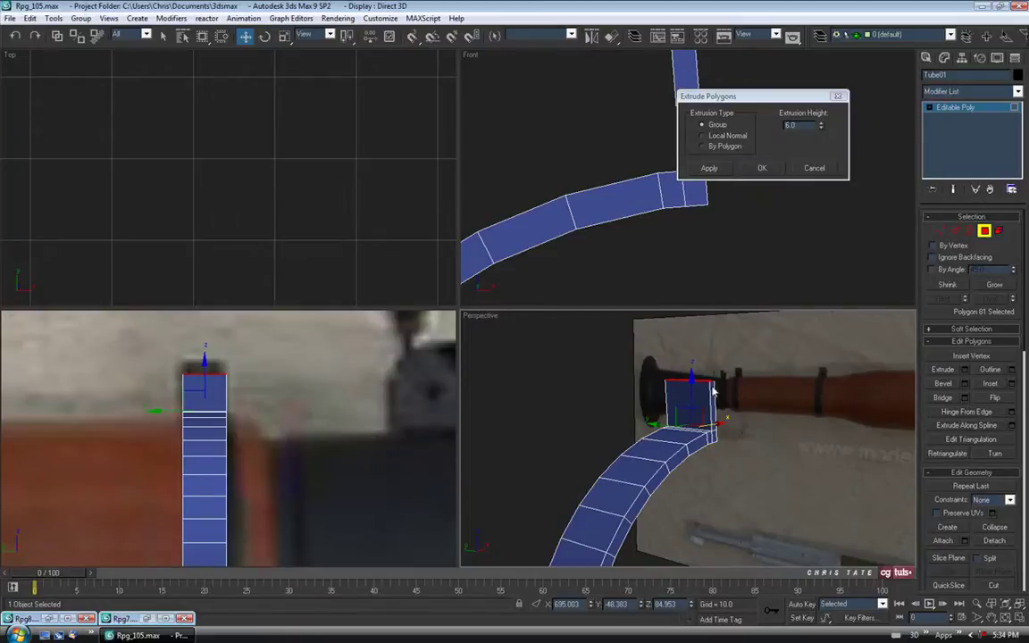
left_click(761, 168)
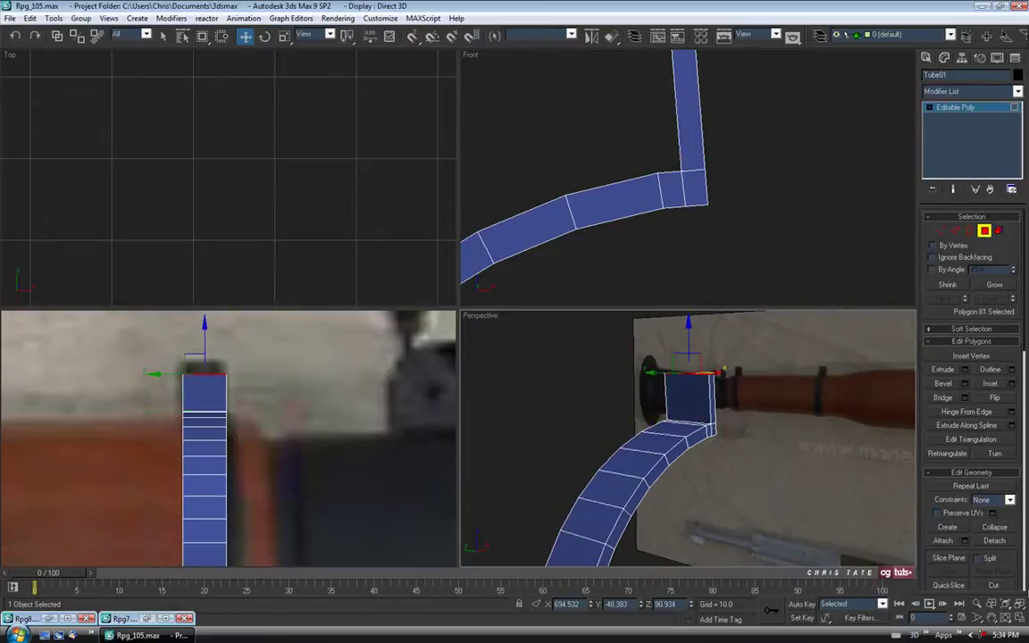
- Isolate the half clamp from the rest of the scene
left_click(1020, 619)
middle_click_drag(605, 405, 525, 248, "alt")
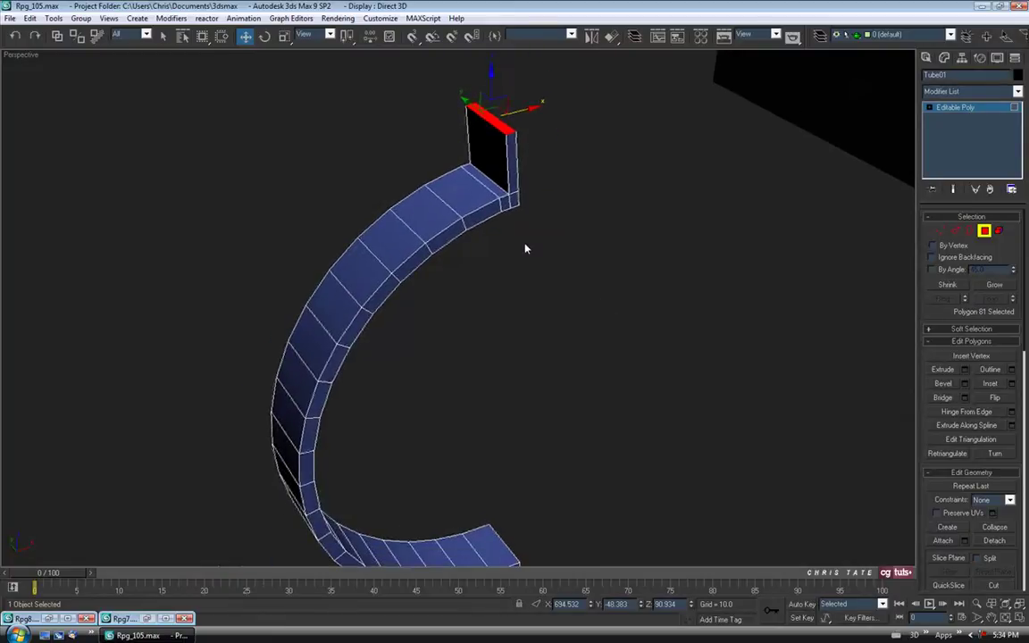
key("alt+q")
middle_click_drag(514, 289, 502, 271, "alt")
middle_click_drag(559, 324, 502, 352, "alt")
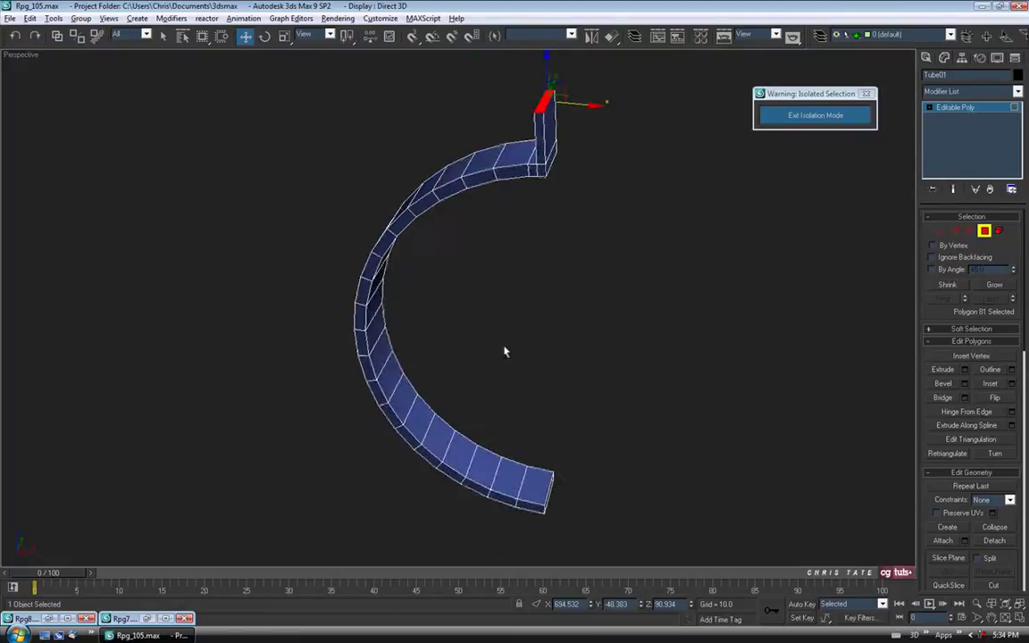
- Shift the tab's top vertices along X in the Front view to make its sides vertical, and raise its inner top vertices to level the end
key("alt+w")
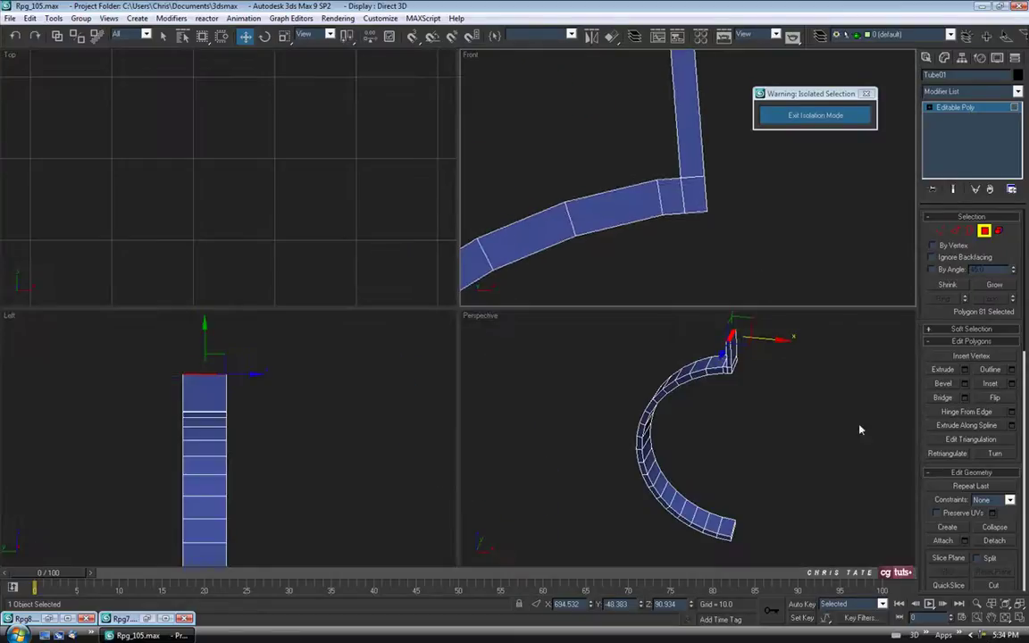
key("alt+w")
middle_click_drag(719, 397, 538, 330)
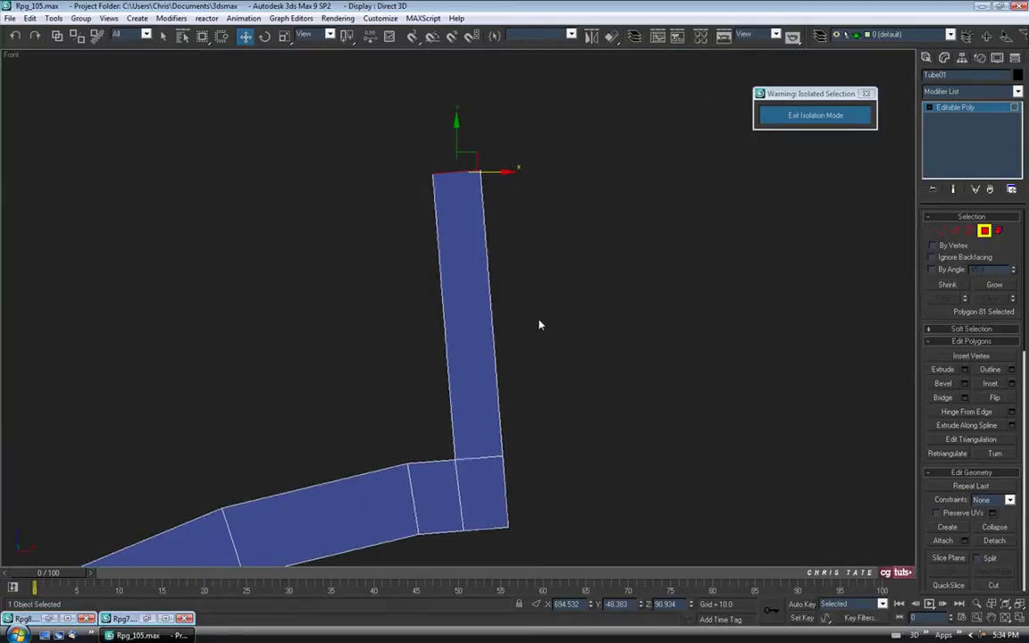
key("1")
middle_click_drag(544, 283, 544, 270)
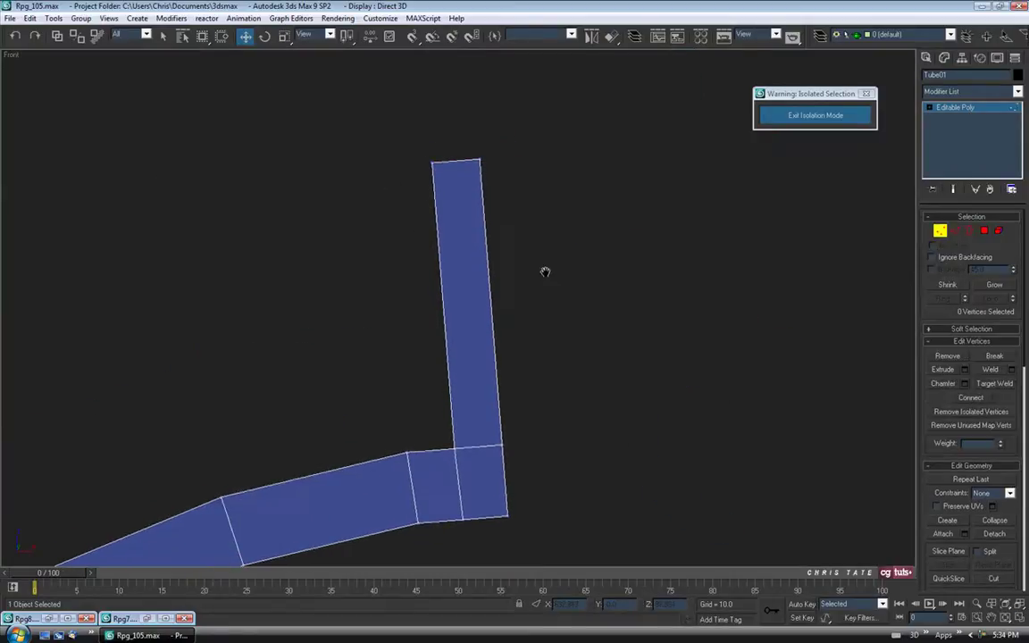
left_click_drag(400, 124, 530, 197)
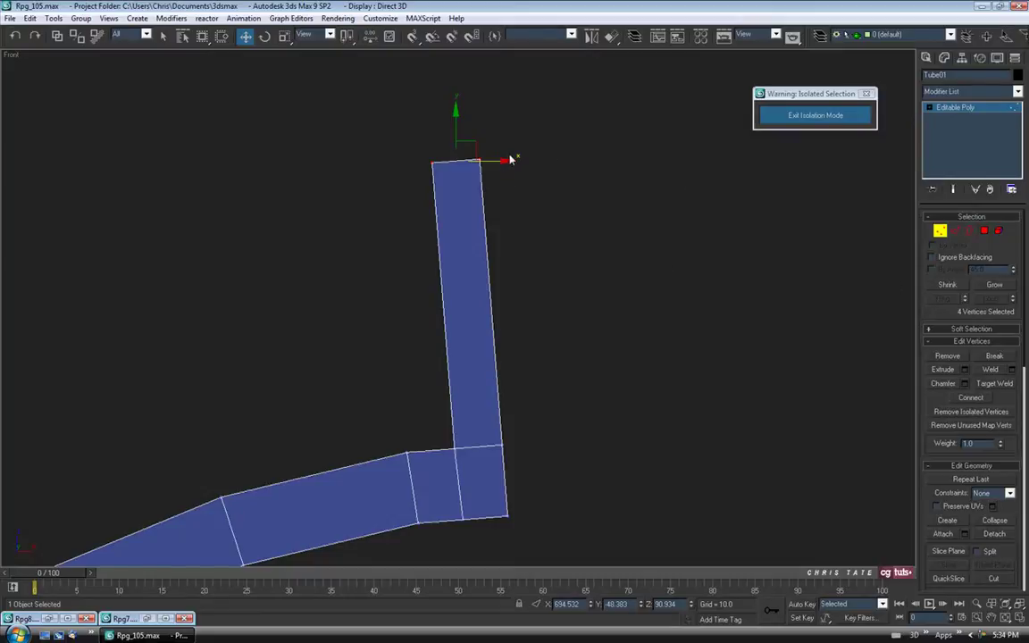
left_click_drag(506, 160, 518, 161)
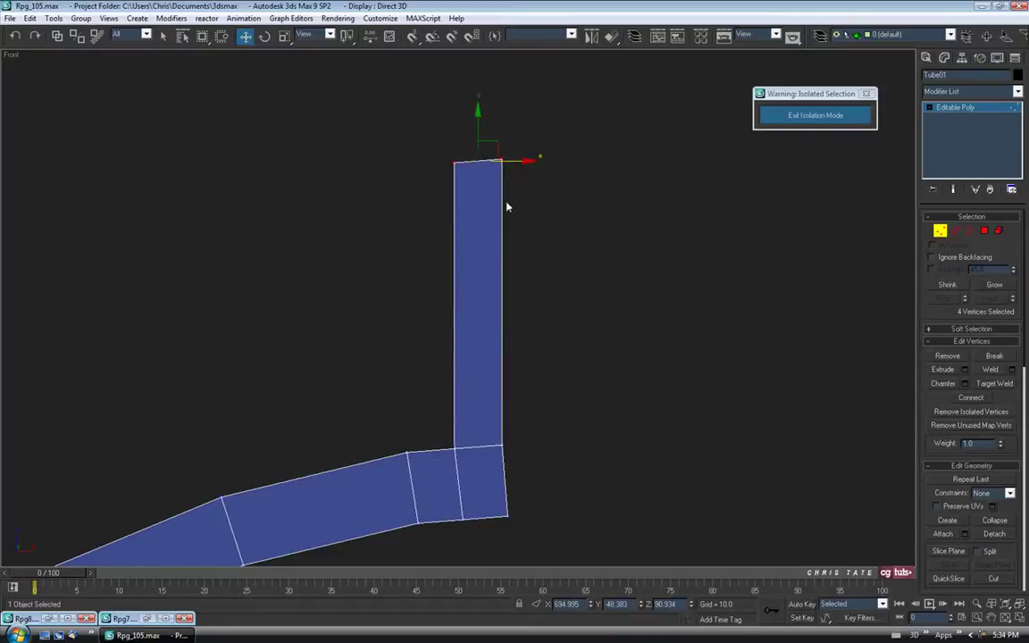
left_click_drag(452, 163, 462, 173)
left_click_drag(455, 131, 454, 127)
- Move the four underside vertices beneath the tab about 0.12 units in negative X, aligning them with the tab's vertical sides
mouse_move(525, 384)
middle_mouse_down()
mouse_move(523, 285)
mouse_move(511, 393)
middle_mouse_up()
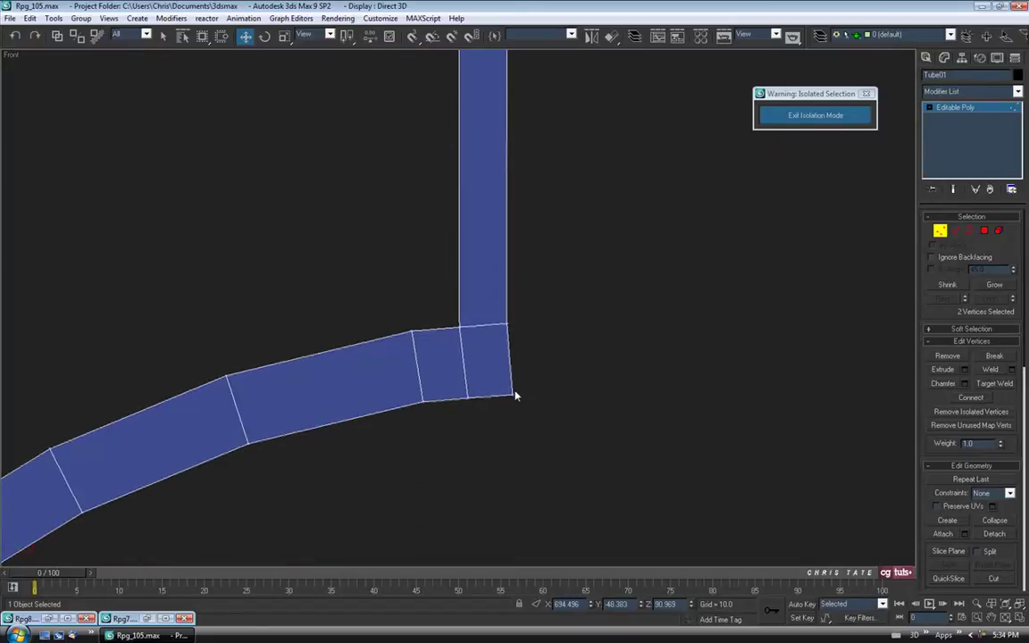
left_click_drag(483, 413, 450, 419)
left_click_drag(537, 399, 531, 399)
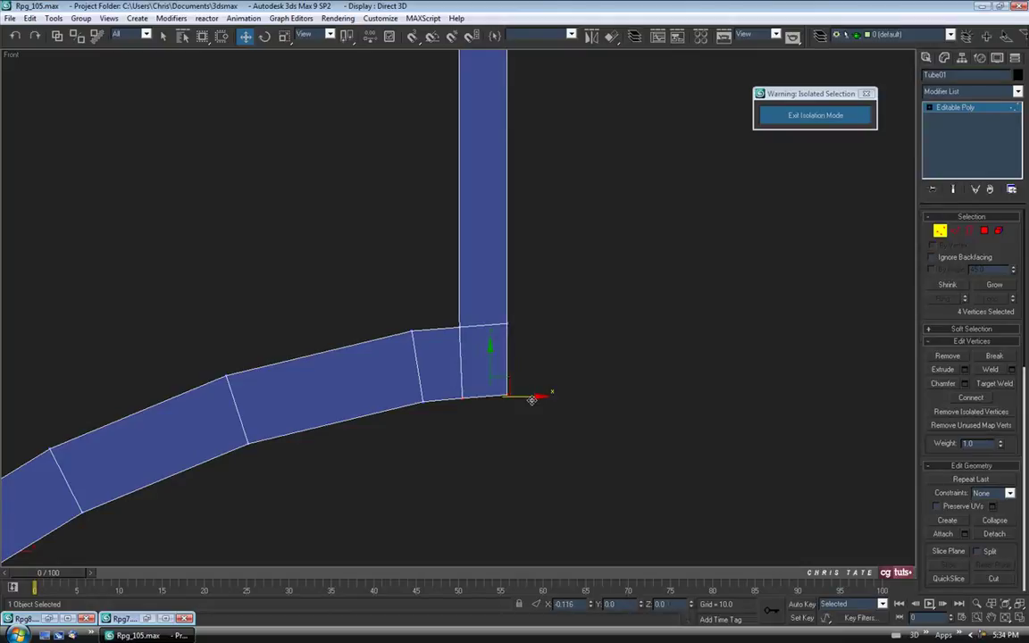
middle_click_drag(523, 446, 538, 514)
middle_click_drag(543, 411, 546, 388)
- Return to the Perspective view and examine the half clamp and its tab end
key("alt+w")
right_click(625, 348)
key("alt+w")
middle_click_drag(450, 352, 489, 337, "alt")
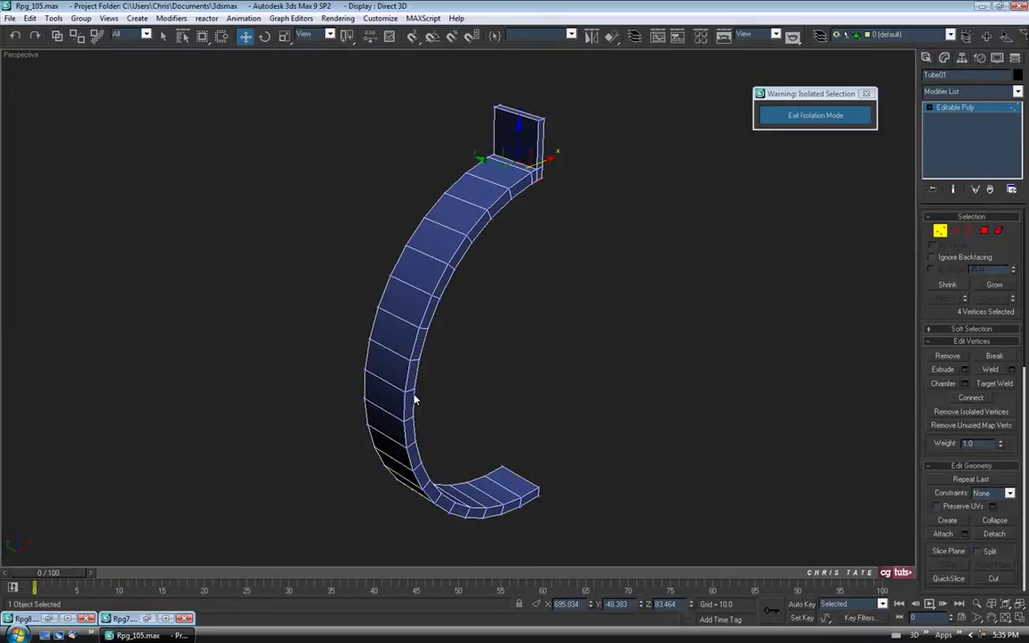
middle_click_drag(887, 266, 648, 223, "alt")
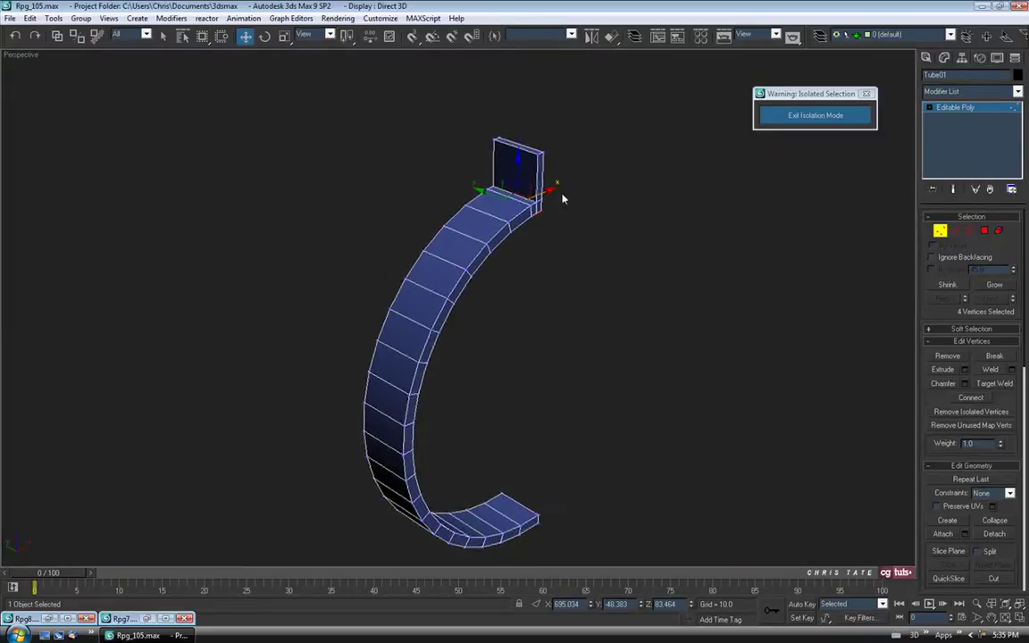
middle_click_drag(525, 166, 604, 253, "alt")
scroll(565, 195, "up", 3)
middle_click_drag(564, 194, 564, 242)
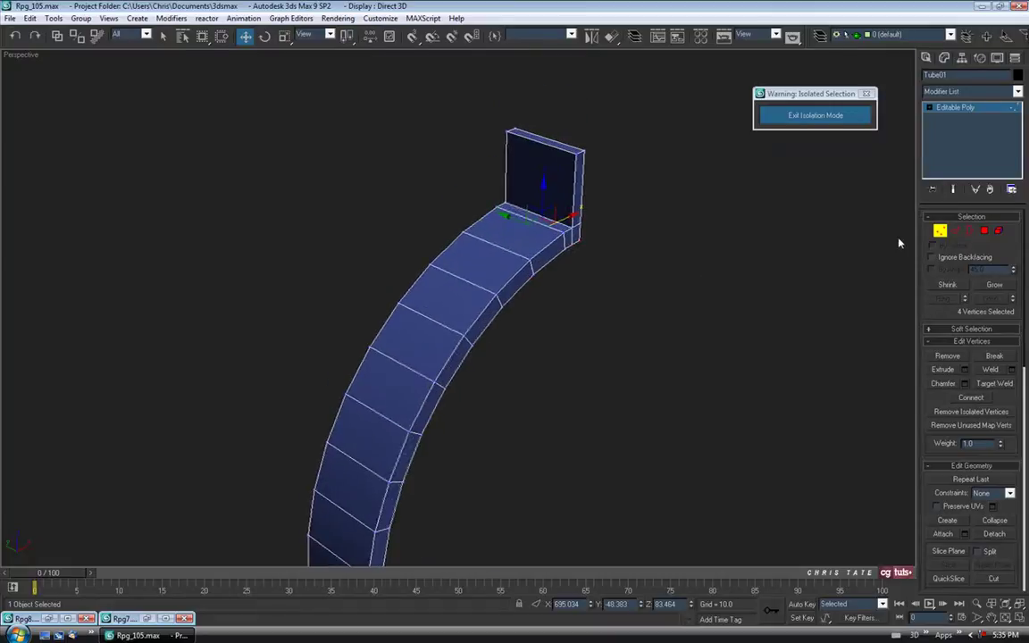
- Connect the ring of edges running across the clamp's width with 2 segments and a pinch of 90
left_click(954, 231)
scroll(590, 291, "up", 2)
left_click(457, 333)
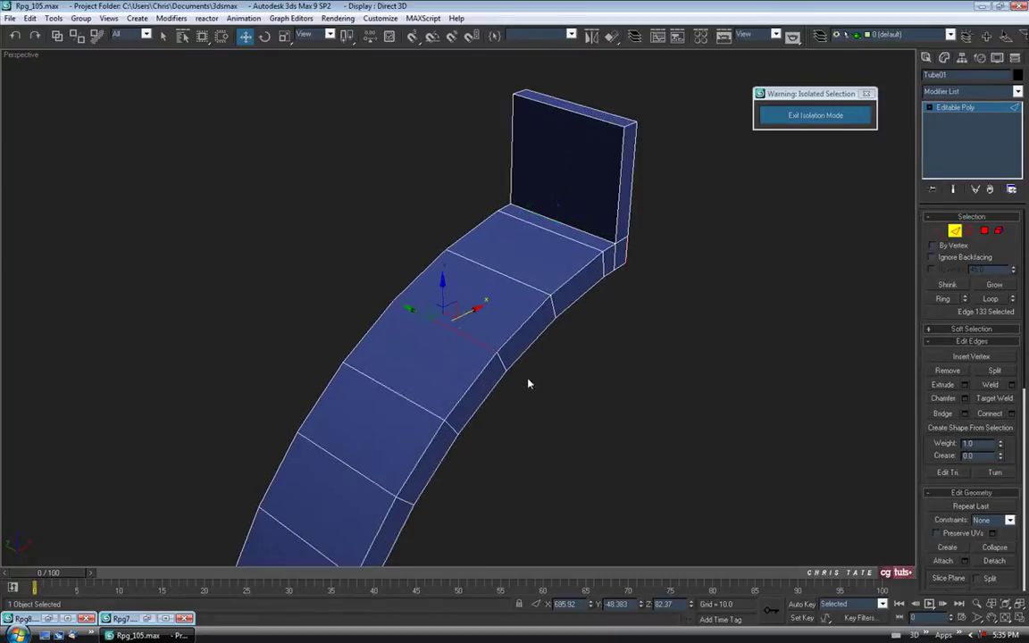
middle_click_drag(500, 361, 472, 325)
left_click(939, 300)
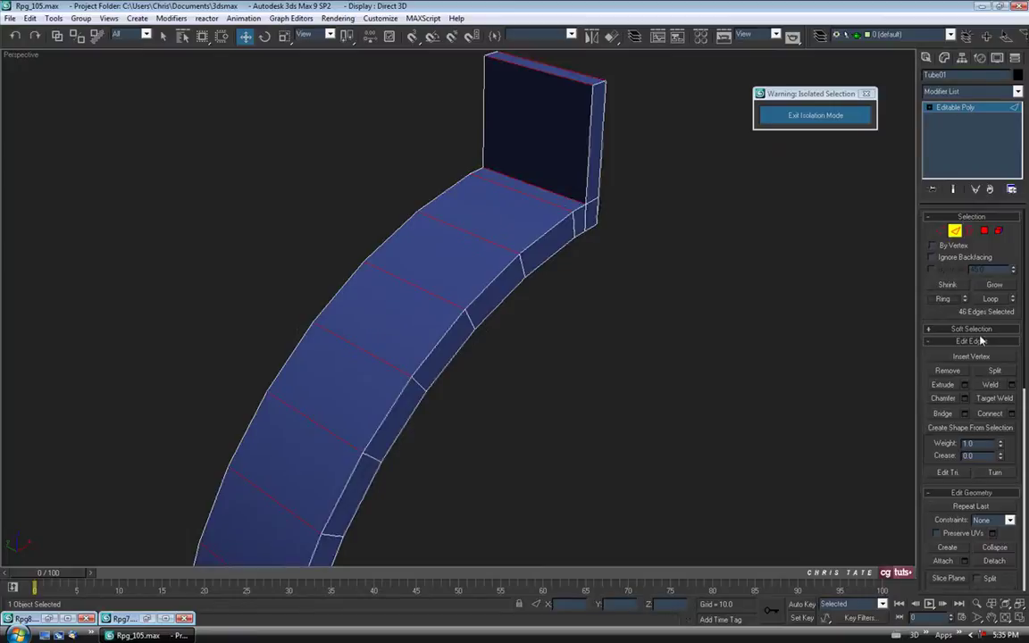
left_click(1012, 414)
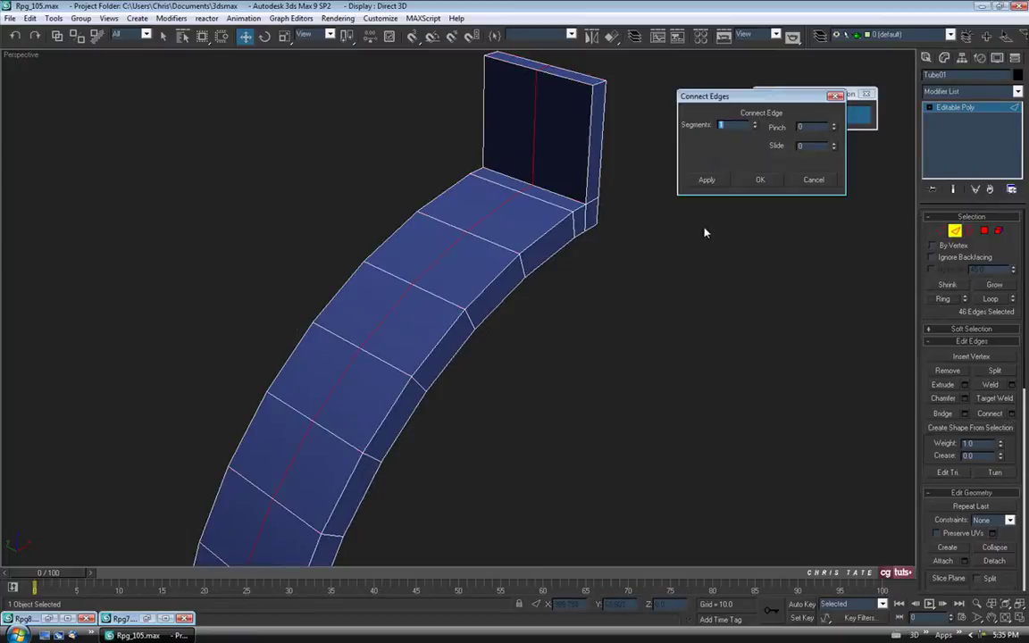
left_click(755, 124)
middle_click_drag(471, 257, 511, 274, "alt")
left_click_drag(833, 131, 832, 112)
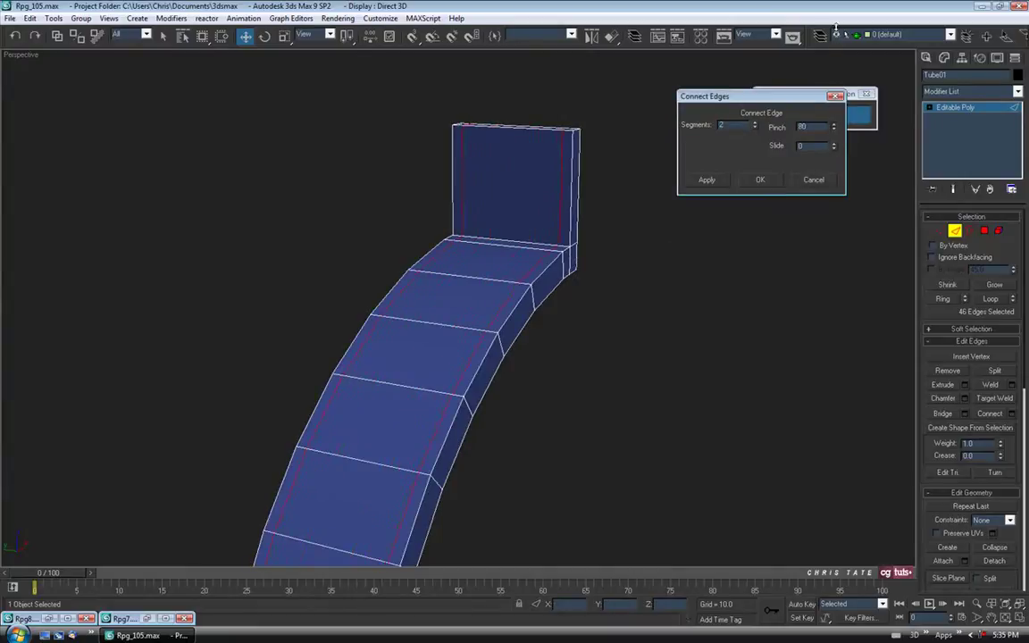
left_click_drag(834, 129, 836, 120)
middle_click_drag(607, 254, 554, 288, "alt")
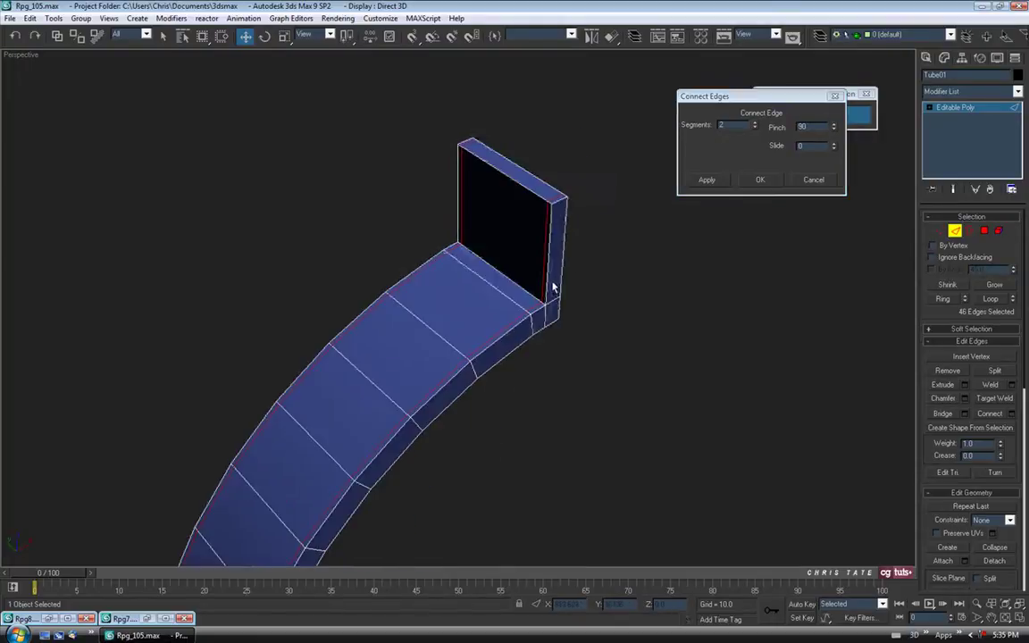
left_click(760, 180)
- Connect the thickness edge rings on both sides of the clamp with 2 segments and a pinch of 60
middle_click_drag(493, 357, 500, 289, "alt")
left_click(491, 288)
middle_click_drag(394, 324, 493, 319, "alt")
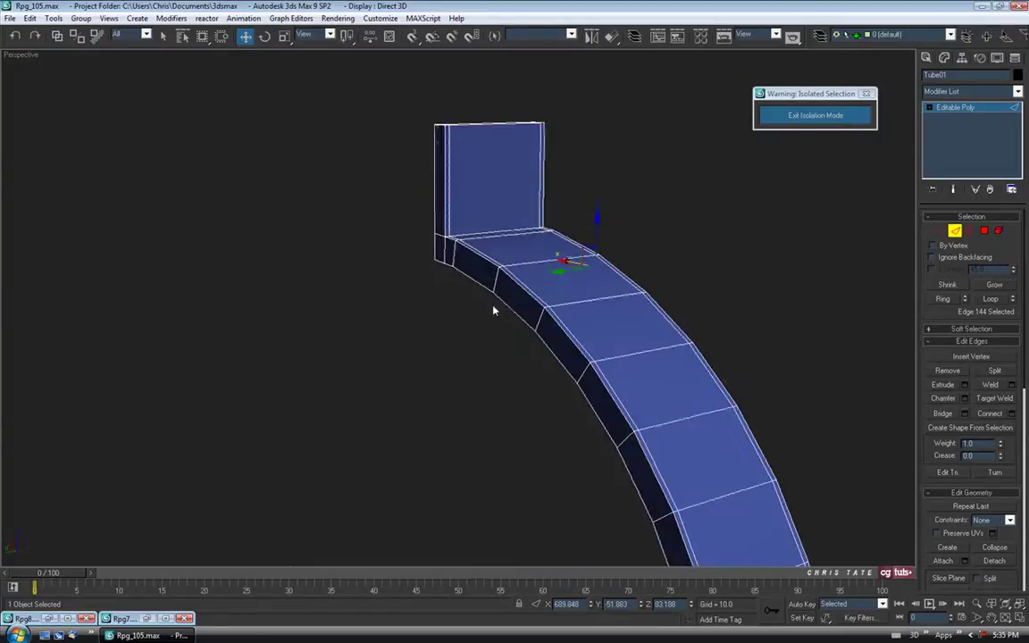
left_click(496, 278, "ctrl")
middle_click_drag(600, 342, 527, 347, "alt")
left_click(942, 298)
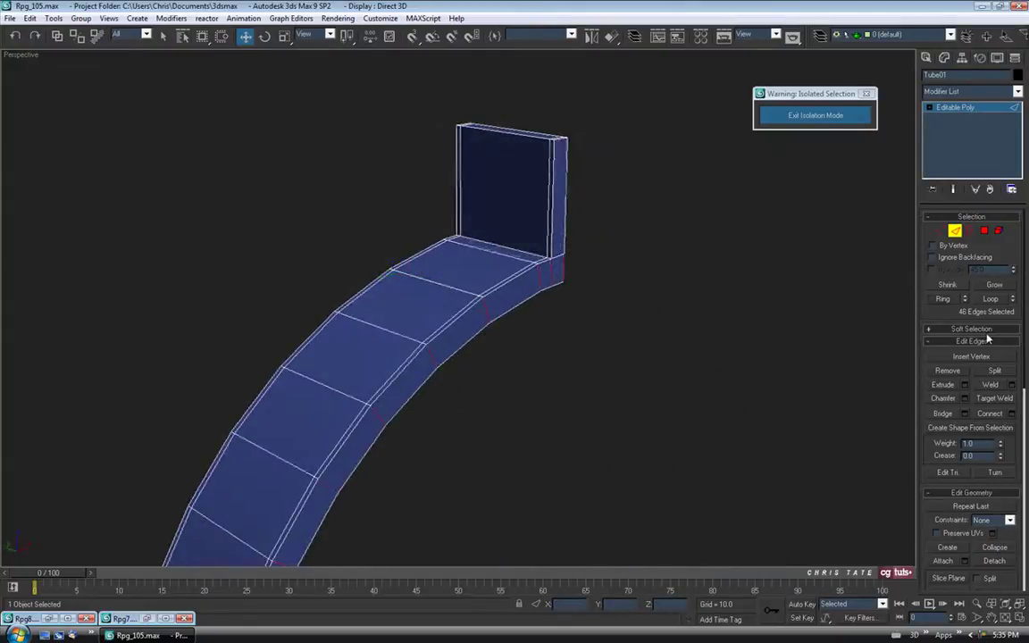
left_click(1011, 413)
scroll(574, 298, "up", 6)
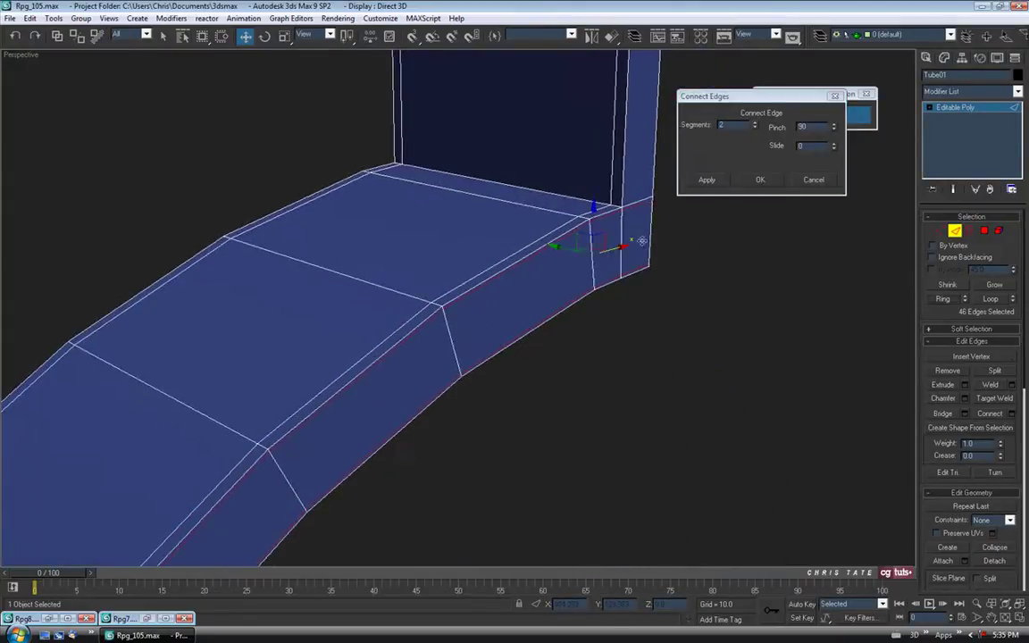
left_click_drag(834, 131, 834, 129)
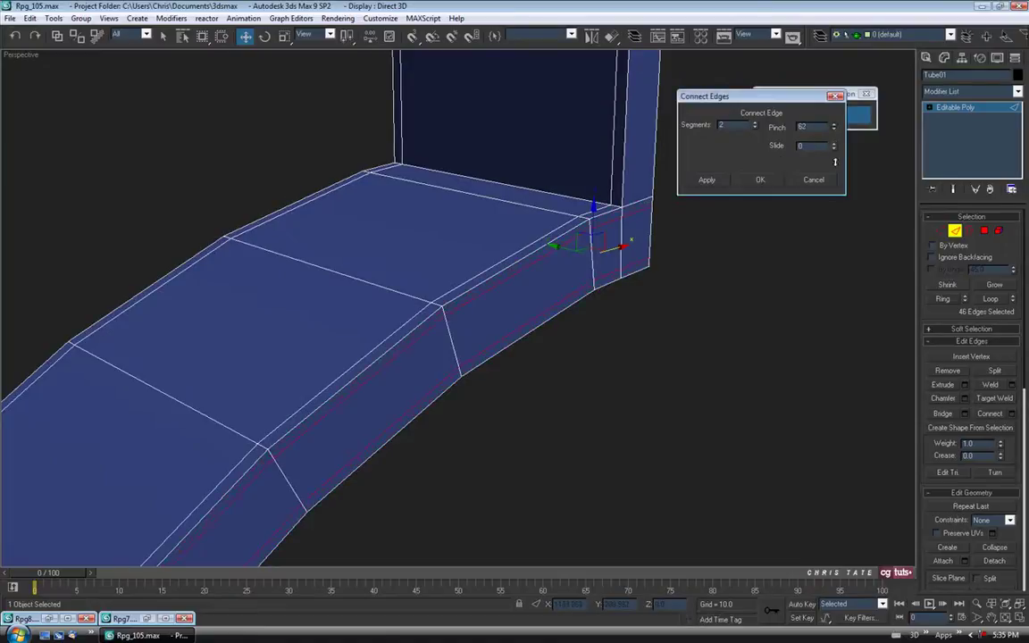
mouse_move(625, 268)
middle_mouse_down("alt")
mouse_move(610, 273)
mouse_move(636, 268)
mouse_move(632, 260)
middle_mouse_up("alt")
middle_click_drag(615, 266, 606, 269, "alt")
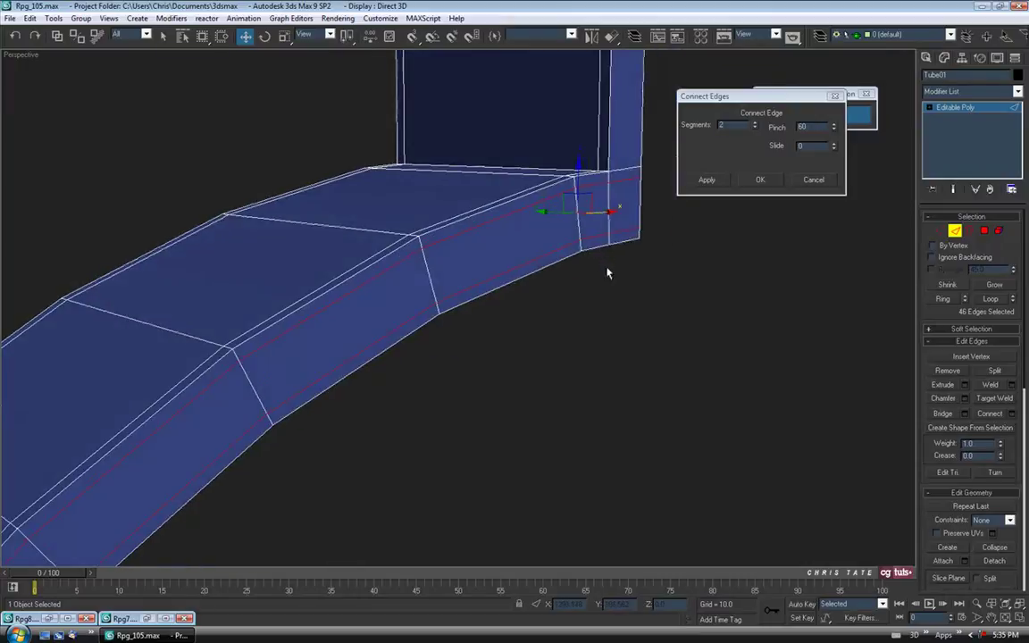
left_click(760, 181)
- Connect the ring of short band edges just before the tab's base with 1 segment and a slide of 60
middle_click_drag(658, 220, 518, 299, "alt")
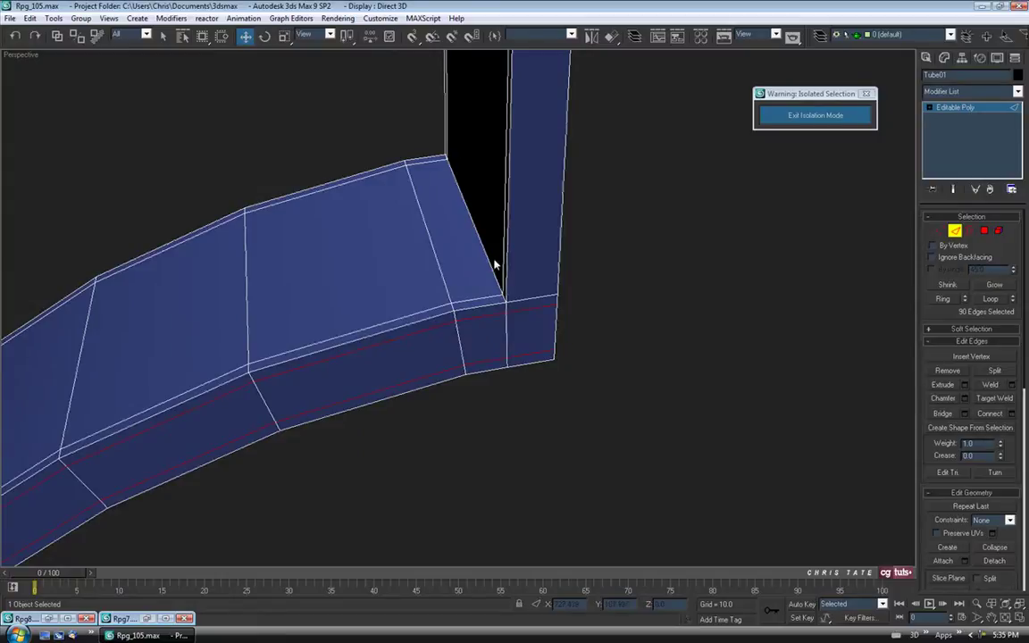
left_click(484, 307)
left_click(163, 35)
left_click(942, 299)
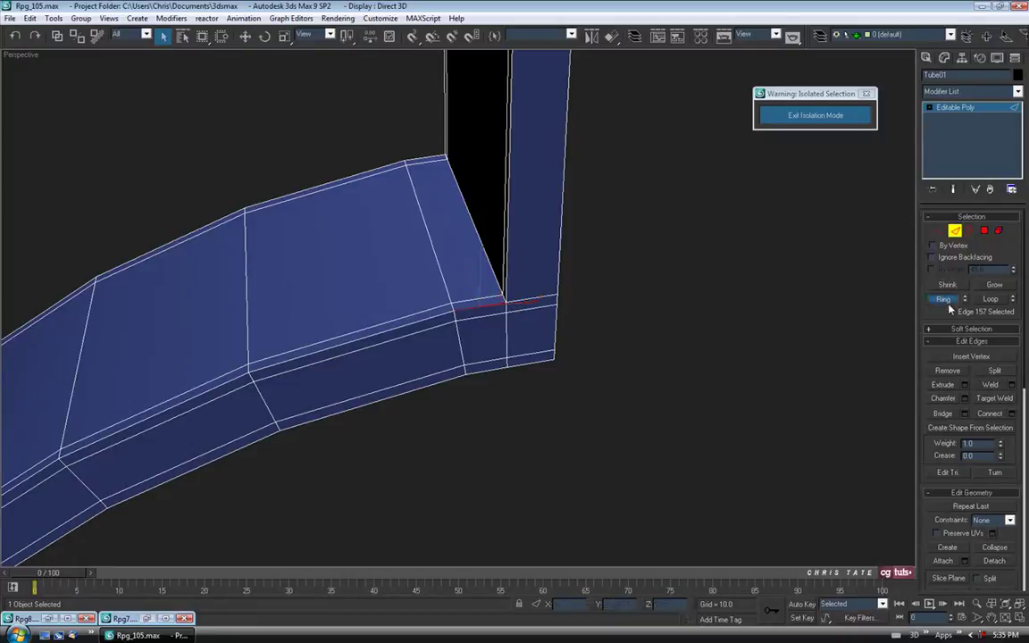
left_click(1011, 414)
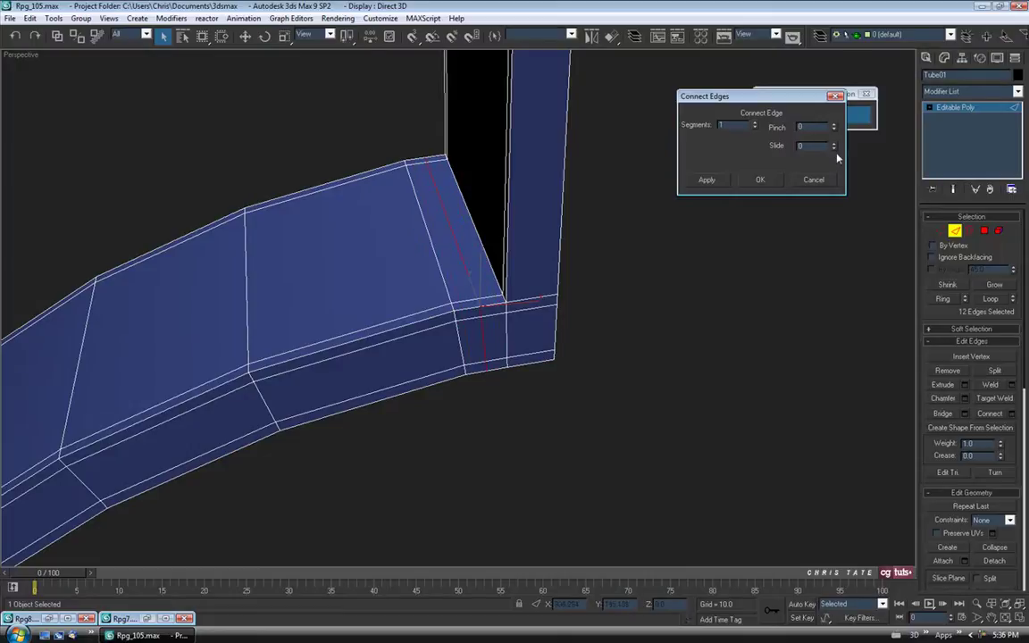
left_click_drag(834, 149, 833, 77)
scroll(489, 321, "down", 3)
scroll(489, 321, "up", 3)
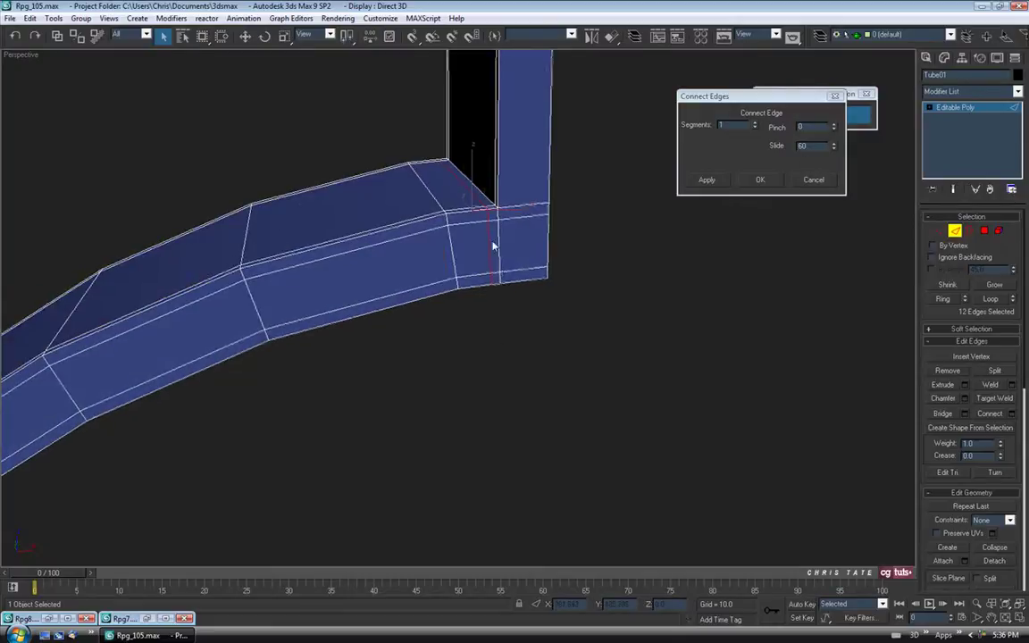
left_click(760, 180)
- Connect the ring of edges across the tab's thickness with 2 segments and a pinch of 60
middle_click_drag(699, 334, 534, 292, "alt")
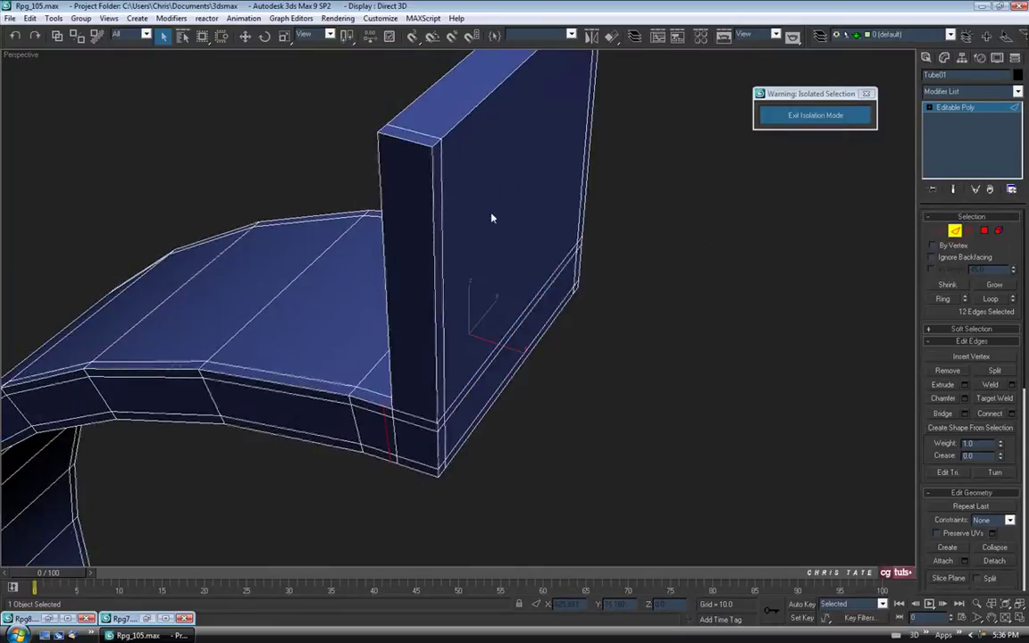
middle_click_drag(489, 208, 389, 270, "alt")
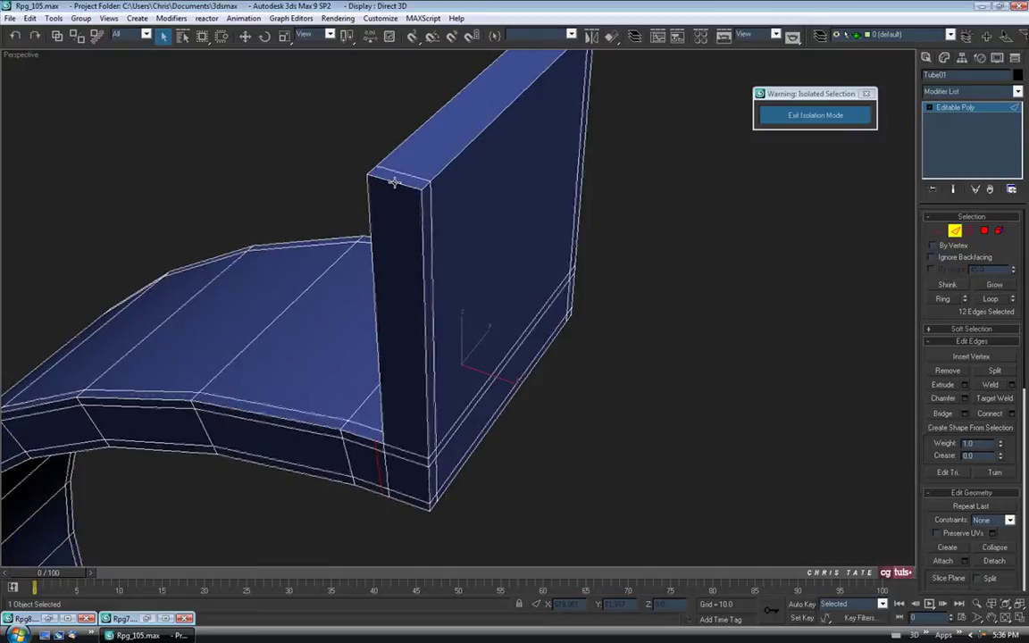
middle_click_drag(461, 276, 505, 289, "alt")
left_click(942, 300)
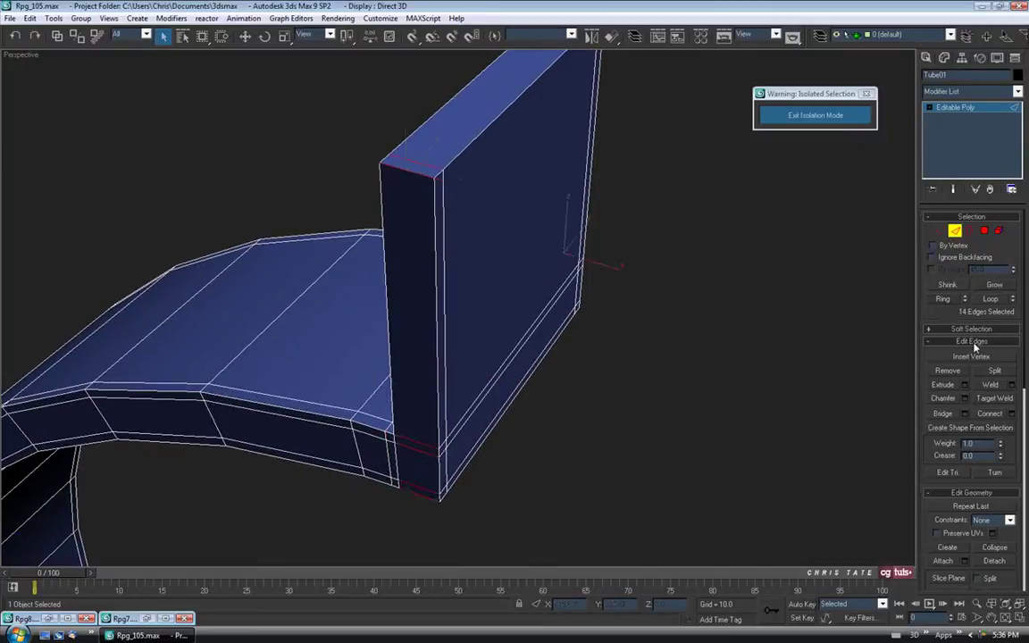
left_click(1011, 414)
left_click(754, 124)
right_click(833, 146)
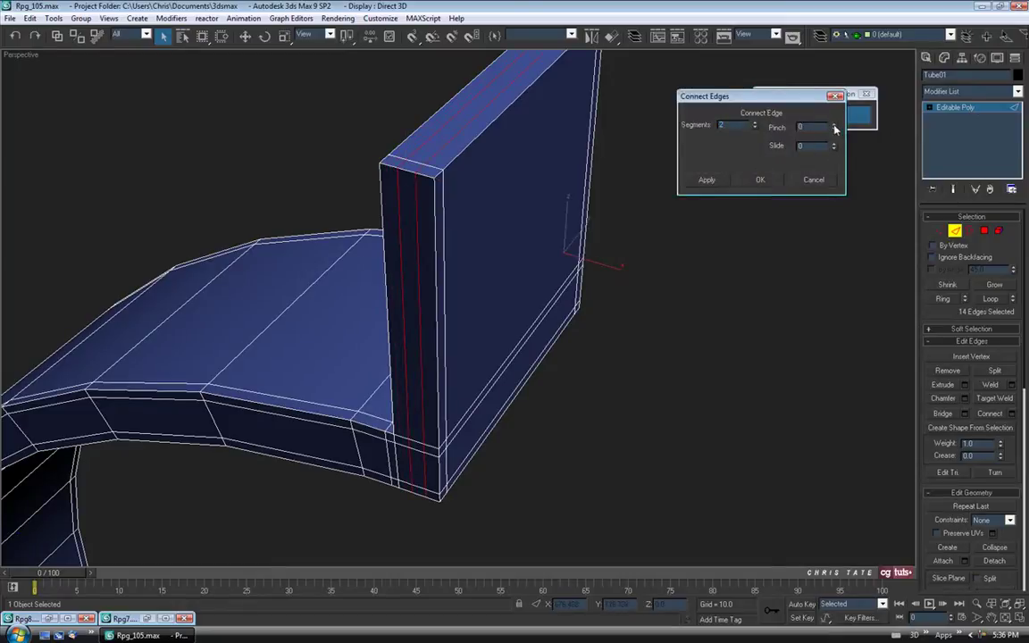
left_click_drag(833, 118, 832, 56)
middle_click_drag(402, 277, 531, 322, "alt")
middle_click_drag(531, 322, 407, 315)
middle_click_drag(490, 207, 498, 270)
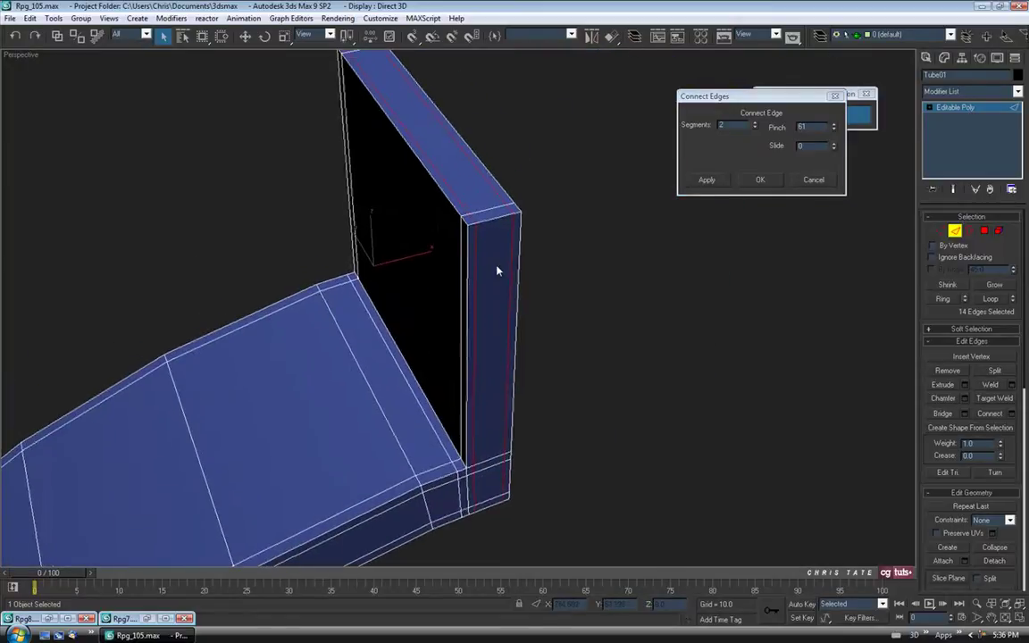
left_click(835, 128)
middle_click_drag(553, 321, 486, 296, "alt")
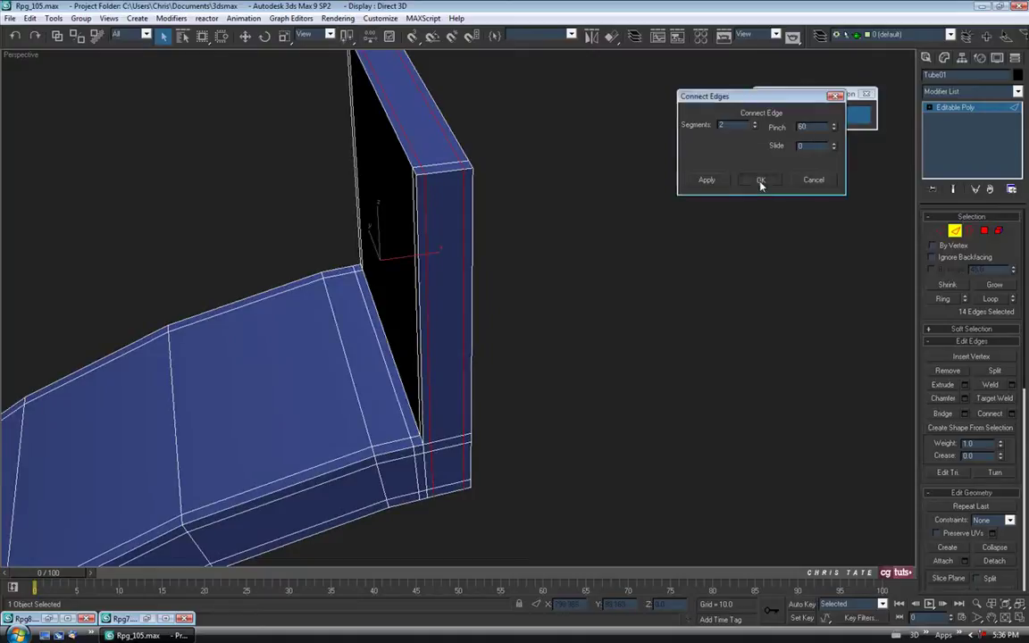
left_click(759, 182)
- Connect all of the tab's vertical edges with 2 segments and a pinch of 90
middle_click_drag(479, 360, 563, 352, "alt")
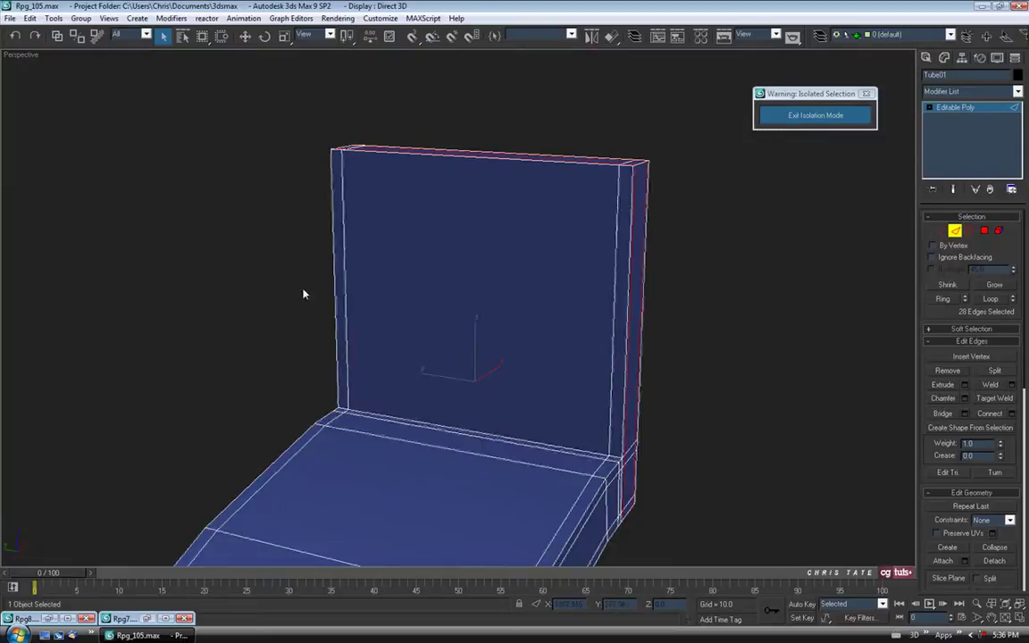
left_click_drag(293, 256, 778, 299)
middle_click_drag(779, 298, 847, 390, "alt")
left_click(1012, 413)
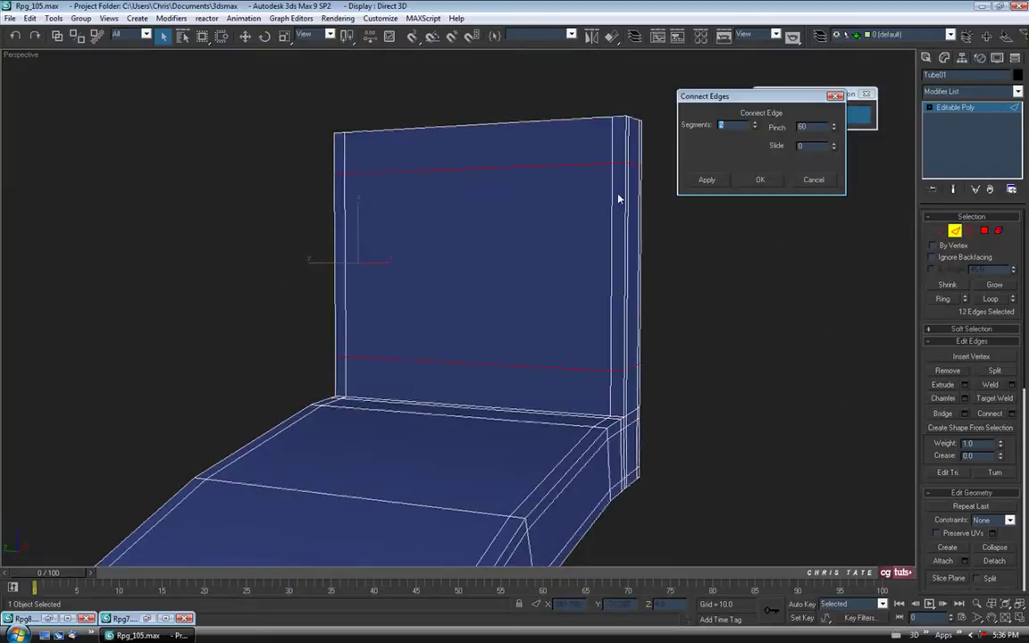
middle_click_drag(610, 198, 551, 196)
left_click_drag(833, 129, 833, 97)
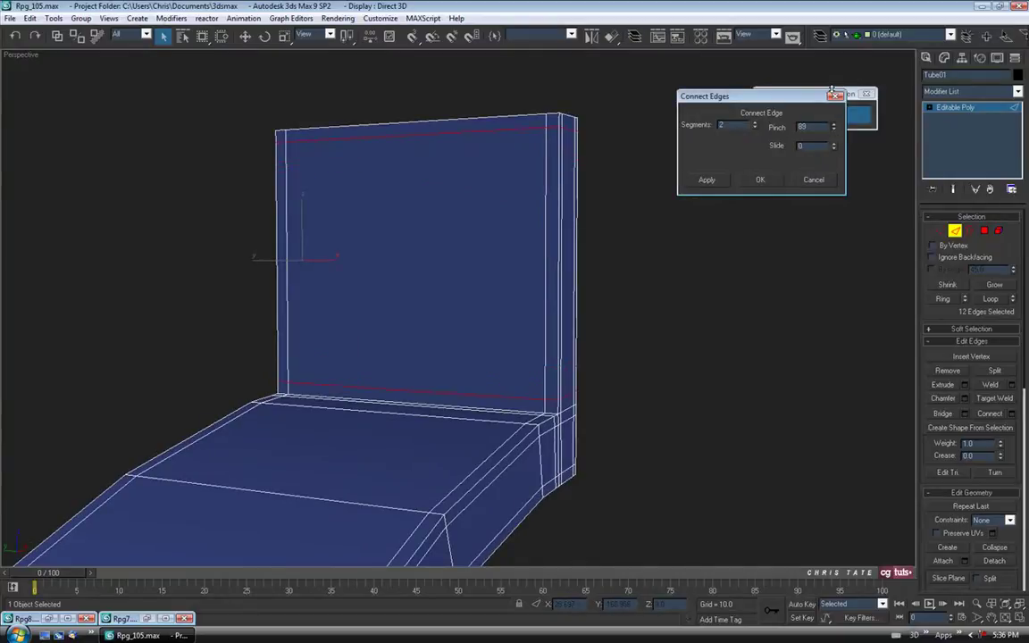
middle_click_drag(554, 324, 515, 352, "alt")
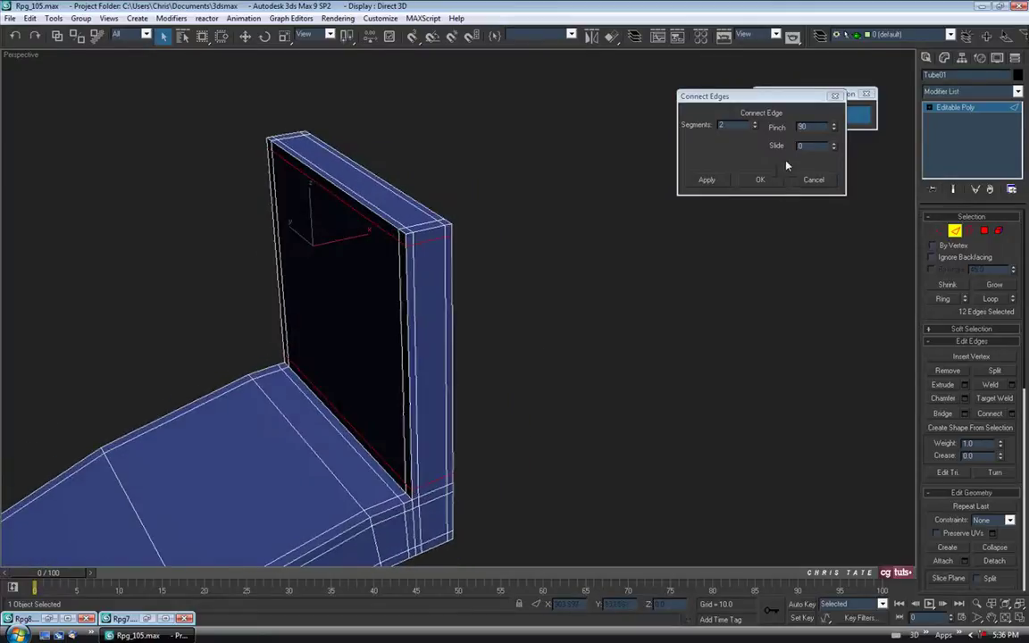
left_click(757, 188)
- Add a TurboSmooth modifier to the half clamp with 2 iterations and Isoline Display enabled
middle_click_drag(487, 397, 808, 345, "alt")
scroll(957, 235, "down", 10)
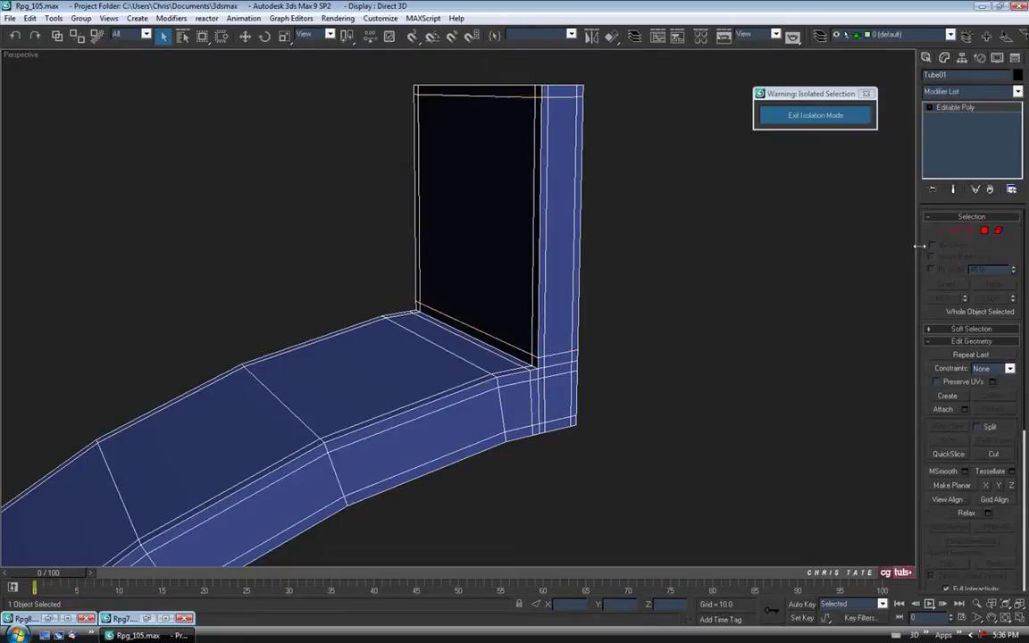
middle_click_drag(666, 267, 684, 315, "alt")
middle_click_drag(711, 272, 681, 263, "alt")
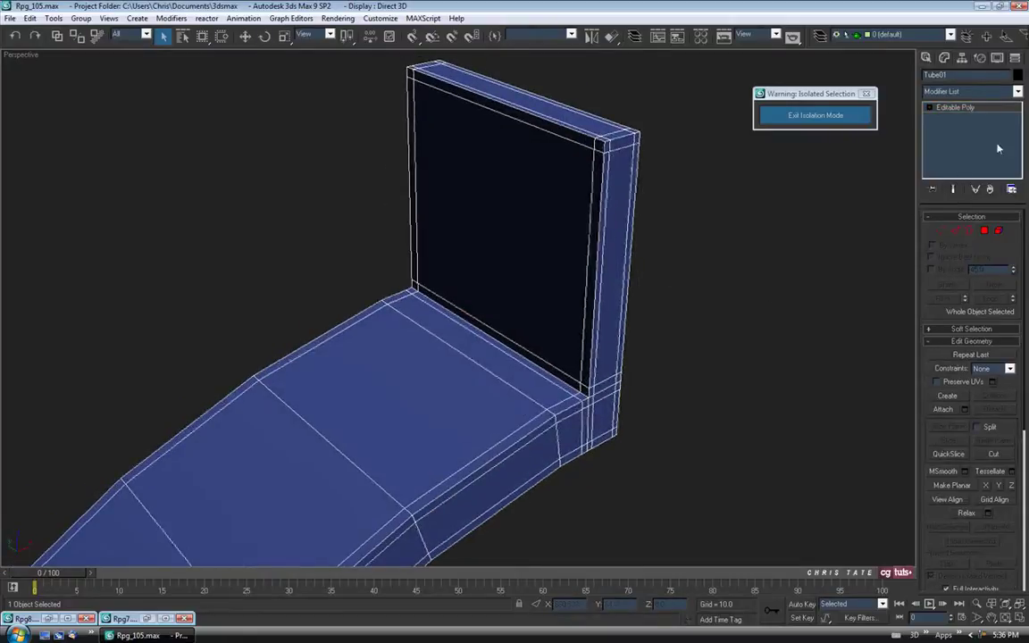
left_click(971, 91)
scroll(1009, 411, "down", 15)
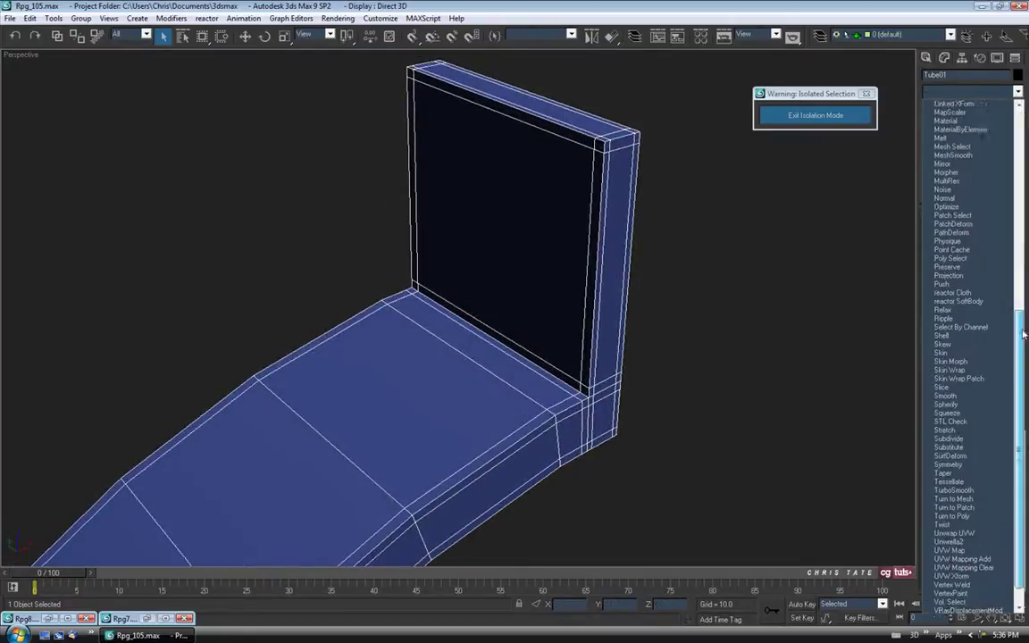
left_click(998, 465)
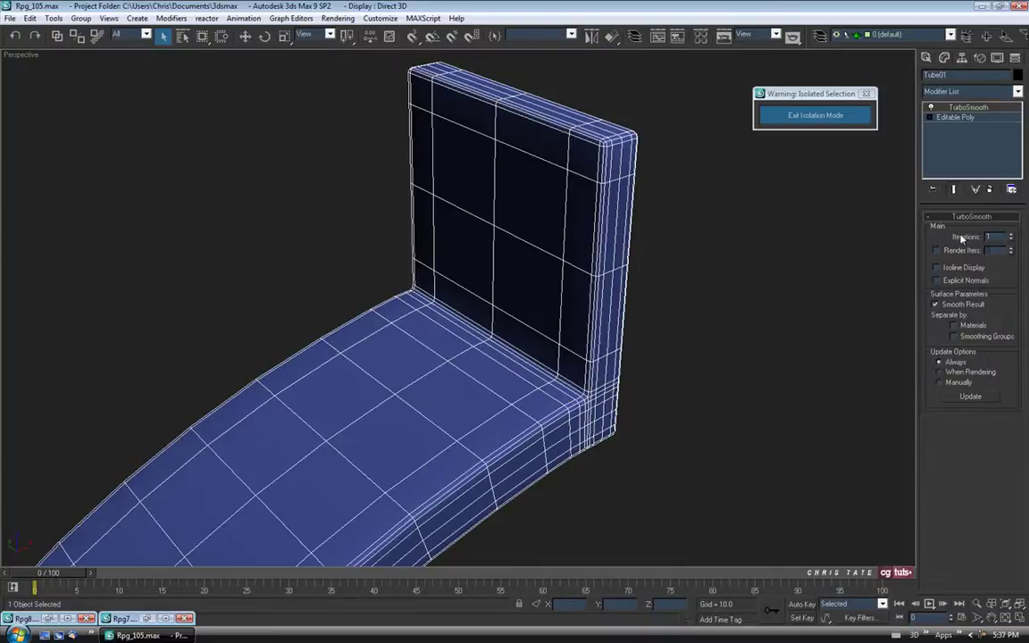
left_click(1011, 234)
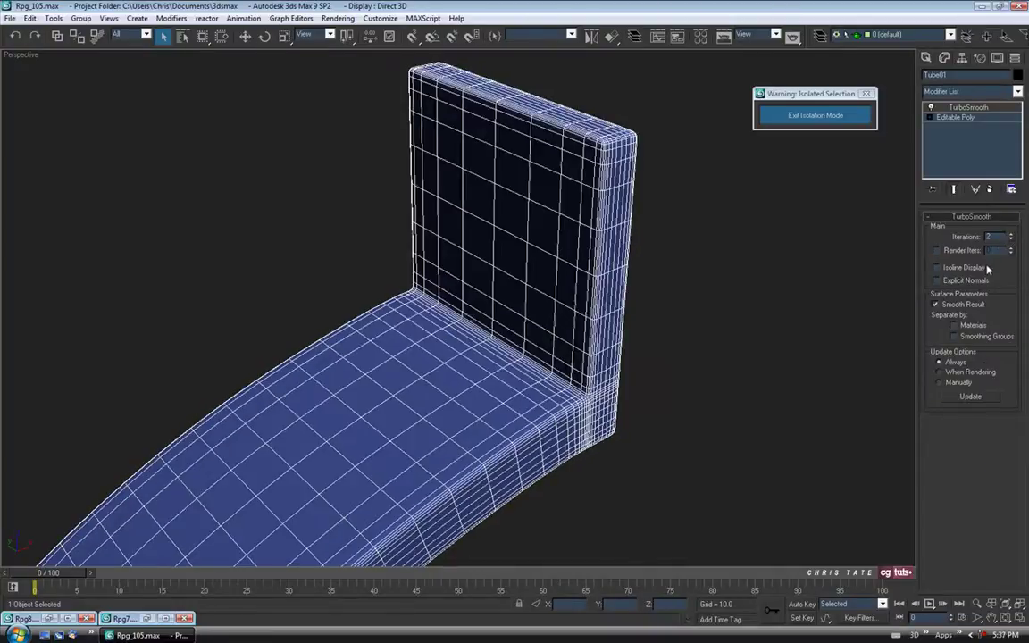
left_click(936, 268)
- Check the smoothed clamp with and without edged faces, and remove the TurboSmooth modifier
scroll(676, 331, "down", 5)
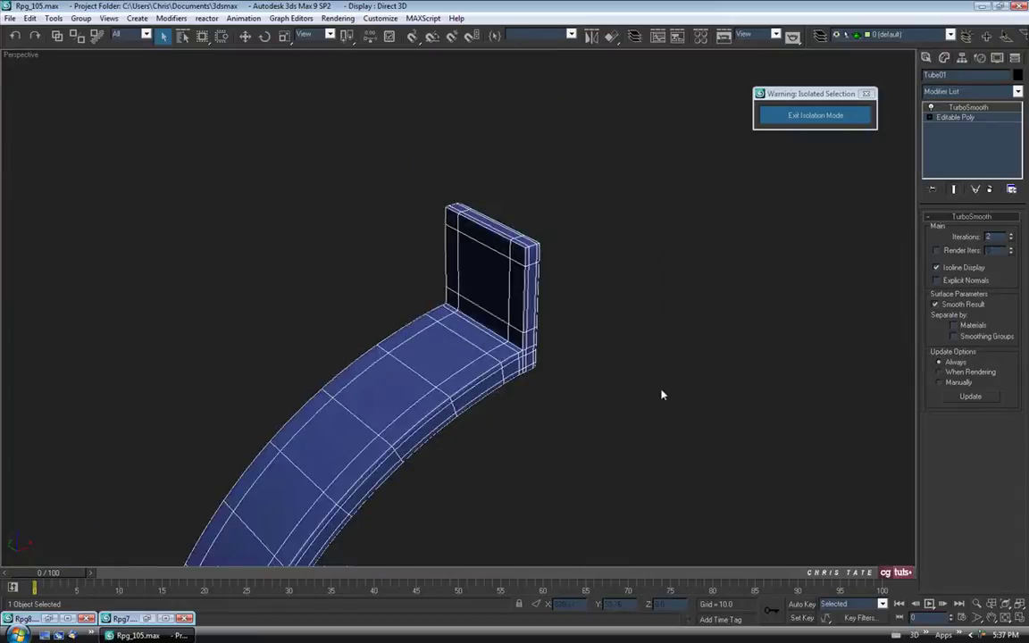
mouse_move(567, 349)
middle_mouse_down()
mouse_move(588, 296)
mouse_move(572, 322)
mouse_move(542, 292)
mouse_move(452, 296)
mouse_move(437, 285)
mouse_move(449, 278)
mouse_move(463, 286)
mouse_move(381, 333)
mouse_move(290, 324)
mouse_move(430, 301)
mouse_move(526, 351)
mouse_move(548, 307)
mouse_move(555, 333)
mouse_move(617, 310)
middle_mouse_up()
key("F4")
key("F4")
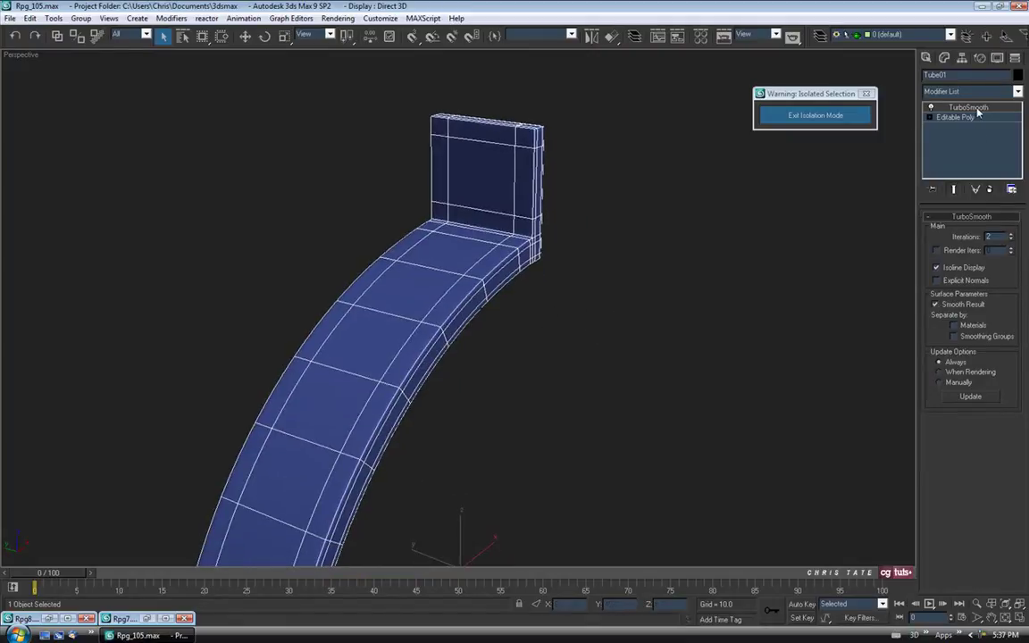
left_click(990, 190)
middle_click_drag(640, 305, 597, 319, "alt")
scroll(531, 272, "up", 5)
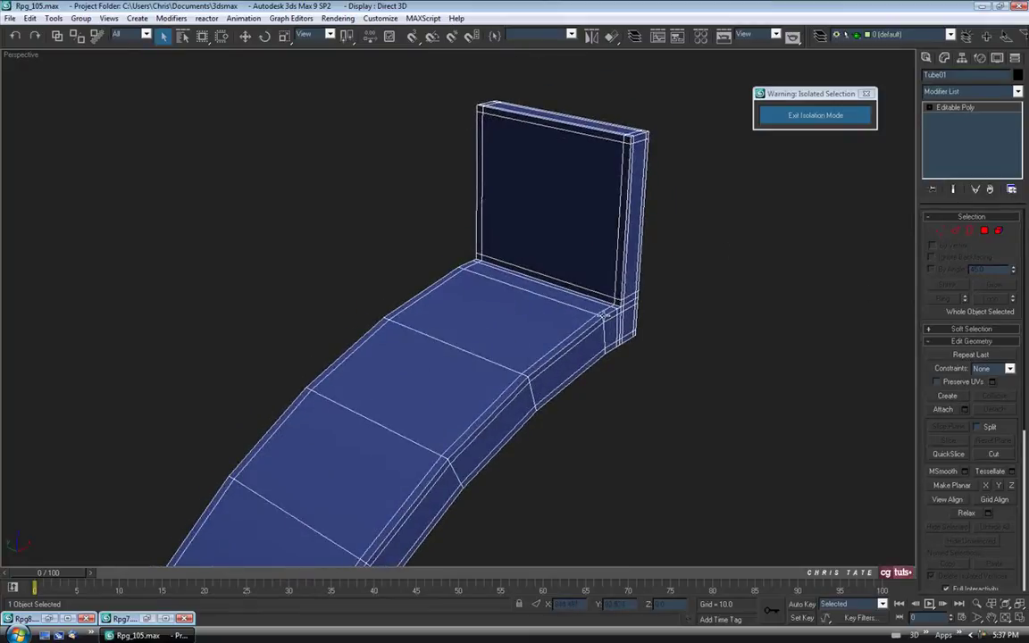
- Connect the ring of edges across the half clamp's width with 1 segment and a pinch of 0
key("2")
left_click(468, 351)
middle_click_drag(467, 351, 677, 349, "alt")
key("alt+r")
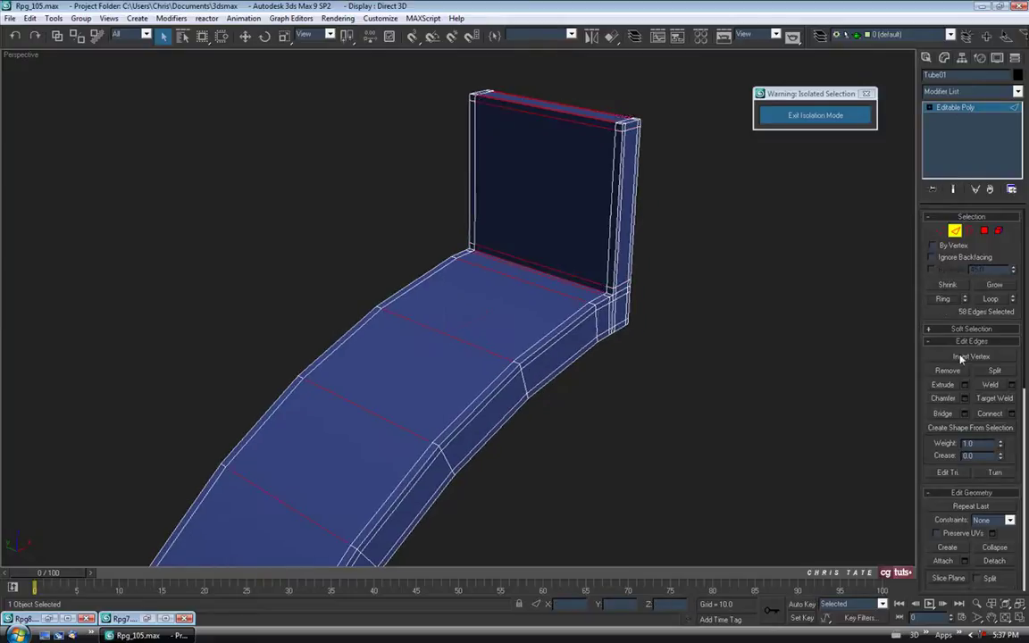
left_click(1011, 414)
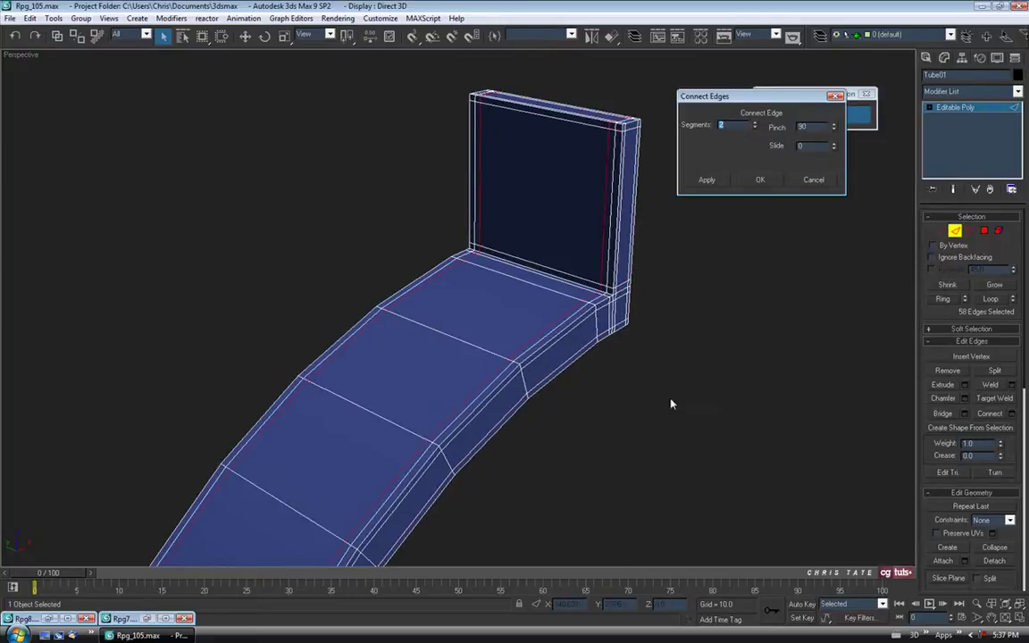
left_click(755, 128)
right_click(833, 129)
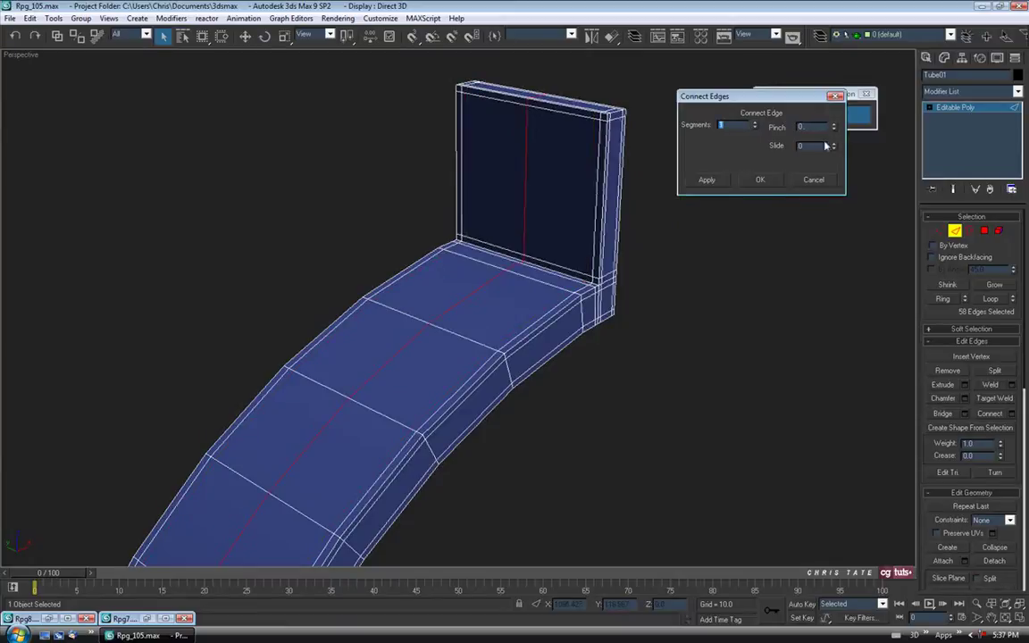
left_click(759, 181)
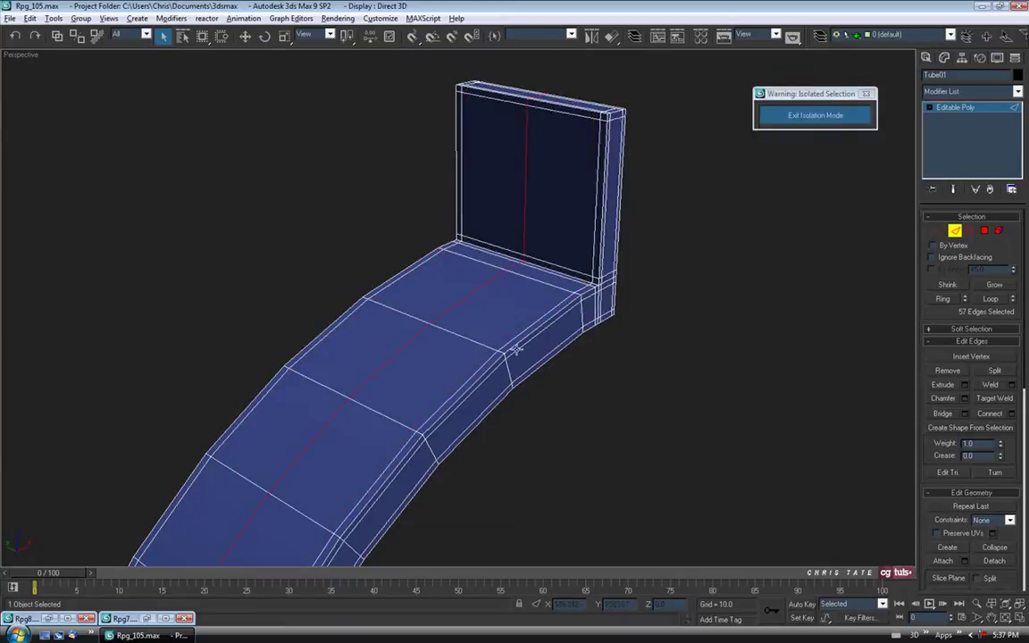
- Select all of the tab's vertical edges between its support loops and connect them with a single segment
middle_click_drag(465, 315, 497, 360, "alt")
middle_click_drag(494, 314, 473, 299, "alt")
left_click_drag(310, 261, 803, 347)
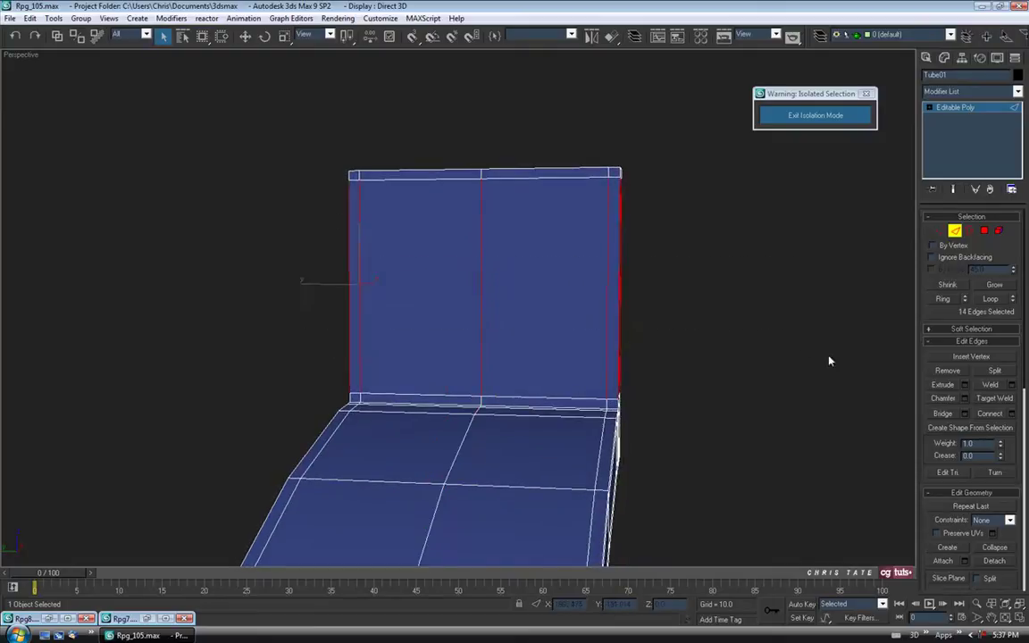
left_click(989, 413)
- Flatten the vertices of the tab's middle horizontal loop by making them planar in Y
middle_click_drag(794, 409, 526, 328, "alt")
middle_click_drag(577, 368, 494, 360, "alt")
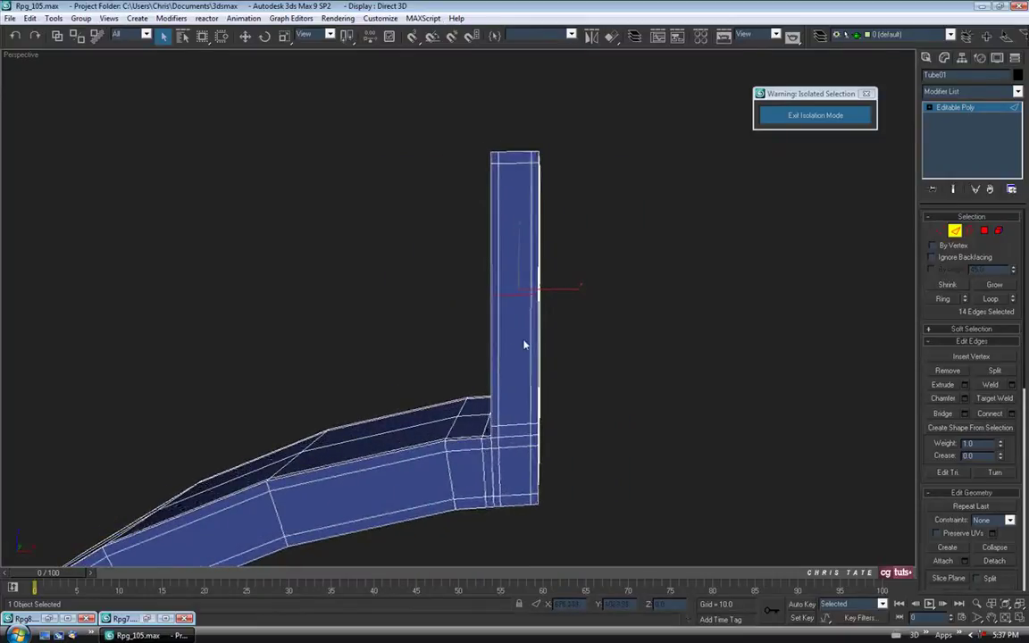
scroll(499, 339, "up", 3)
middle_click_drag(562, 335, 498, 314, "alt")
left_click(1020, 604)
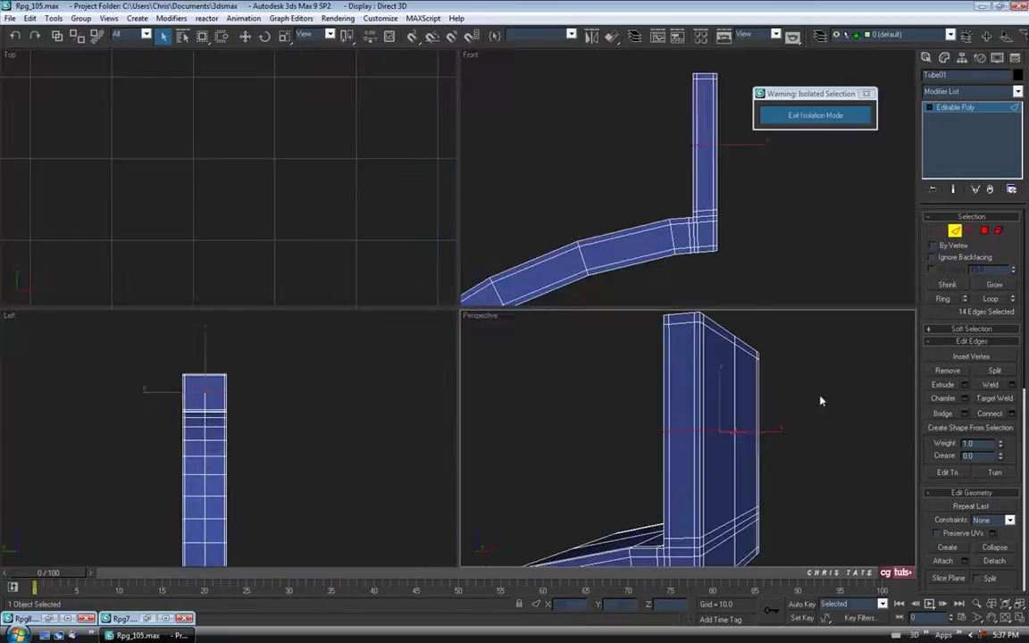
left_click(1021, 605)
scroll(536, 272, "up", 4)
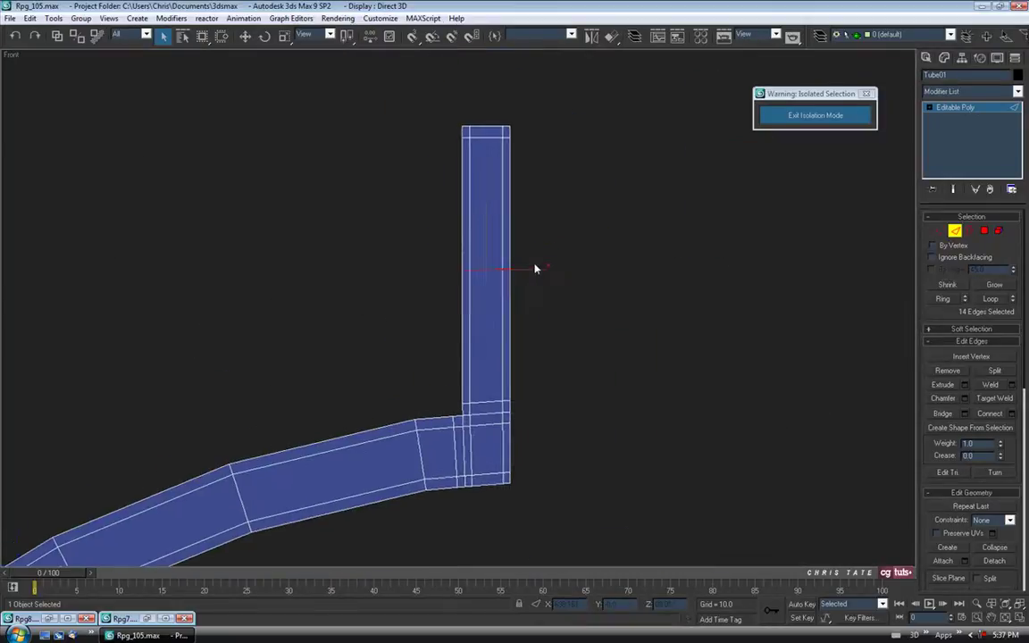
left_click(939, 230)
scroll(562, 296, "up", 3)
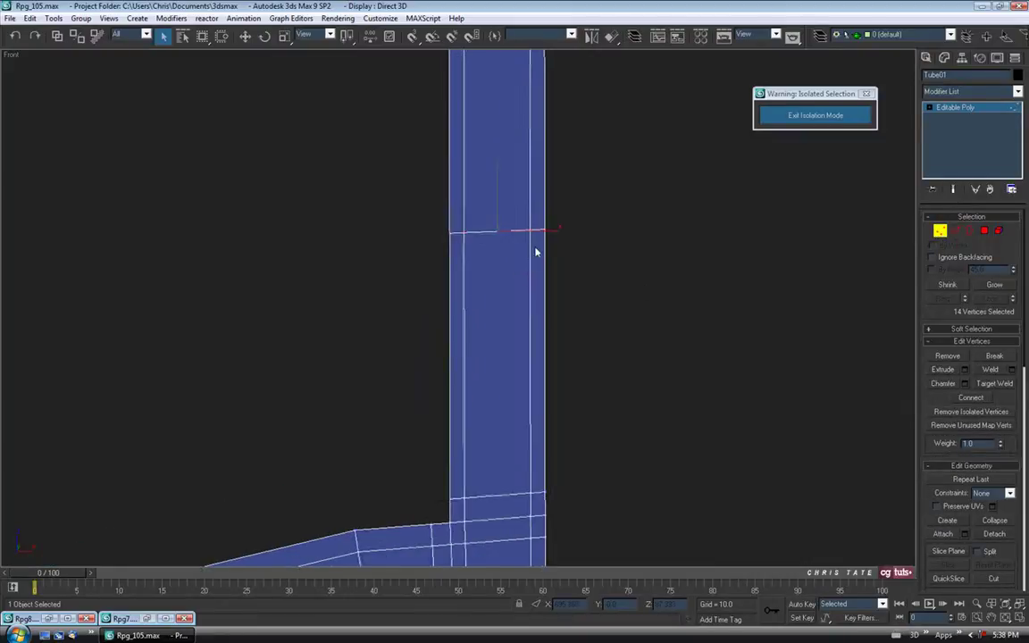
scroll(919, 402, "down", 5)
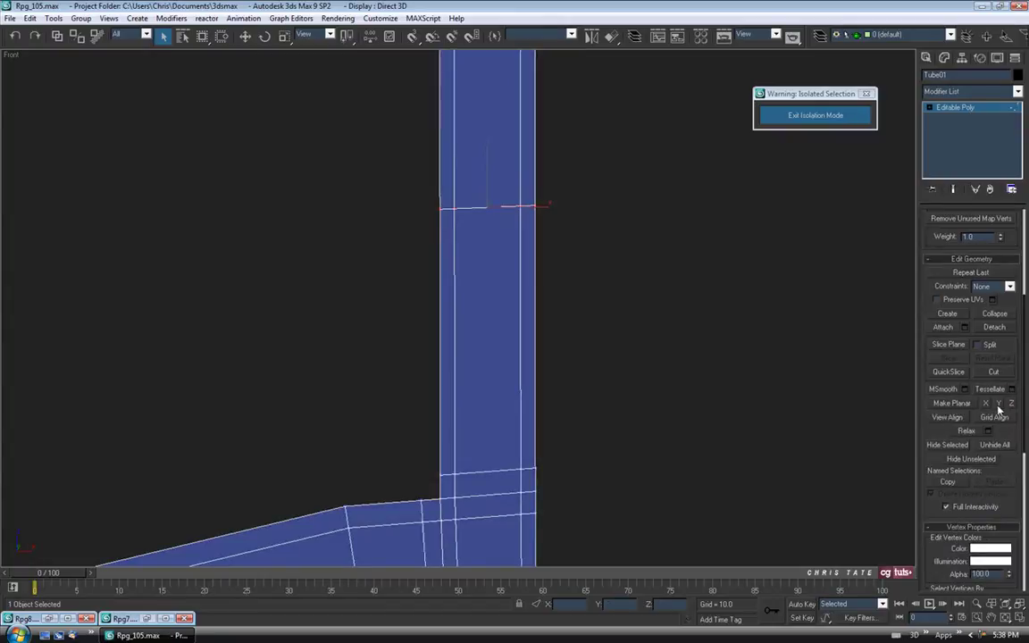
left_click(999, 404)
middle_click_drag(491, 205, 506, 389)
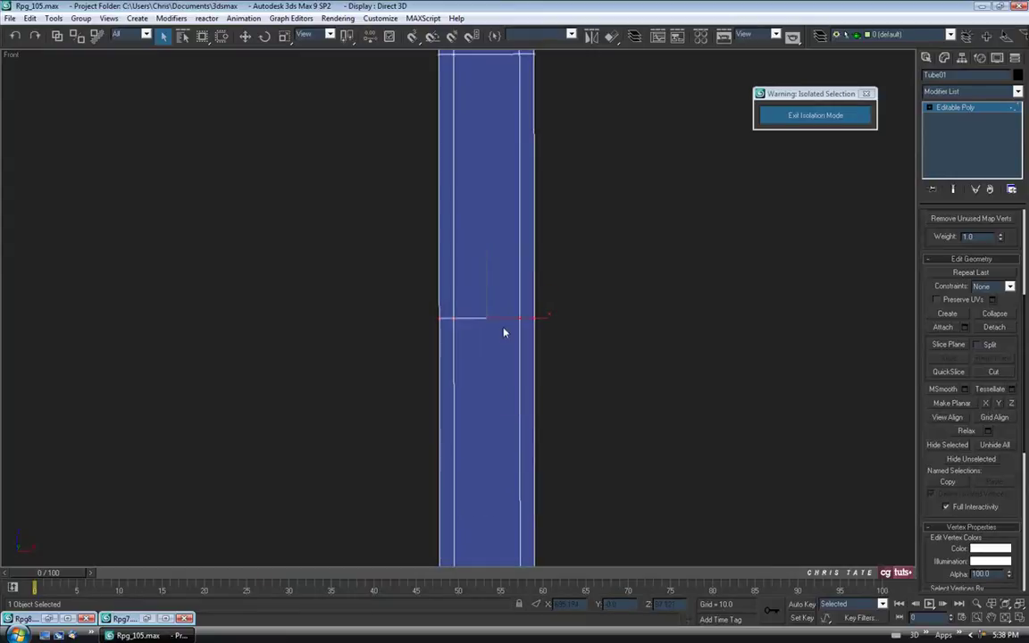
scroll(505, 280, "down", 2)
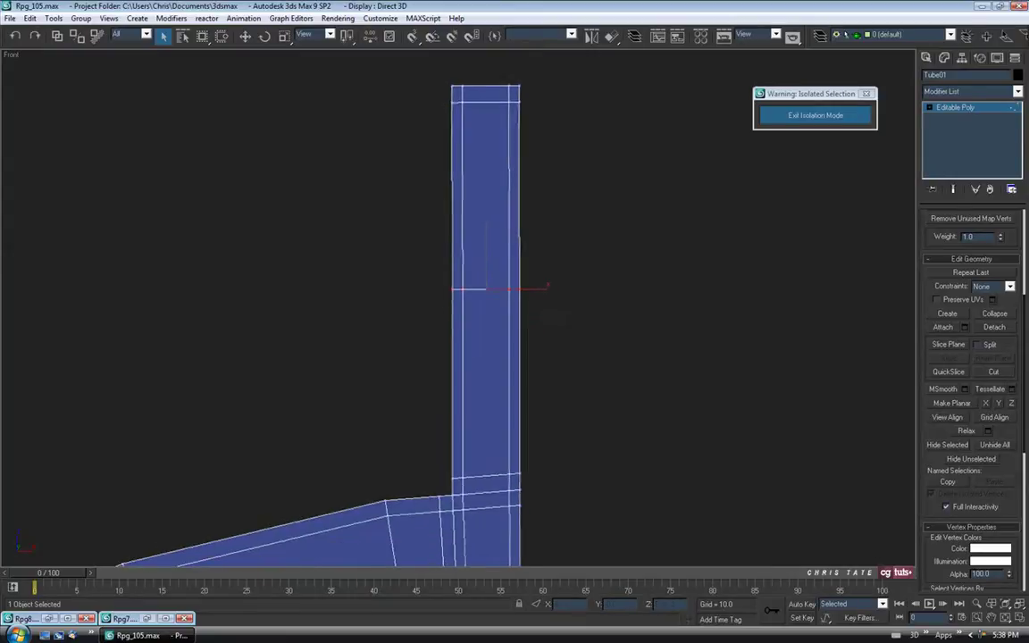
- Save the scene as a new incremental file named Rpg_106
left_click(1019, 616)
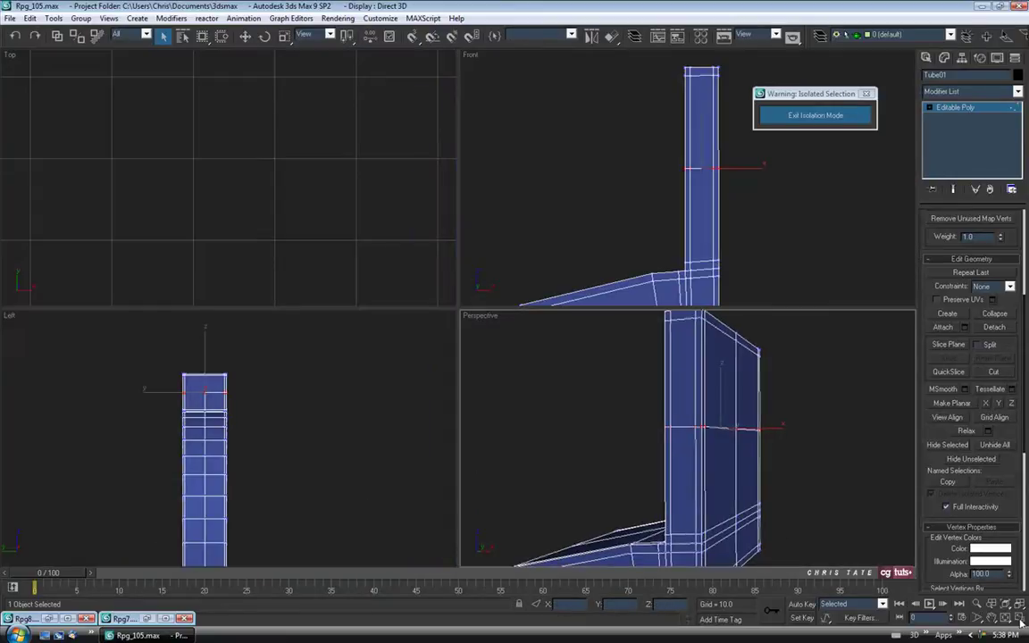
left_click(1019, 616)
middle_click_drag(528, 395, 551, 377, "alt")
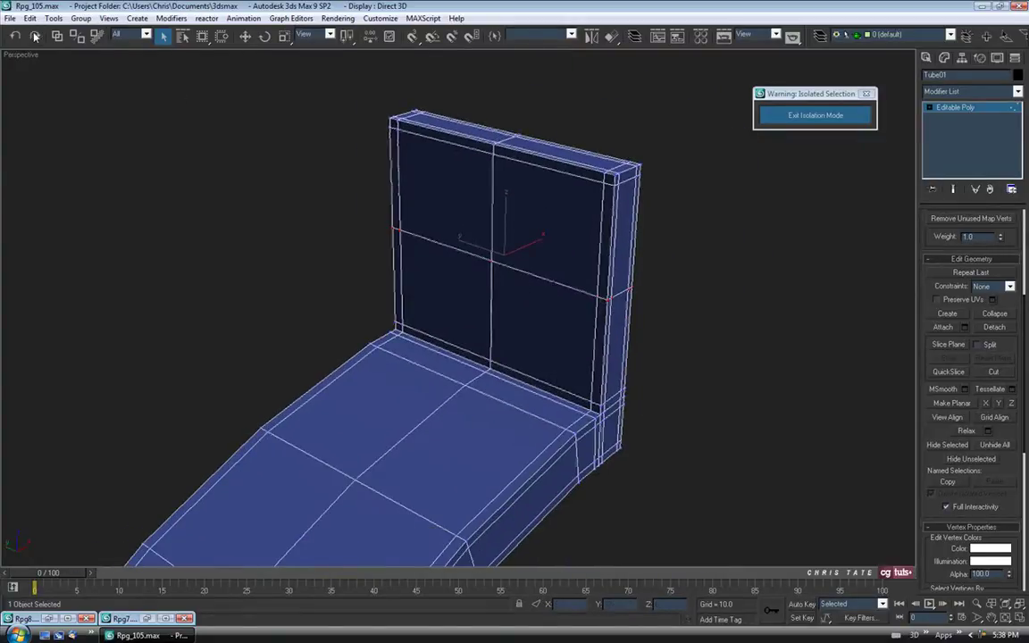
left_click(10, 18)
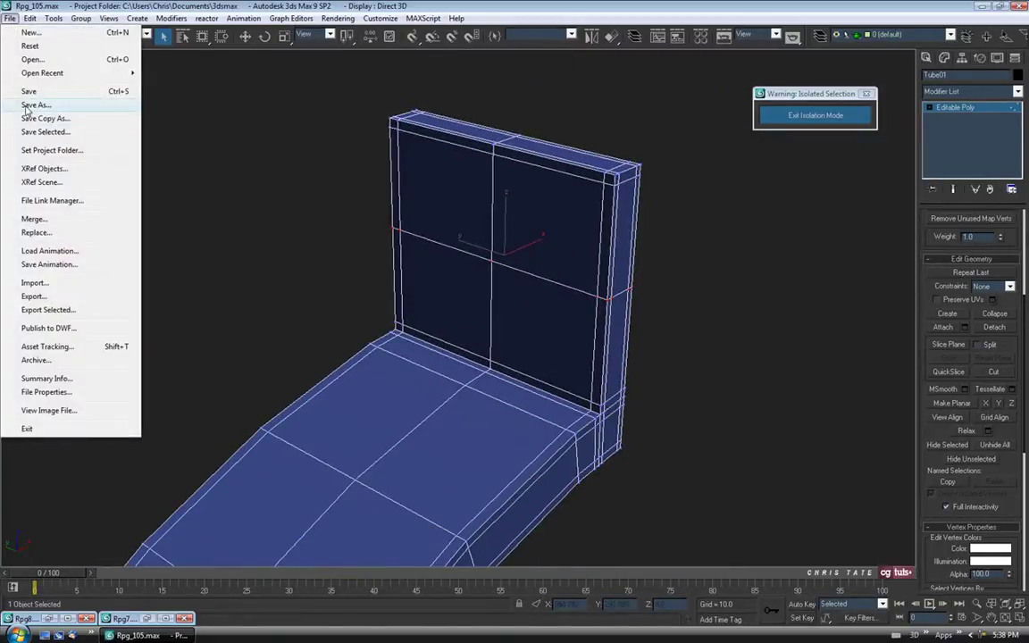
left_click(36, 102)
left_click(284, 419)
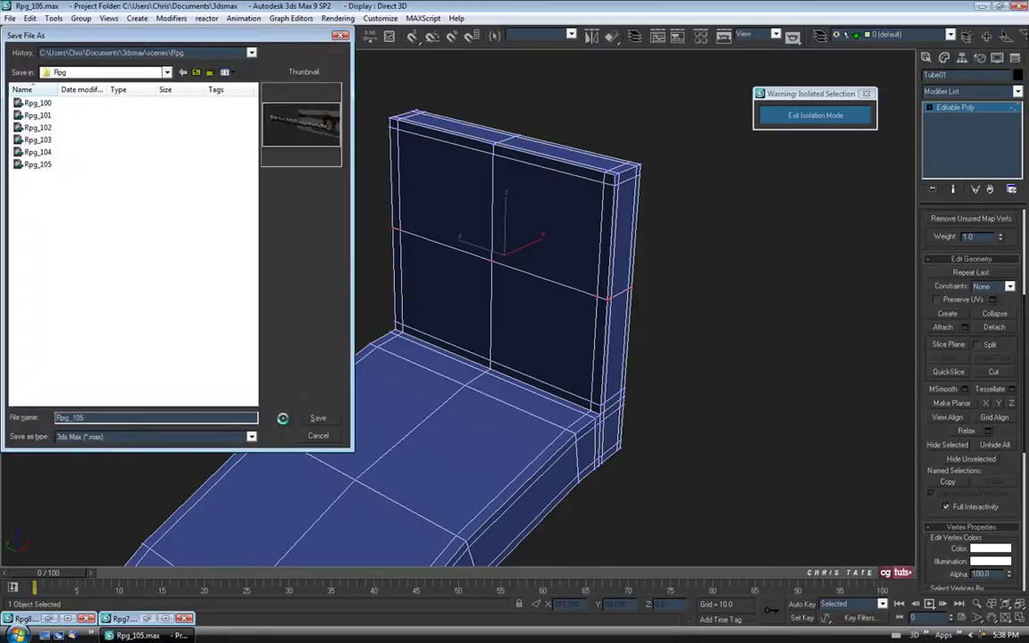
- Draw a circle spline in the Left view, centred on the crossing of the tab's middle edges, and set its radius to 1.5
middle_click_drag(513, 398, 498, 381)
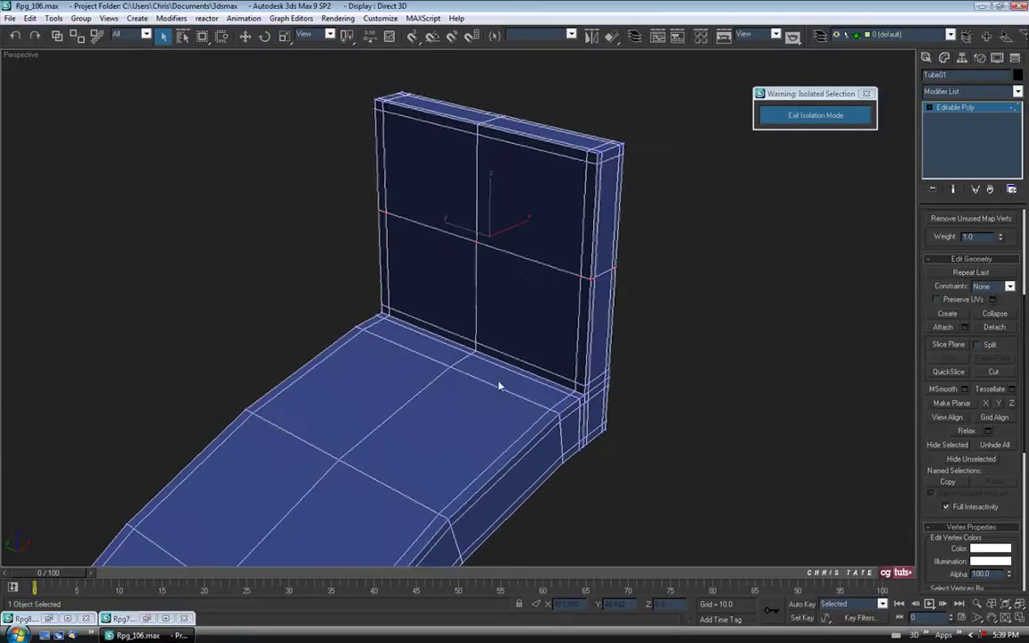
key("alt+w")
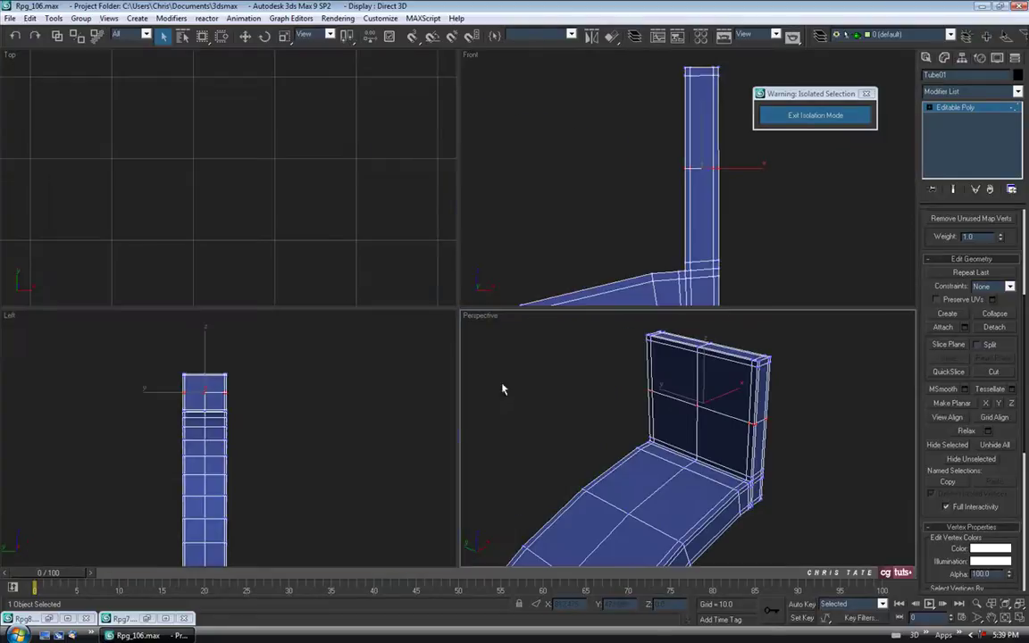
key("alt+w")
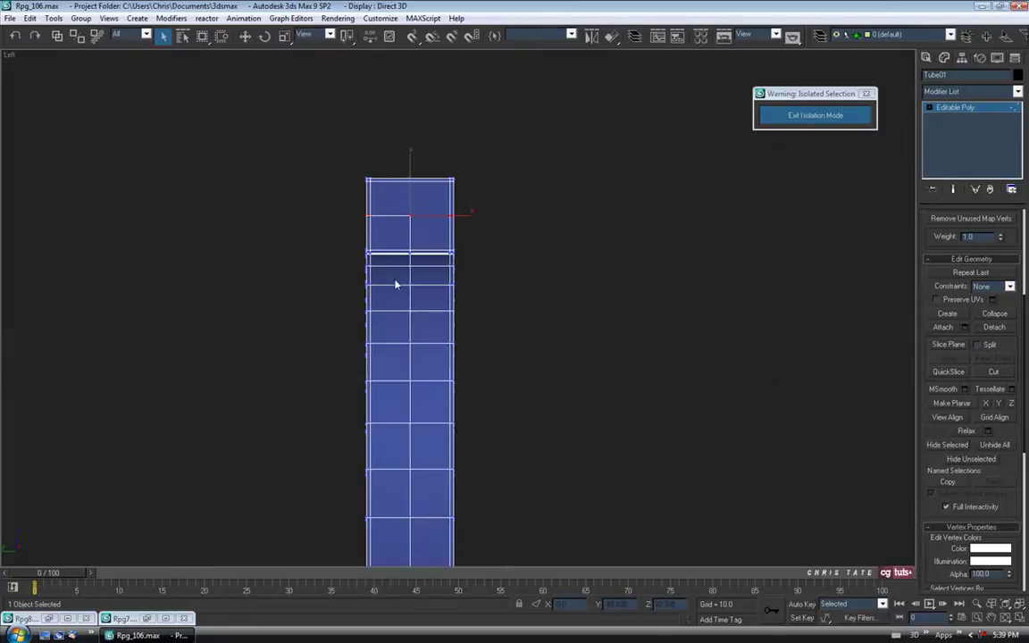
scroll(402, 297, "up", 8)
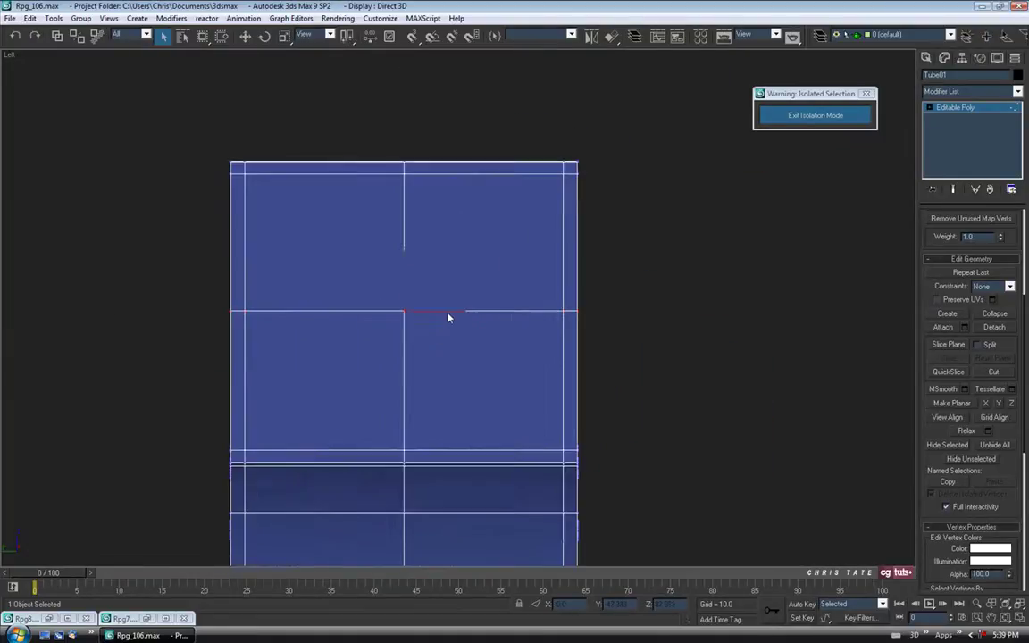
scroll(448, 317, "up", 3)
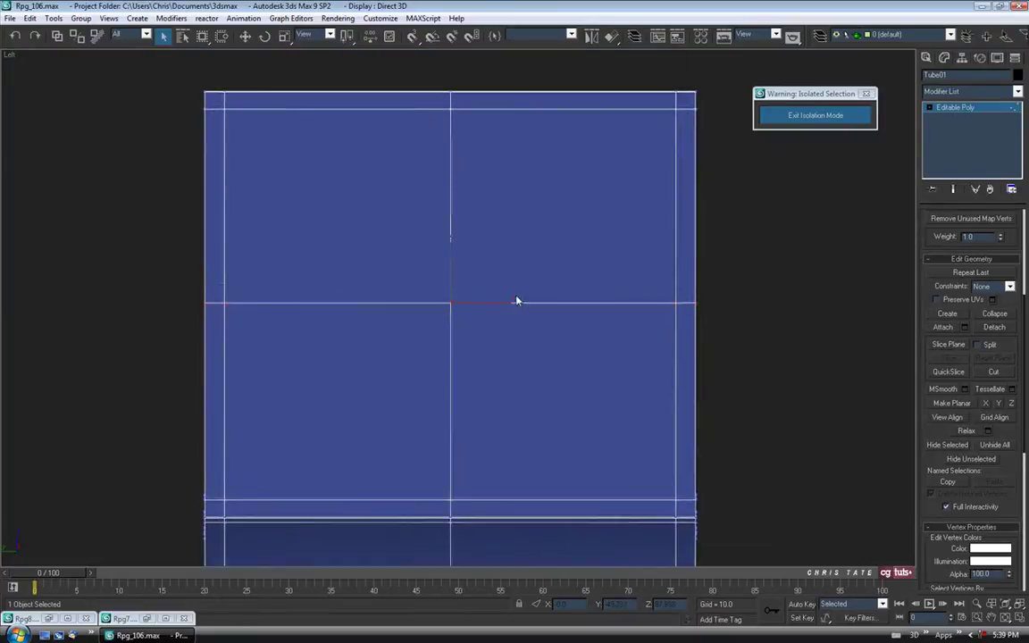
middle_click_drag(499, 346, 453, 298)
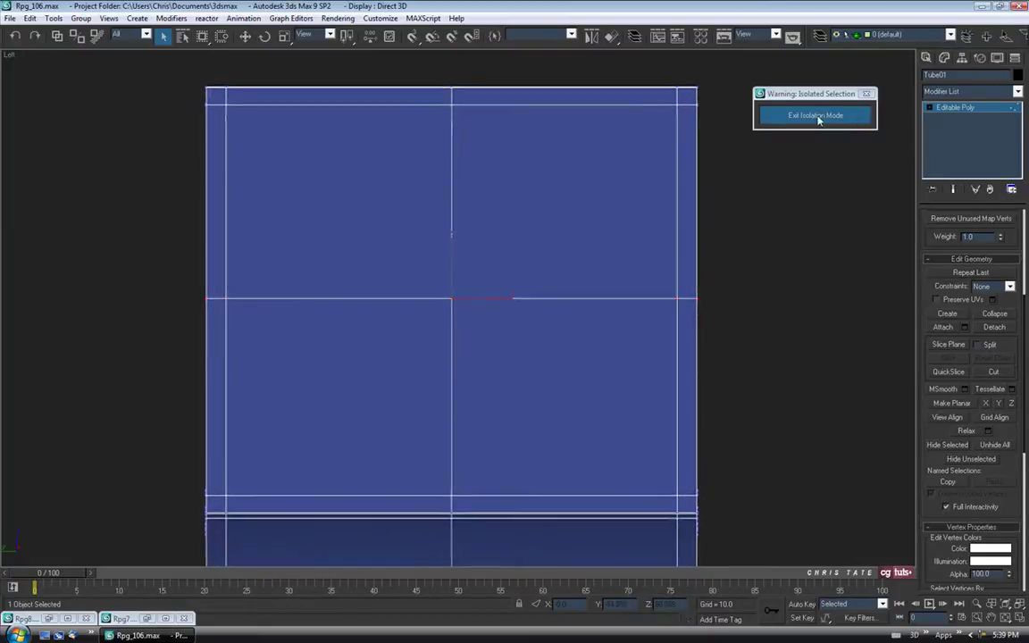
left_click(946, 108)
left_click(926, 58)
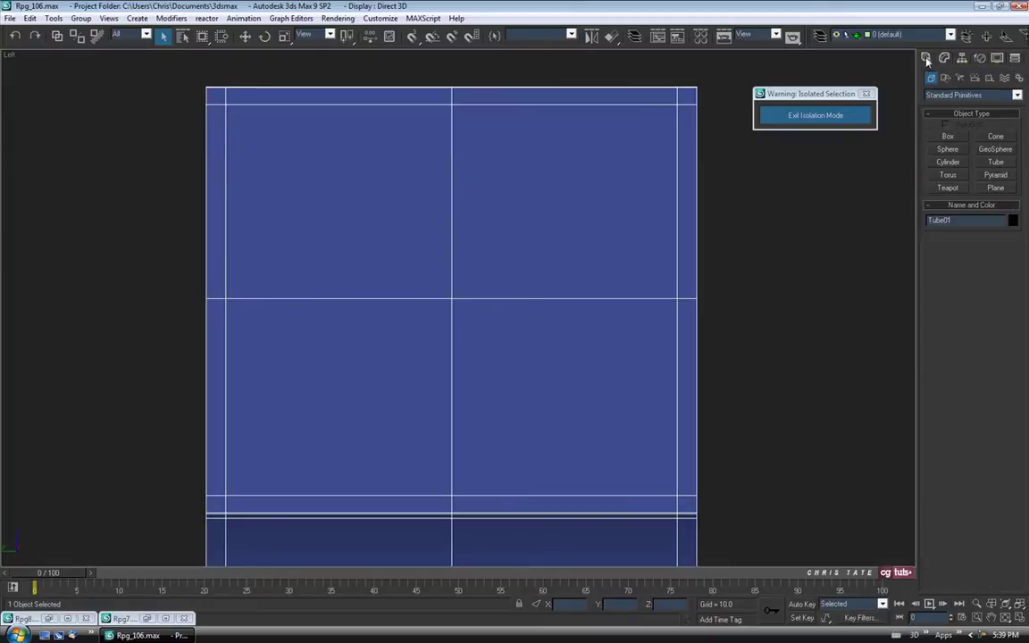
left_click(945, 78)
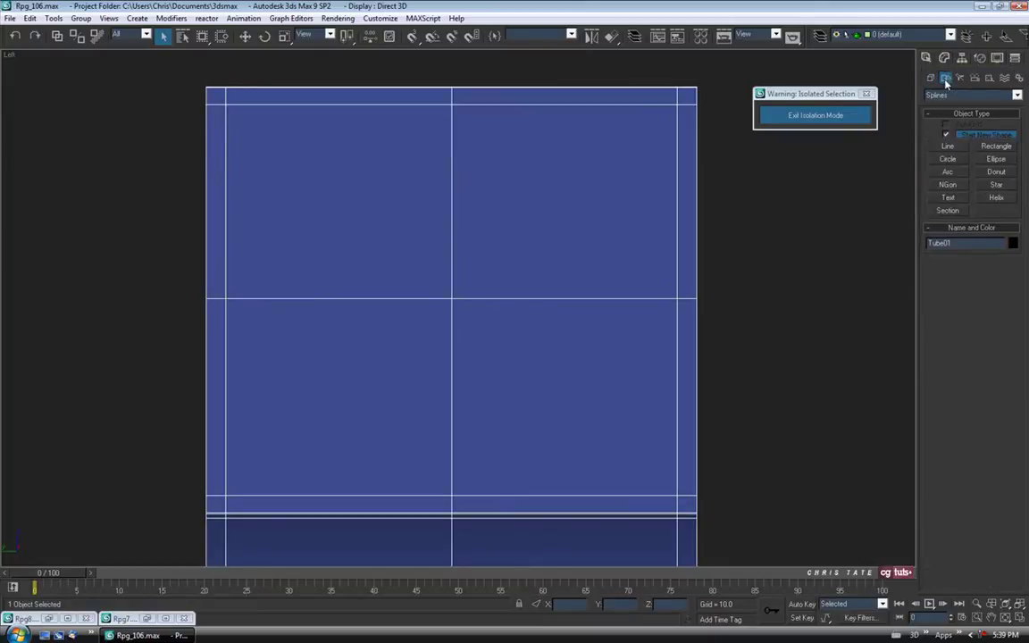
left_click(947, 159)
scroll(482, 344, "up", 5)
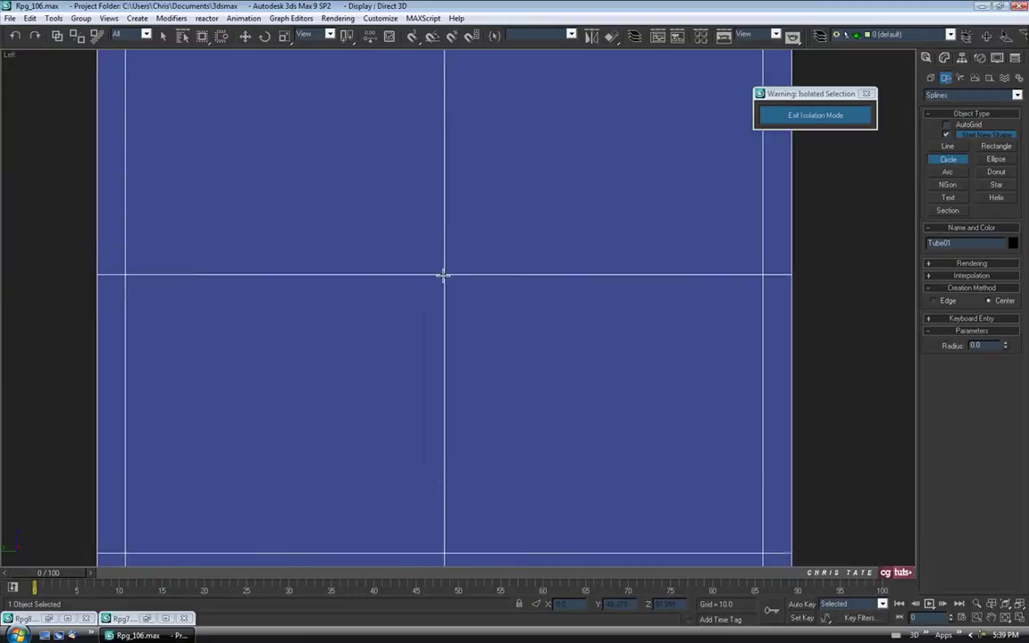
left_click_drag(443, 274, 441, 425)
scroll(441, 425, "down", 2)
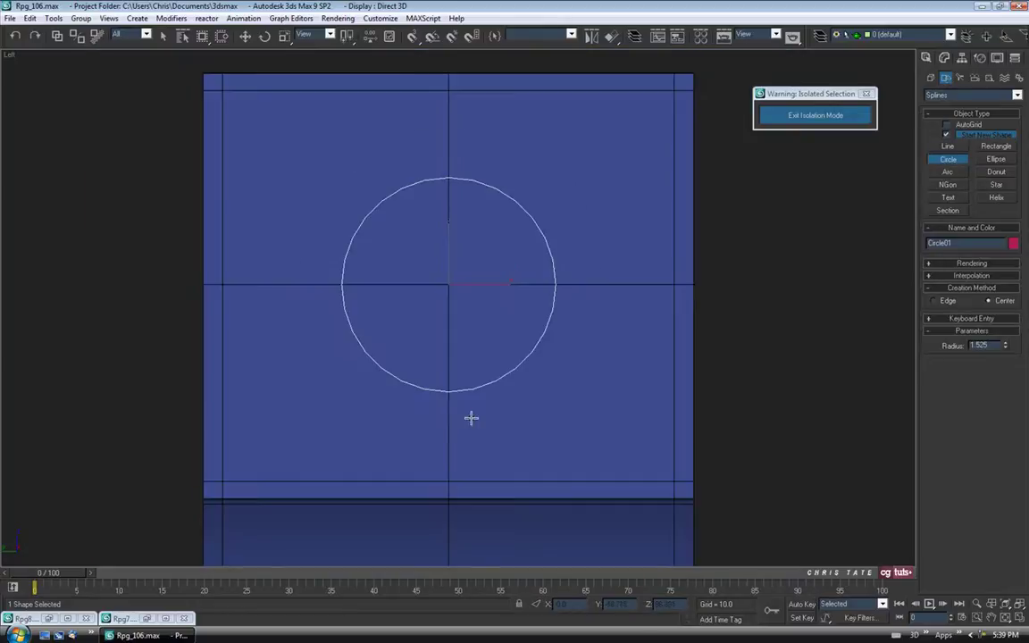
type("1.5")
key("Return")
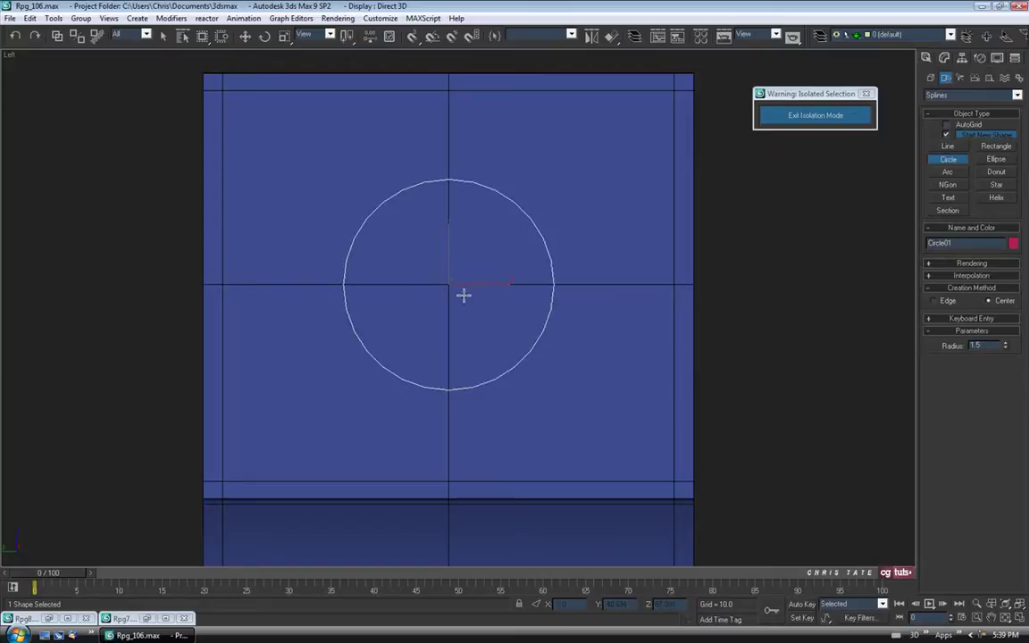
- Move the circle slightly so its centre sits exactly on the intersection of the tab's middle edges
left_click(245, 36)
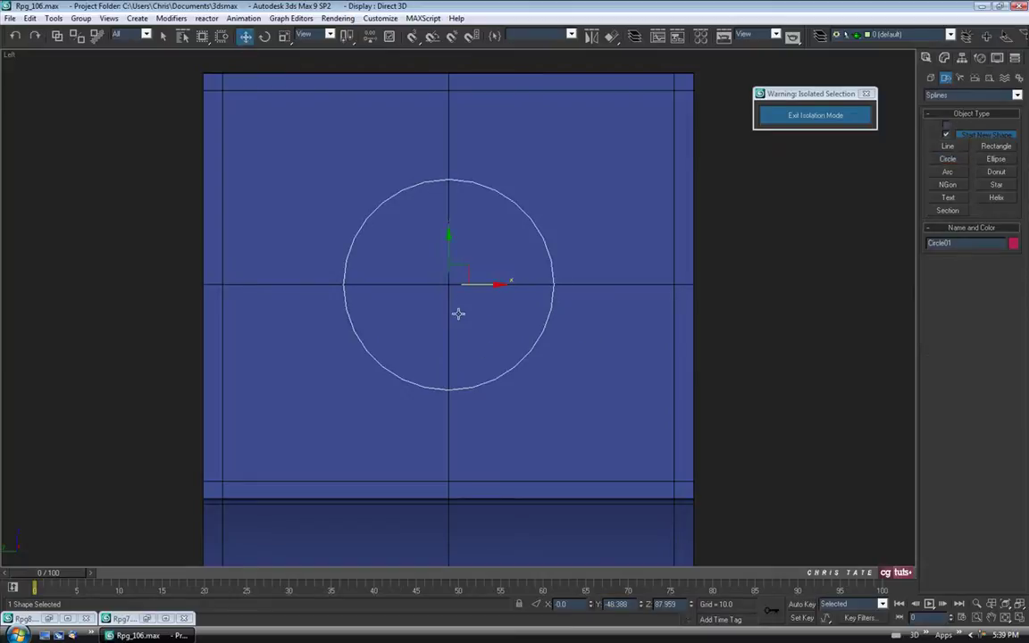
scroll(455, 303, "up", 5)
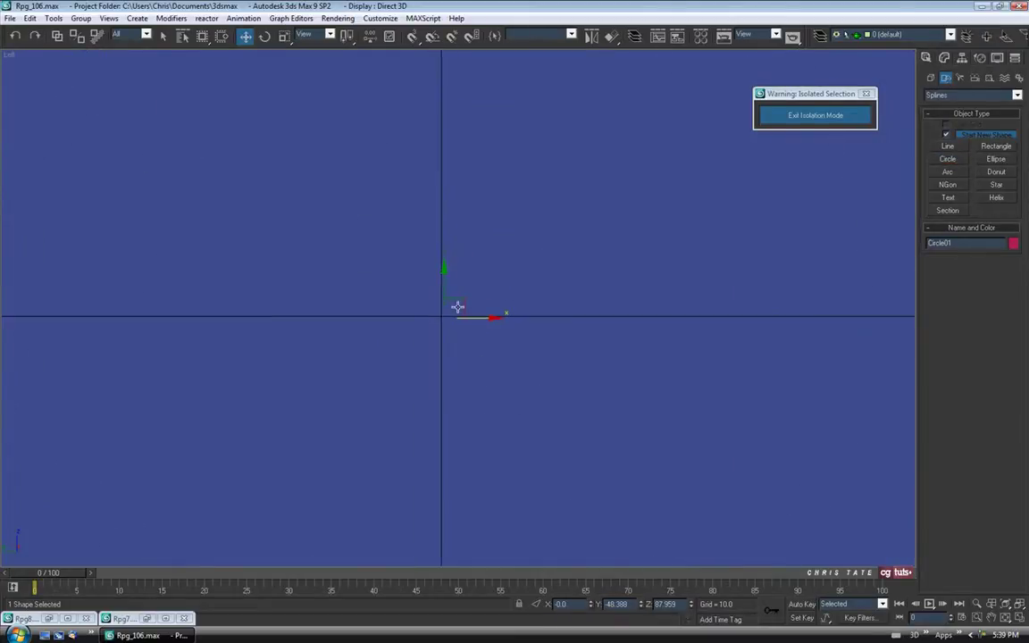
left_click_drag(460, 300, 457, 302)
left_click_drag(458, 300, 457, 301)
key("z")
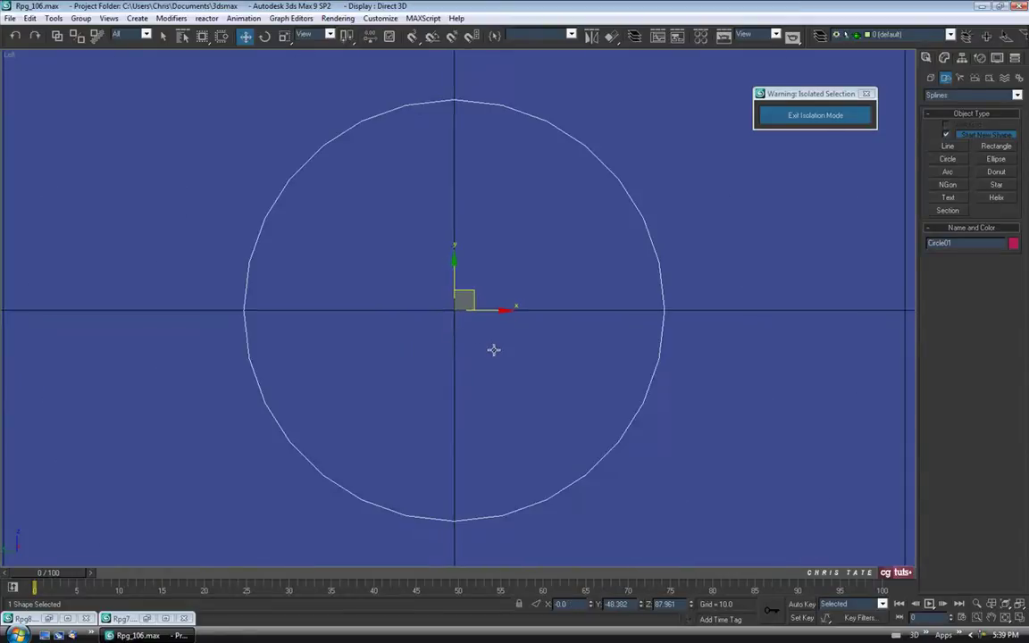
- Reduce the circle spline's interpolation to 1 step, giving it an eight-sided outline
scroll(494, 353, "down", 3)
middle_click_drag(492, 355, 488, 323)
middle_click_drag(538, 288, 540, 304)
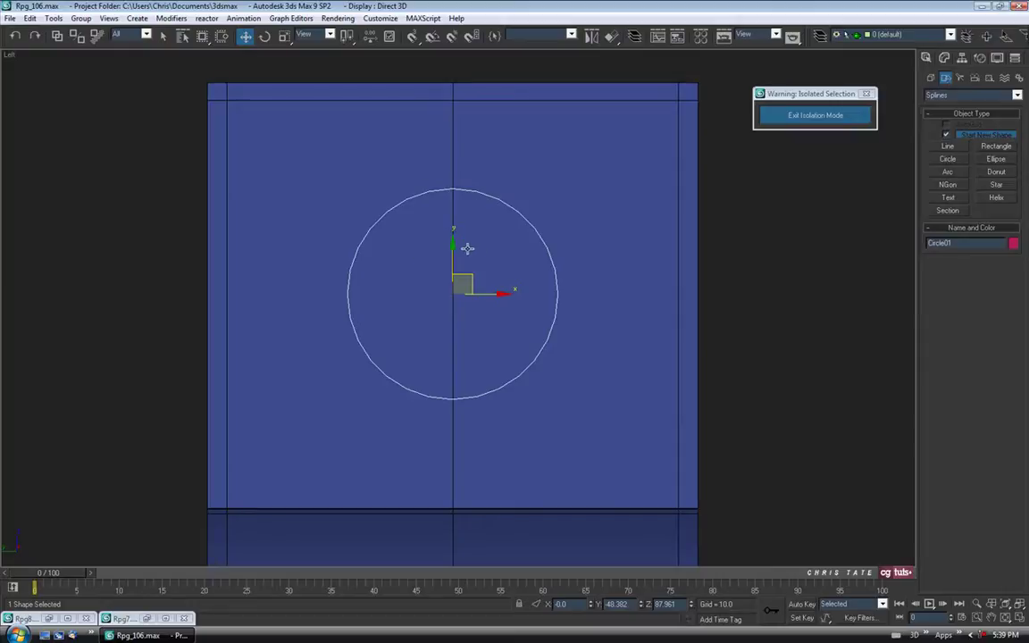
middle_click_drag(479, 246, 484, 264)
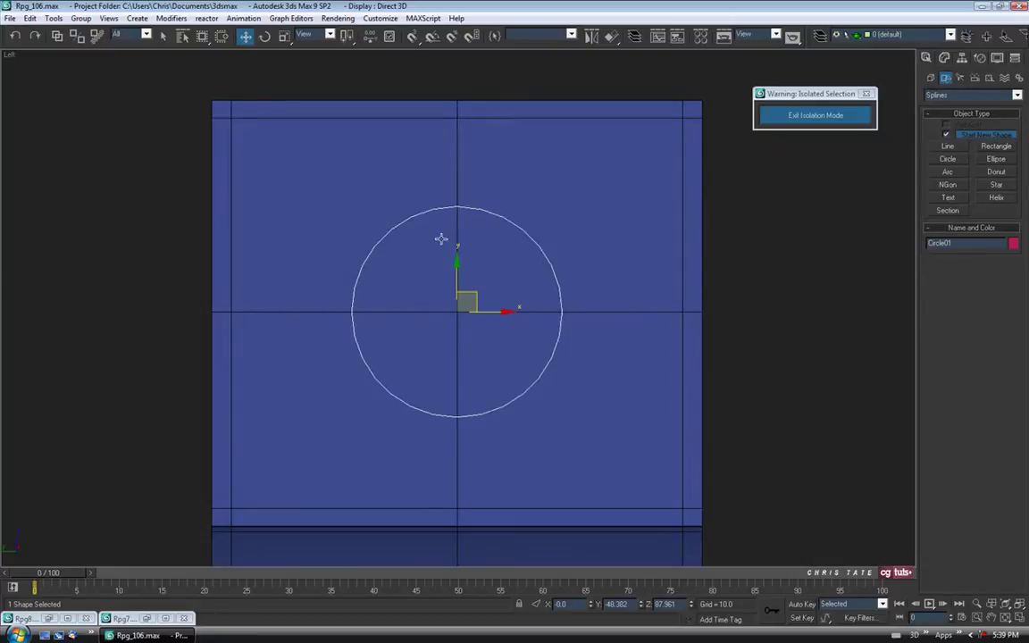
middle_click_drag(441, 234, 441, 220)
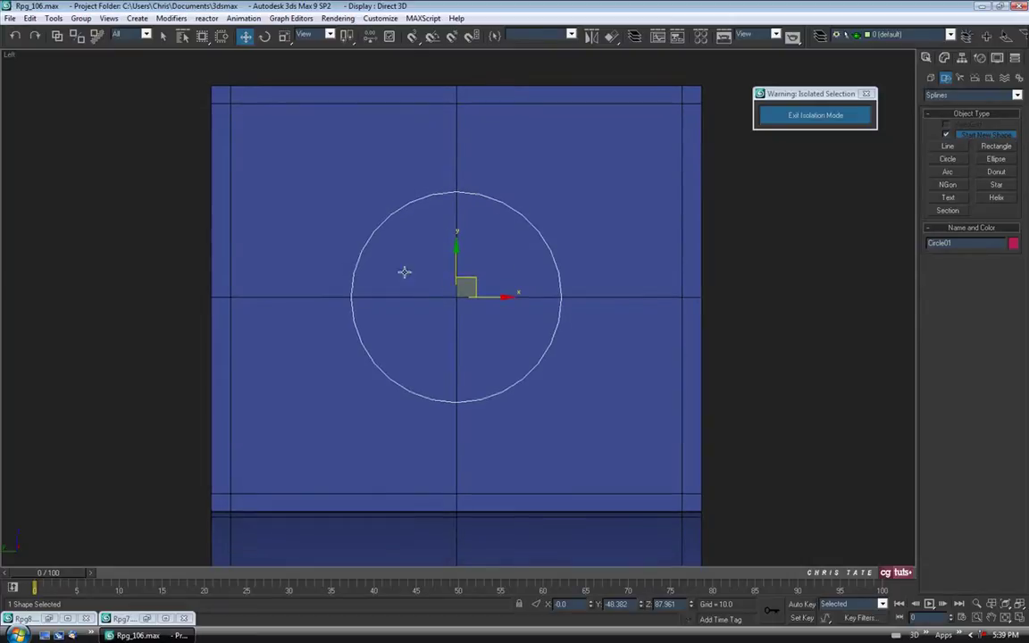
middle_click_drag(515, 280, 515, 276)
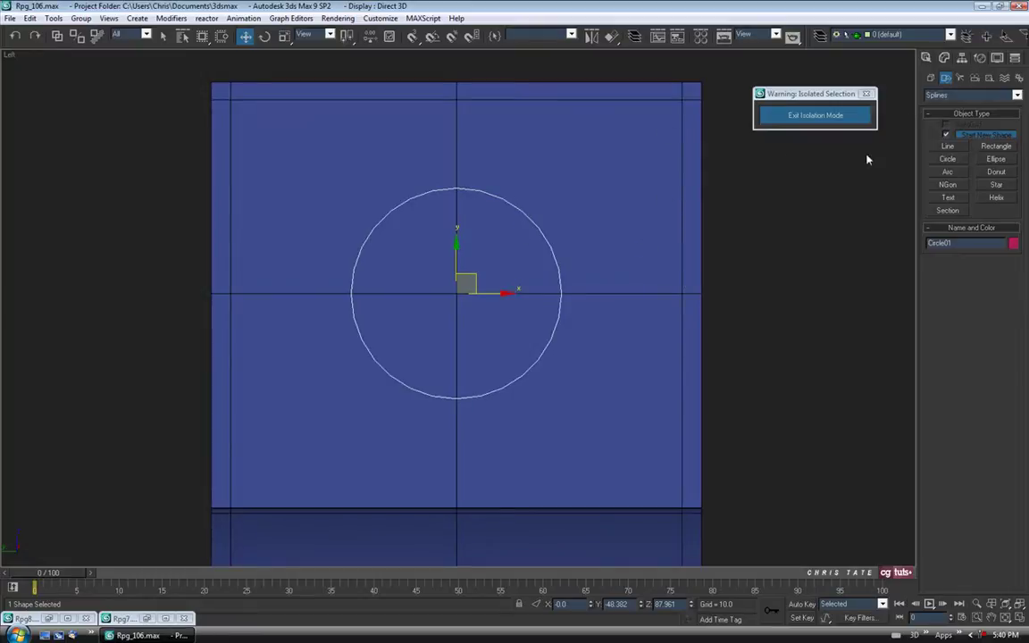
left_click(946, 58)
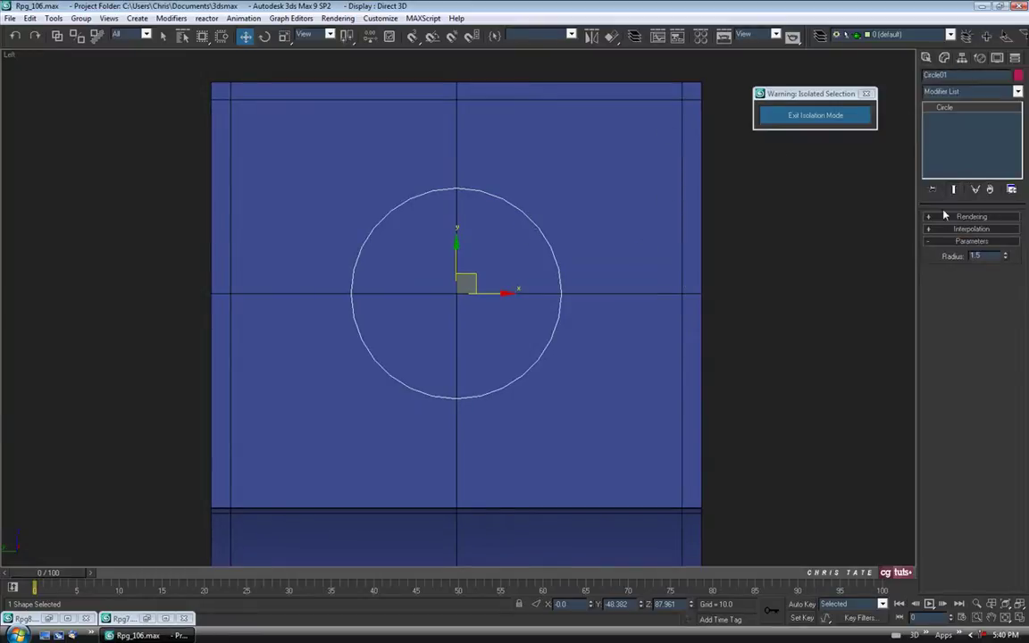
left_click(1004, 230)
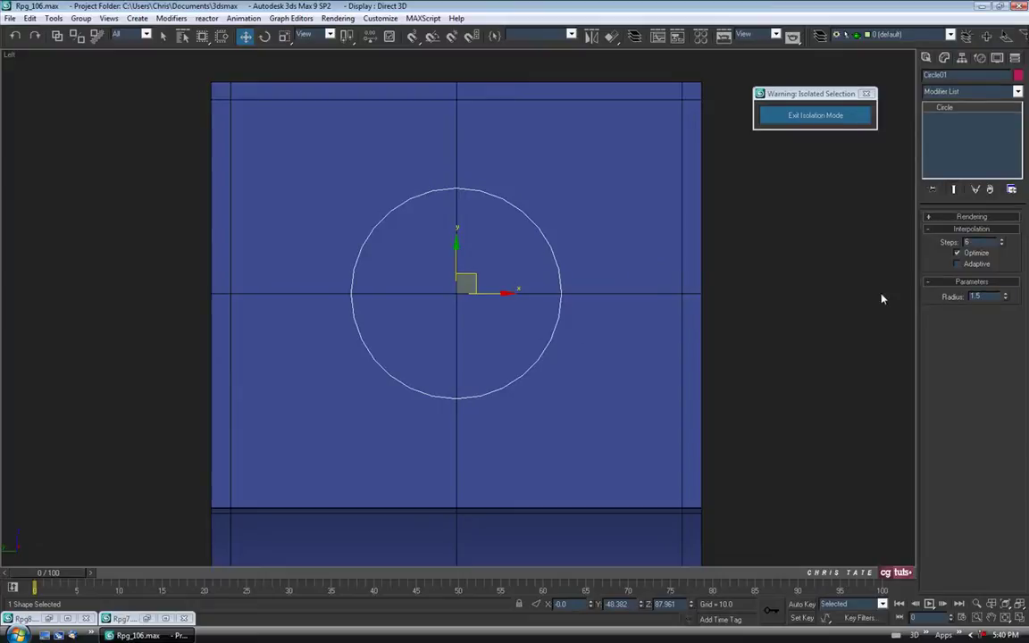
left_click(1002, 245)
left_click(1001, 244)
left_click(1002, 244)
left_click(1002, 245)
left_click(1002, 245)
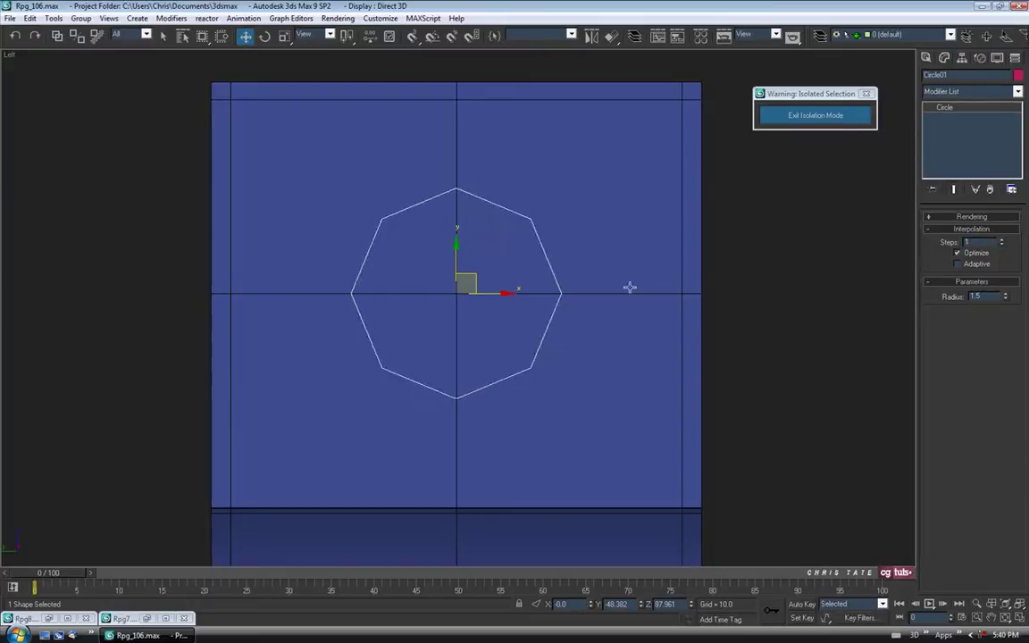
- Select the clamp mesh and turn on snapping with only Vertex as the snap target
mouse_move(523, 242)
middle_mouse_down()
mouse_move(527, 270)
mouse_move(512, 241)
middle_mouse_up()
scroll(533, 268, "up", 2)
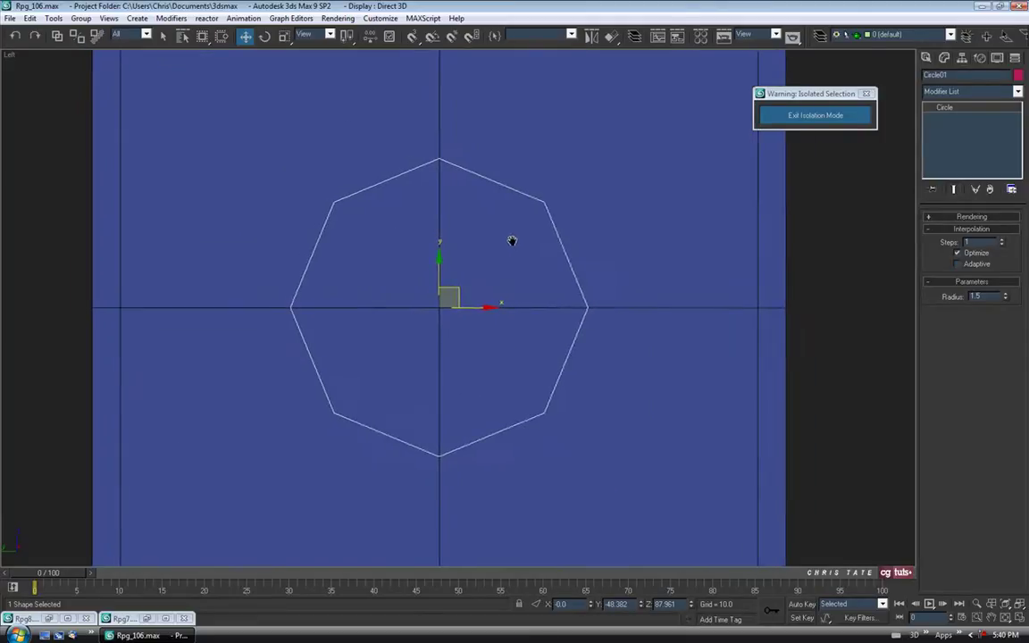
left_click(162, 38)
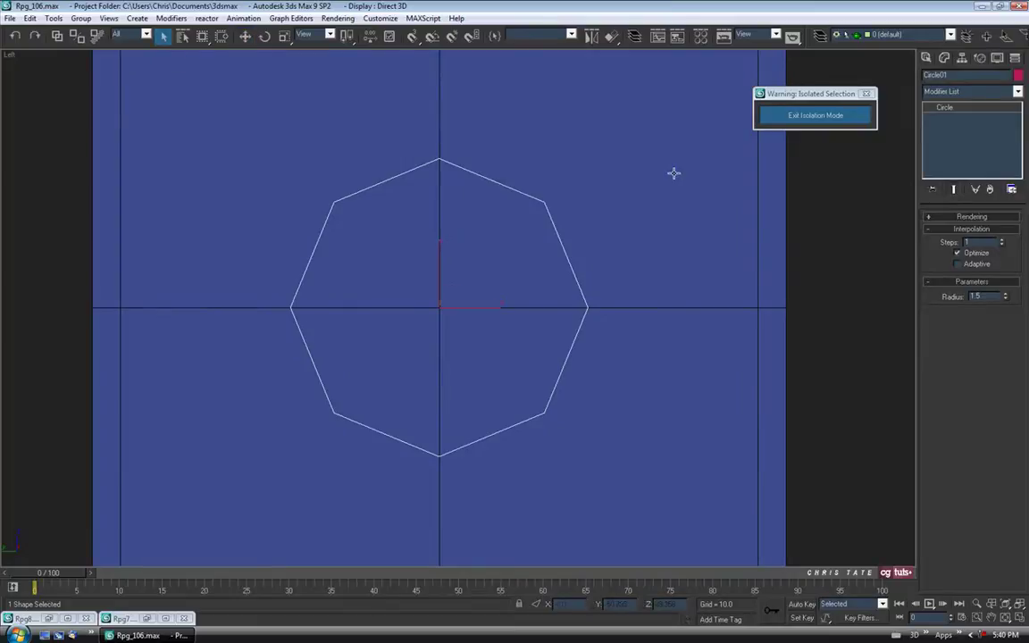
left_click(661, 222)
middle_click_drag(663, 252, 667, 285)
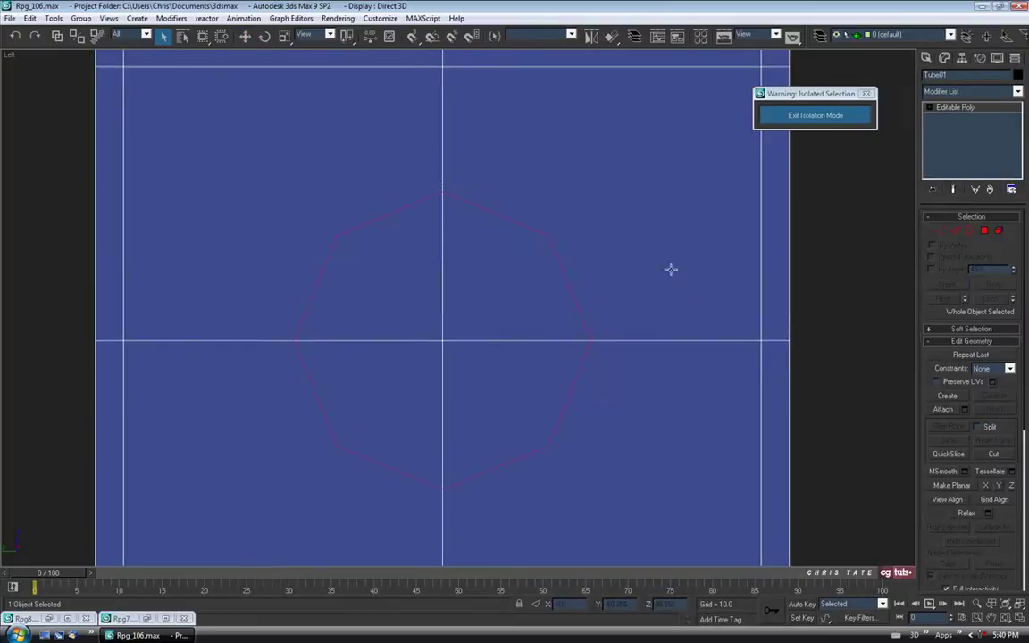
right_click(413, 38)
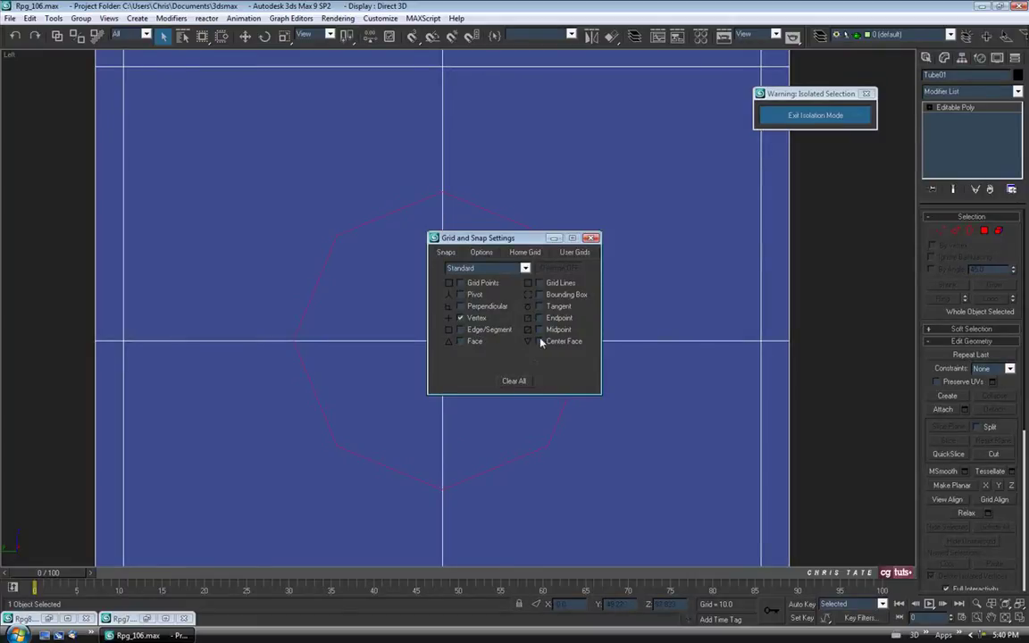
left_click(591, 238)
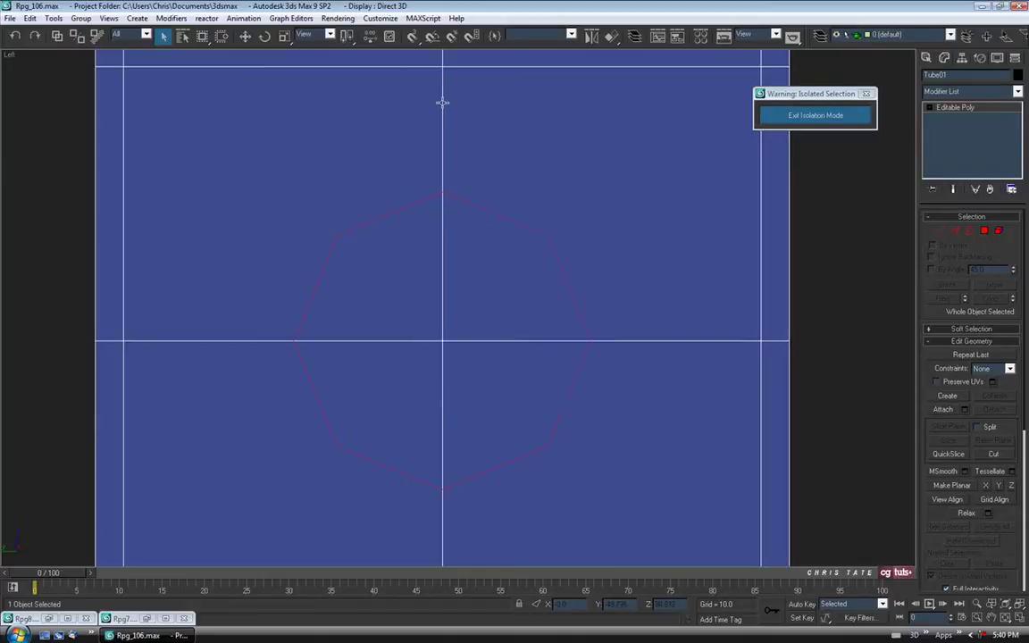
left_click(413, 37)
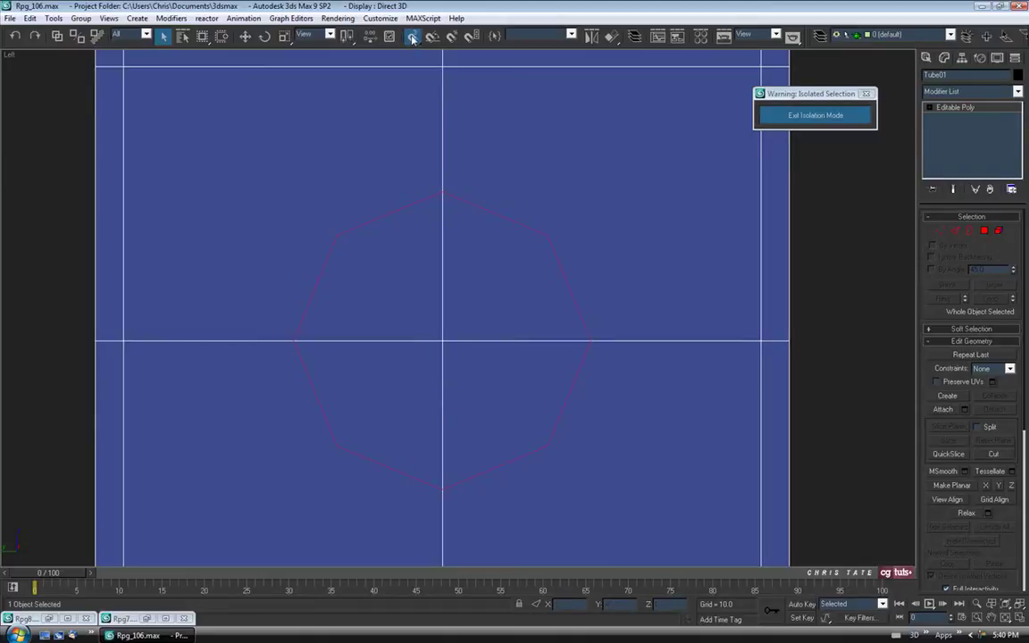
- Cut an octagon into the tab's face in the Left view, following the circle spline's vertices all the way around
left_click(993, 455)
middle_click_drag(473, 342, 514, 323)
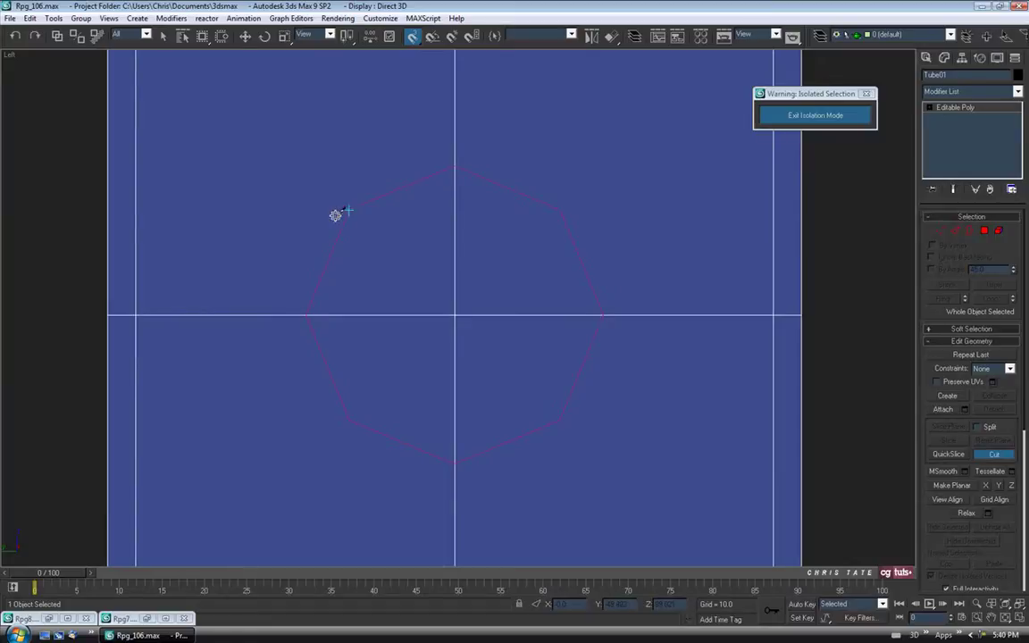
middle_click_drag(640, 372, 635, 370)
left_click(604, 330)
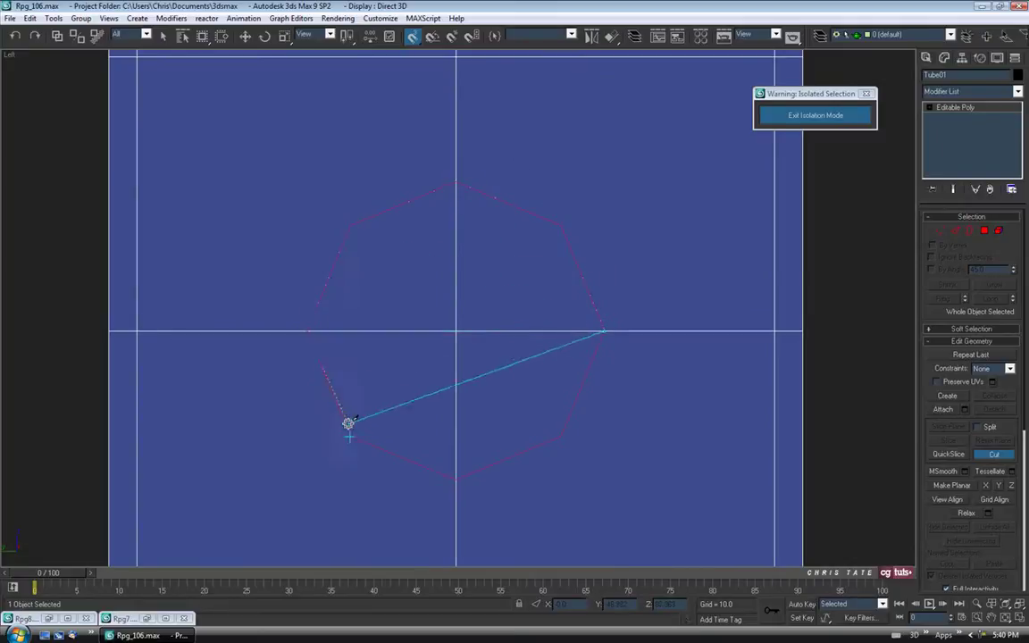
left_click(559, 439)
right_click(604, 330)
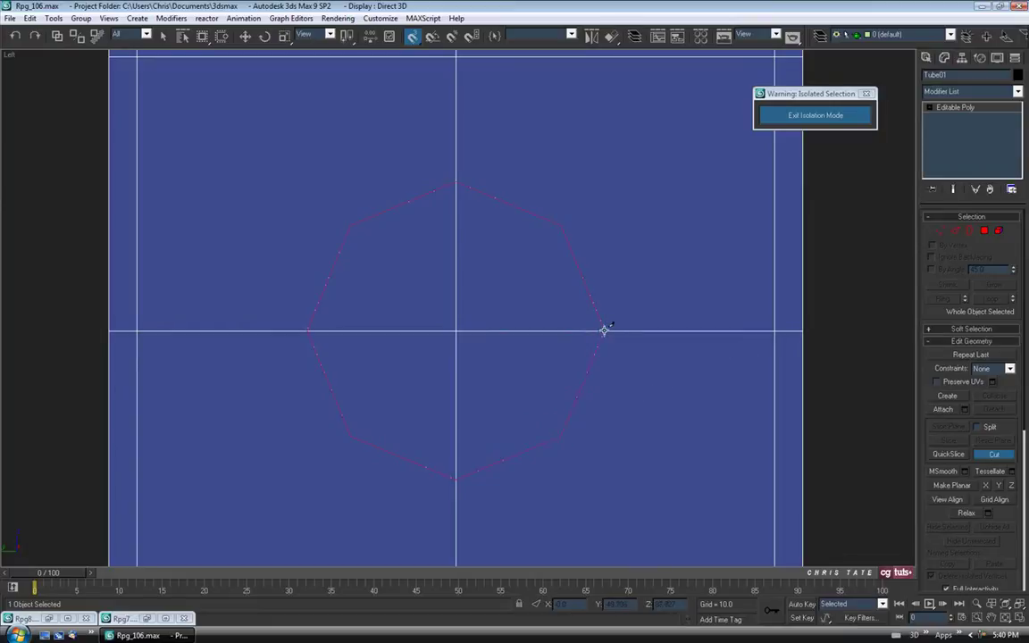
middle_click_drag(592, 390, 590, 370)
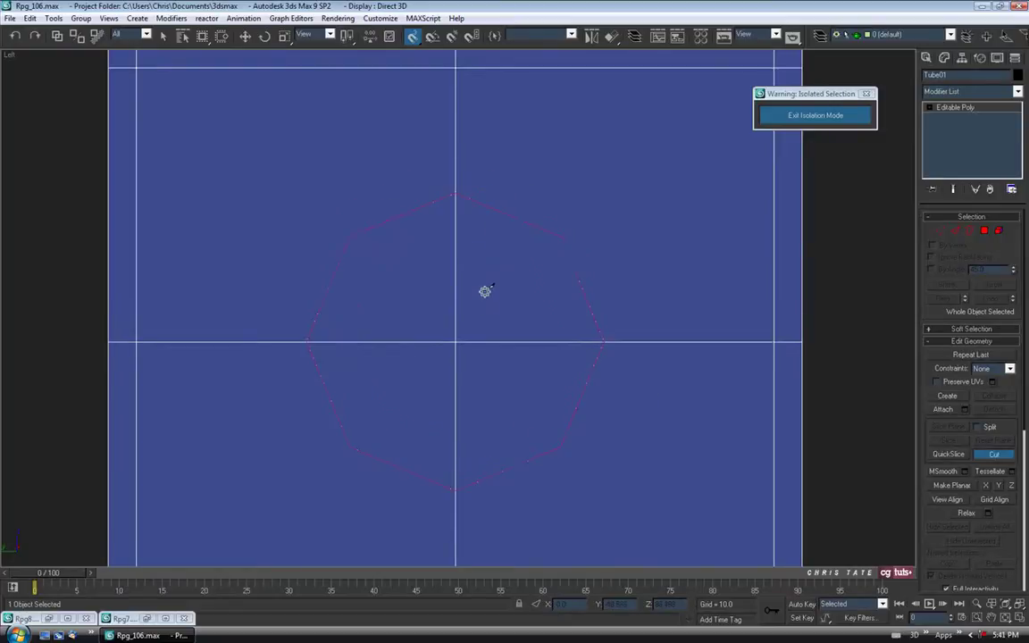
- Switch to the Right view in wireframe and cut the same octagon into the tab's opposite face along the spline's vertices
scroll(473, 277, "down", 2)
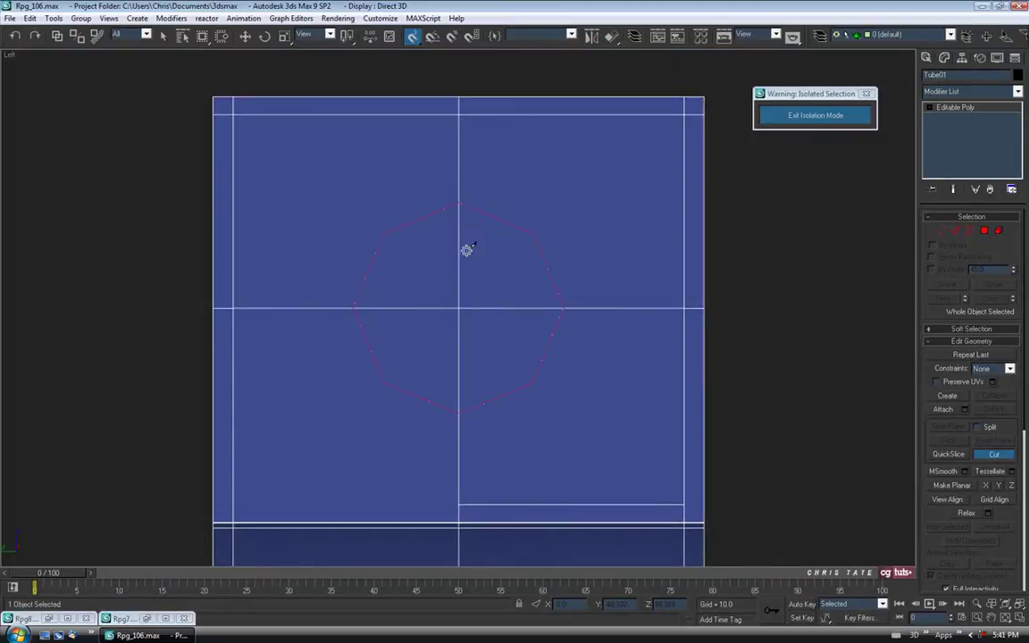
right_click(10, 57)
mouse_move(37, 62)
left_click(158, 158)
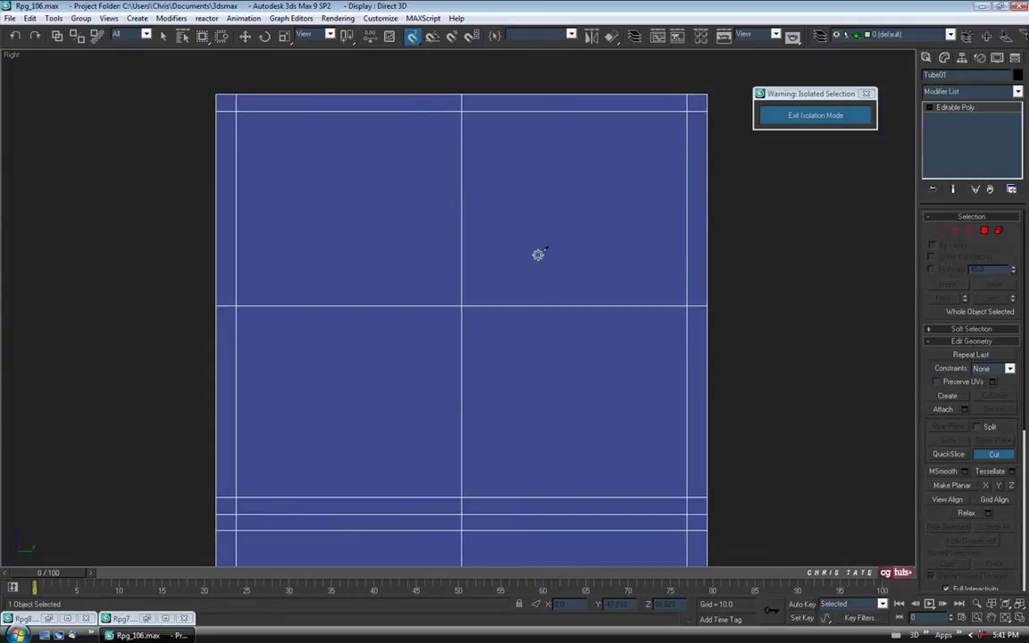
key("F3")
scroll(528, 262, "up", 3)
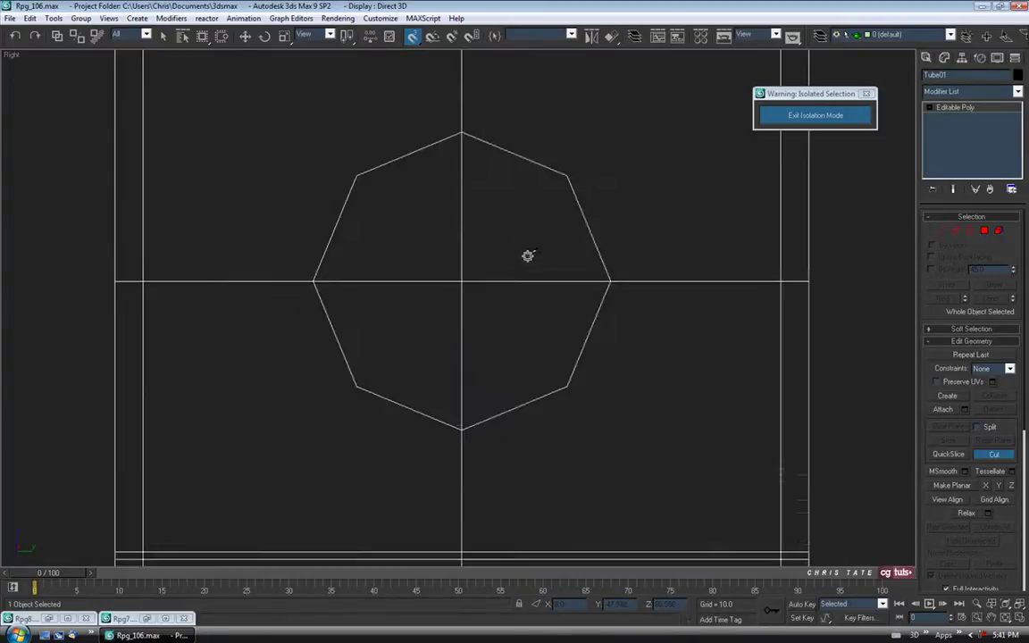
middle_click_drag(528, 262, 520, 282)
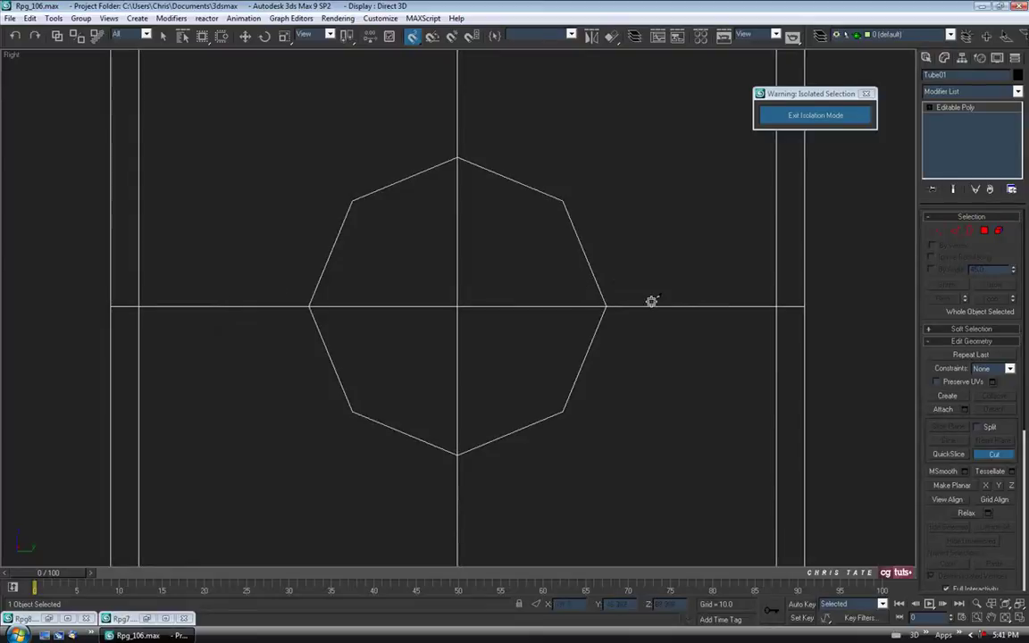
left_click(606, 305)
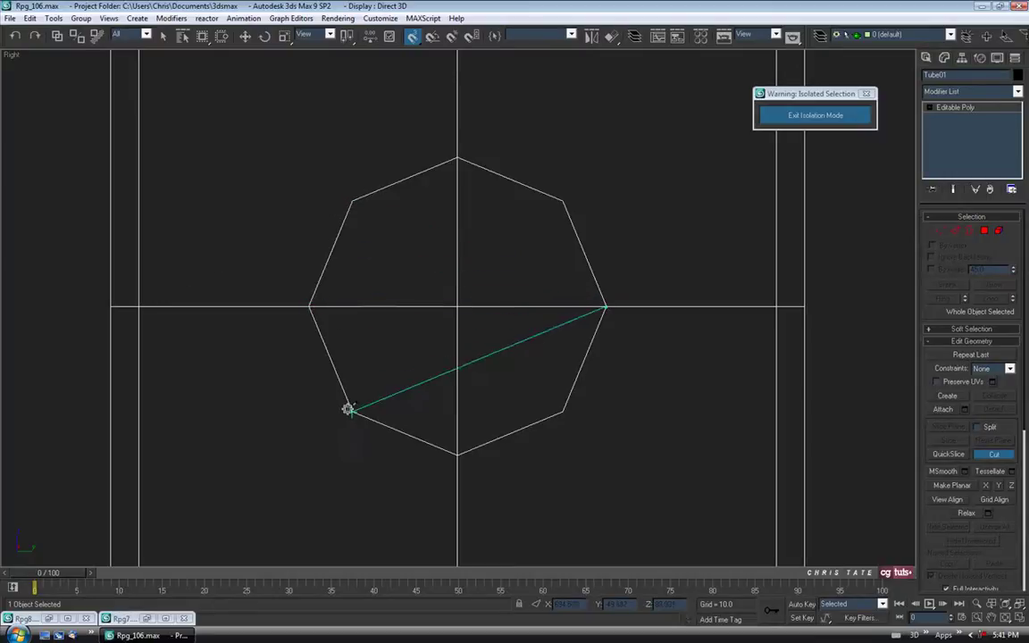
left_click(555, 411)
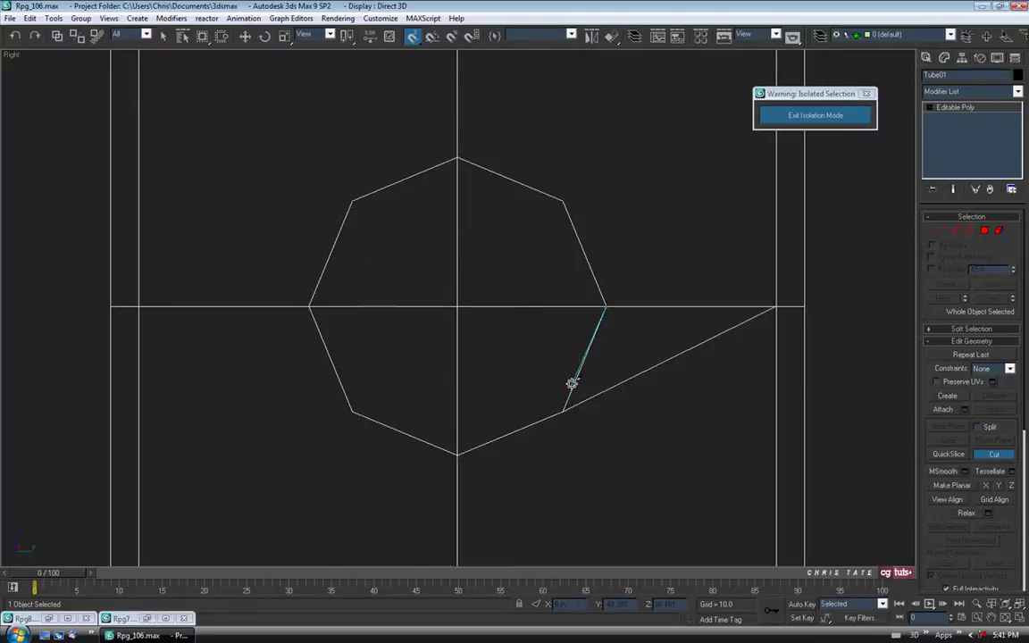
left_click(605, 305)
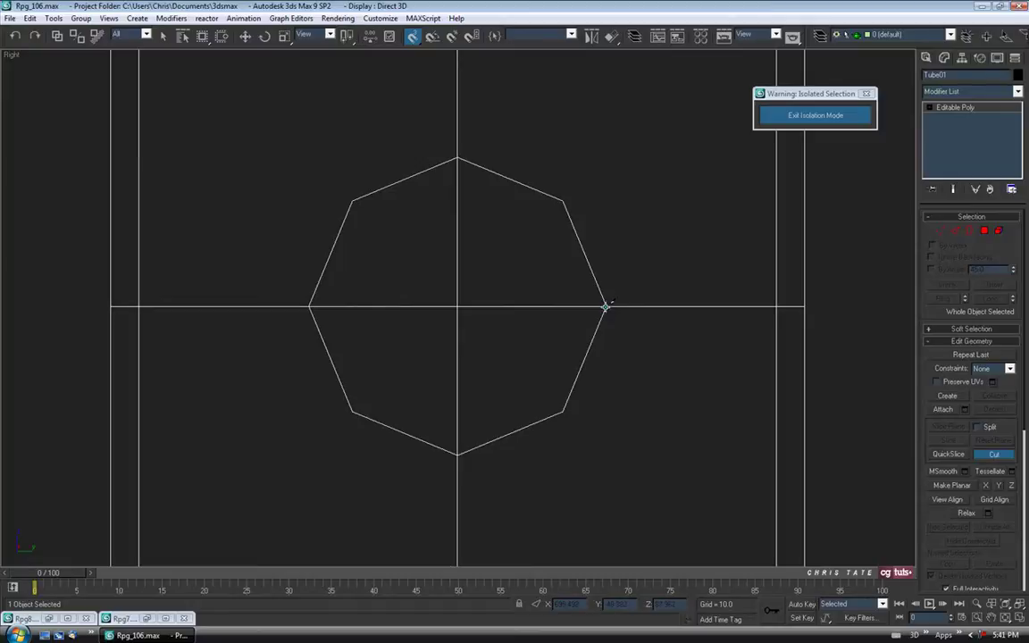
left_click(992, 456)
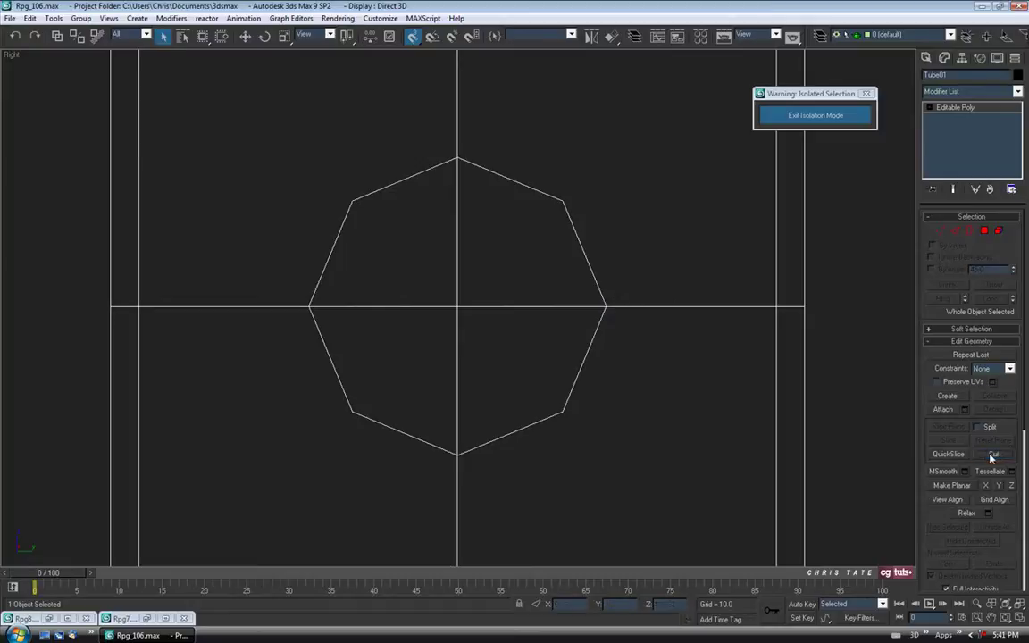
- Turn snapping off, return to the shaded Left view and delete the circle spline from the tab
scroll(458, 247, "down", 3)
right_click(13, 55)
mouse_move(18, 62)
left_click(159, 144)
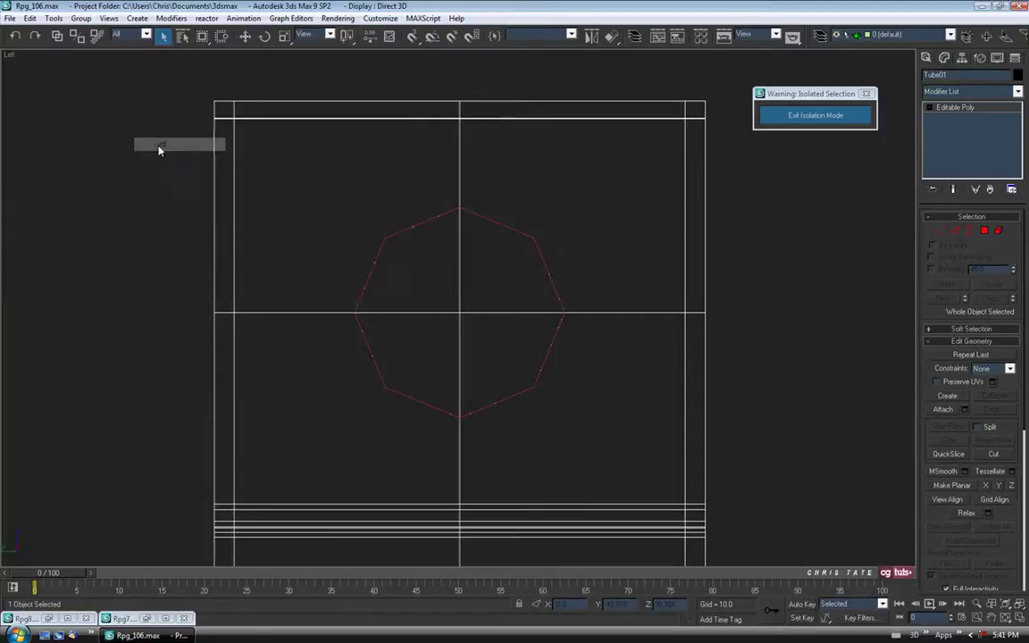
mouse_move(394, 346)
middle_mouse_down()
mouse_move(419, 351)
mouse_move(419, 368)
middle_mouse_up()
key("F3")
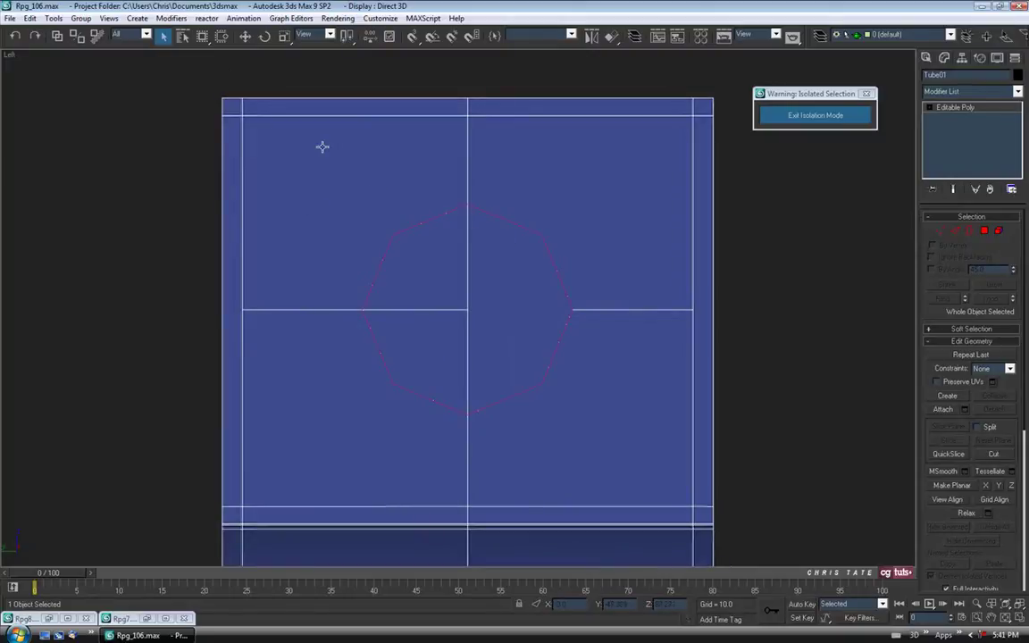
left_click(405, 229)
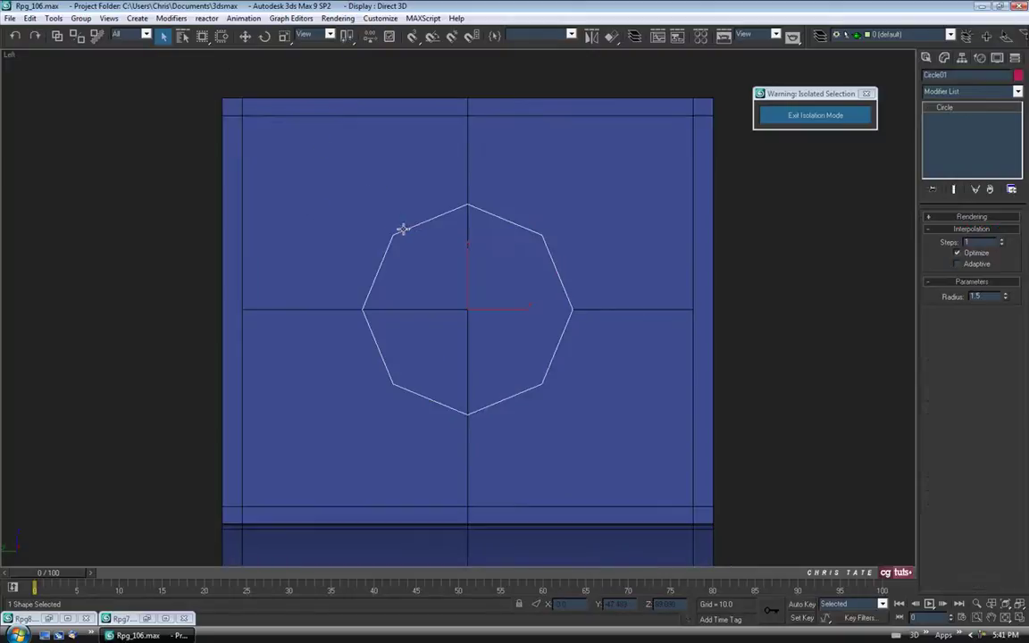
left_click(437, 254)
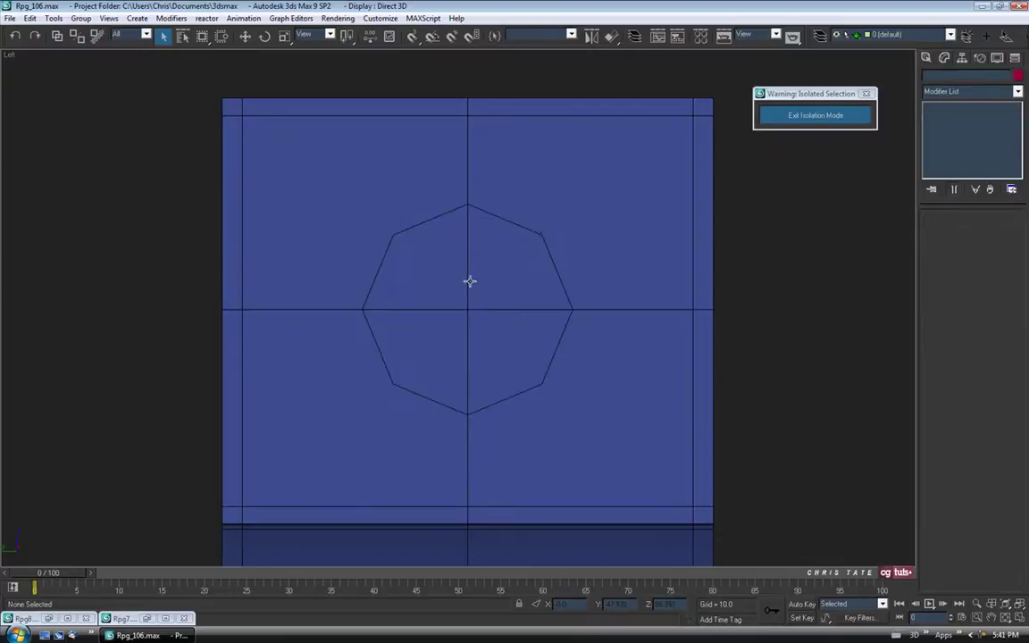
- Examine the octagonal cuts on both faces of the tab in a maximized Perspective view
middle_click_drag(421, 254, 419, 248)
key("alt+w")
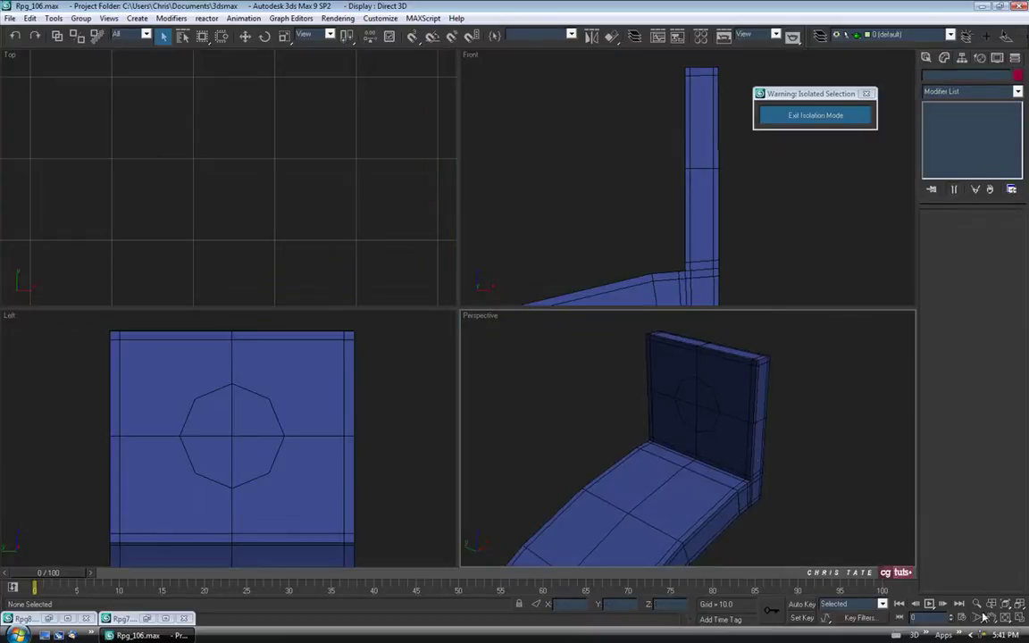
left_click(1021, 622)
middle_click_drag(544, 395, 415, 379, "alt")
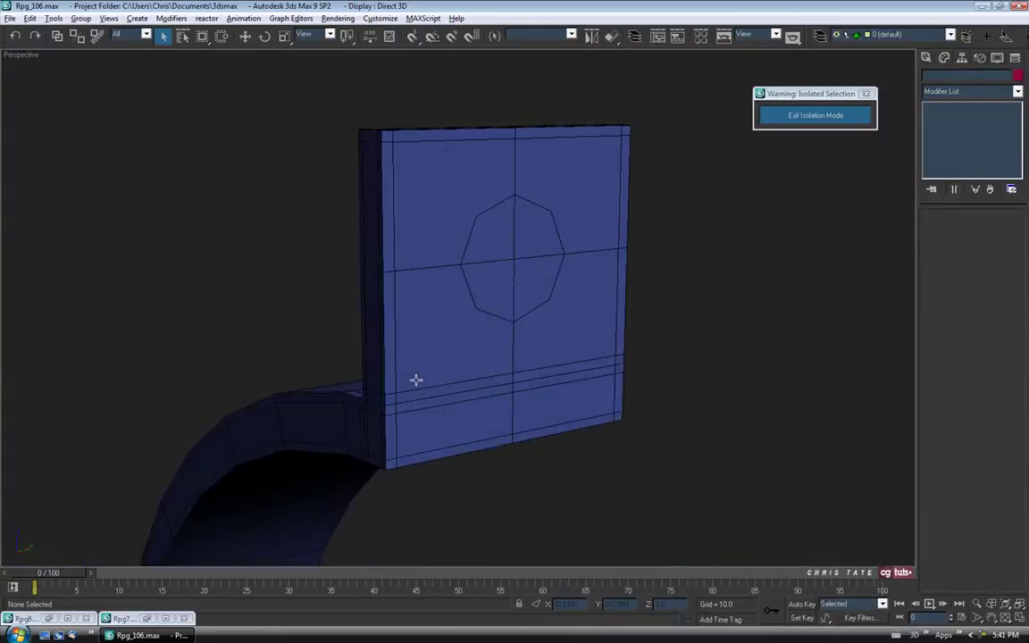
middle_click_drag(512, 212, 531, 257, "alt")
middle_click_drag(454, 286, 510, 302, "alt")
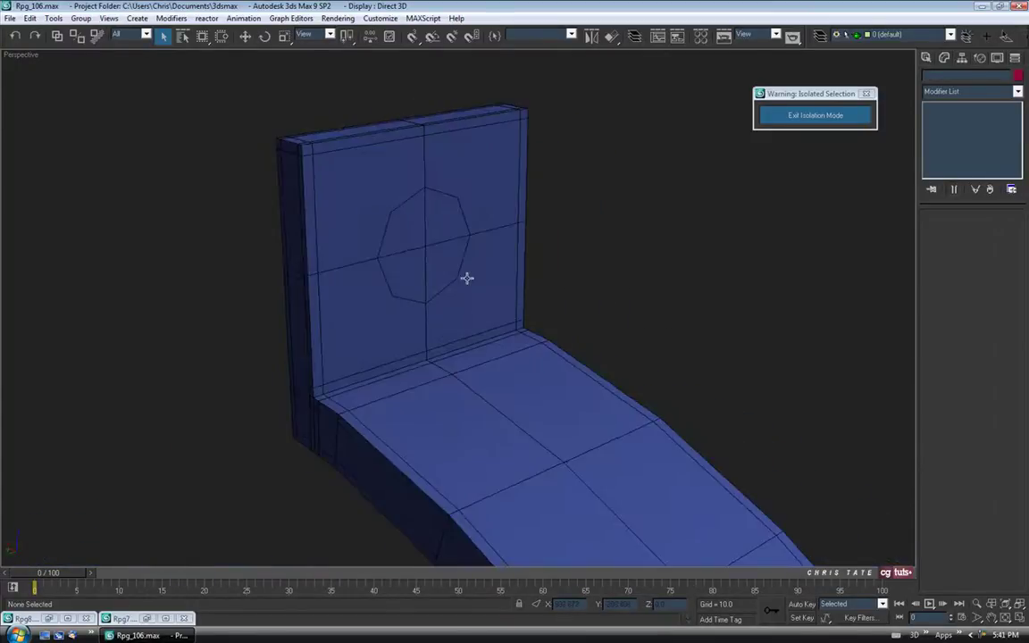
middle_click_drag(494, 346, 455, 353, "alt")
middle_click_drag(459, 184, 579, 326, "alt")
middle_click_drag(515, 283, 533, 238, "alt")
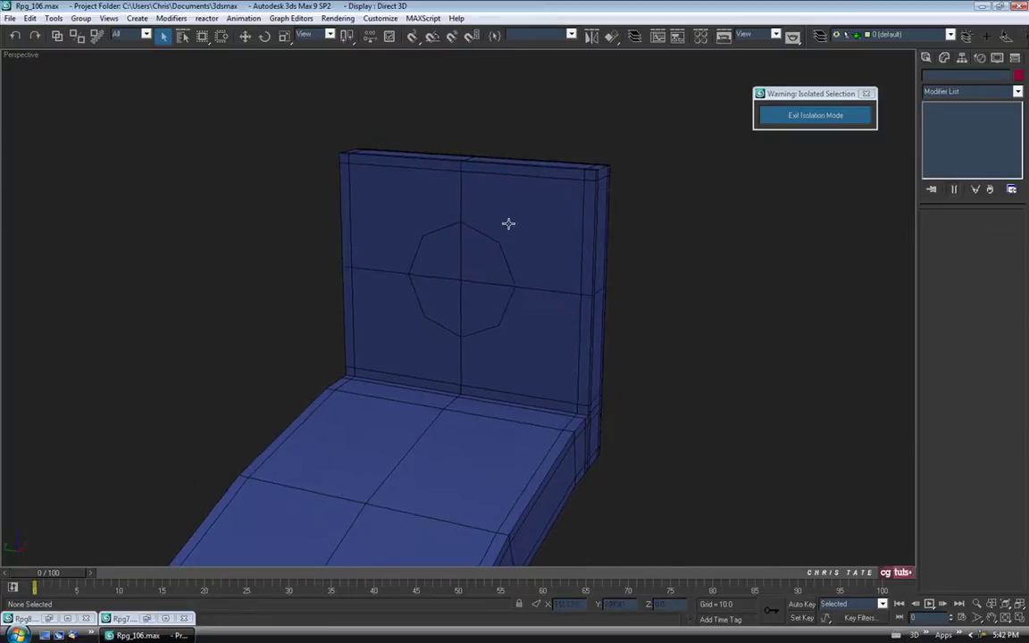
scroll(533, 286, "up", 2)
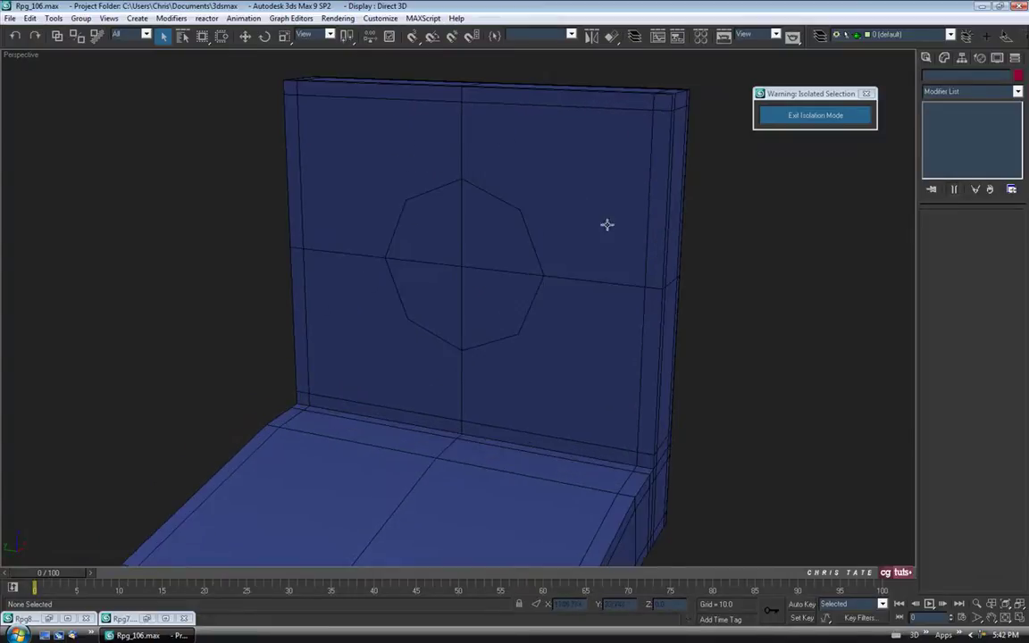
middle_click_drag(394, 264, 447, 310, "alt")
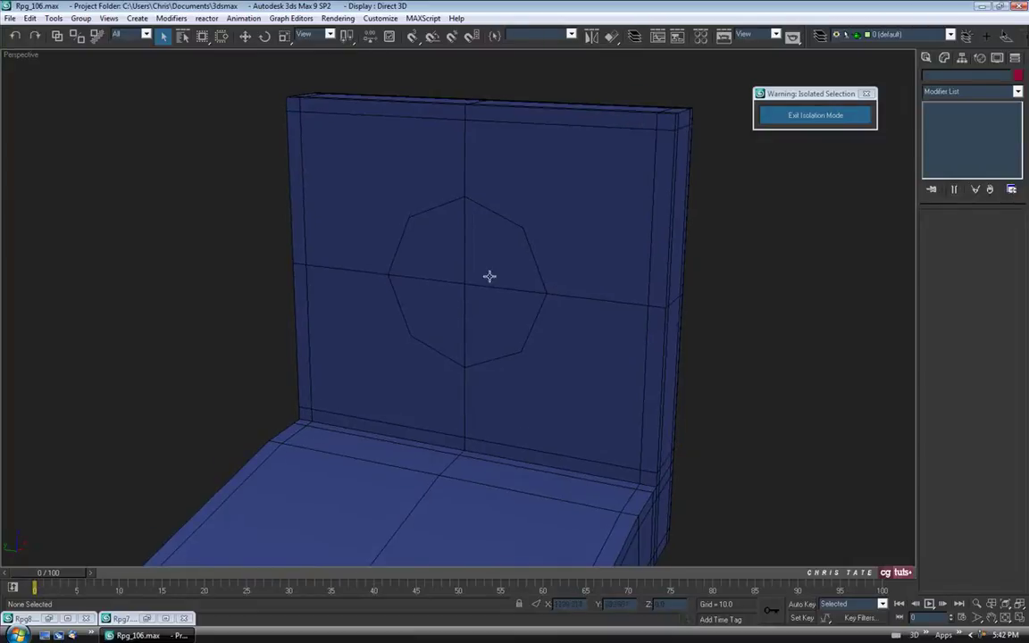
- Select the clamp's vertices for editing and connect the octagon's upper-right vertex to the tab face's upper-right inner corner vertex
left_click(573, 139)
middle_click_drag(582, 325, 559, 319)
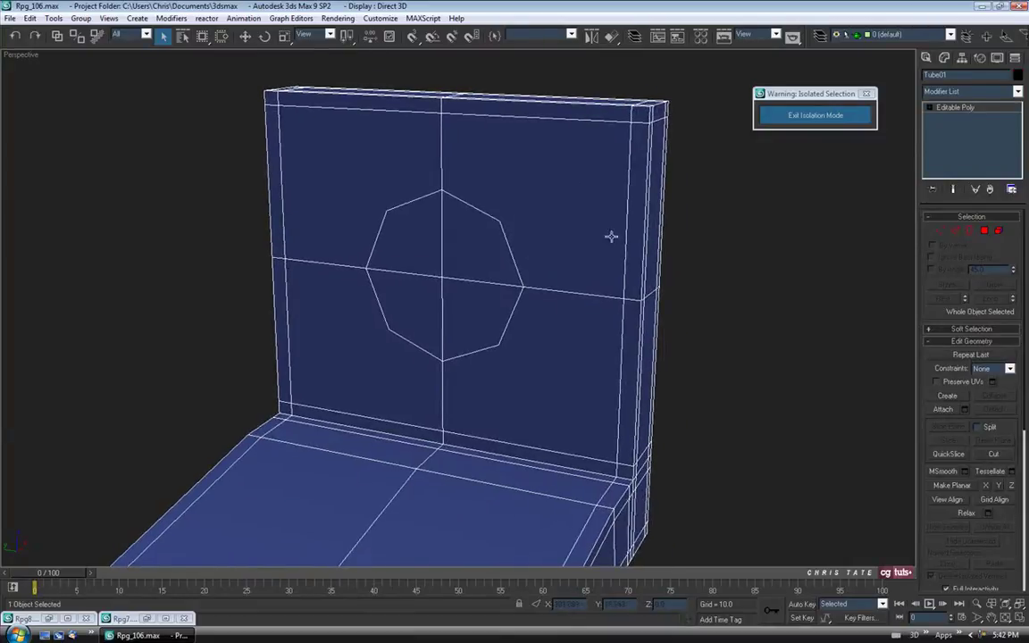
scroll(550, 236, "down", 3)
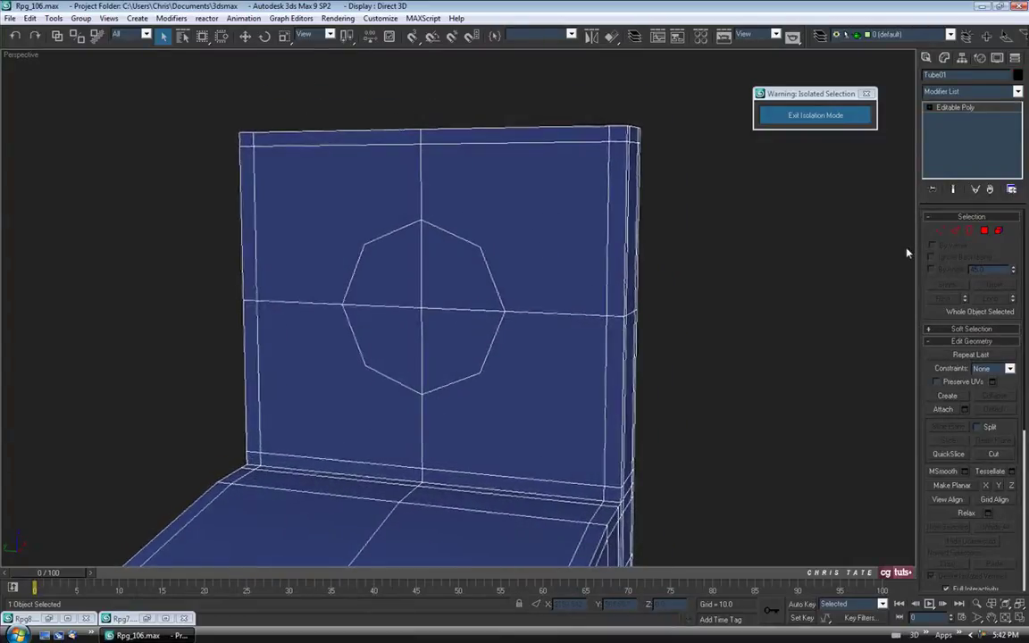
left_click(939, 230)
scroll(532, 236, "up", 3)
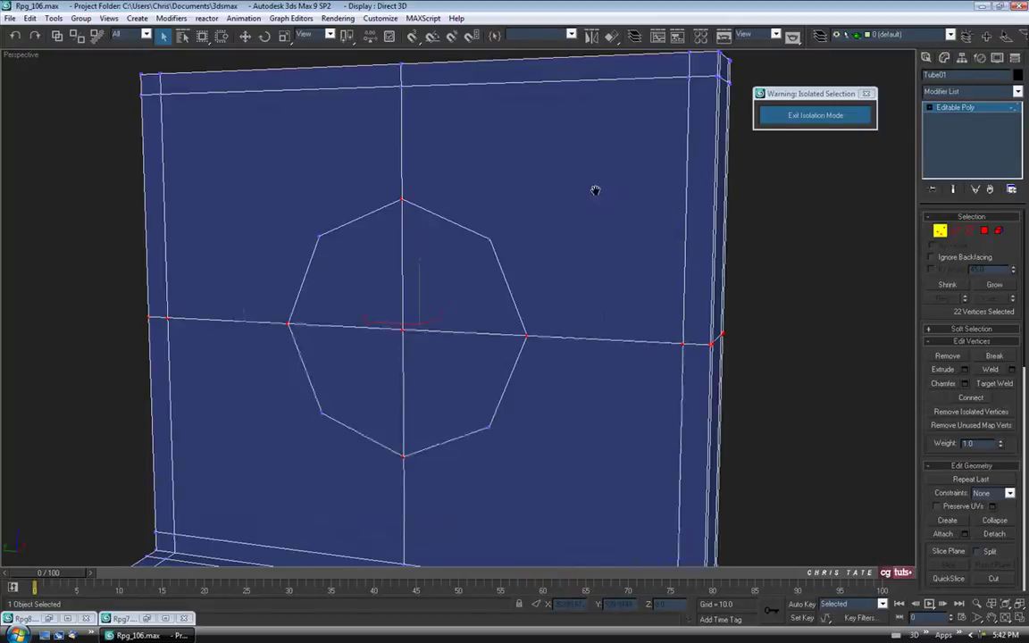
middle_click_drag(598, 192, 530, 222)
left_click(425, 268)
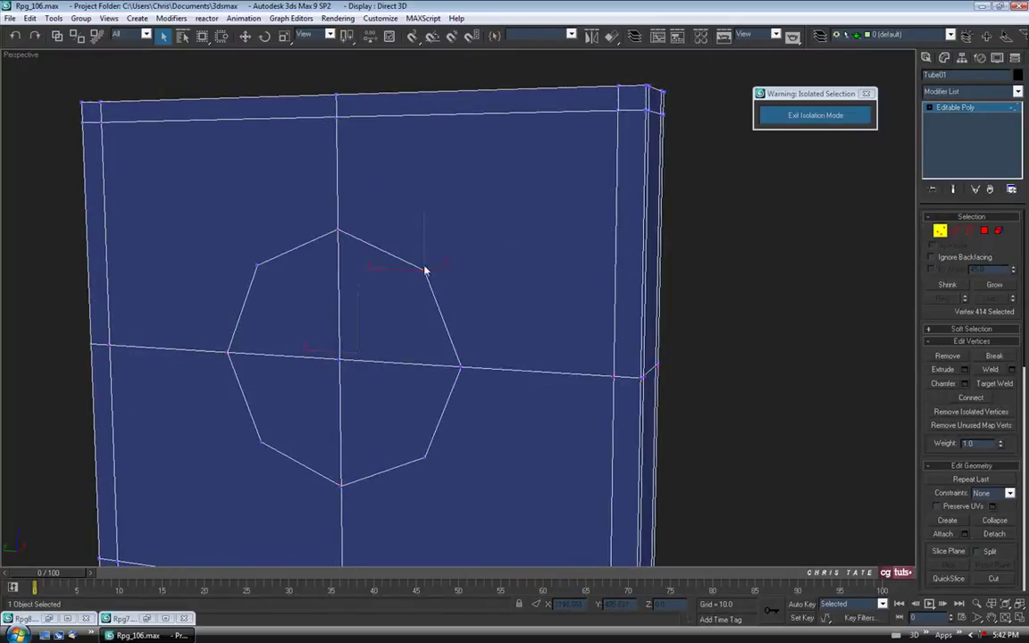
left_click(618, 113, "ctrl")
middle_click_drag(612, 237, 616, 256)
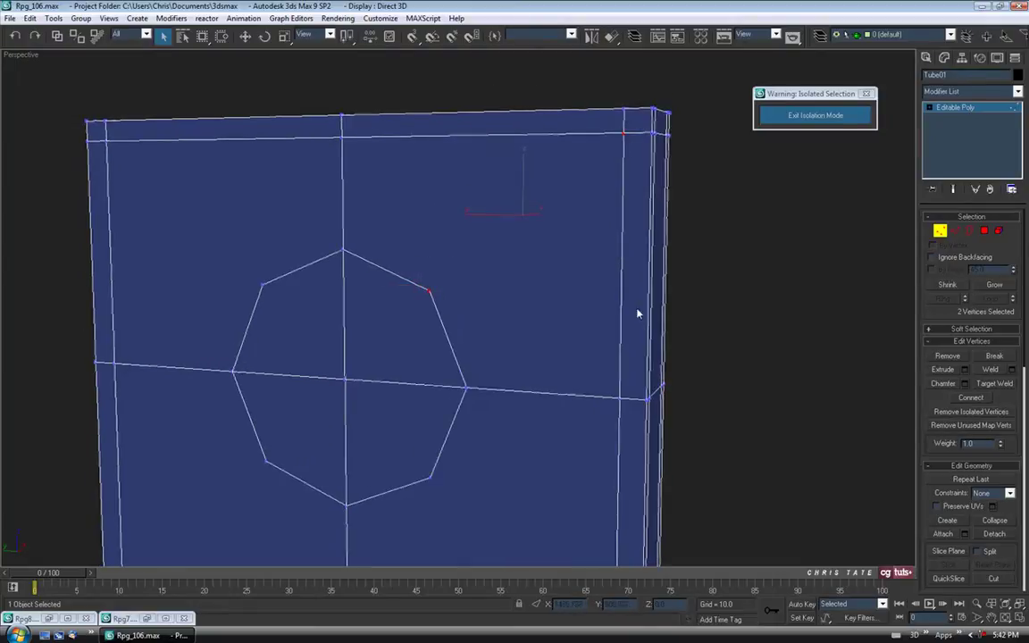
left_click(963, 399)
- Connect the octagon's upper-left vertex to the upper-left inner corner vertex of the same tab face
middle_click_drag(326, 320, 374, 323)
left_click(317, 287)
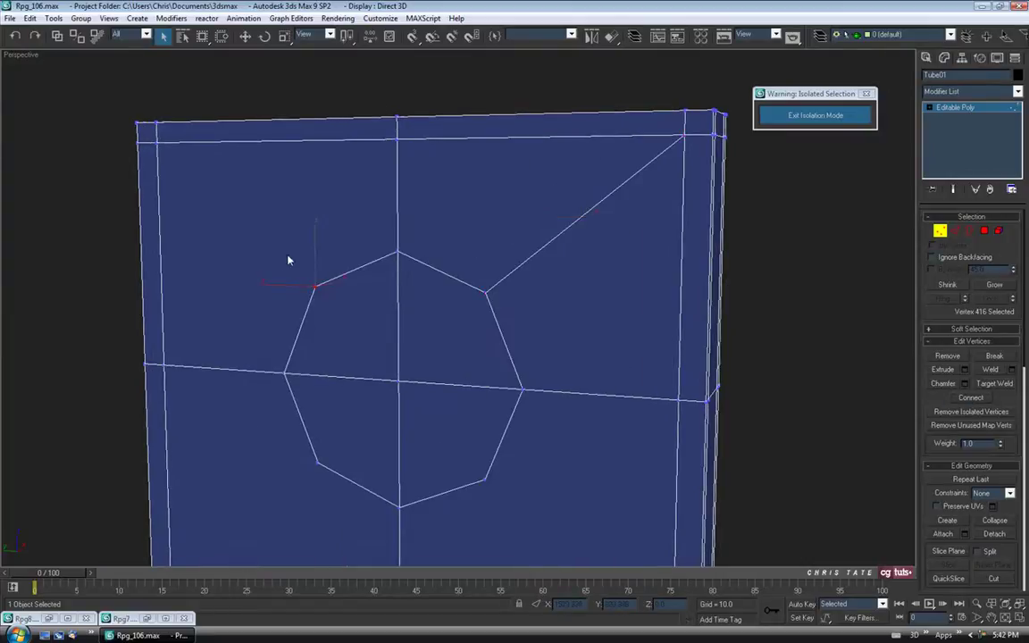
left_click(156, 143, "ctrl")
key("ctrl+shift+e")
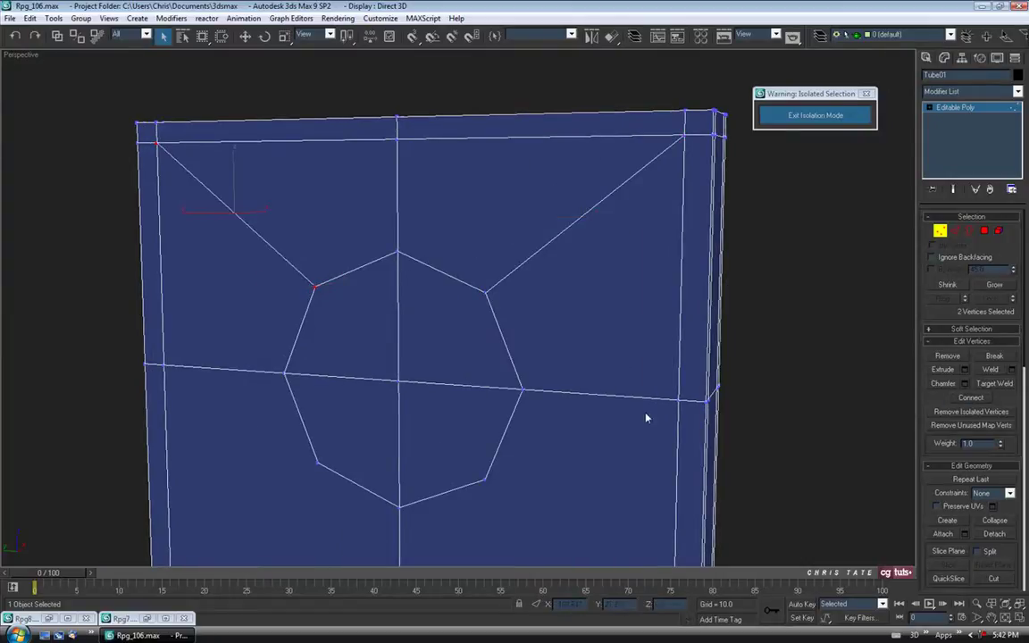
- Connect the octagon's lower-right and lower-left vertices to the matching lower inner corner vertices of this tab face
middle_click_drag(558, 428, 553, 317)
left_click(479, 368)
left_click(665, 537, "ctrl")
left_click(970, 398)
scroll(500, 429, "up", 2)
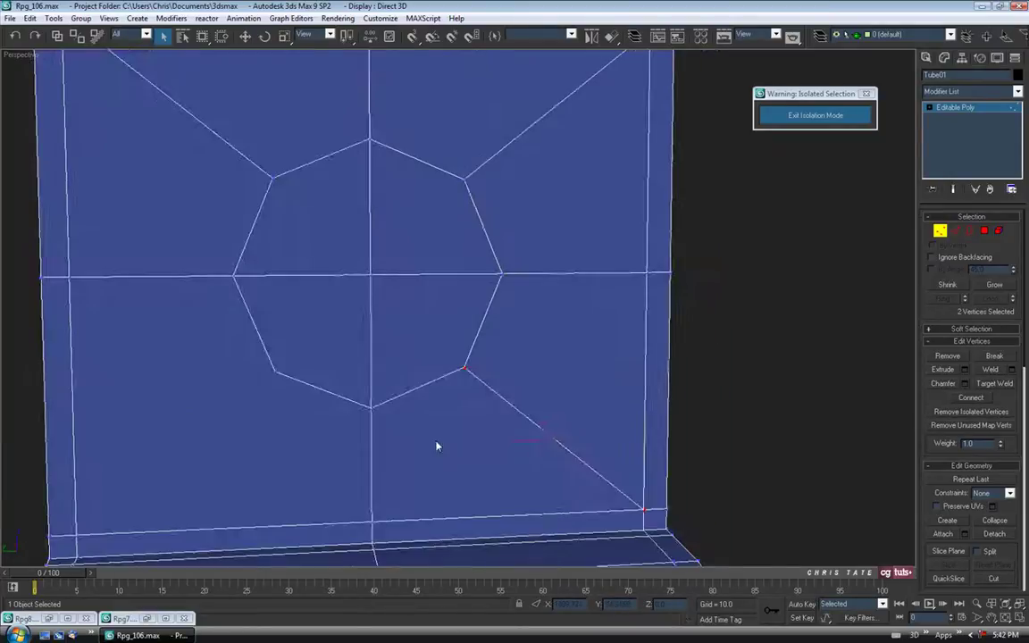
middle_click_drag(436, 443, 364, 318)
left_click(185, 456, "ctrl")
left_click(971, 399)
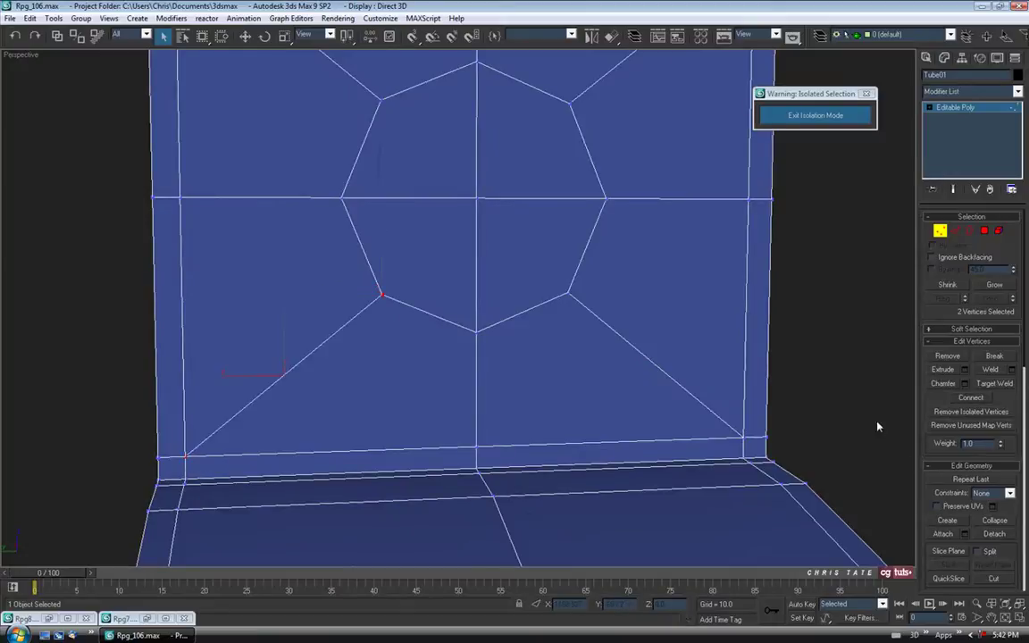
- On the tab's opposite face, connect the octagon's upper-right vertex to the upper-right inner corner vertex
scroll(592, 410, "down", 3)
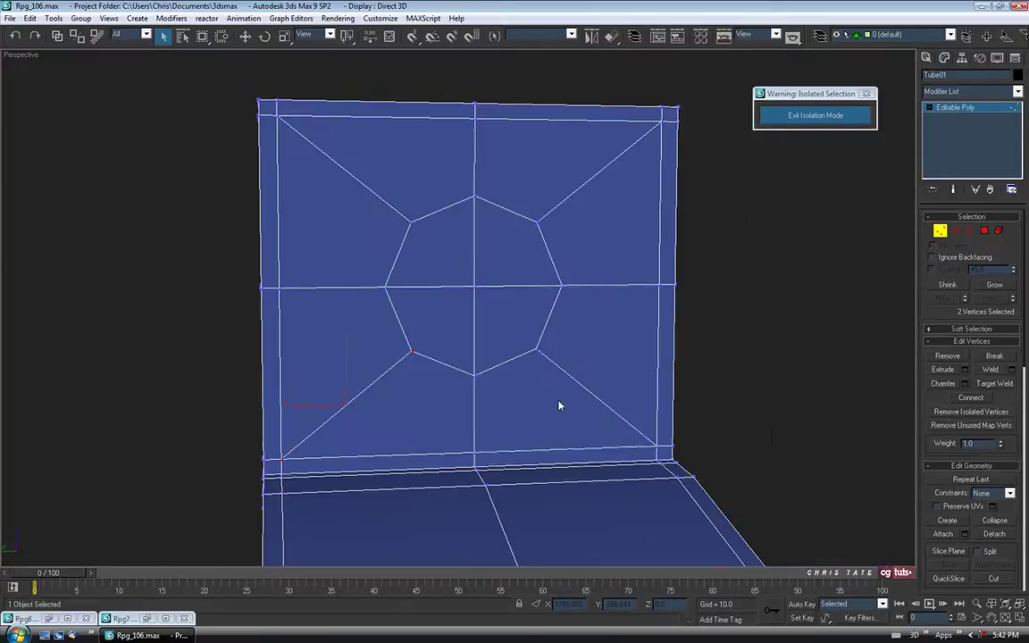
middle_click_drag(573, 408, 512, 273, "alt")
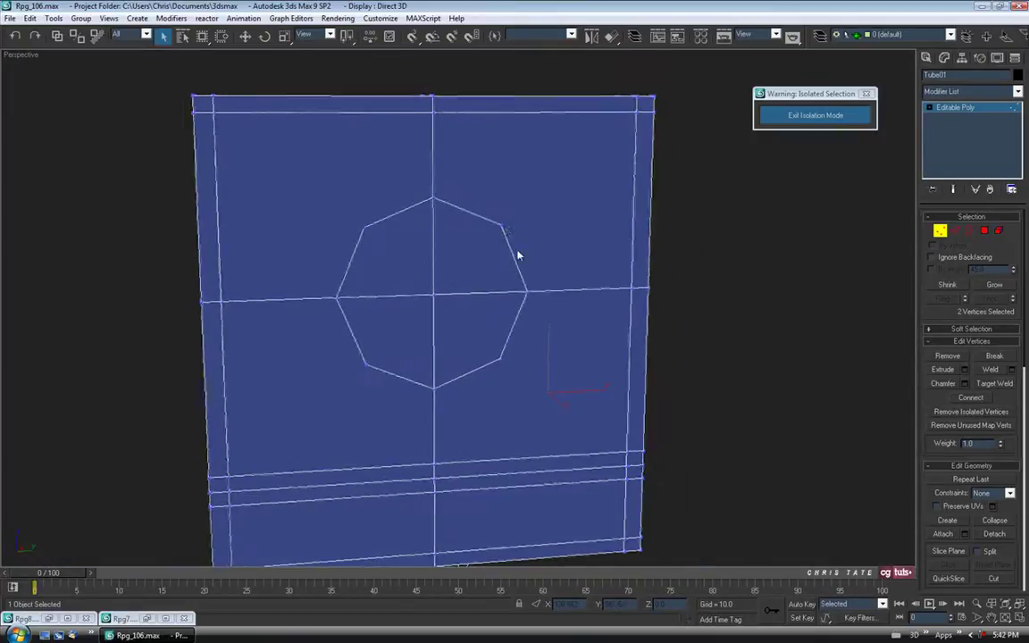
left_click(499, 222)
left_click(634, 113, "ctrl")
key("ctrl+shift+e")
- Connect the opposite face's lower-right and lower-left octagon vertices to the matching inner corners just above the tab's base
left_click(500, 365)
left_click(625, 455, "ctrl")
key("ctrl+shift+e")
left_click(366, 368)
left_click(228, 481, "ctrl")
key("ctrl+shift+e")
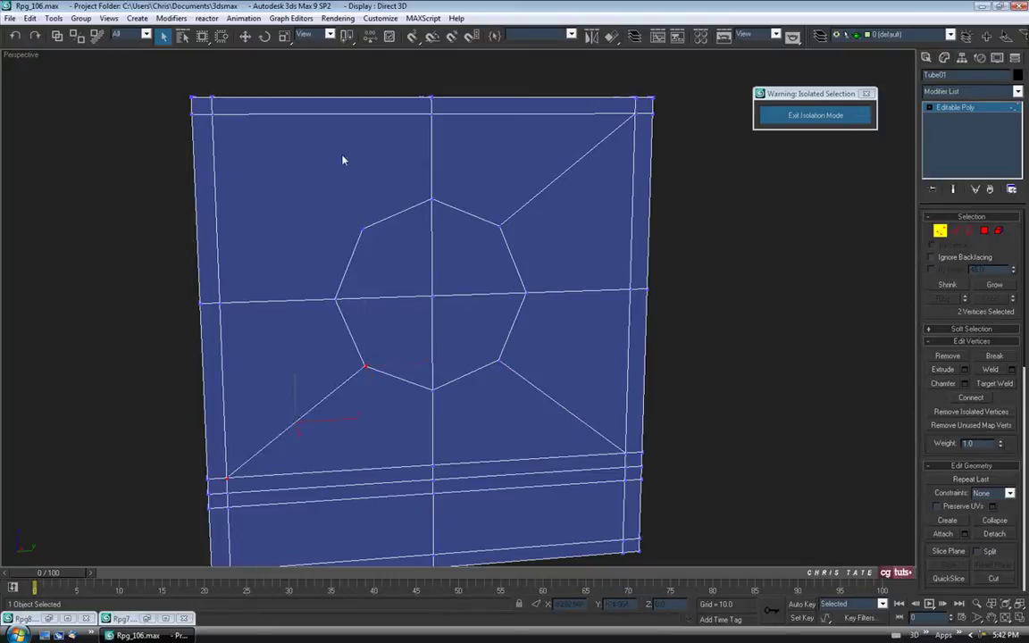
- Connect the plate's remaining unconnected inner corner vertex to the nearest vertex of the octagon
left_click(216, 119)
left_click(364, 232, "ctrl")
key("ctrl+shift+e")
- Select the four octagon polygons on both the front and back of the plate, with backfacing polygons ignored
middle_click_drag(462, 365, 535, 264, "alt")
middle_click_drag(616, 376, 563, 380, "alt")
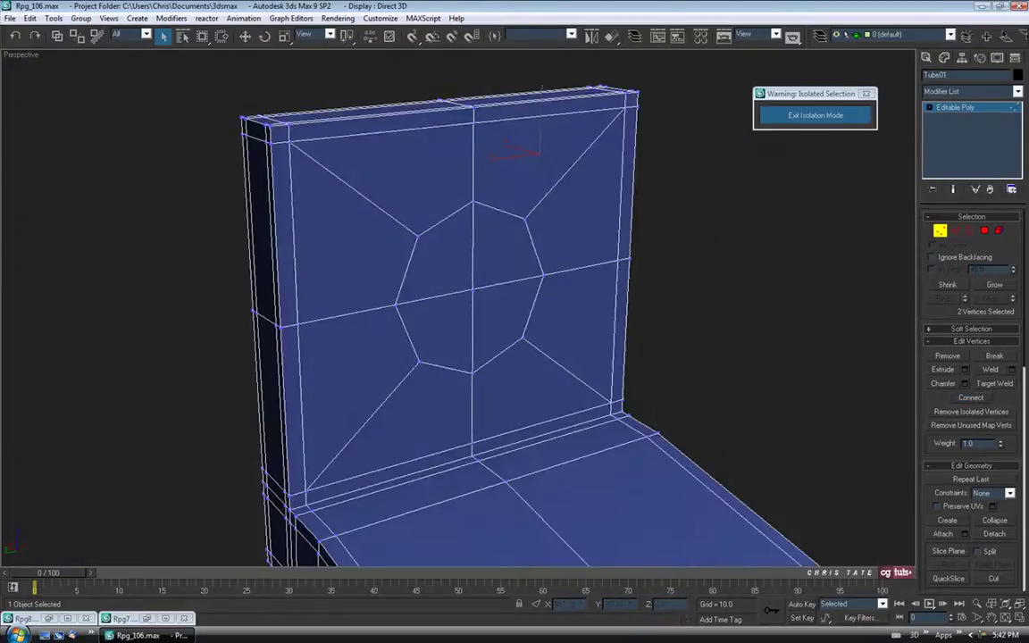
left_click(984, 232)
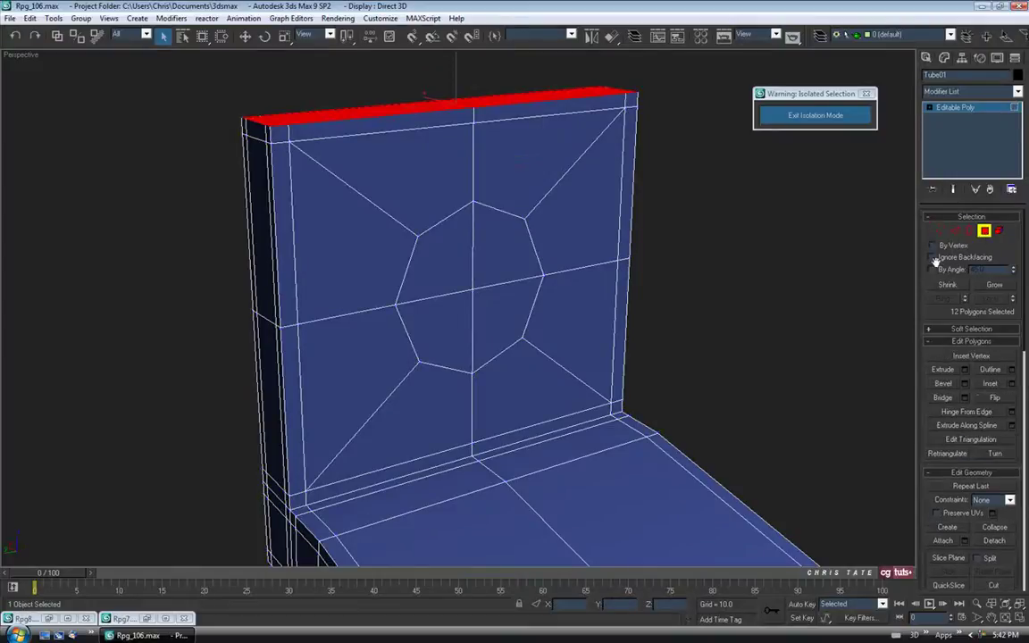
middle_click_drag(903, 291, 484, 271, "alt")
left_click(413, 261)
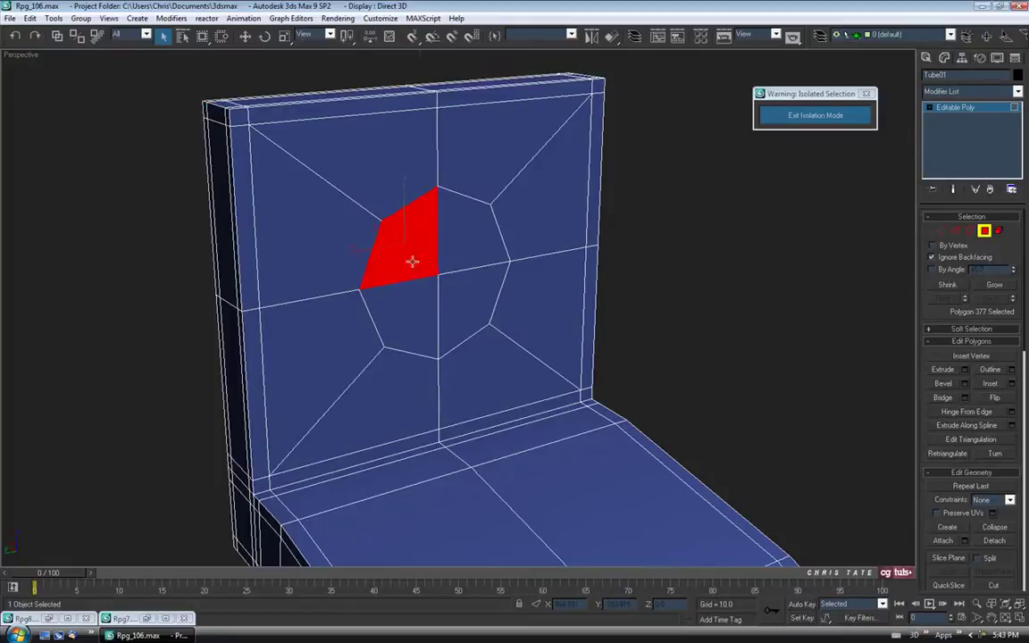
left_click(412, 297, "ctrl")
left_click(464, 278, "ctrl")
left_click(473, 260, "ctrl")
middle_click_drag(477, 273, 500, 324, "alt")
left_click(484, 293)
left_click(486, 335, "ctrl")
left_click(530, 329, "ctrl")
left_click(529, 284, "ctrl")
- Inset the selected octagon polygons as a group by 0.07
scroll(530, 323, "up", 2)
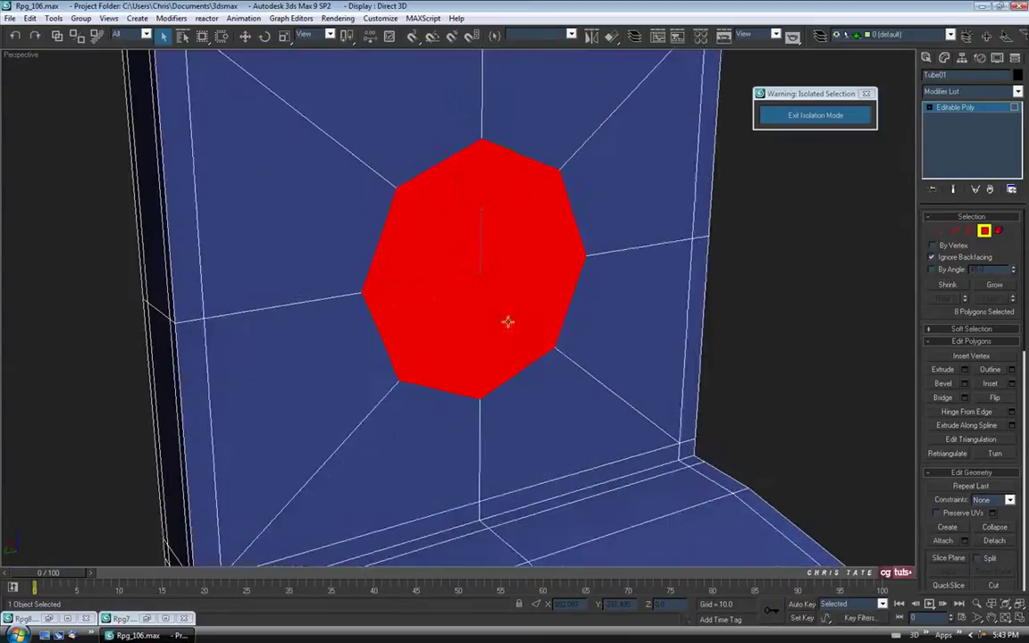
scroll(513, 243, "up", 2)
middle_click_drag(469, 318, 511, 361, "alt")
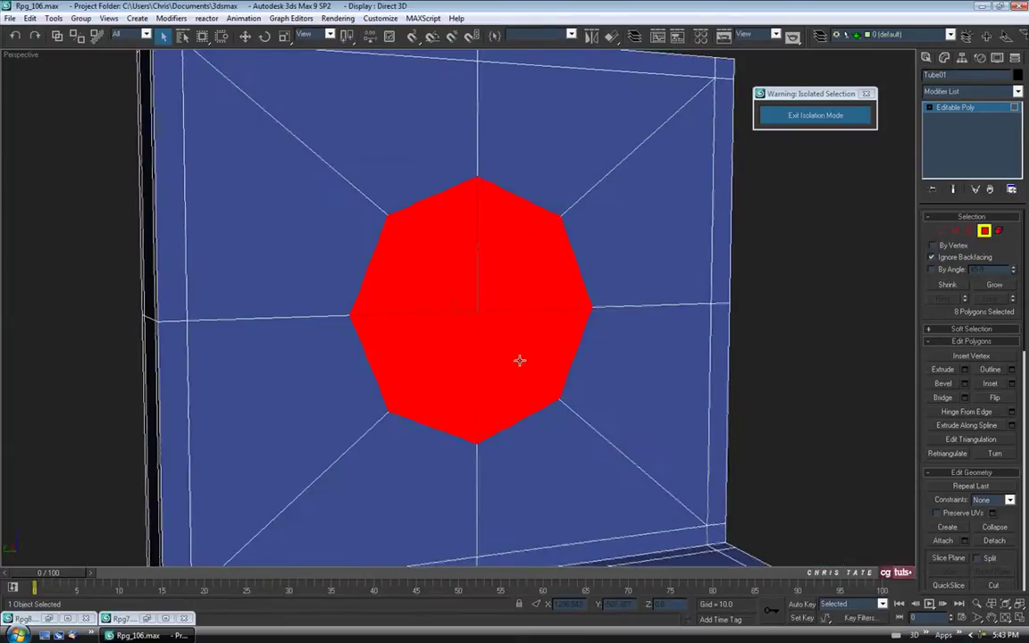
left_click(1011, 383)
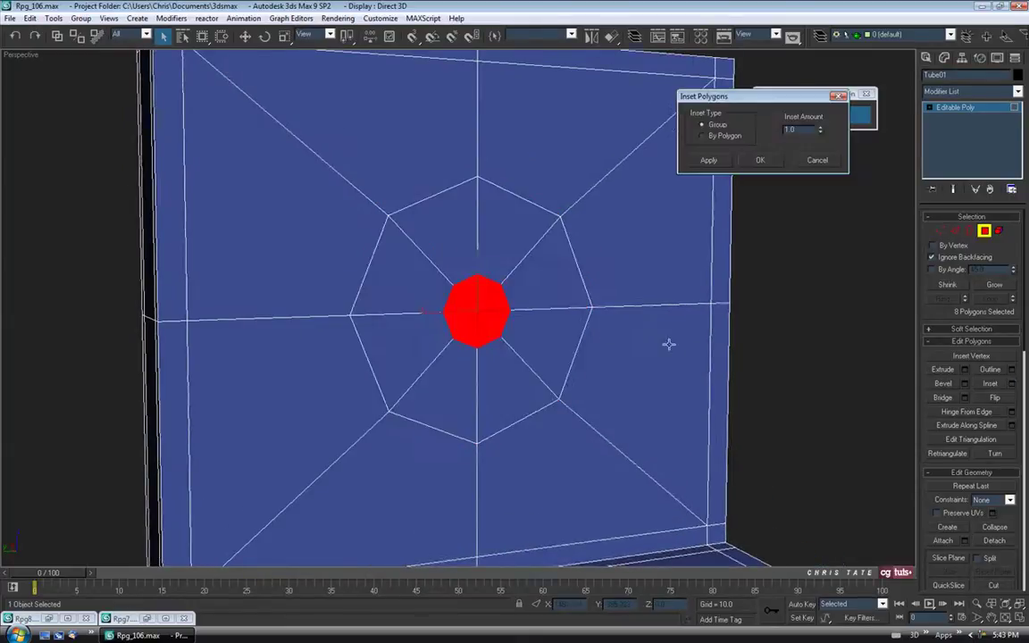
left_click_drag(822, 138, 823, 190)
middle_click_drag(607, 231, 486, 252, "alt")
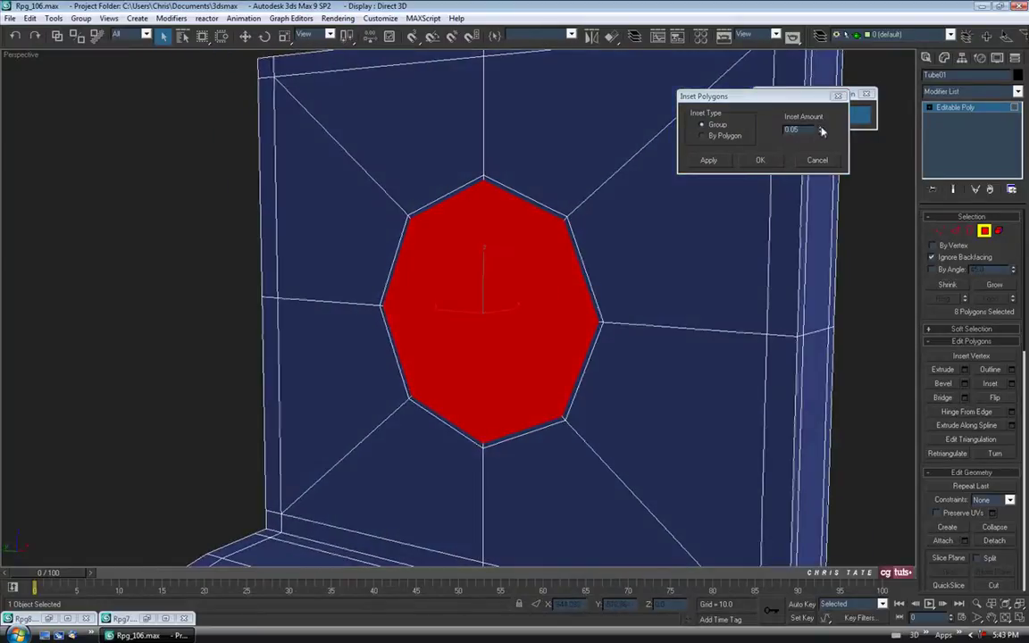
left_click(819, 128)
left_click(819, 129)
middle_click_drag(604, 213, 587, 204, "alt")
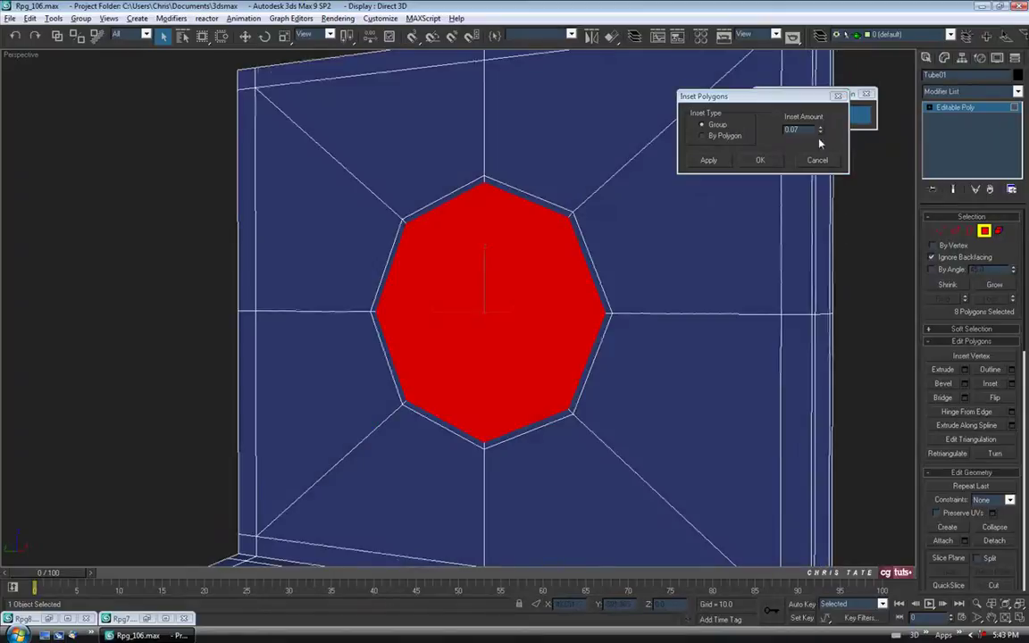
mouse_move(613, 241)
middle_mouse_down("alt")
mouse_move(595, 238)
mouse_move(608, 246)
middle_mouse_up("alt")
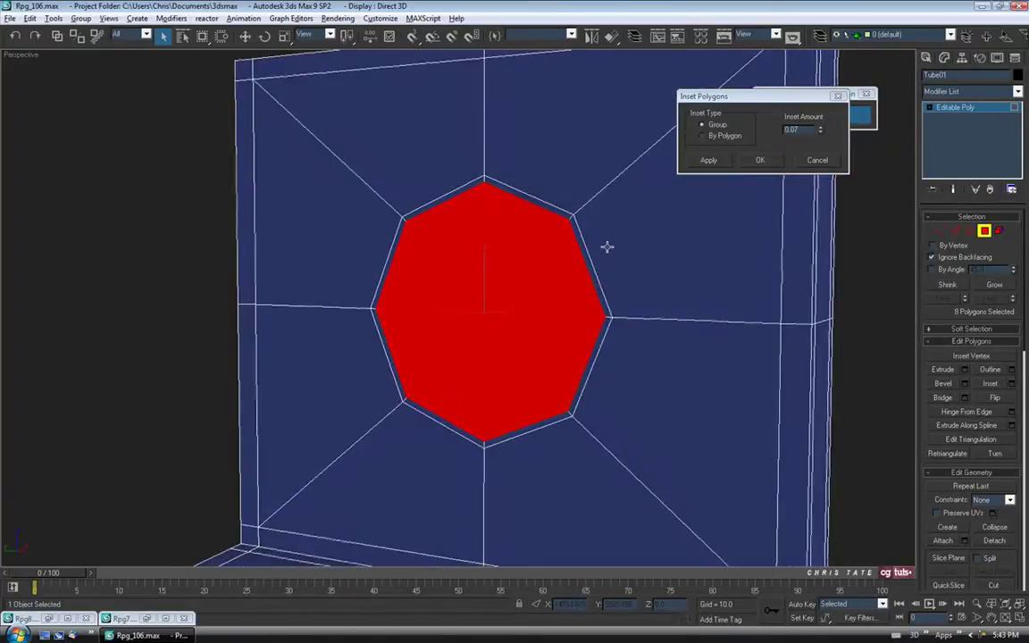
left_click(760, 160)
- Bridge the inset octagons on both sides to cut a hole through the plate
middle_click_drag(670, 233, 503, 188, "alt")
middle_click_drag(372, 249, 533, 364, "alt")
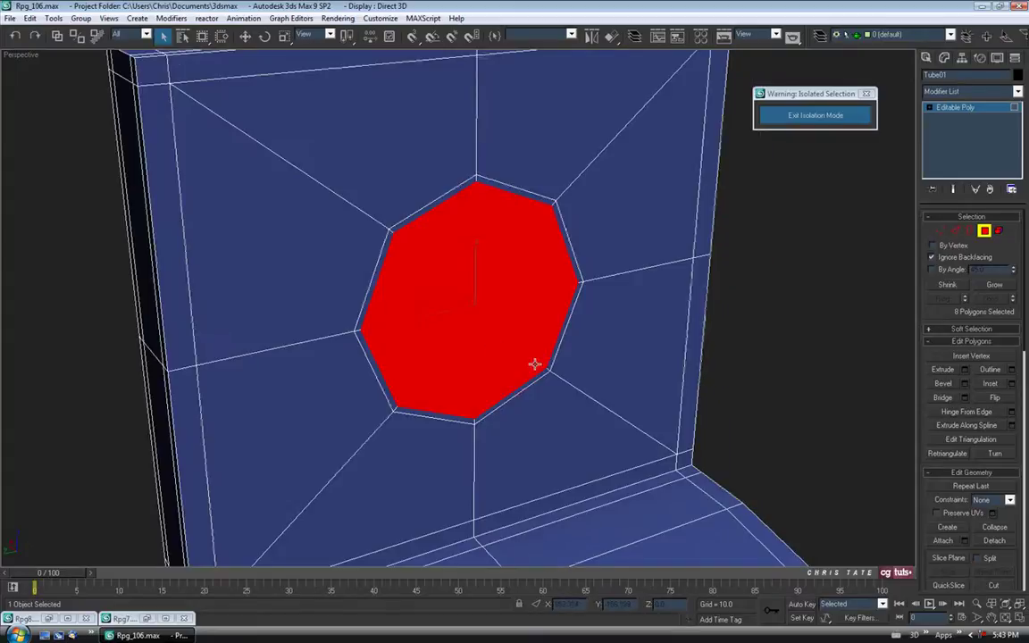
left_click(943, 397)
middle_click_drag(512, 303, 607, 316, "alt")
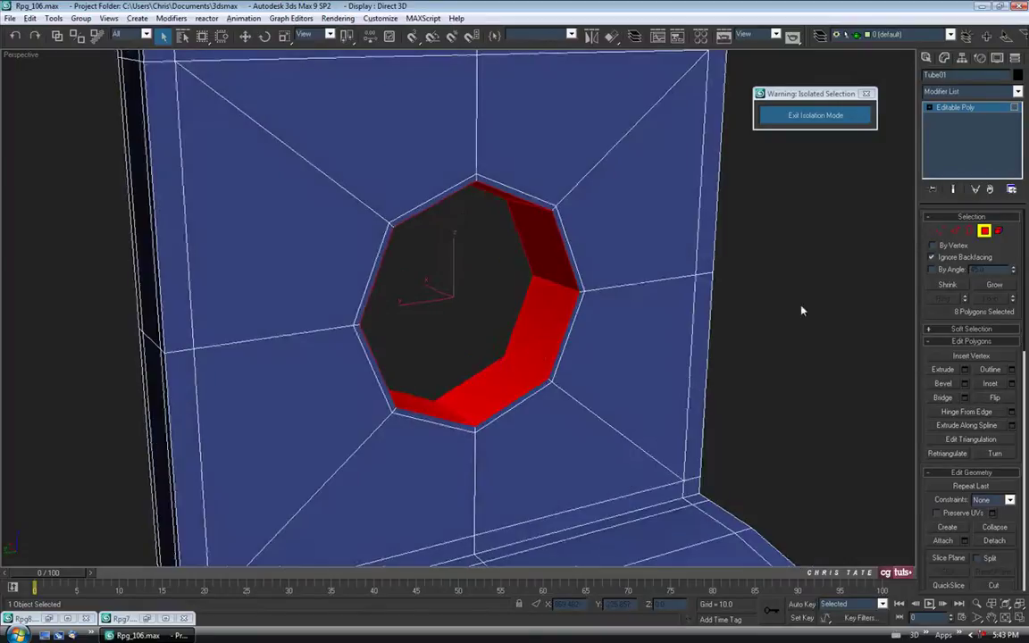
- Connect the ring of edges inside the hole with 2 segments and a pinch of 80
middle_click_drag(825, 293, 616, 281, "alt")
left_click(955, 231)
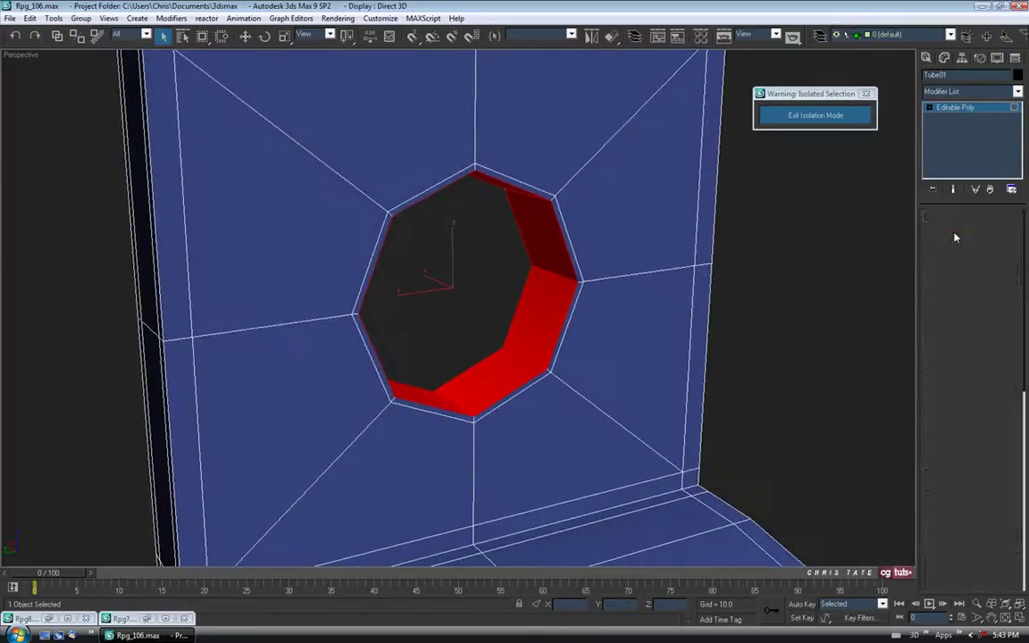
middle_click_drag(519, 355, 527, 366, "alt")
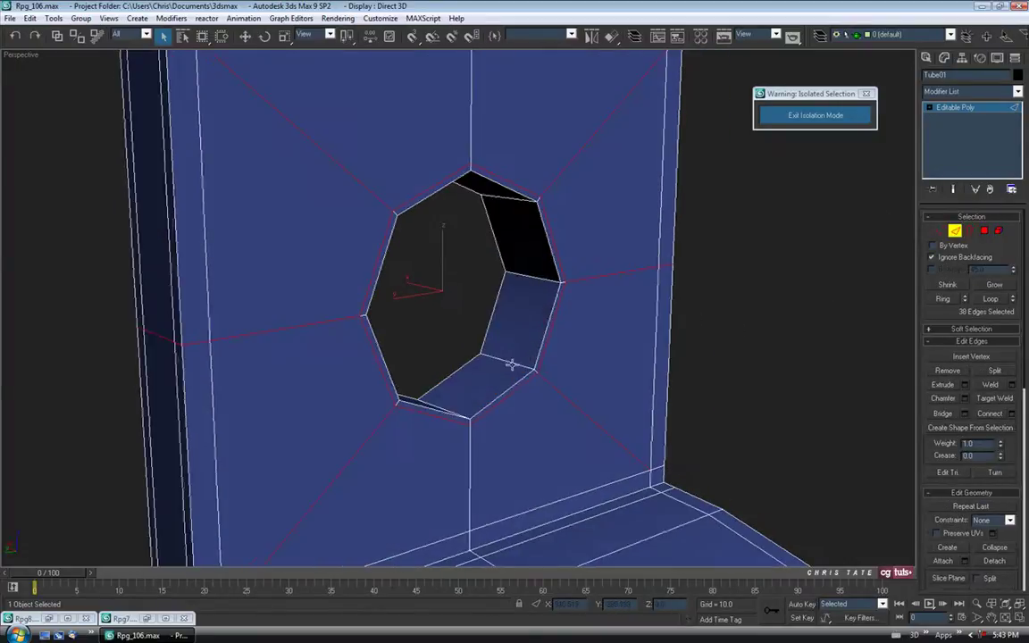
left_click(540, 277)
left_click(942, 298)
left_click(1011, 413)
left_click(755, 124)
left_click_drag(838, 130, 831, 47)
middle_click_drag(446, 296, 536, 340, "alt")
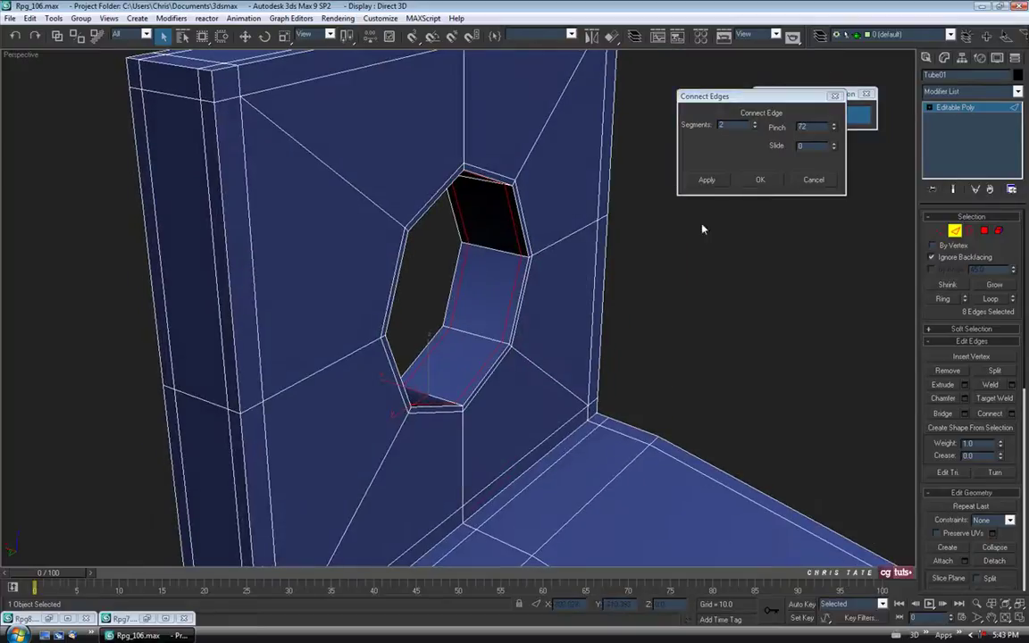
left_click(837, 127)
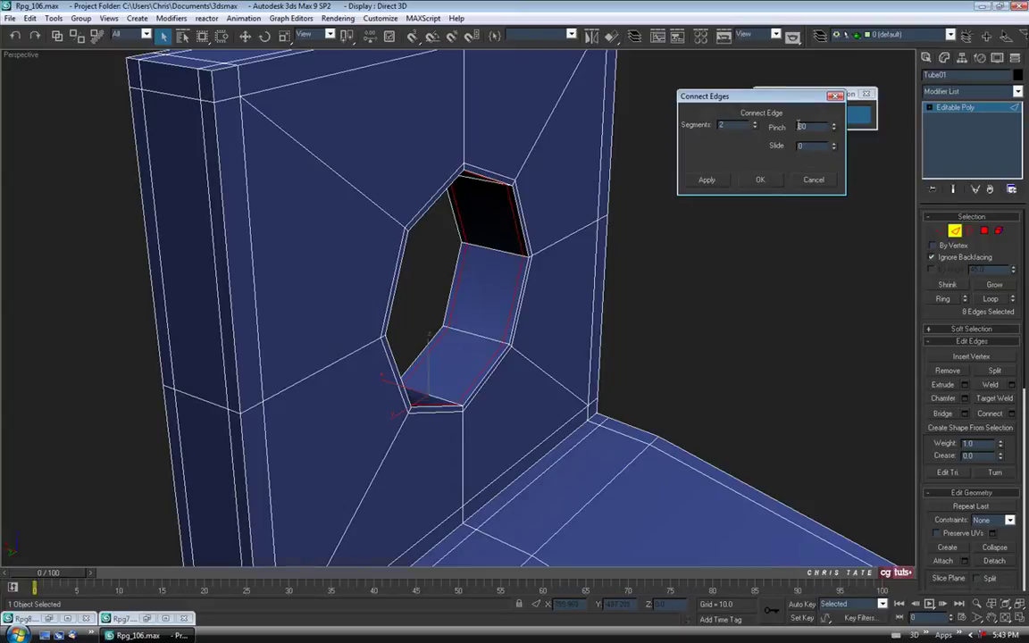
left_click(760, 180)
middle_click_drag(661, 327, 581, 319, "alt")
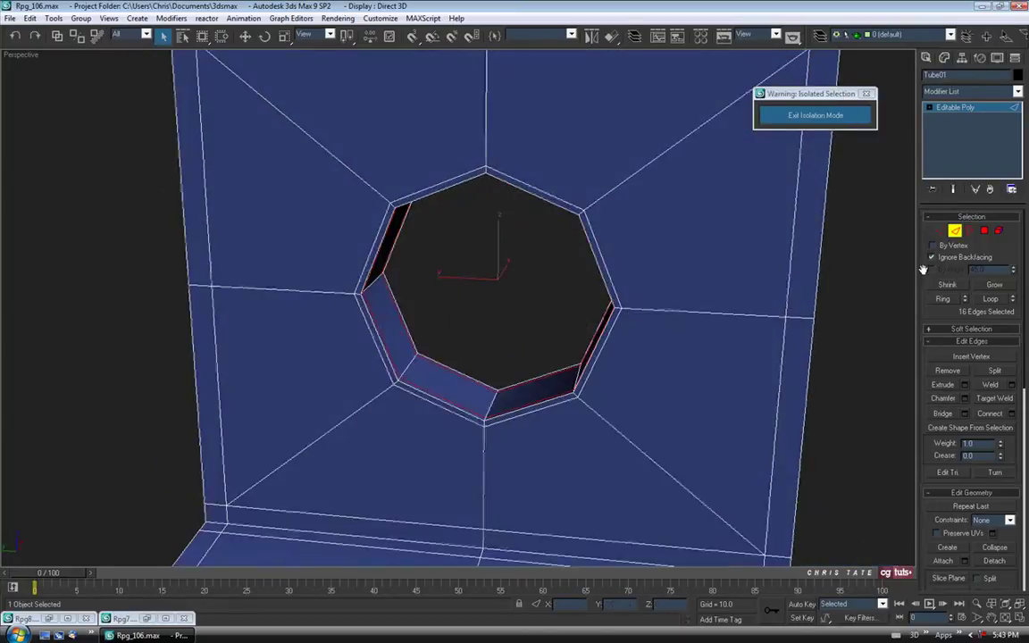
left_click(953, 232)
- Add a TurboSmooth modifier to the bracket with 2 iterations and isoline display enabled
scroll(559, 360, "down", 6)
middle_click_drag(560, 351, 600, 416, "alt")
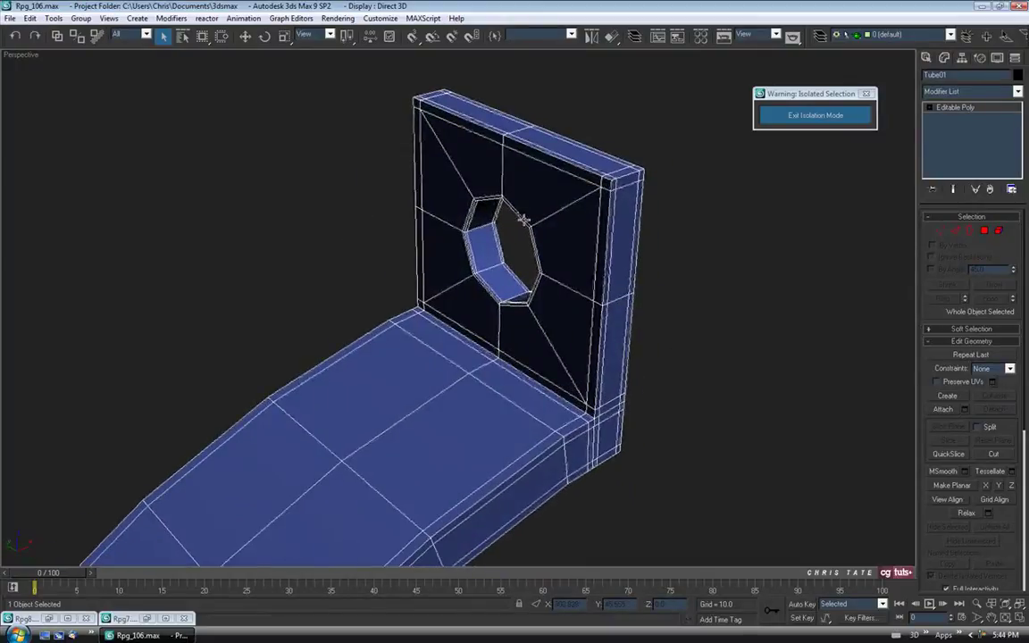
middle_click_drag(843, 263, 709, 237, "alt")
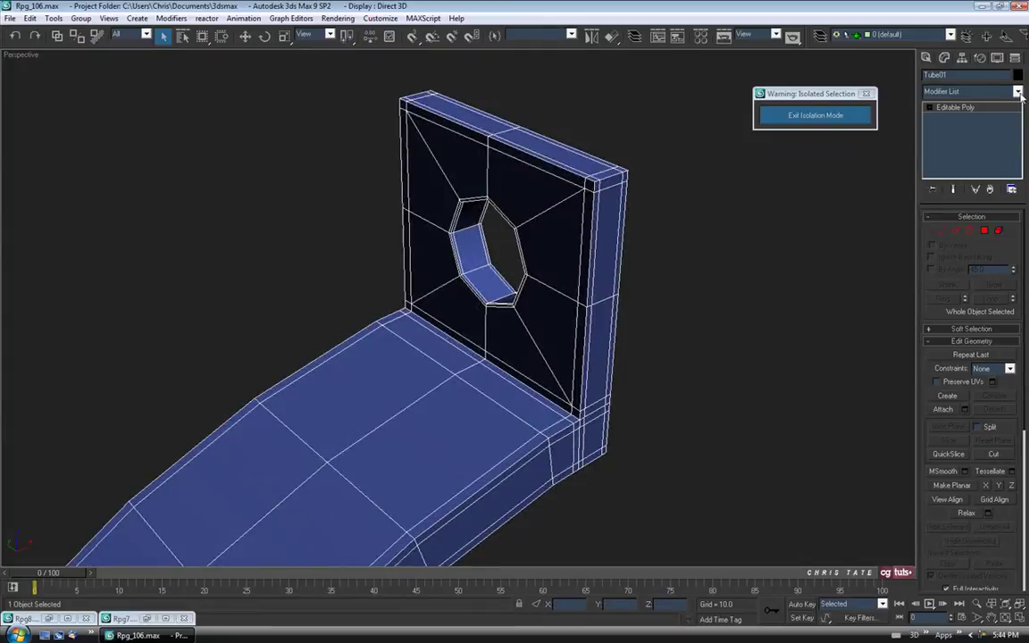
left_click(1017, 91)
scroll(1020, 128, "down", 10)
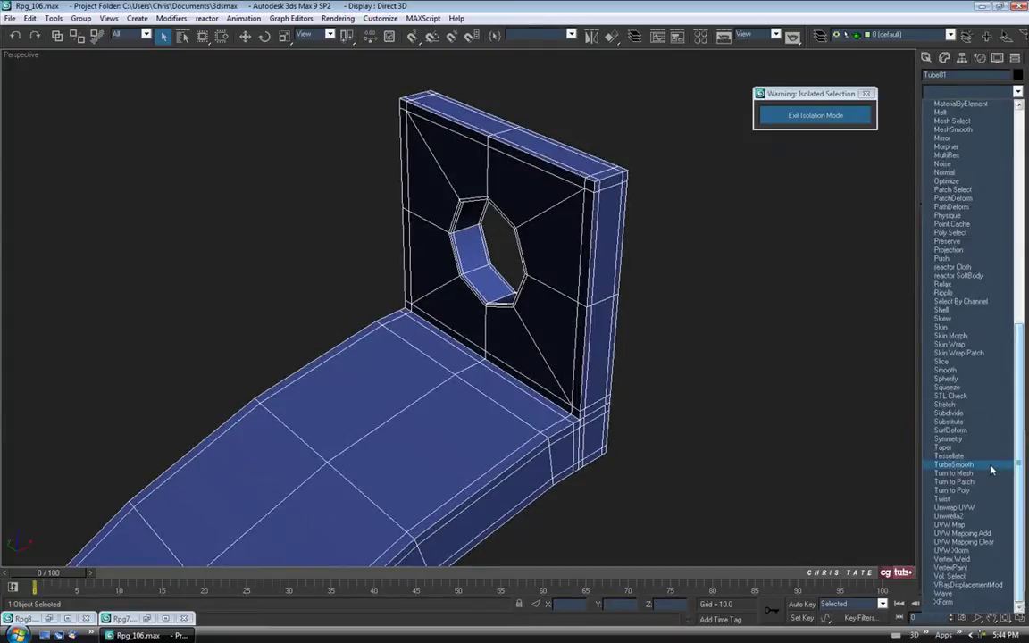
left_click(990, 470)
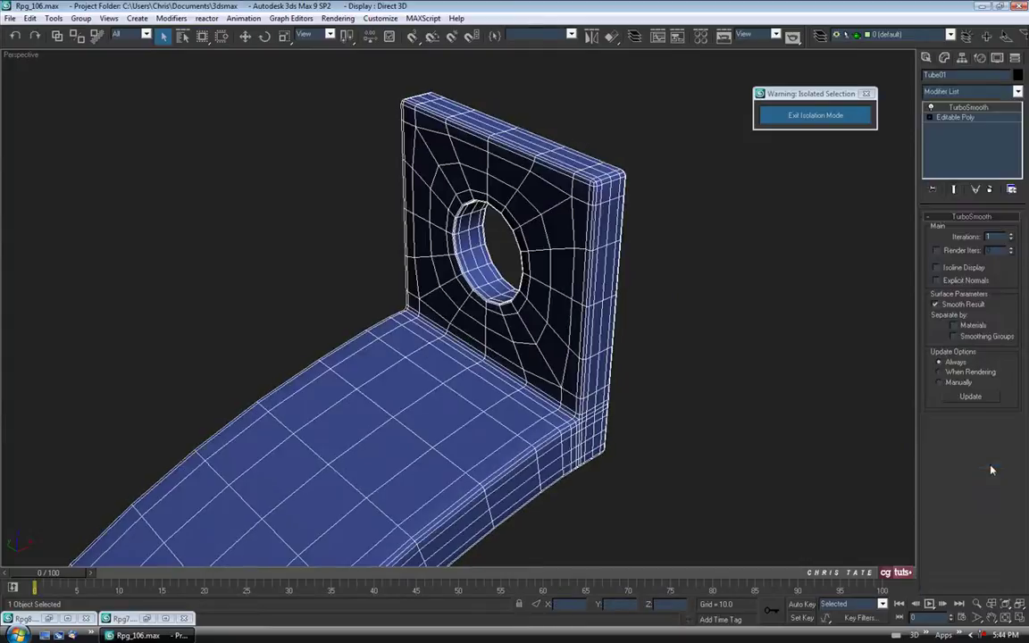
left_click(1010, 235)
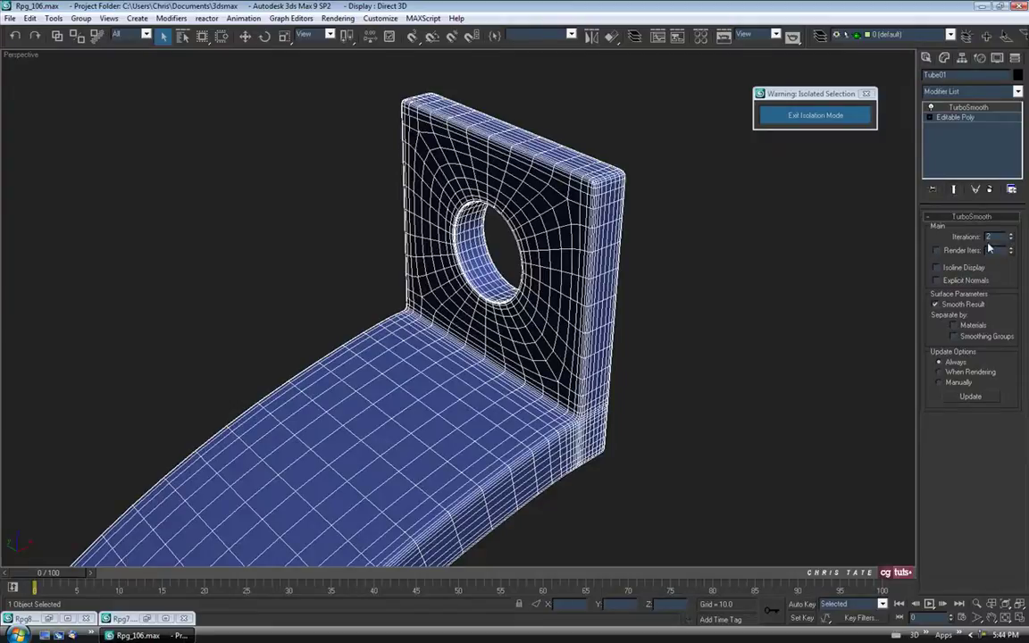
left_click(935, 268)
- Compare the smoothed bracket with its base mesh and remove the TurboSmooth modifier
mouse_move(519, 328)
middle_mouse_down("alt")
mouse_move(588, 349)
mouse_move(604, 331)
mouse_move(537, 340)
mouse_move(572, 344)
mouse_move(581, 342)
mouse_move(565, 333)
mouse_move(431, 335)
mouse_move(409, 324)
mouse_move(409, 283)
mouse_move(503, 308)
mouse_move(538, 340)
mouse_move(467, 381)
mouse_move(494, 376)
mouse_move(513, 390)
mouse_move(550, 378)
middle_mouse_up("alt")
key("F4")
key("F4")
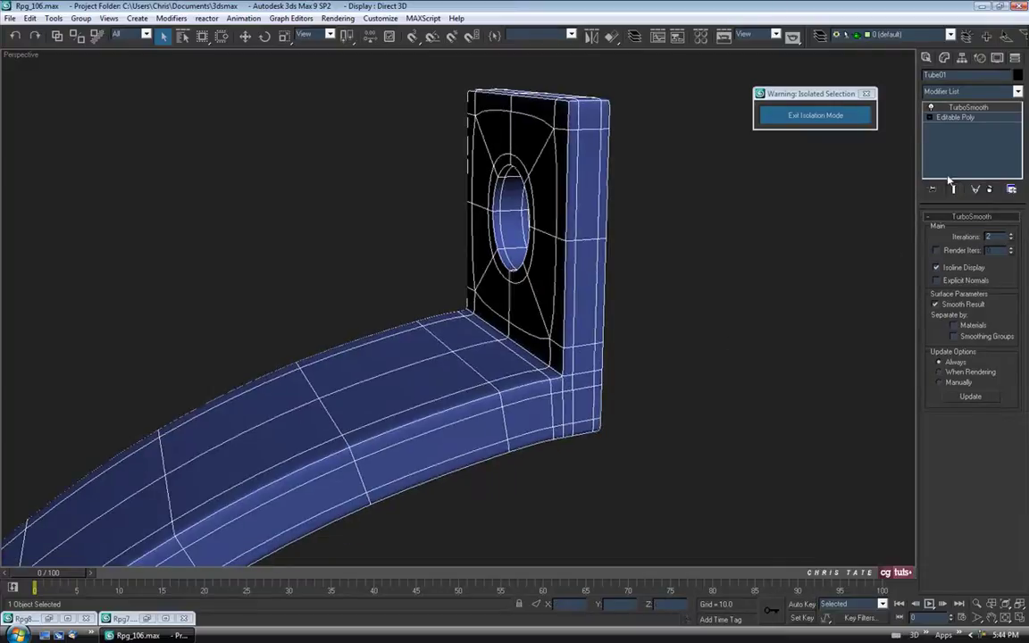
left_click(955, 118)
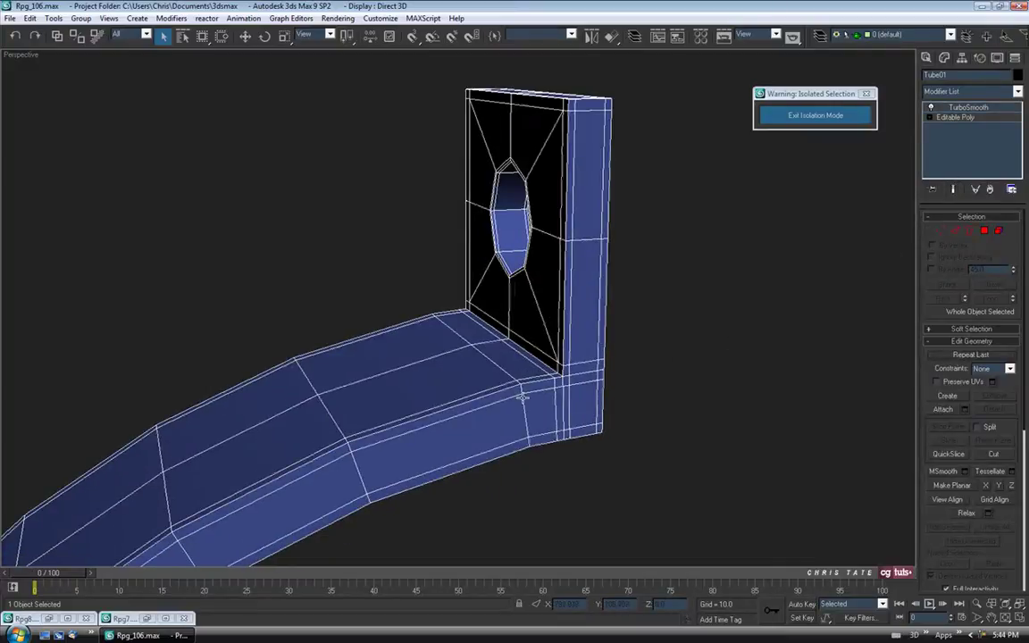
mouse_move(555, 410)
middle_mouse_down("alt")
mouse_move(537, 475)
mouse_move(524, 395)
mouse_move(539, 413)
middle_mouse_up("alt")
middle_click_drag(486, 373, 607, 384, "alt")
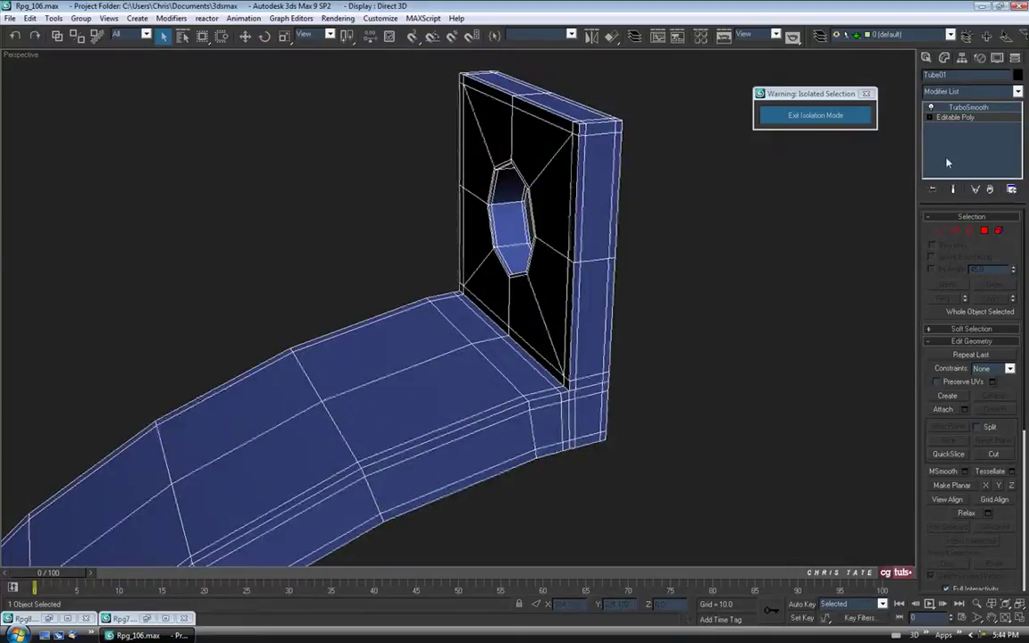
left_click(952, 108)
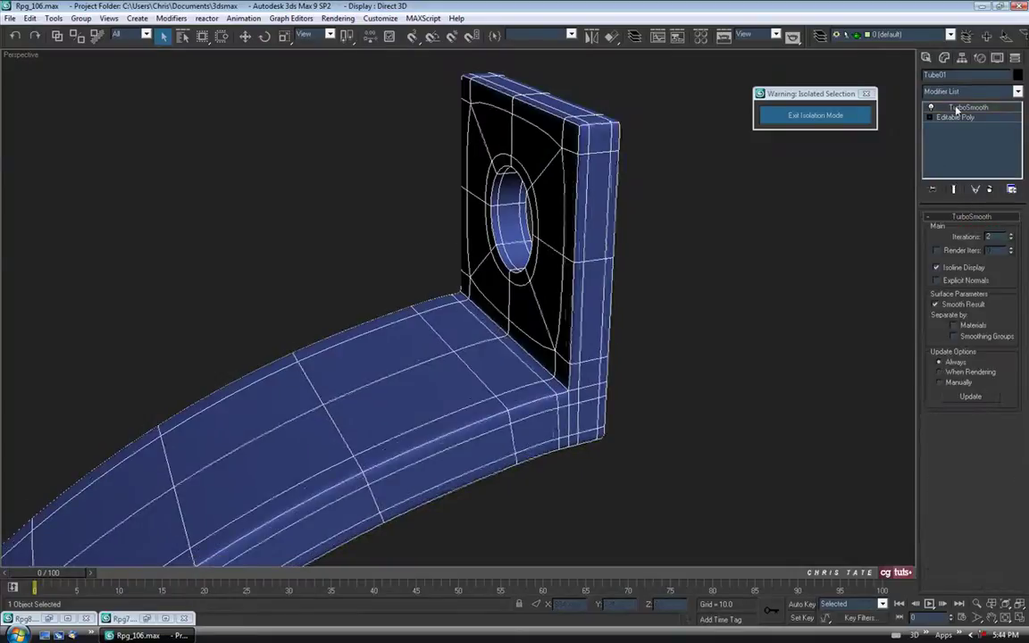
left_click(987, 188)
- Save the scene as a new incremental version, Rpg_107
middle_click_drag(536, 340, 578, 332, "alt")
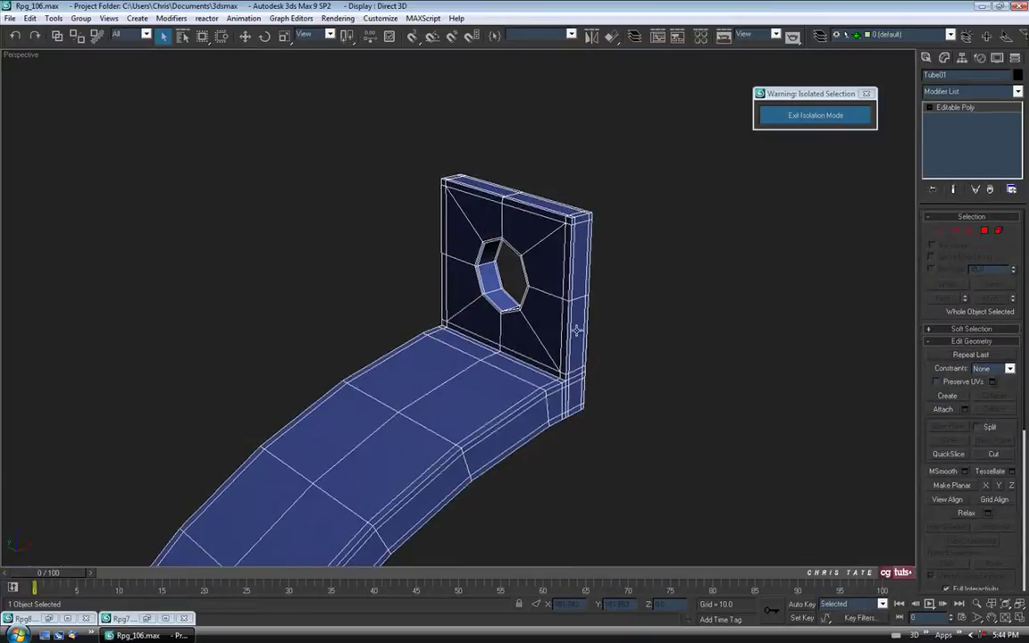
left_click(9, 18)
left_click(32, 106)
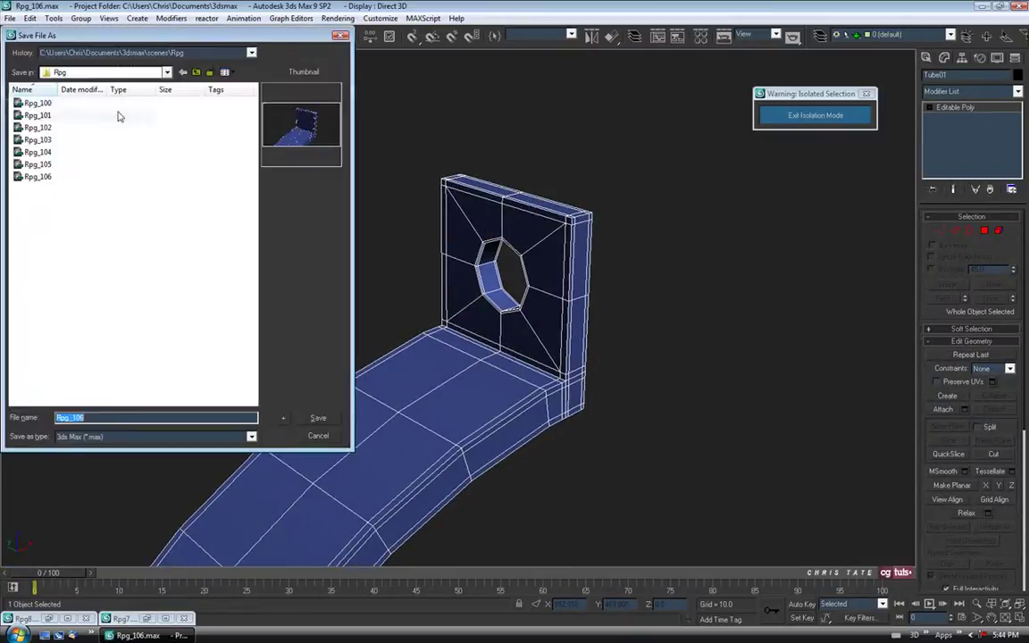
left_click(282, 420)
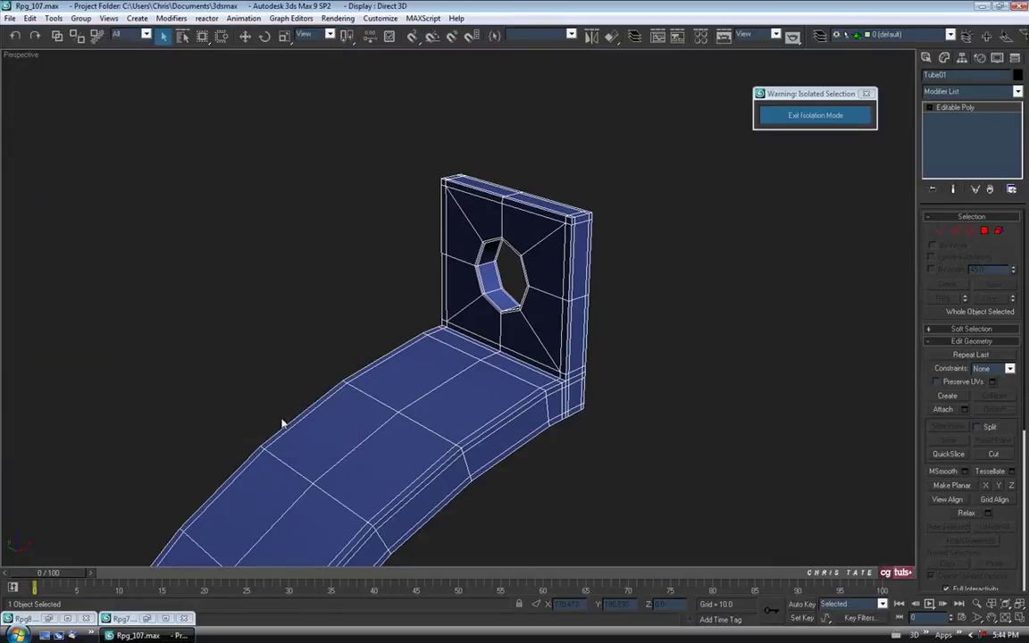
- Examine the clamp on the wooden barrel in the rpg8.jpg reference image against the modelled band, and minimize the image
middle_click_drag(478, 419, 473, 391)
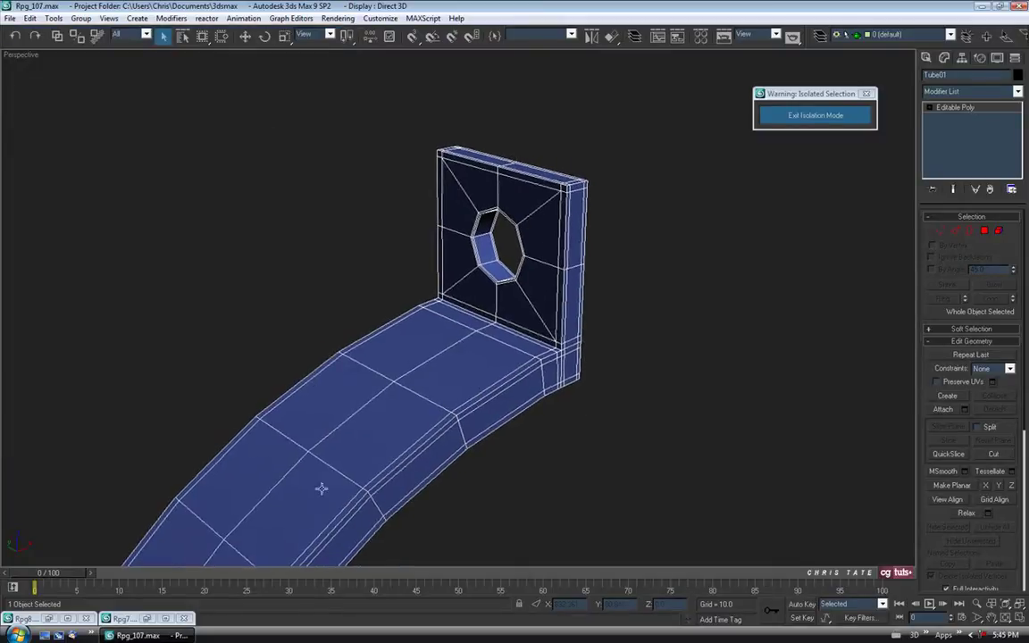
left_click(50, 619)
left_click_drag(585, 136, 273, 104)
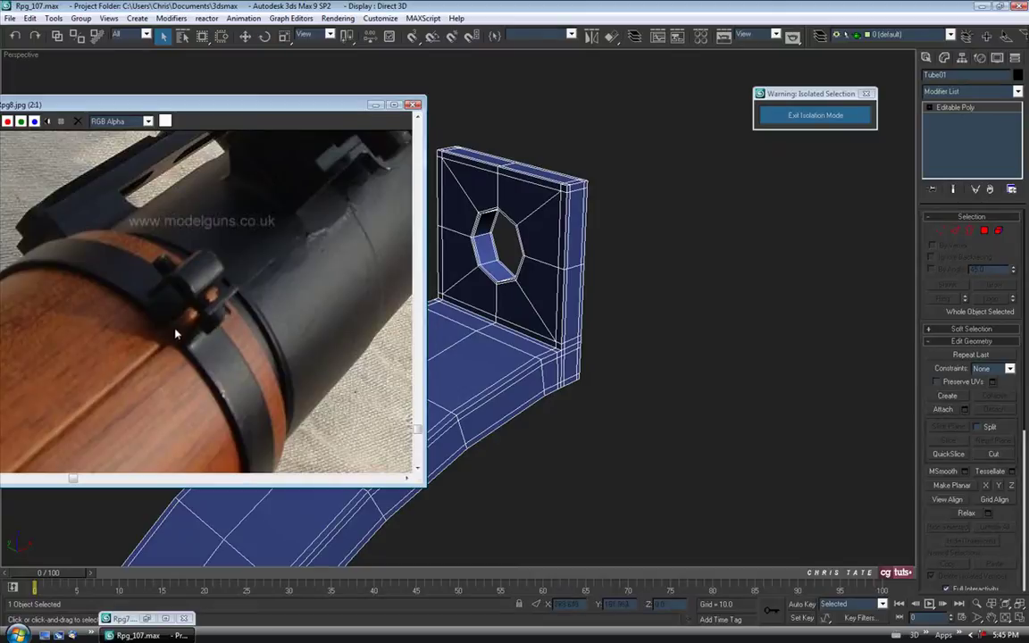
scroll(622, 324, "down", 4)
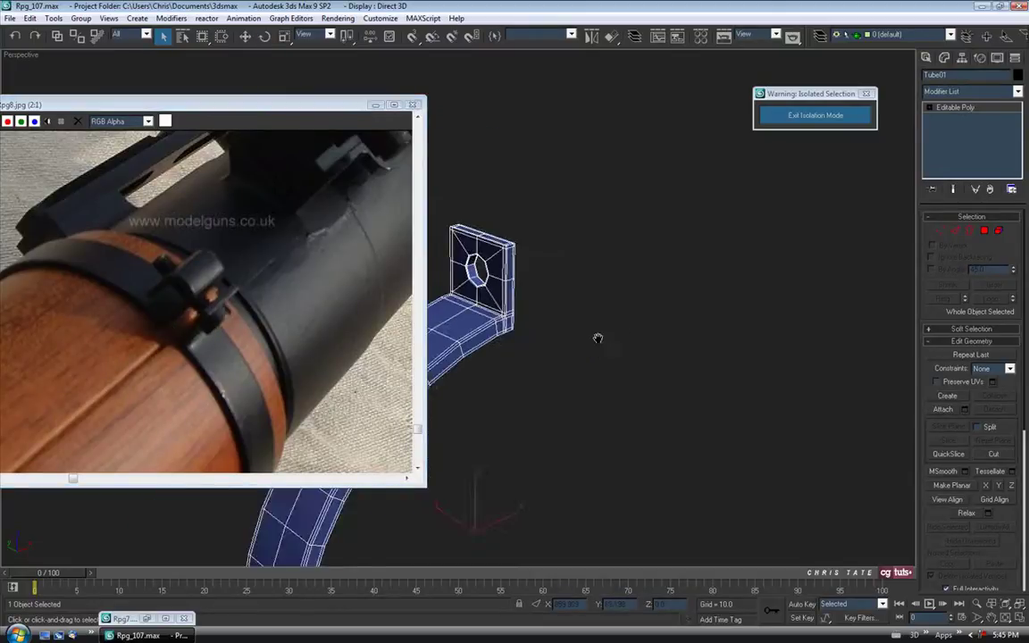
scroll(536, 231, "up", 2)
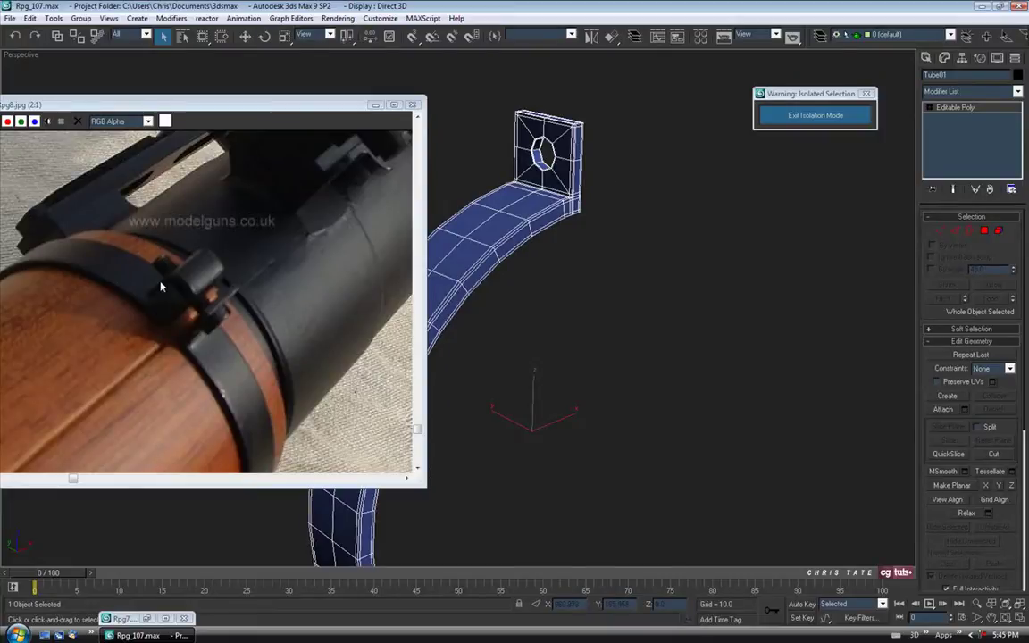
left_click(375, 104)
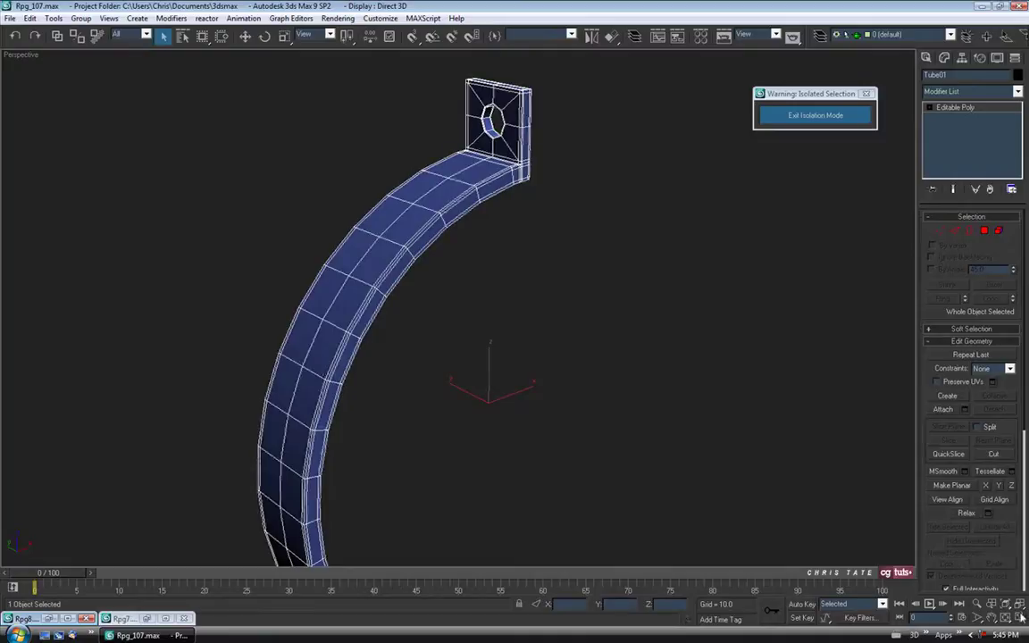
- Add a Symmetry modifier to the half clamp band in the Front view, mirroring it about X with Flip enabled
left_click(1017, 615)
scroll(631, 168, "up", 1)
scroll(632, 167, "down", 4)
middle_click_drag(643, 210, 668, 166)
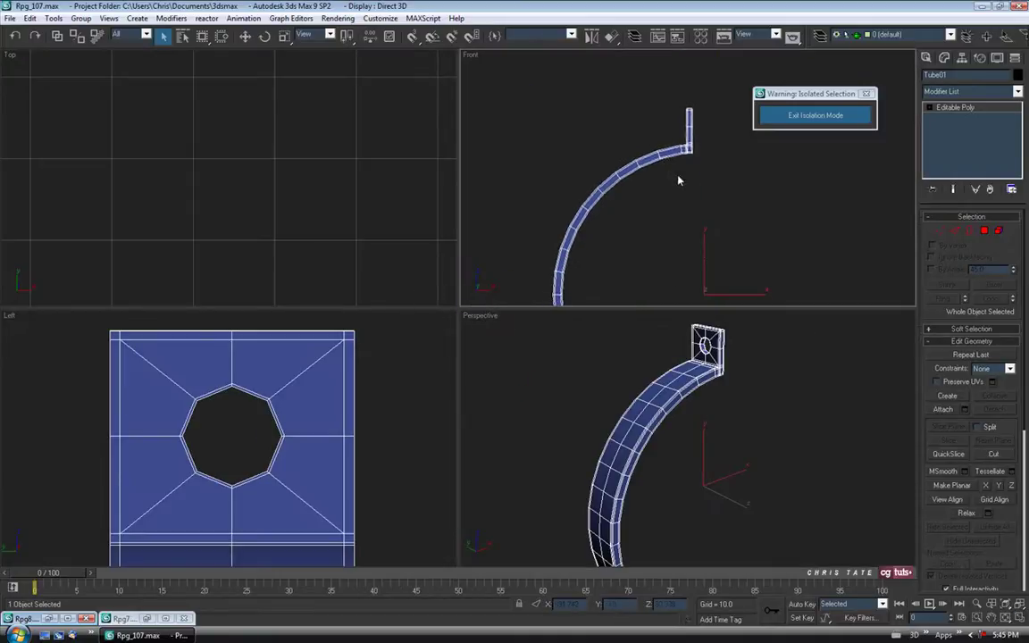
key("alt+w")
middle_click_drag(671, 298, 542, 147)
scroll(508, 235, "down", 1)
middle_click_drag(507, 235, 493, 212)
scroll(486, 170, "down", 2)
left_click(1017, 95)
left_click_drag(1019, 134, 1018, 319)
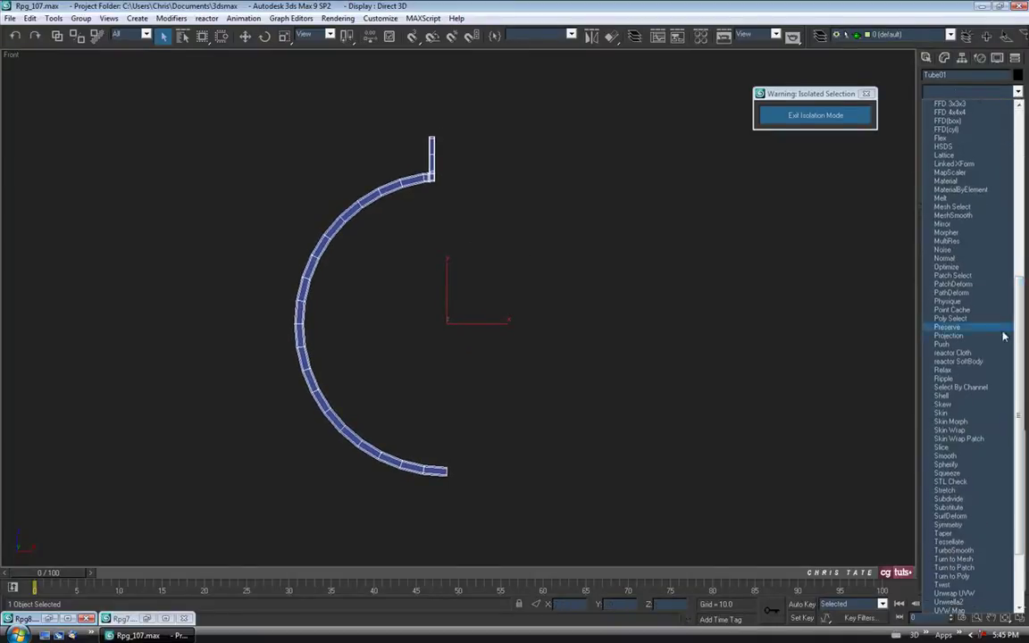
left_click(982, 524)
middle_click_drag(566, 210, 566, 216)
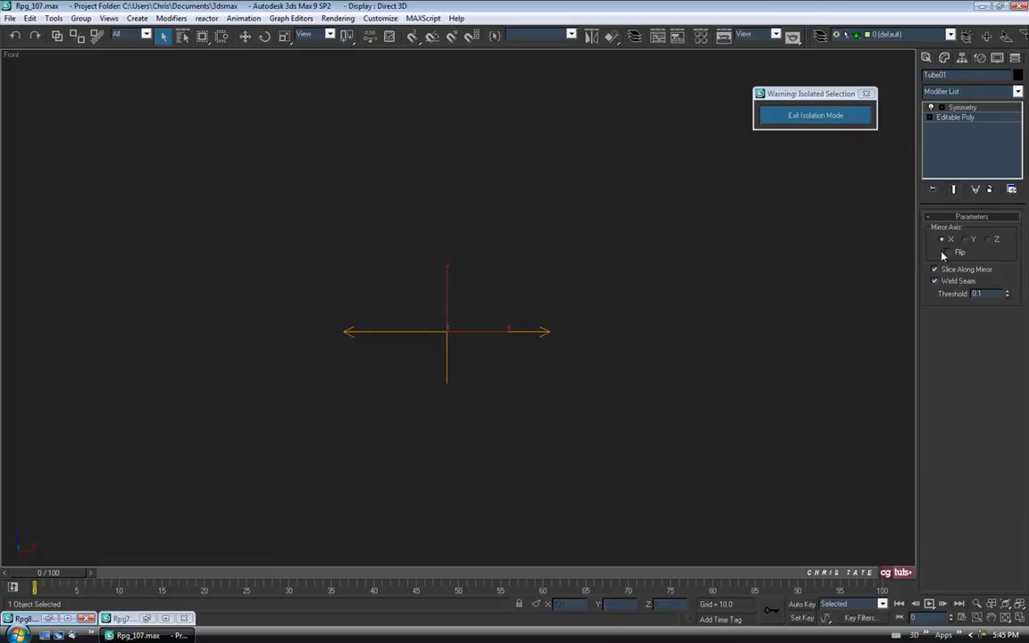
left_click(948, 252)
- Convert the mirrored clamp band to an Editable Poly, collapsing the Symmetry modifier
middle_click_drag(482, 225, 475, 209)
scroll(425, 194, "up", 3)
scroll(425, 194, "up", 2)
middle_click_drag(429, 168, 445, 127)
right_click(501, 167)
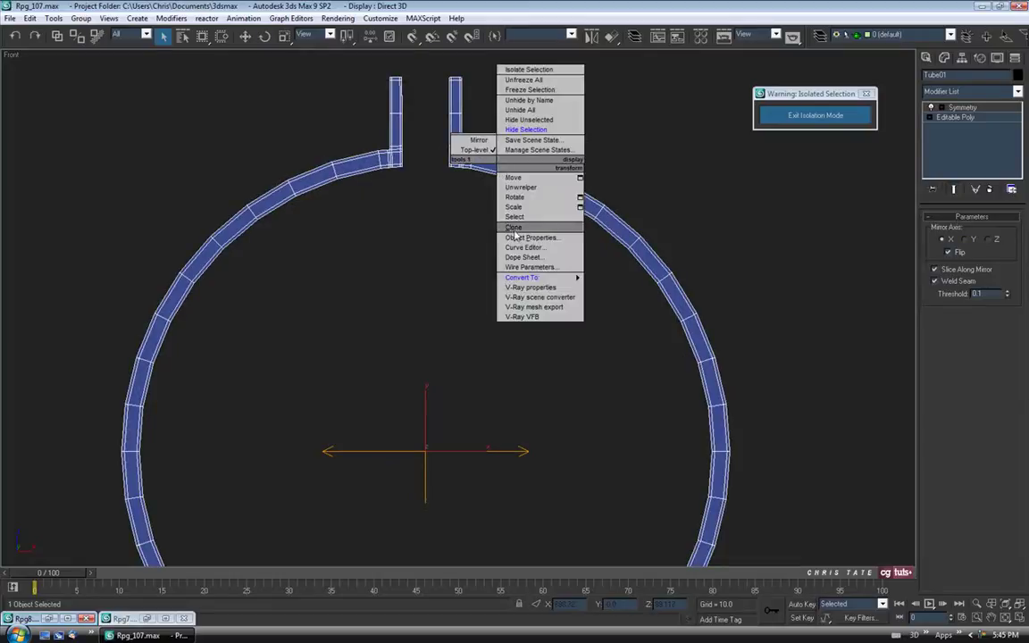
mouse_move(535, 278)
left_click(622, 288)
- Select the polygons of the mirrored upright end plate in the Front view and grow the selection once down to the band
middle_click_drag(443, 268, 504, 193)
scroll(447, 299, "up", 4)
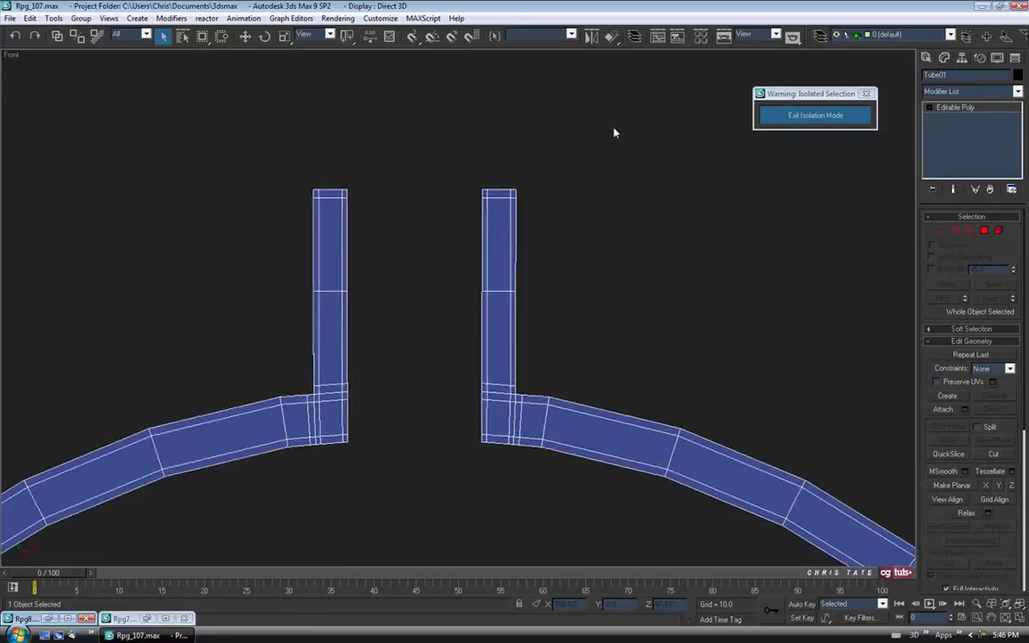
middle_click_drag(565, 342, 498, 333)
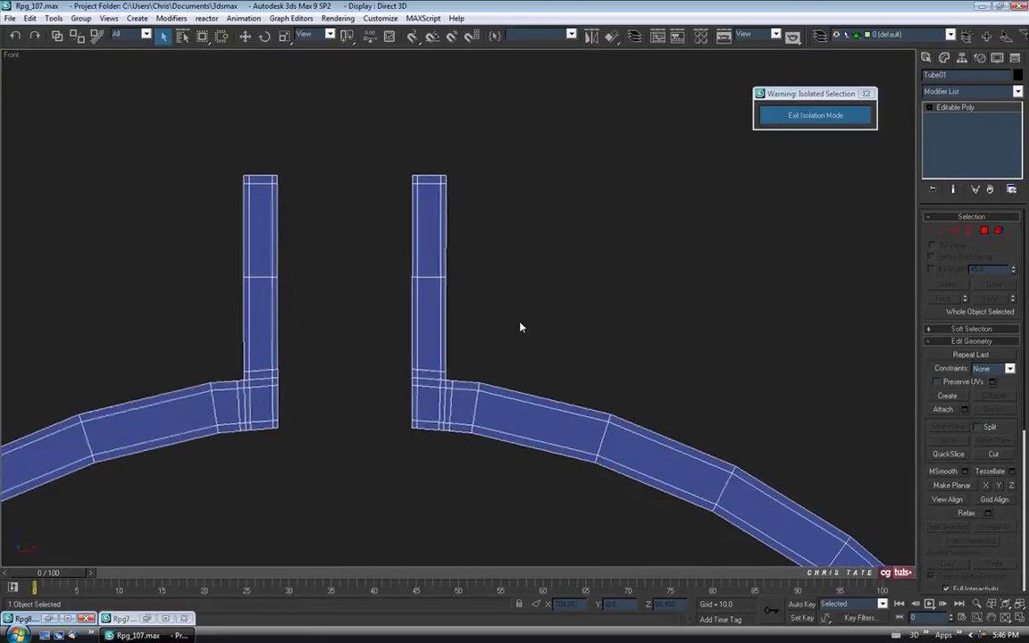
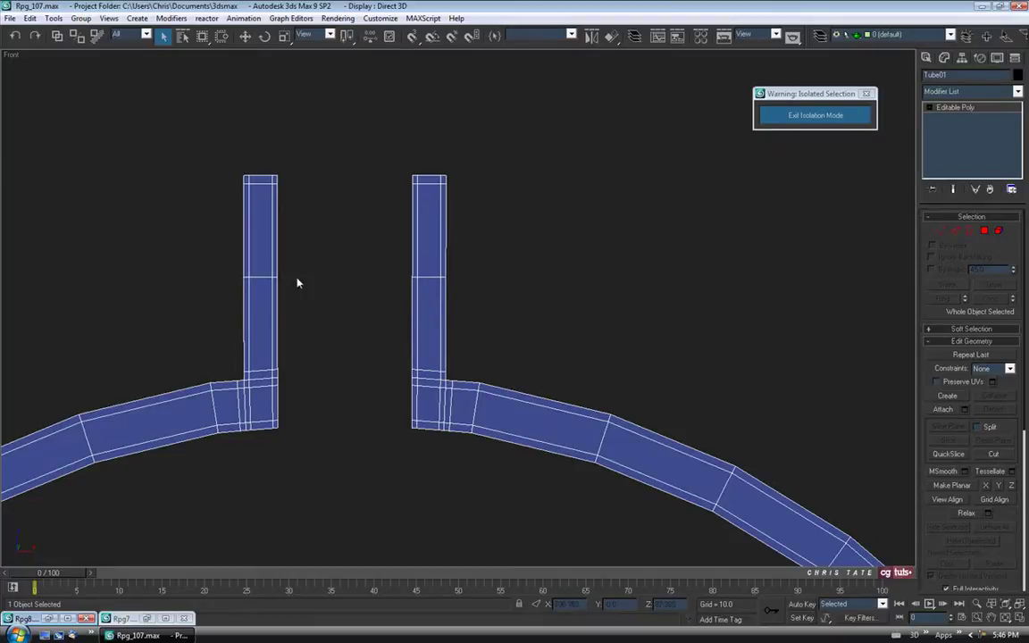
middle_click_drag(490, 323, 438, 268)
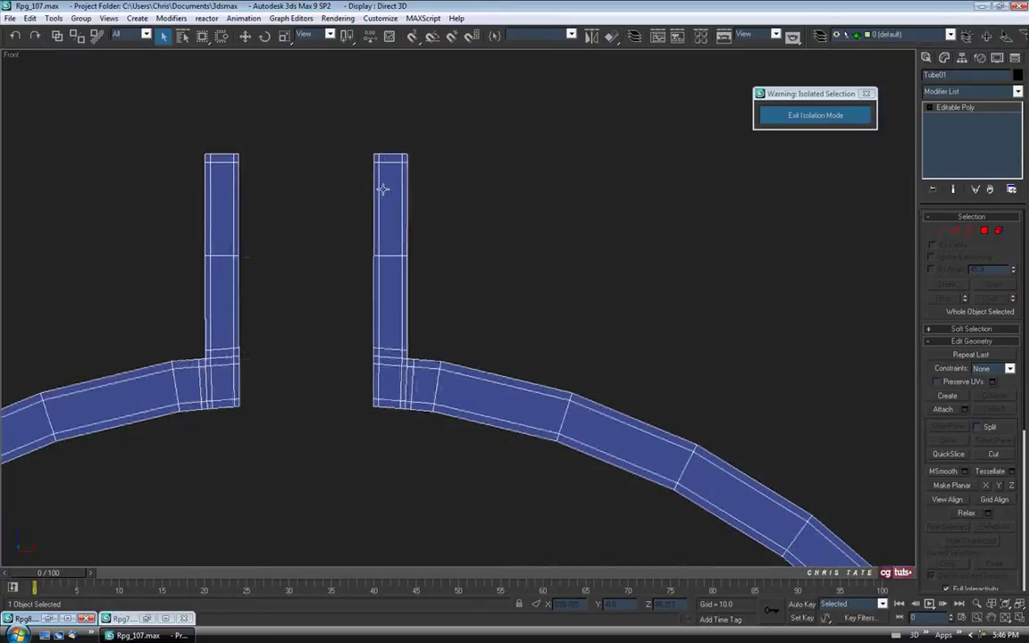
middle_click_drag(530, 294, 539, 312)
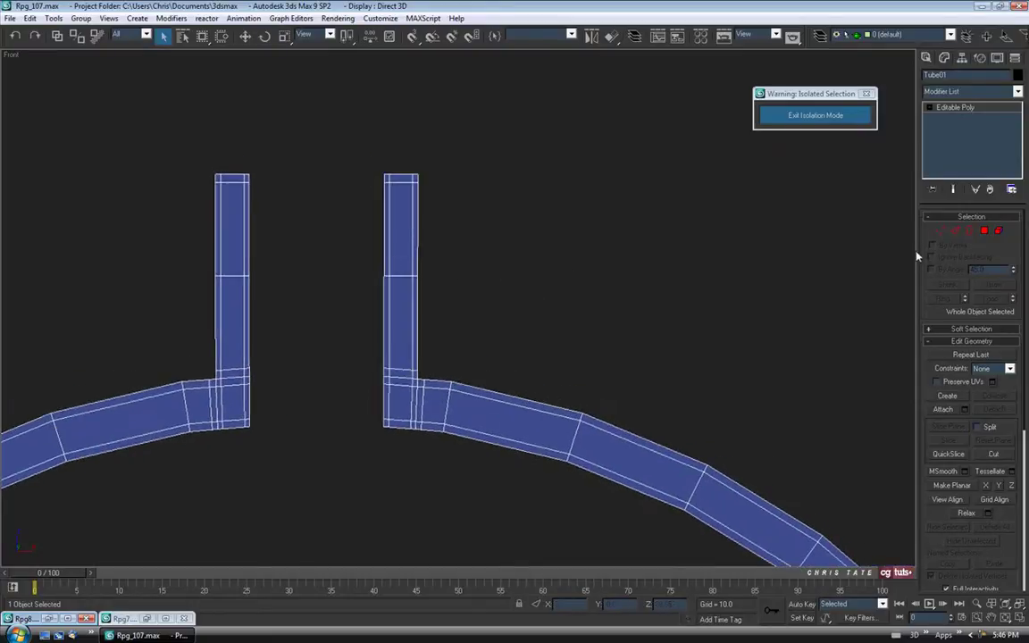
left_click(983, 231)
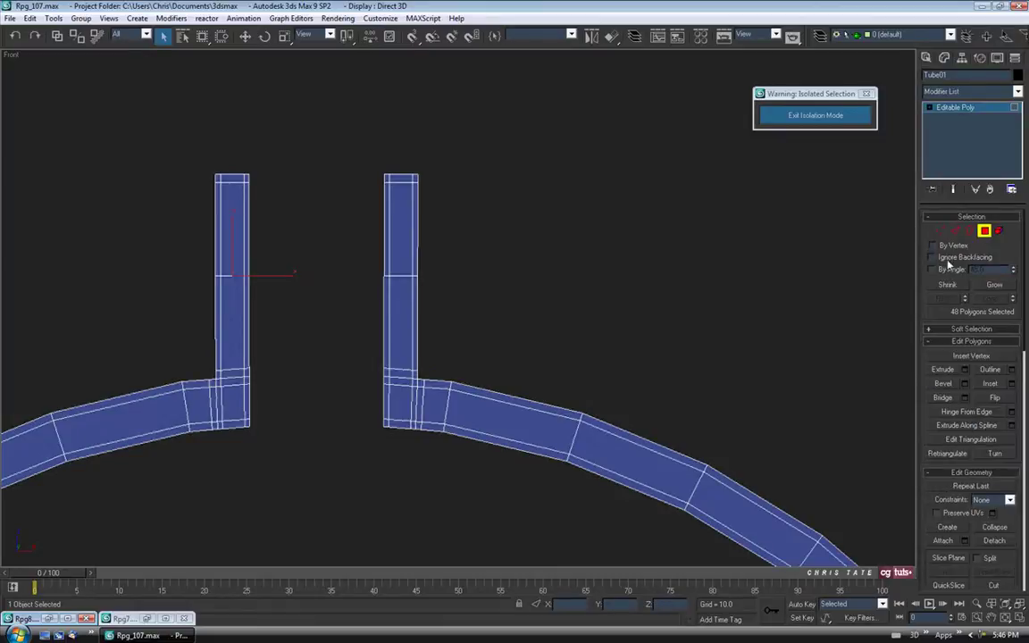
left_click_drag(349, 131, 458, 370)
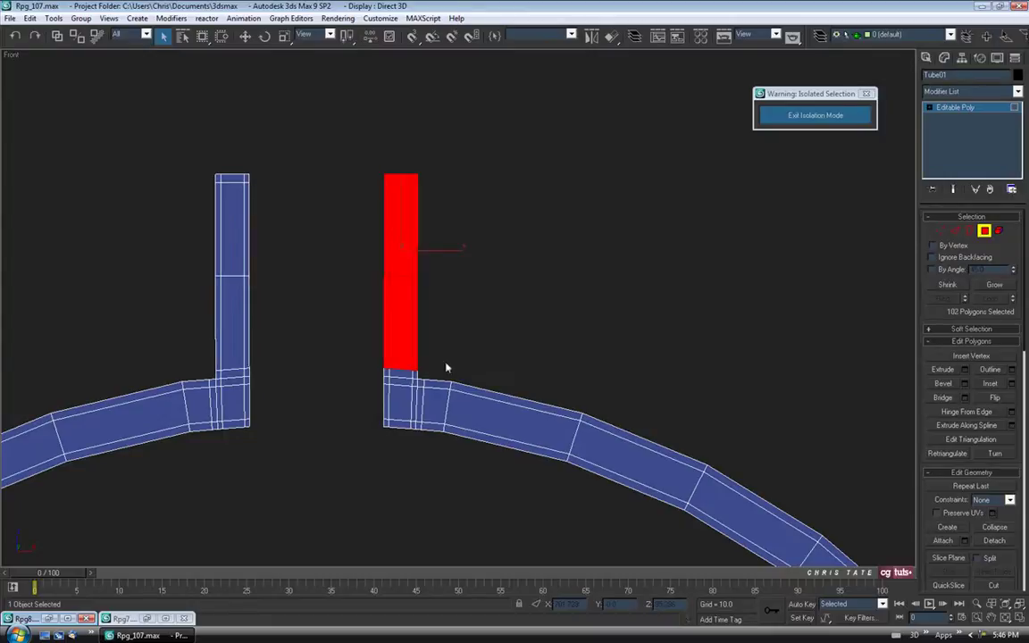
middle_click_drag(457, 362, 429, 310)
scroll(429, 310, "up", 2)
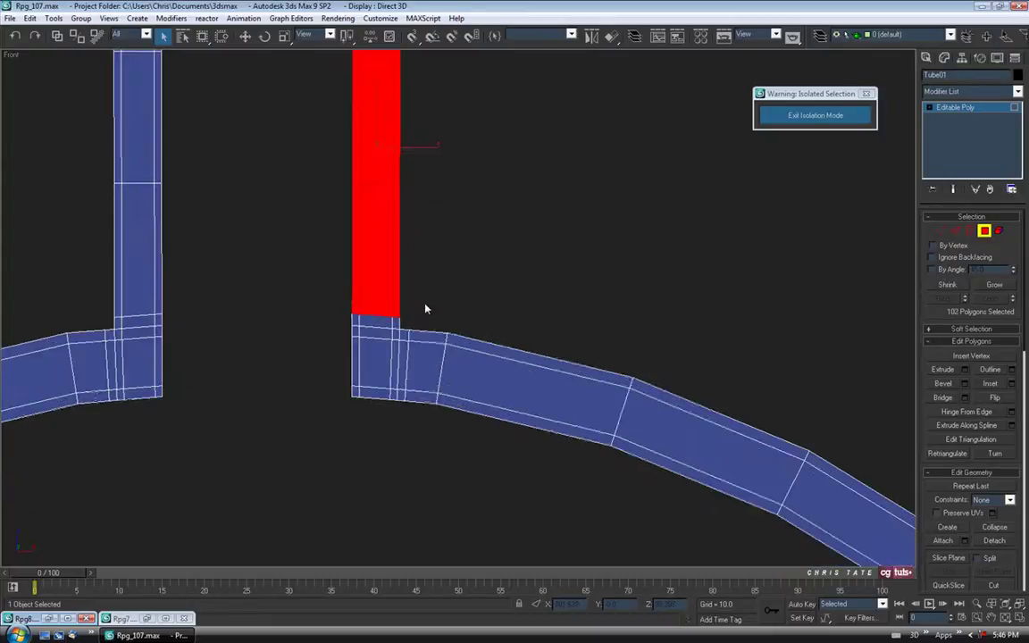
left_click(991, 285)
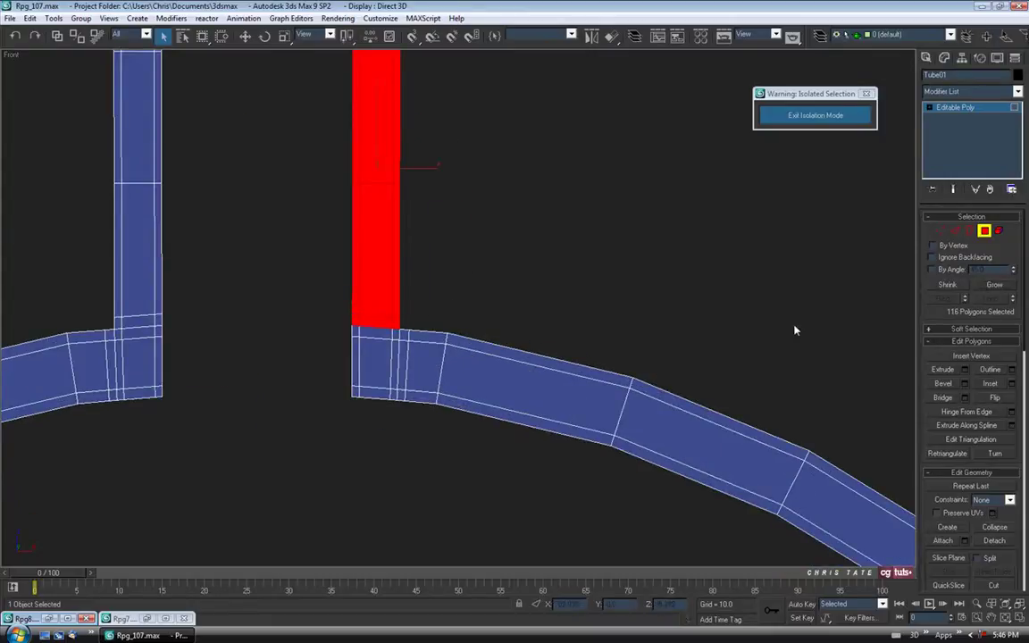
- Inspect the selected end plate polygons where they meet the band, in both the Front and Perspective views
scroll(418, 324, "up", 4)
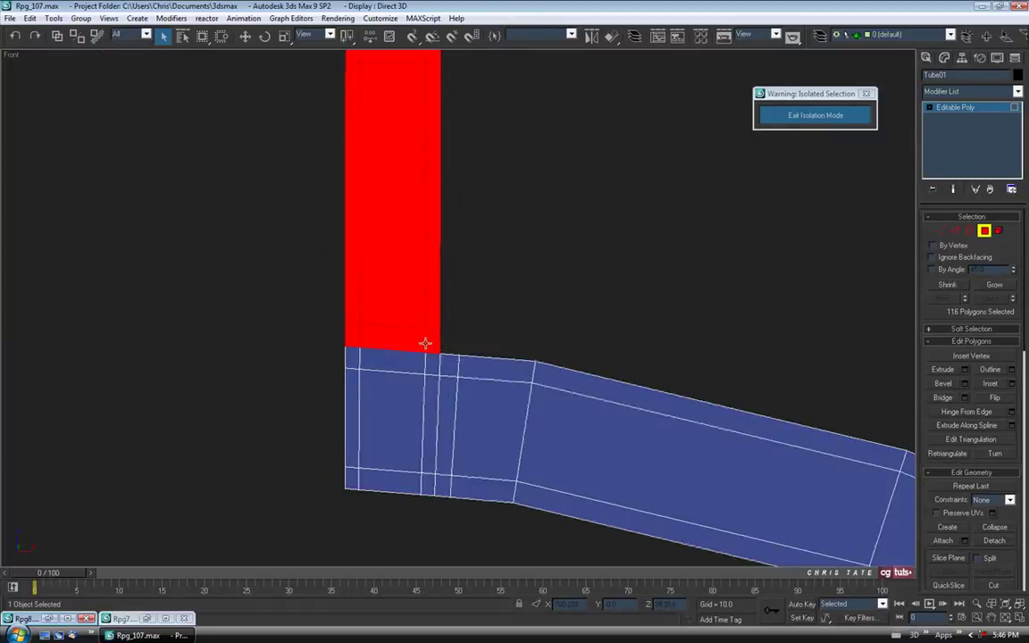
left_click(1021, 618)
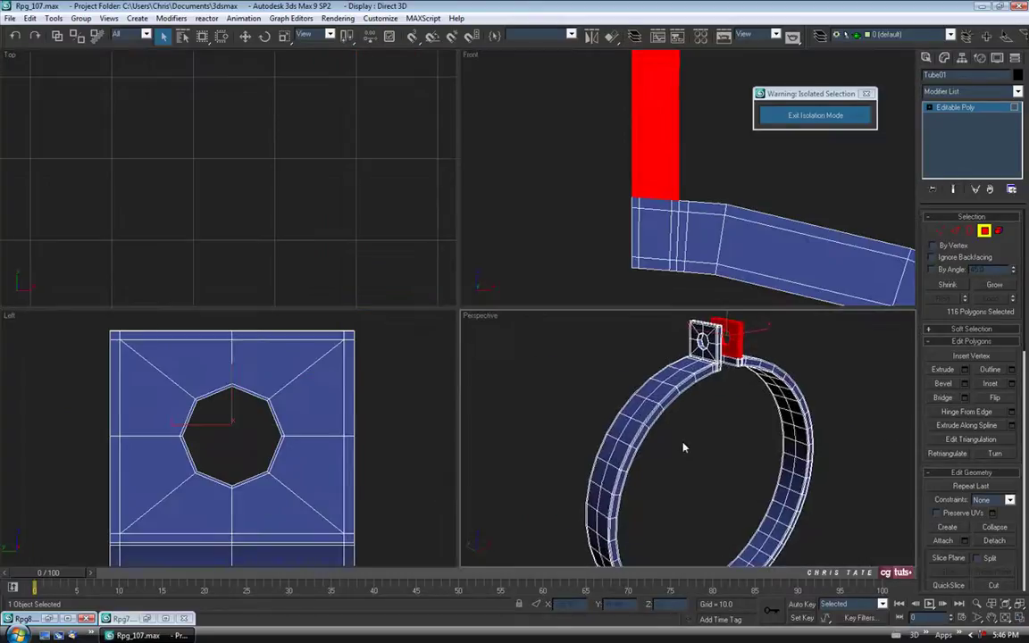
key("alt+w")
middle_click_drag(565, 376, 517, 404)
key("z")
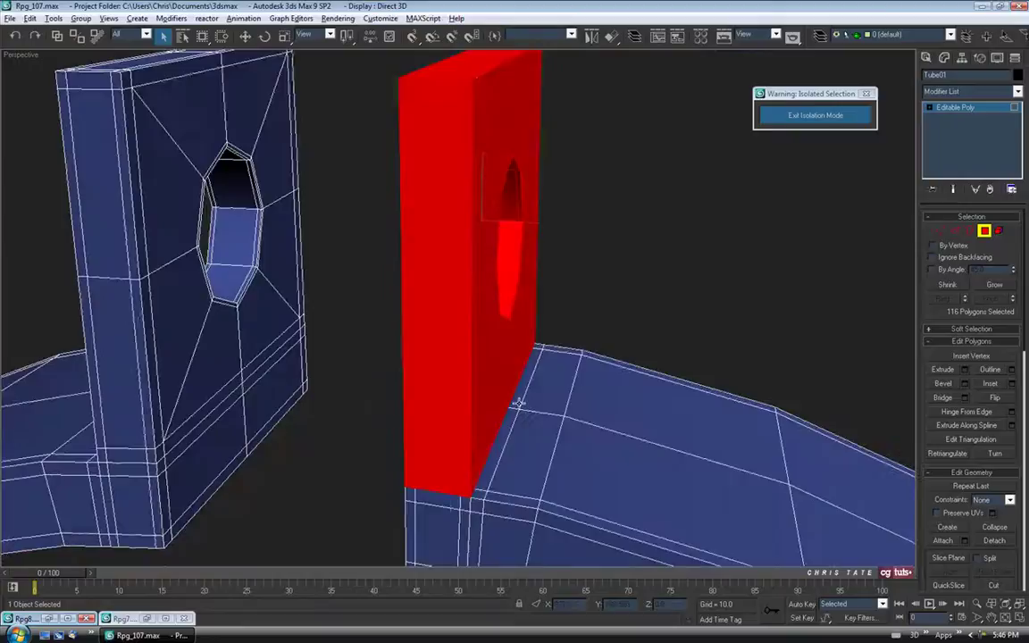
left_click(1019, 618)
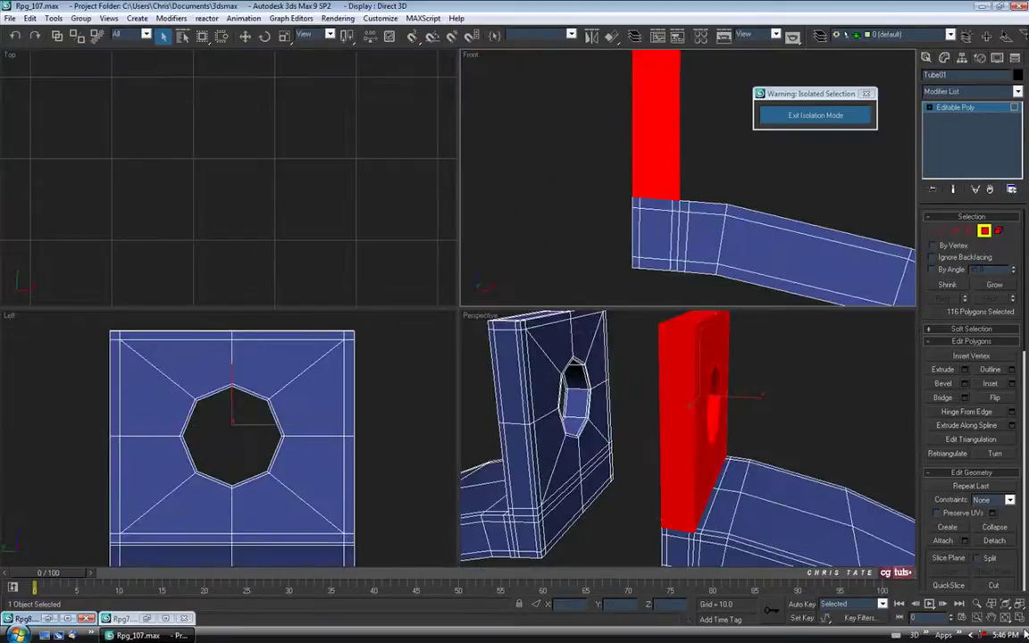
key("alt+w")
scroll(548, 237, "down", 5)
middle_click_drag(505, 149, 472, 218)
scroll(525, 199, "up", 2)
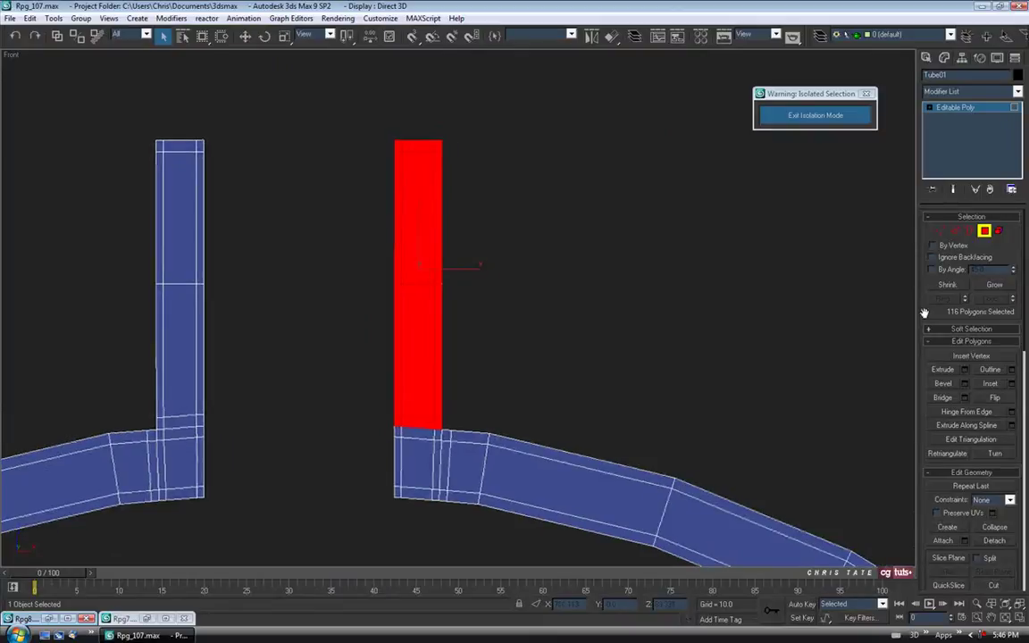
- Detach the selected end plate polygons as a clone named Object01
left_click_drag(929, 317, 922, 225)
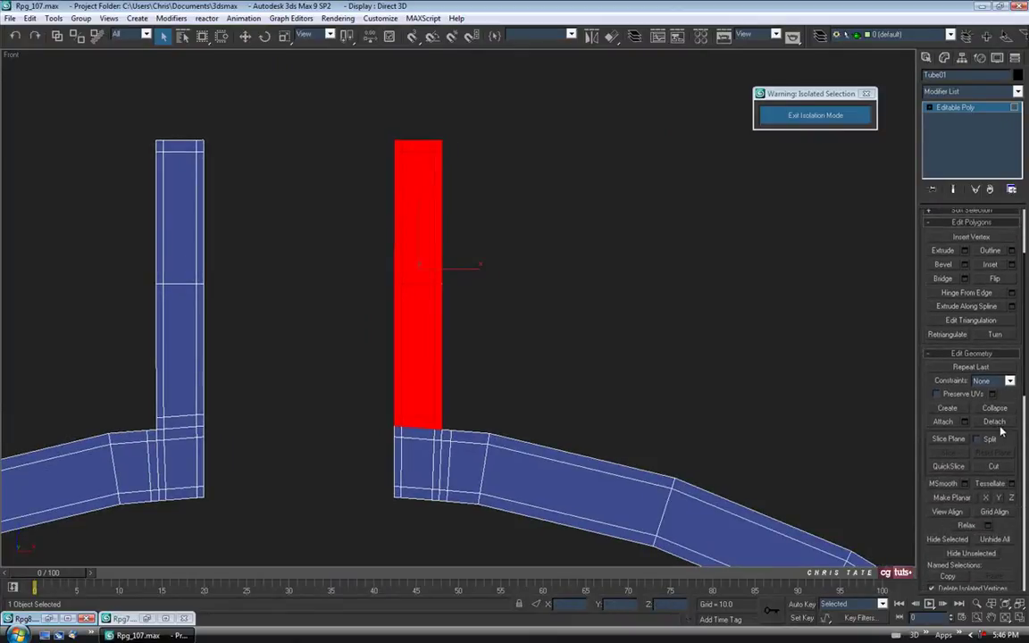
left_click(994, 421)
left_click_drag(718, 139, 719, 162)
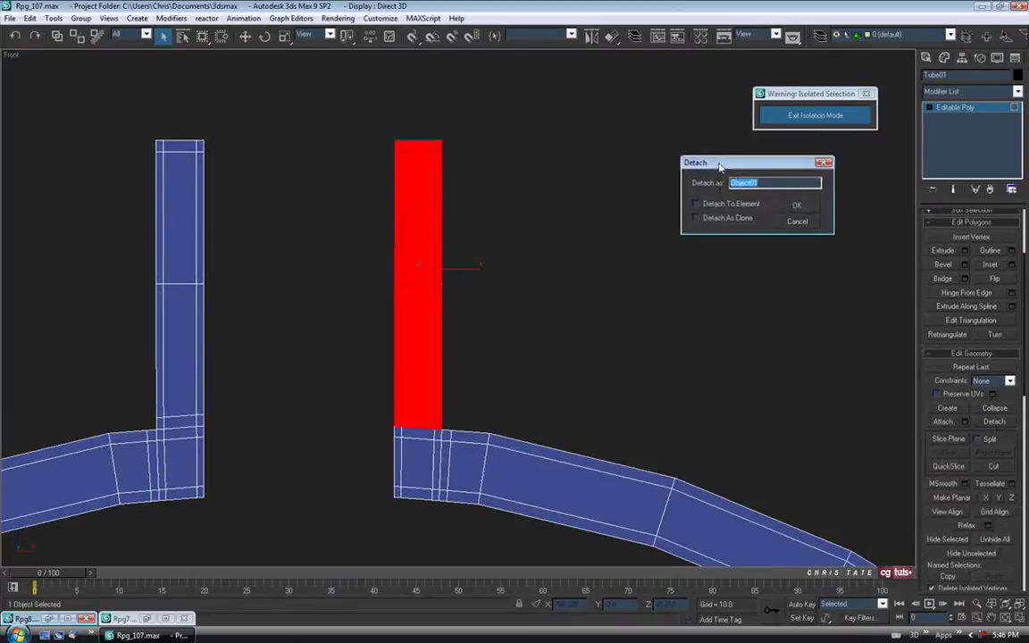
left_click(696, 217)
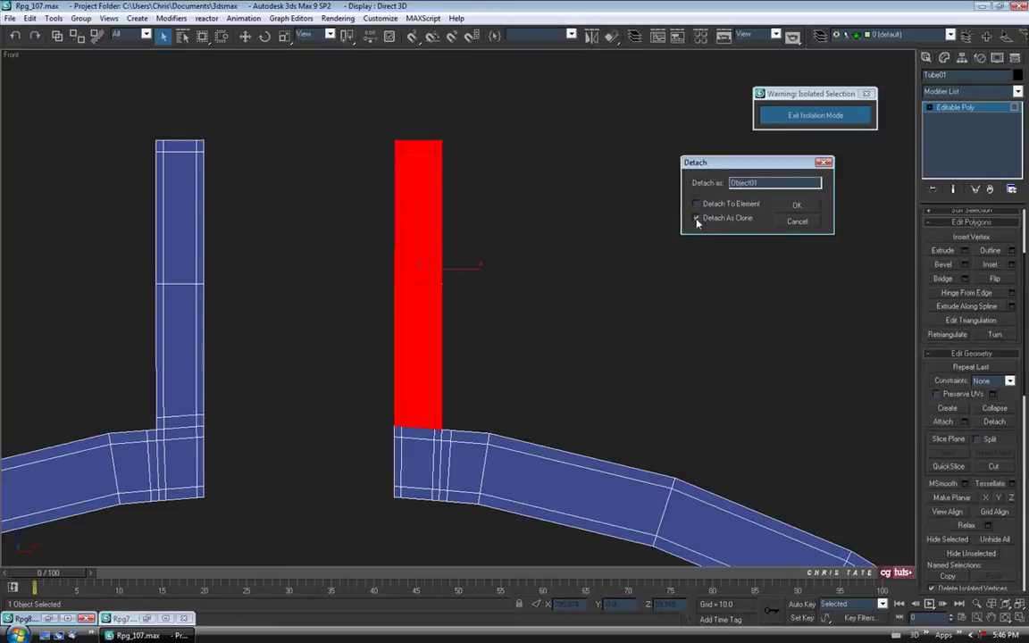
left_click(793, 212)
- Leave polygon editing, select the detached plate copy and center its pivot to the object
middle_click_drag(631, 305, 590, 297)
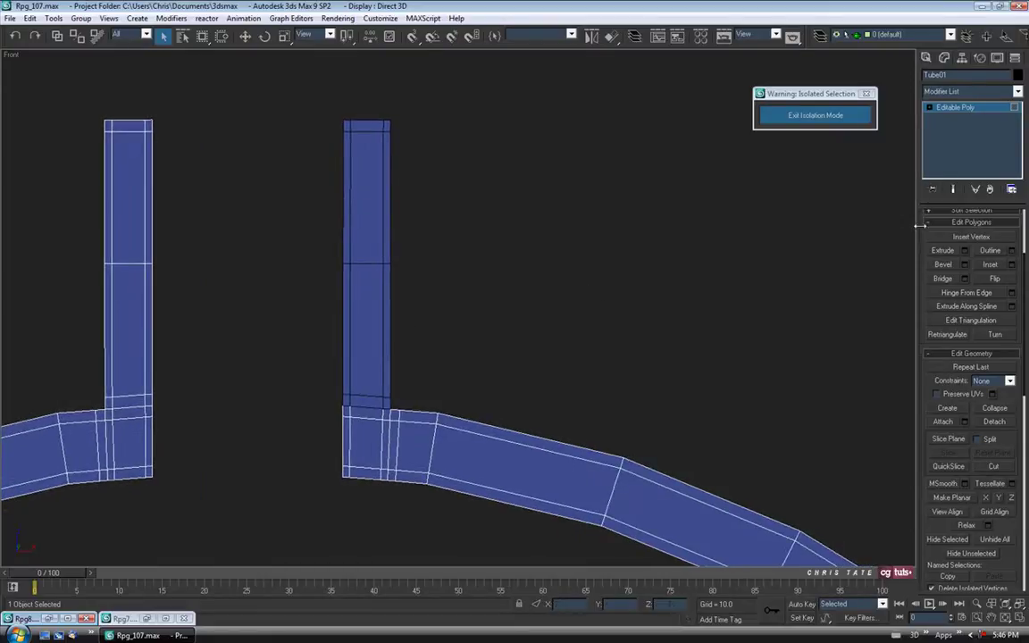
scroll(923, 242, "up", 3)
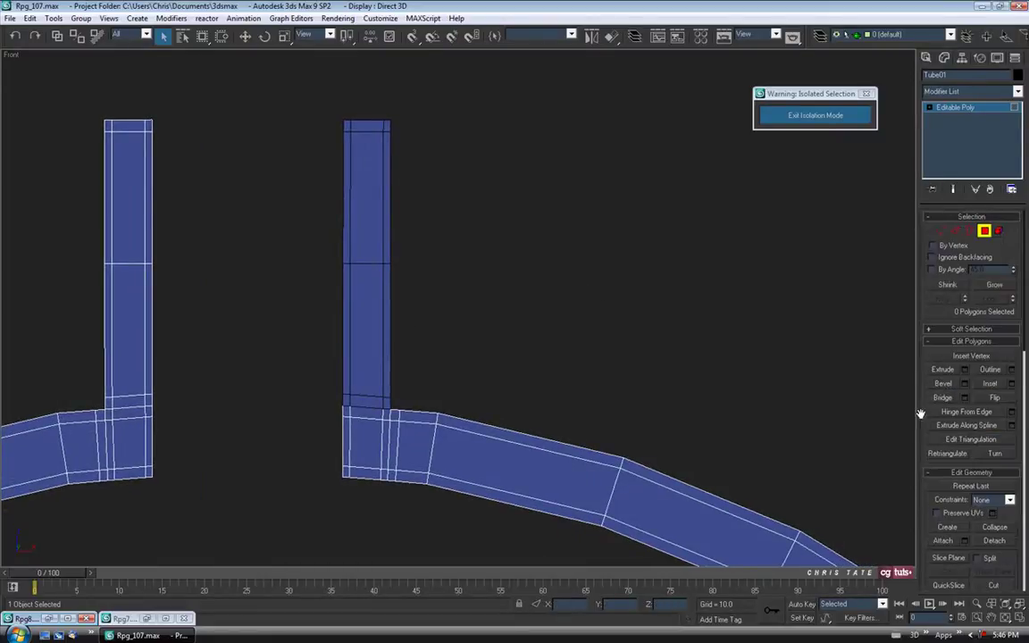
left_click(983, 230)
middle_click_drag(404, 283, 413, 270)
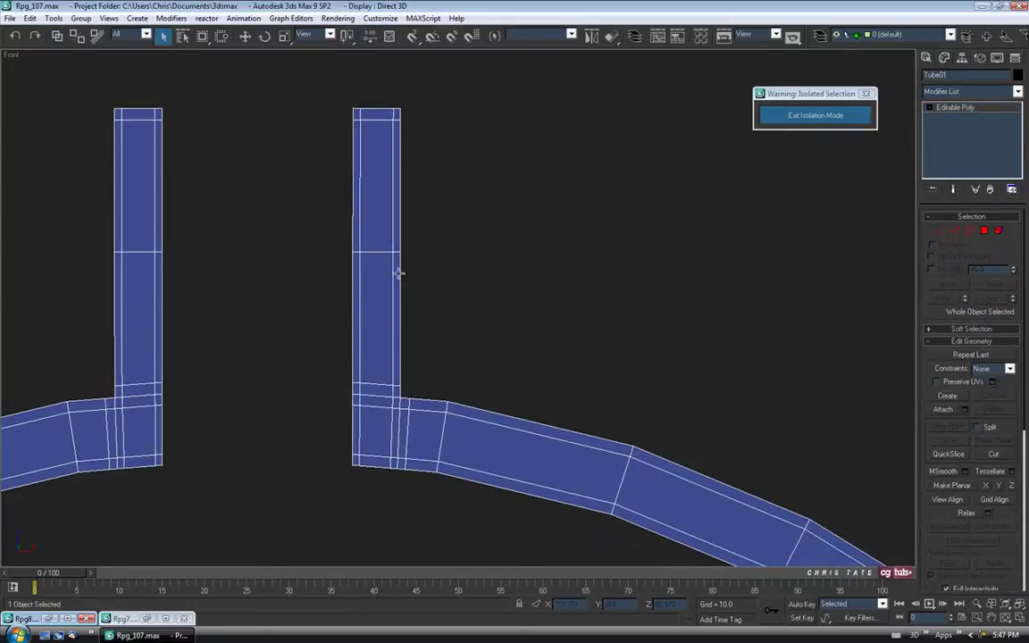
left_click(393, 270)
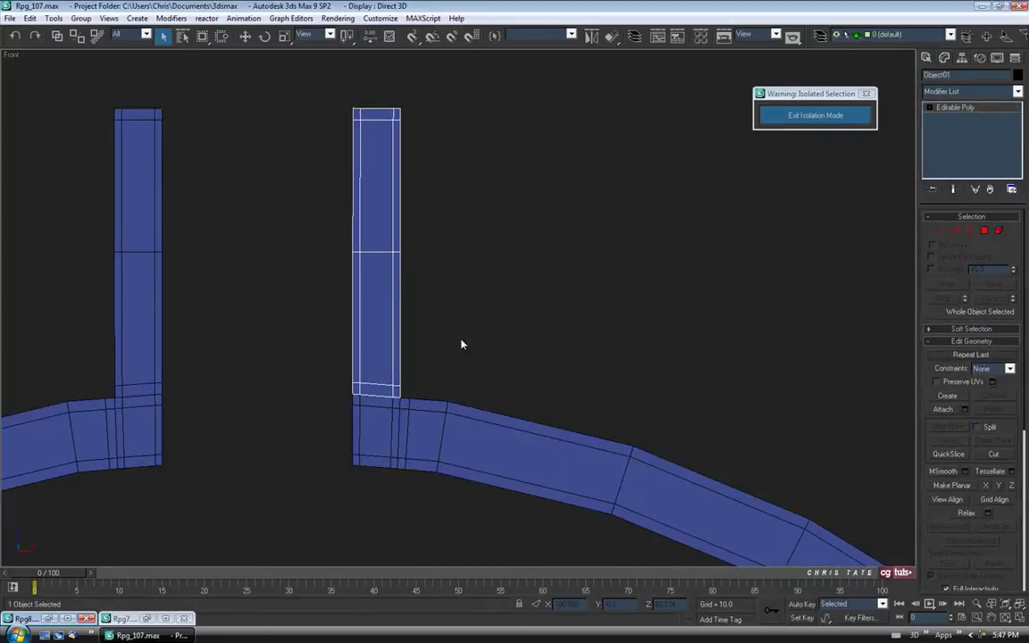
mouse_move(471, 323)
middle_mouse_down()
mouse_move(467, 341)
mouse_move(467, 314)
middle_mouse_up()
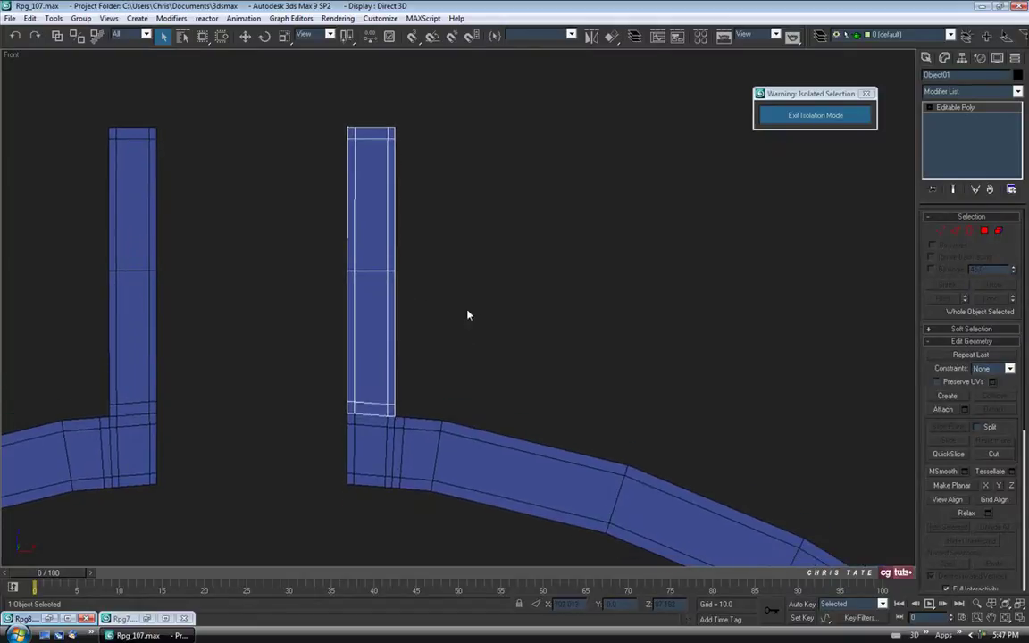
left_click(961, 58)
left_click(963, 136)
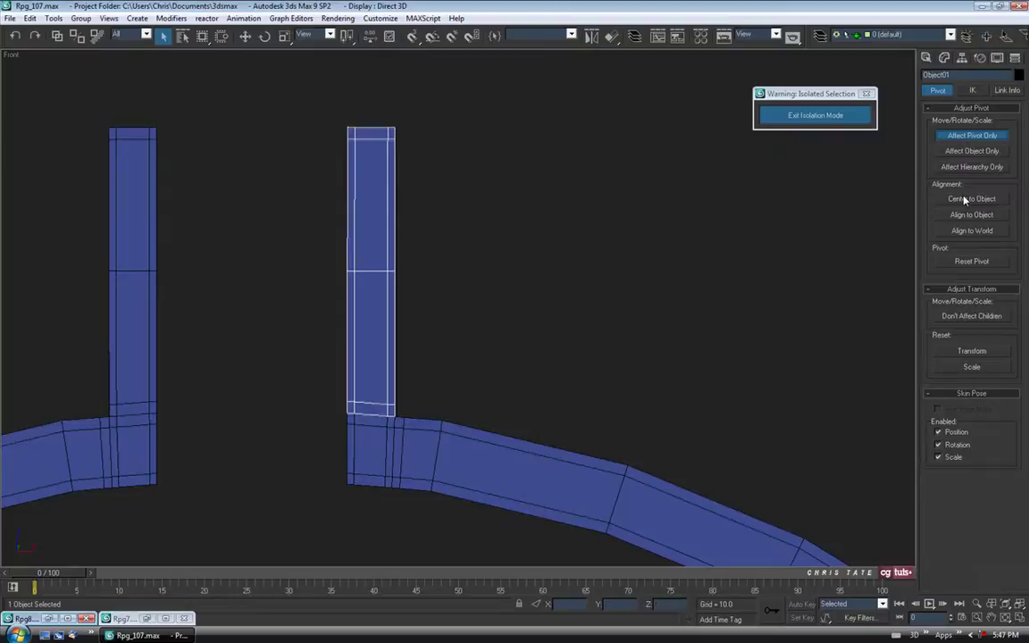
left_click(969, 133)
left_click(926, 58)
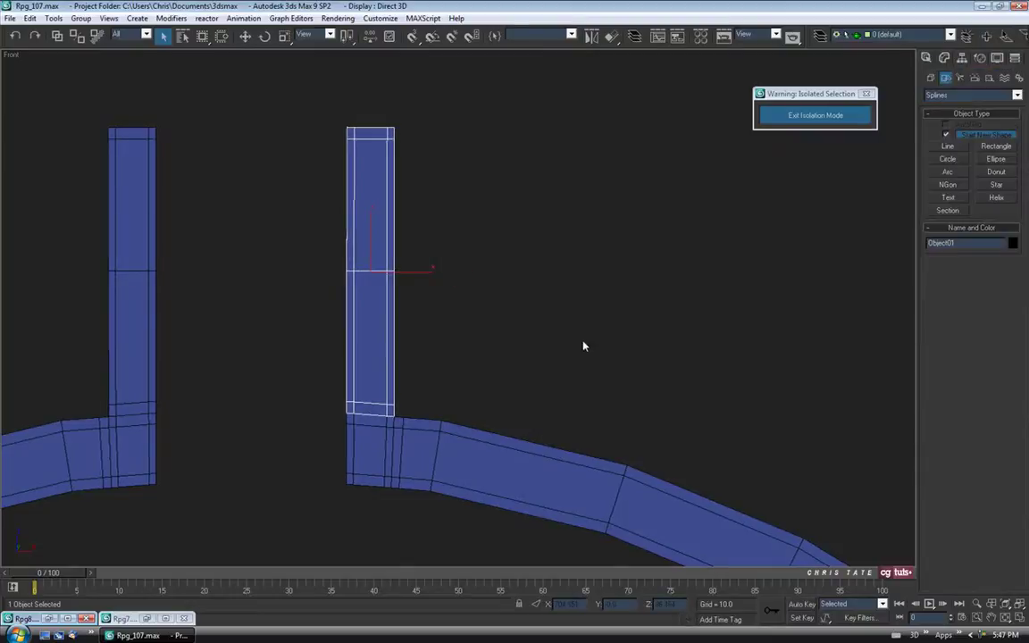
- Move the detached plate outward along X to about 702.04, leaving a small gap to the end plate as in the rpg8.jpg reference
left_click(246, 35)
left_click_drag(372, 265, 525, 281, "shift")
middle_click_drag(399, 436, 419, 410)
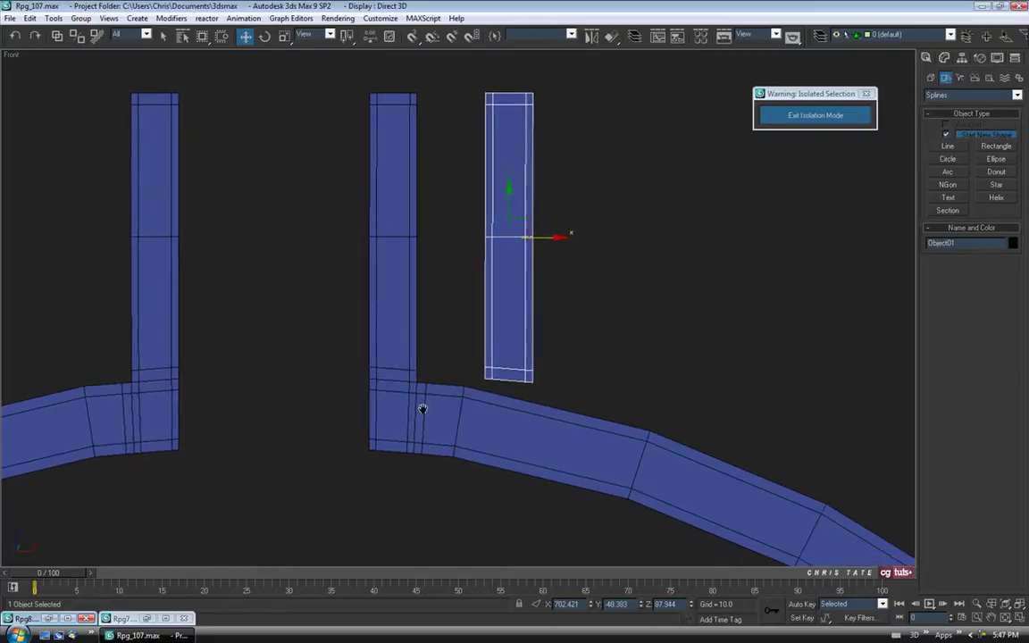
double_click(51, 619)
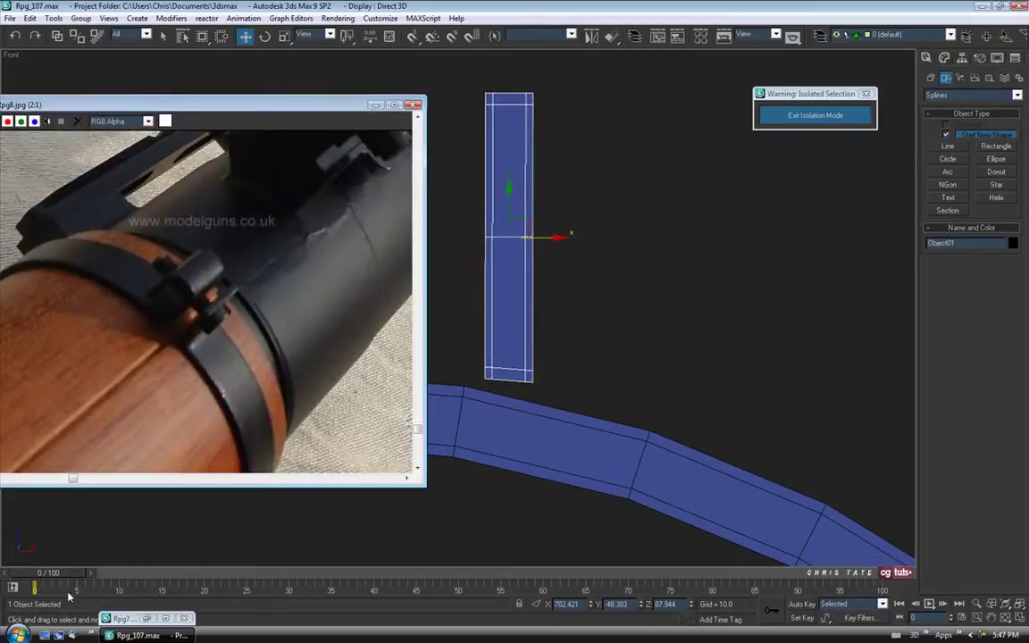
left_click(375, 104)
left_click_drag(546, 237, 528, 240)
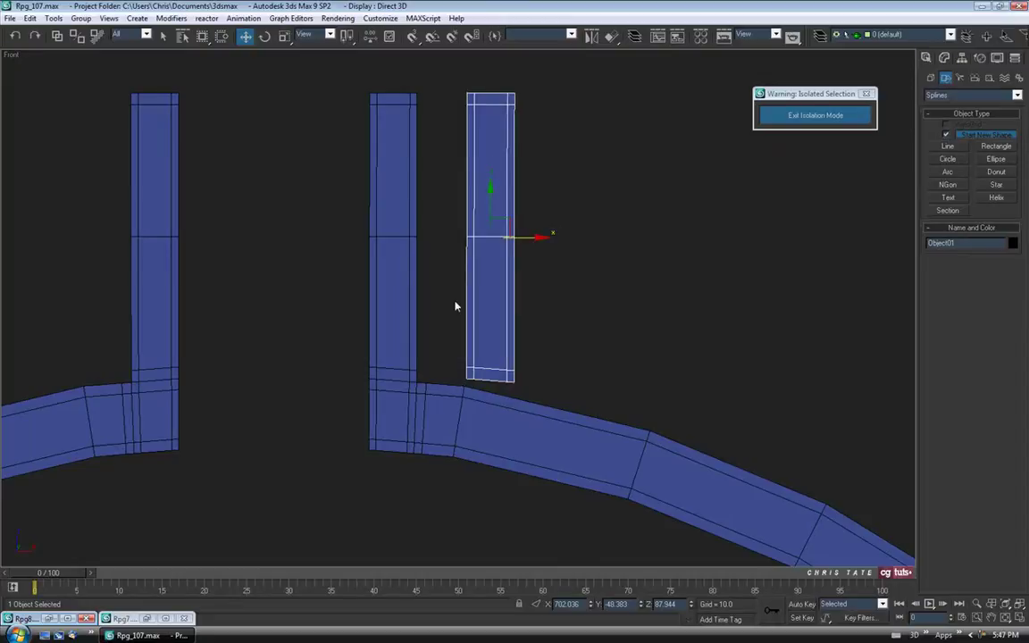
- Examine the detached plate's placement beside the clamp's end plates from several angles in the Perspective view
middle_click_drag(441, 261, 443, 292)
left_click(1017, 618)
right_click(717, 435)
left_click(1018, 619)
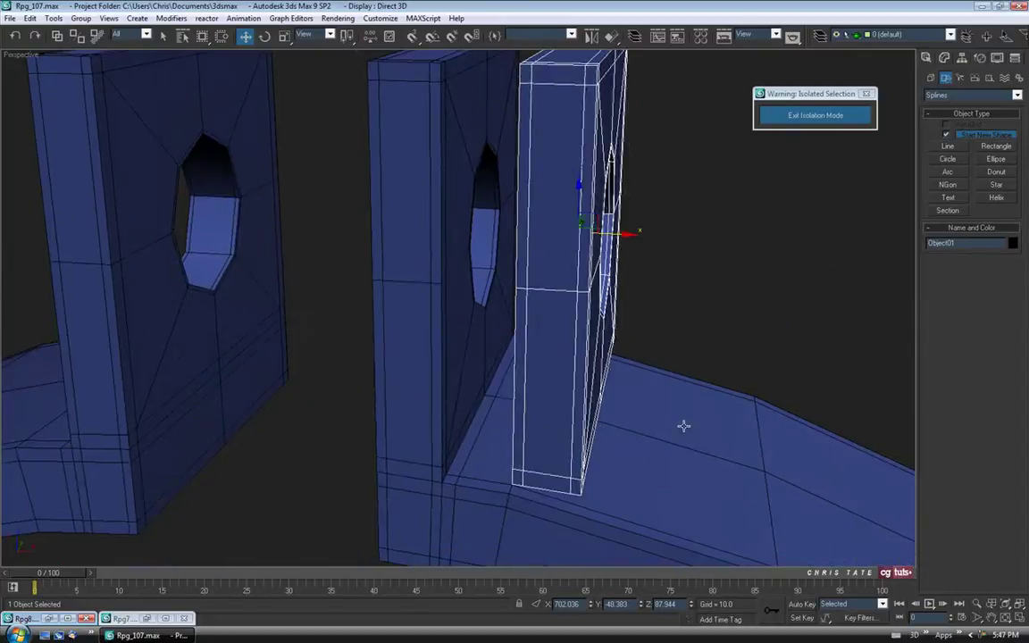
middle_click_drag(683, 425, 624, 430, "alt")
scroll(619, 402, "down", 5)
mouse_move(576, 383)
middle_mouse_down("alt")
mouse_move(626, 388)
mouse_move(581, 388)
mouse_move(574, 367)
mouse_move(519, 372)
mouse_move(584, 393)
middle_mouse_up("alt")
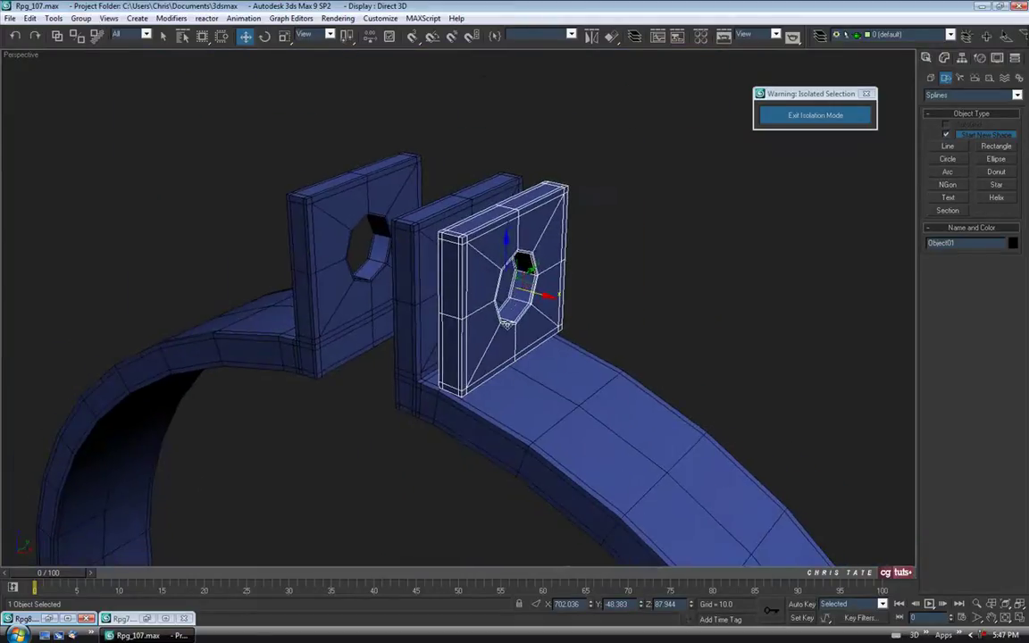
scroll(511, 333, "up", 3)
middle_click_drag(511, 327, 525, 352, "alt")
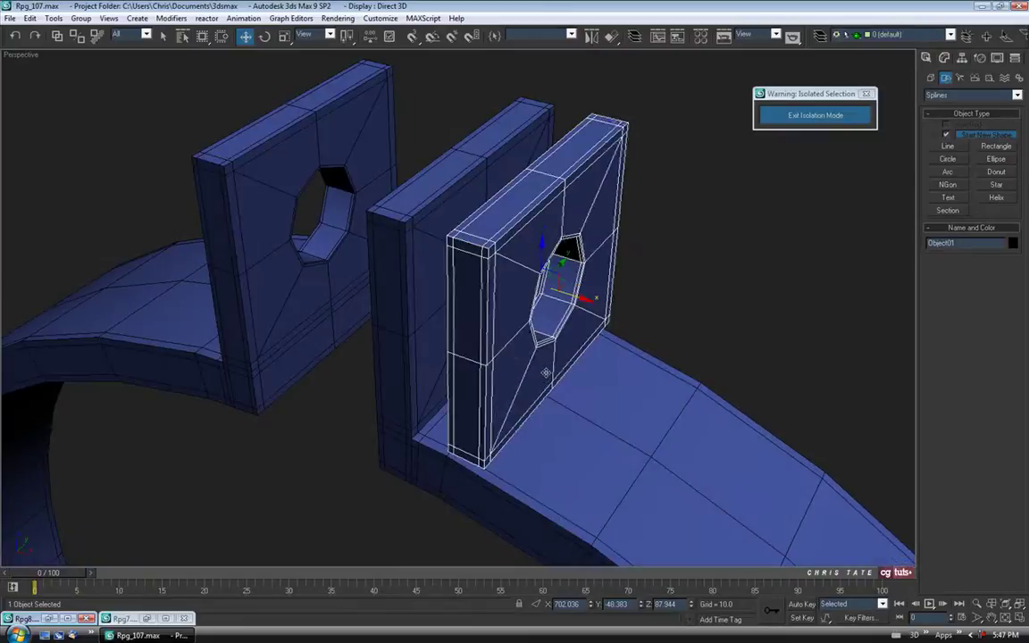
middle_click_drag(552, 259, 485, 317)
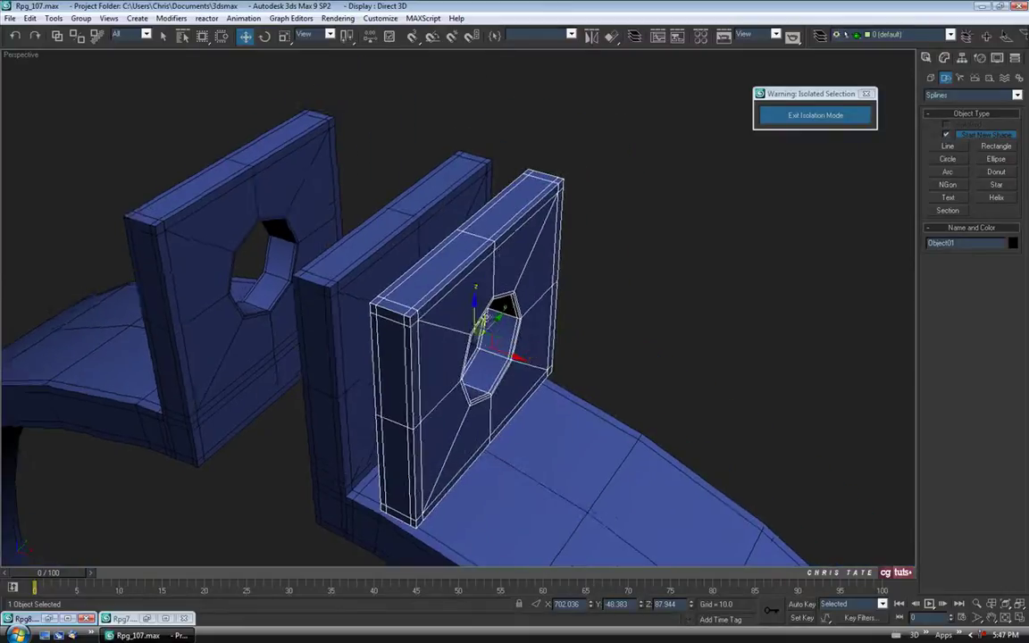
- Delete the detached plate's top face by selecting its two central top polygons and growing the selection to the surrounding strip
scroll(485, 317, "up", 3)
middle_click_drag(507, 270, 490, 314)
left_click(945, 59)
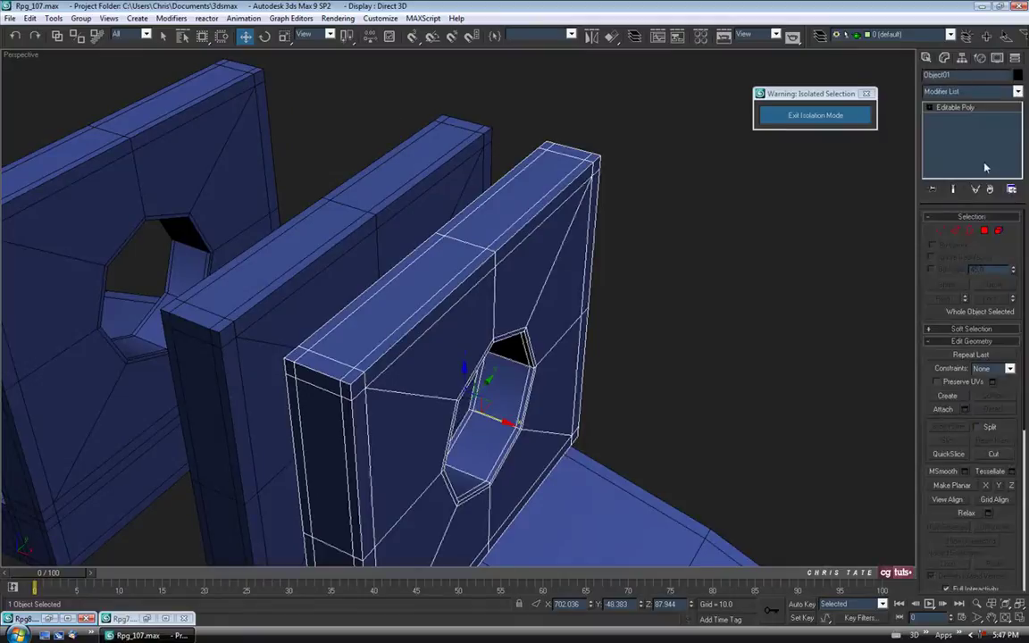
left_click(985, 231)
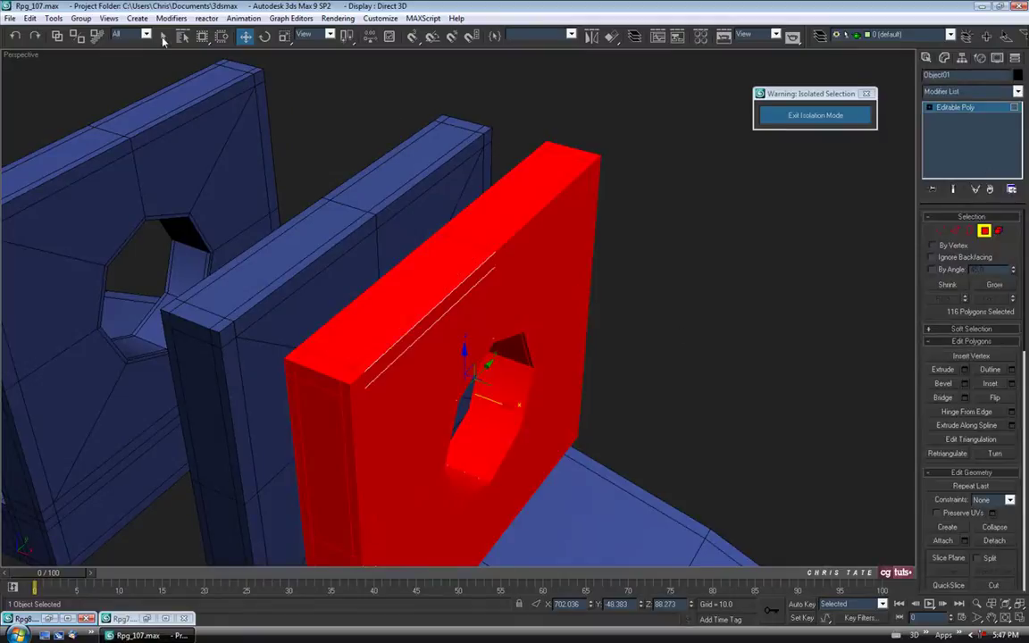
left_click(540, 149)
left_click(444, 267)
left_click(488, 221, "ctrl")
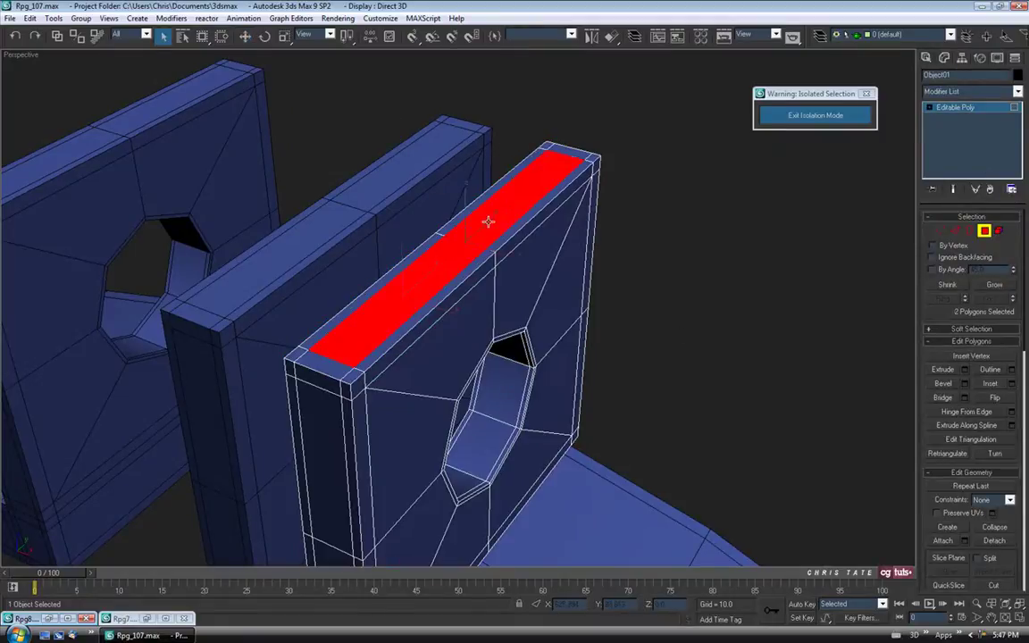
left_click(997, 290)
middle_click_drag(475, 323, 498, 241, "alt")
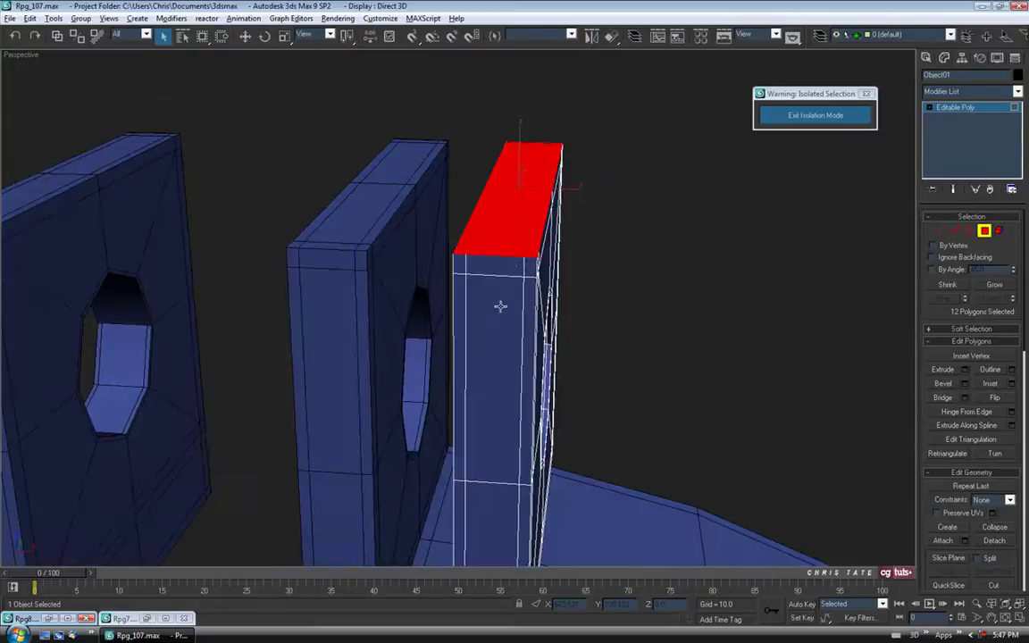
middle_click_drag(544, 152, 704, 310, "alt")
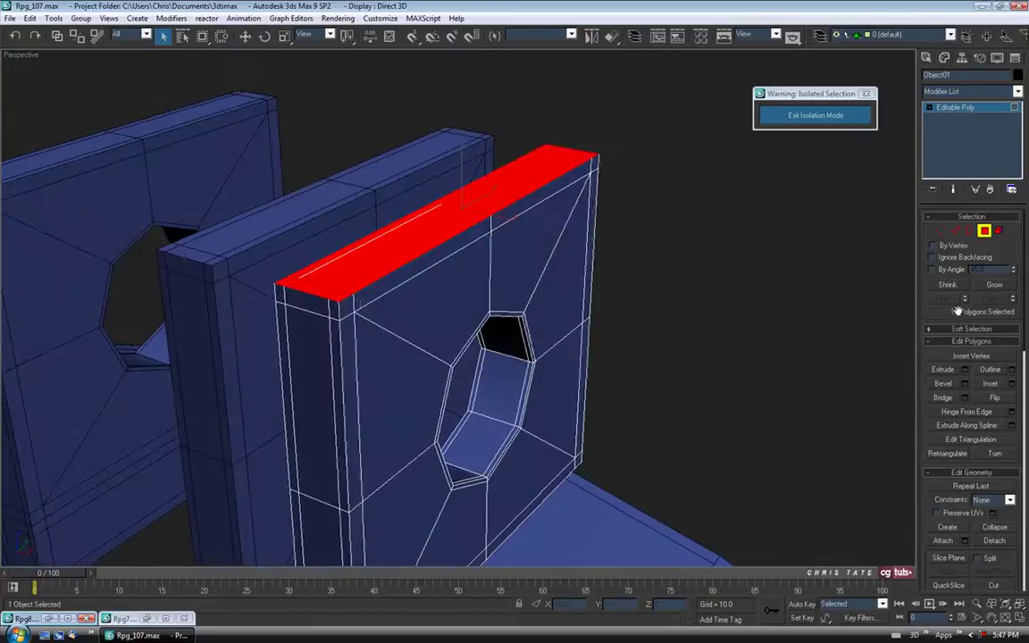
middle_click_drag(672, 363, 606, 330, "alt")
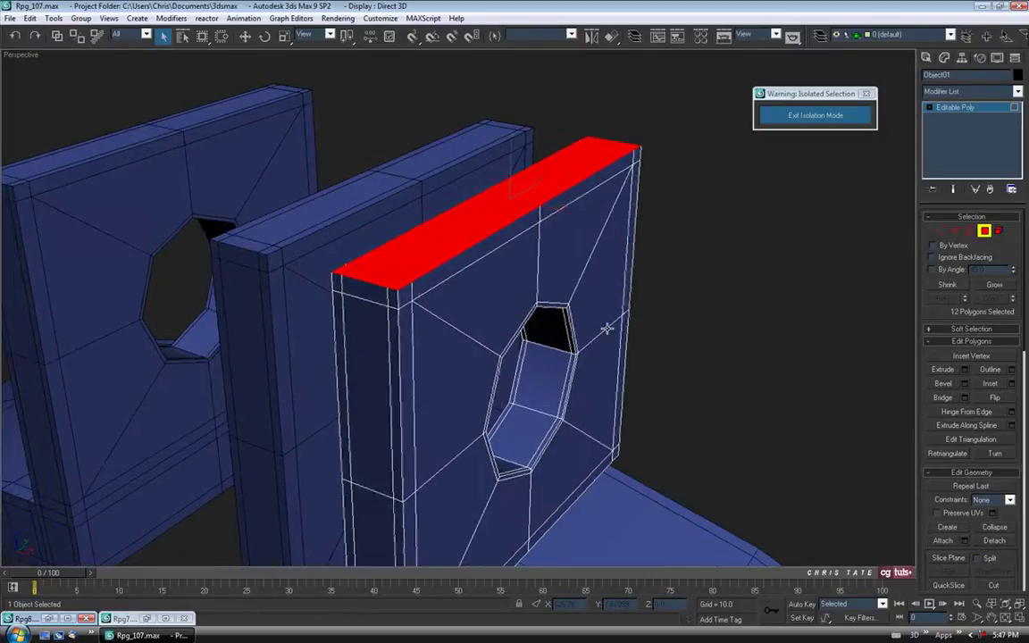
key("Delete")
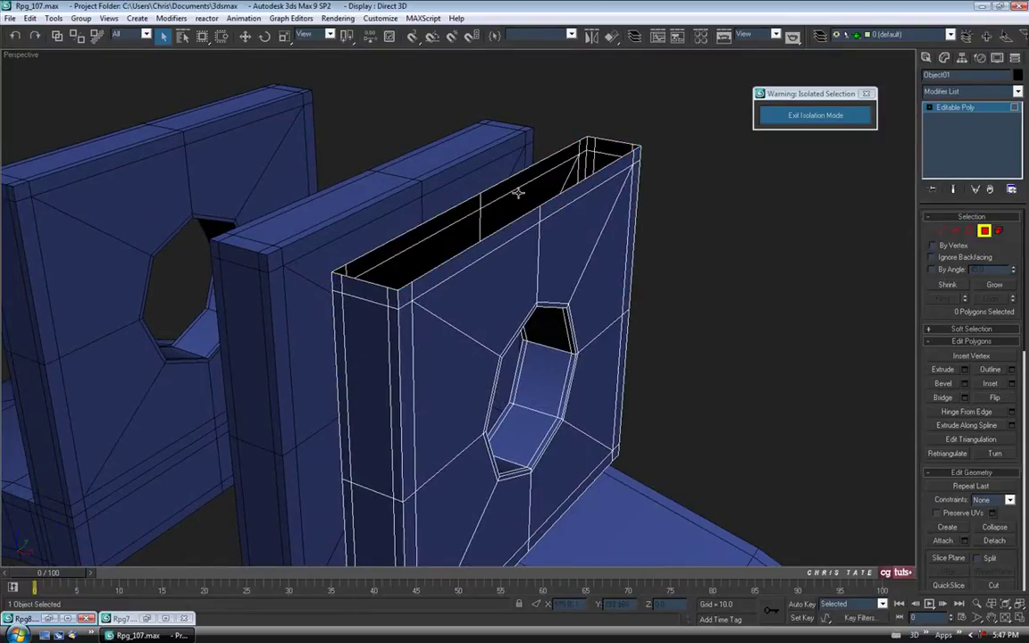
- Leave polygon editing and hide the clamp band, keeping only the detached plate in view and selected
middle_click_drag(463, 388, 535, 406, "alt")
scroll(535, 406, "down", 3)
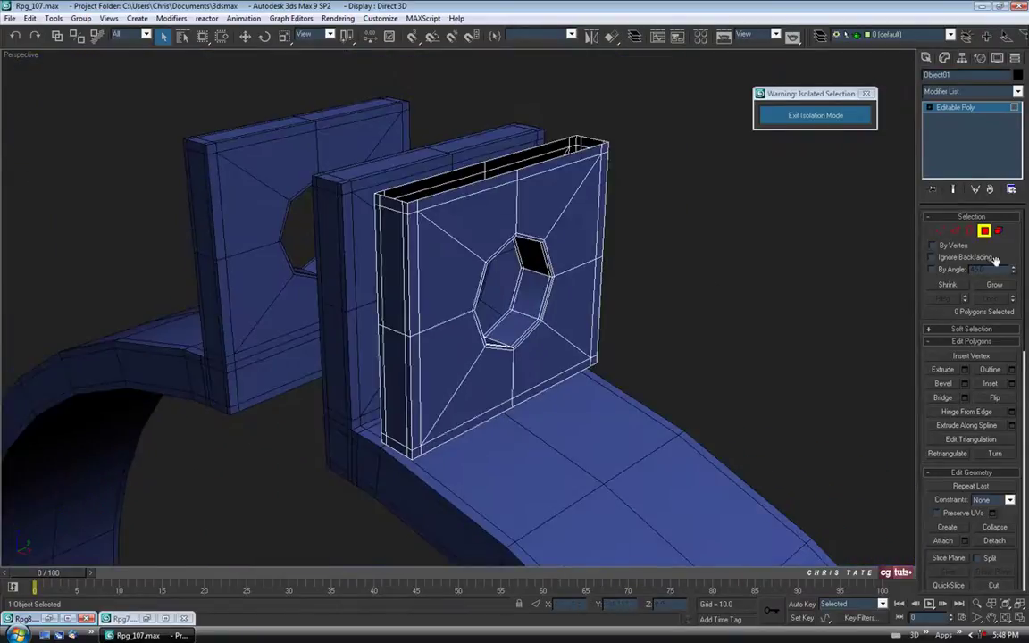
left_click(983, 231)
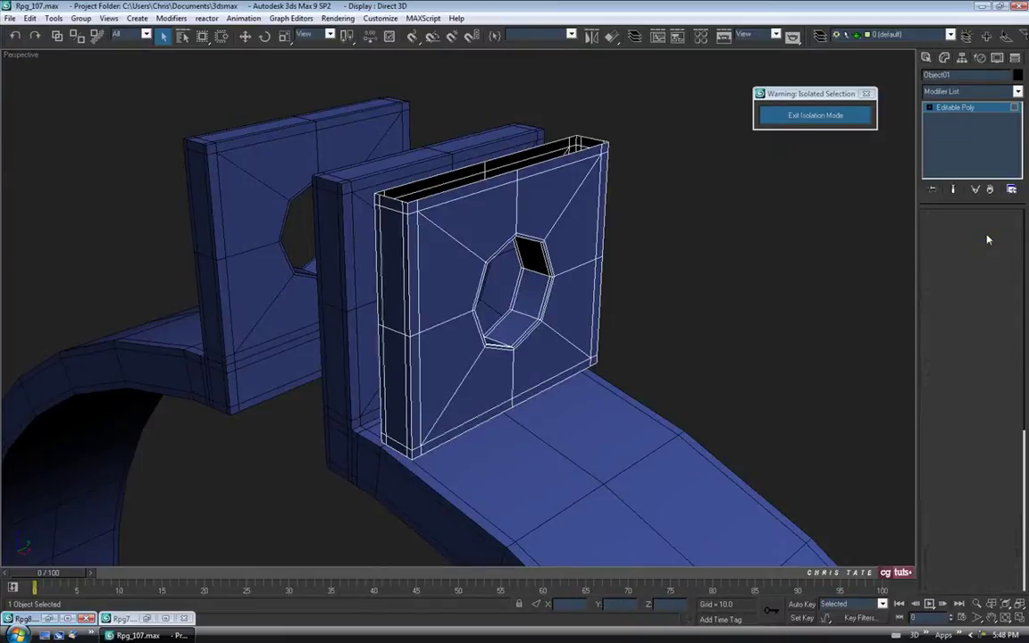
left_click(295, 141)
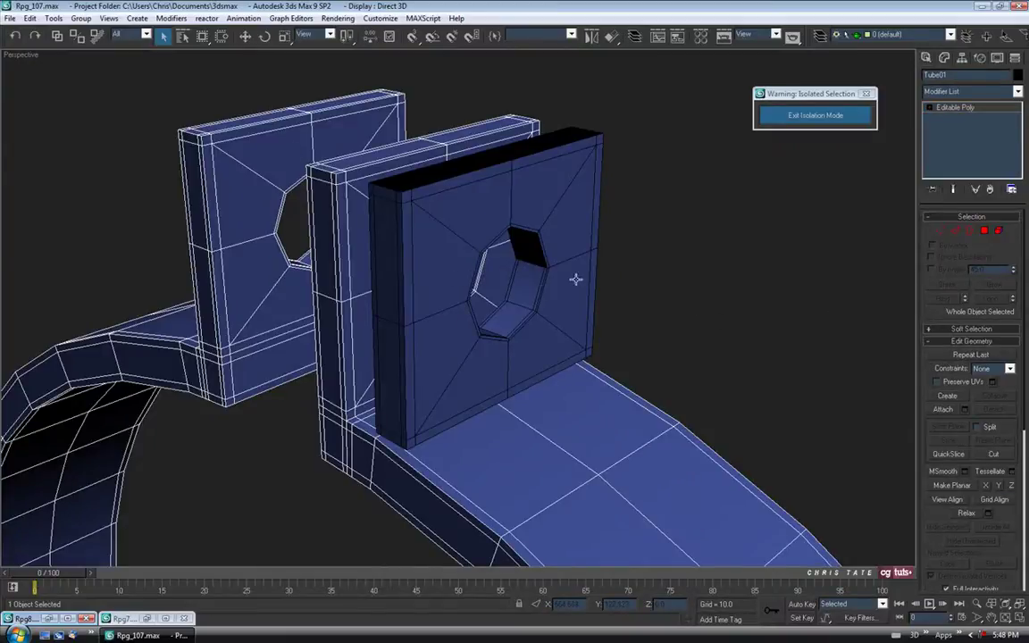
right_click(627, 249)
left_click(654, 155)
middle_click_drag(546, 355, 477, 332, "alt")
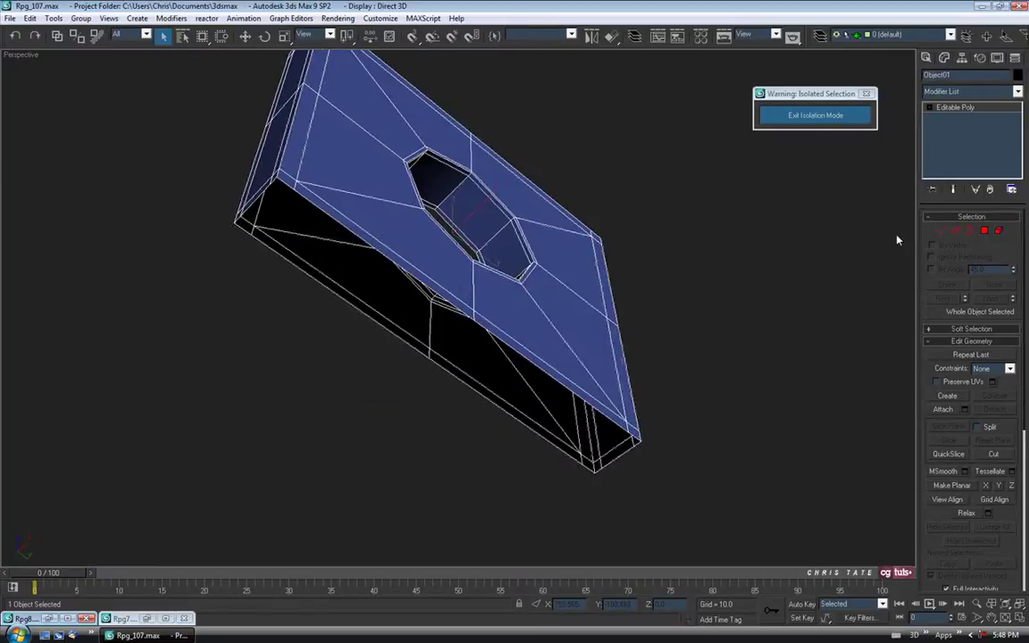
- Select the open border on the underside of the detached plate and cap it
left_click(969, 231)
left_click(375, 266)
middle_click_drag(375, 266, 393, 332, "alt")
scroll(891, 336, "up", 2)
middle_click_drag(891, 336, 538, 409, "alt")
scroll(428, 362, "up", 2)
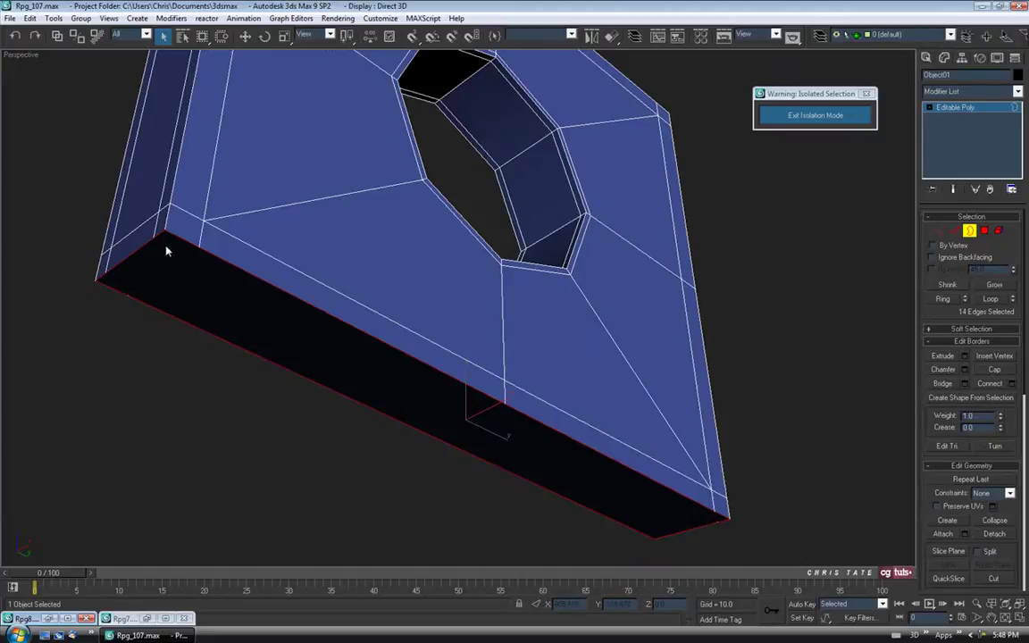
middle_click_drag(576, 448, 627, 409, "alt")
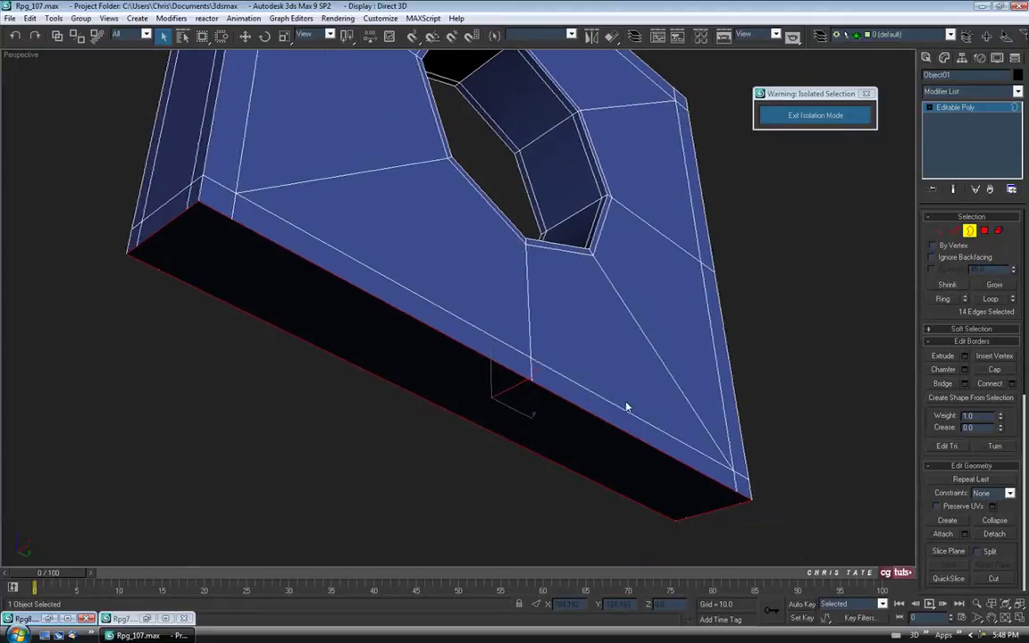
- Connect the two opposite vertices near one end of the plate's capped underside with an edge
left_click(937, 233)
middle_click_drag(776, 338, 436, 333, "alt")
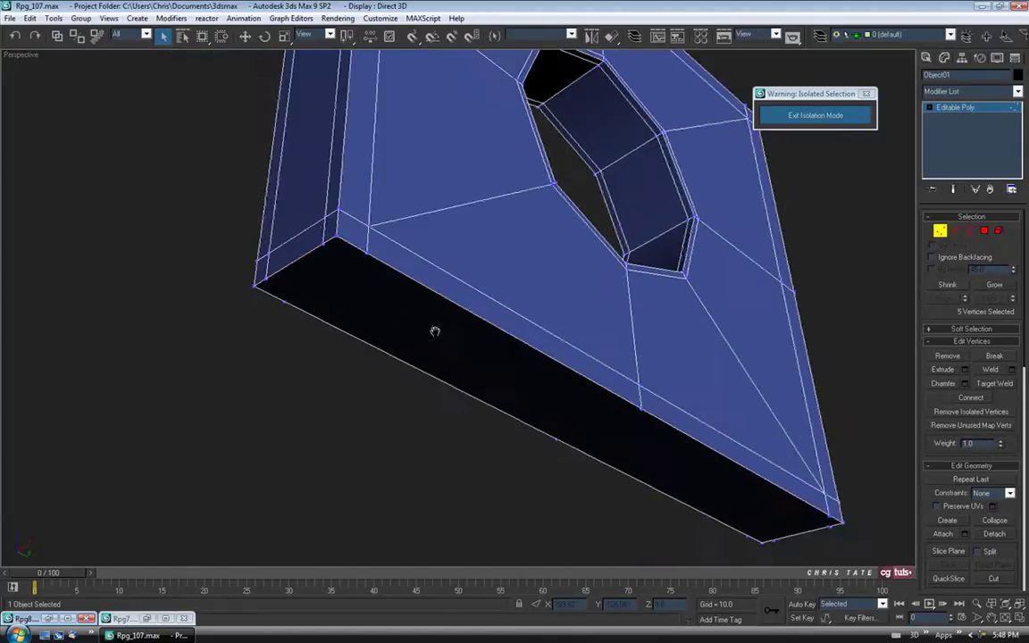
scroll(395, 290, "up", 2)
middle_click_drag(396, 290, 386, 229, "alt")
left_click(375, 206)
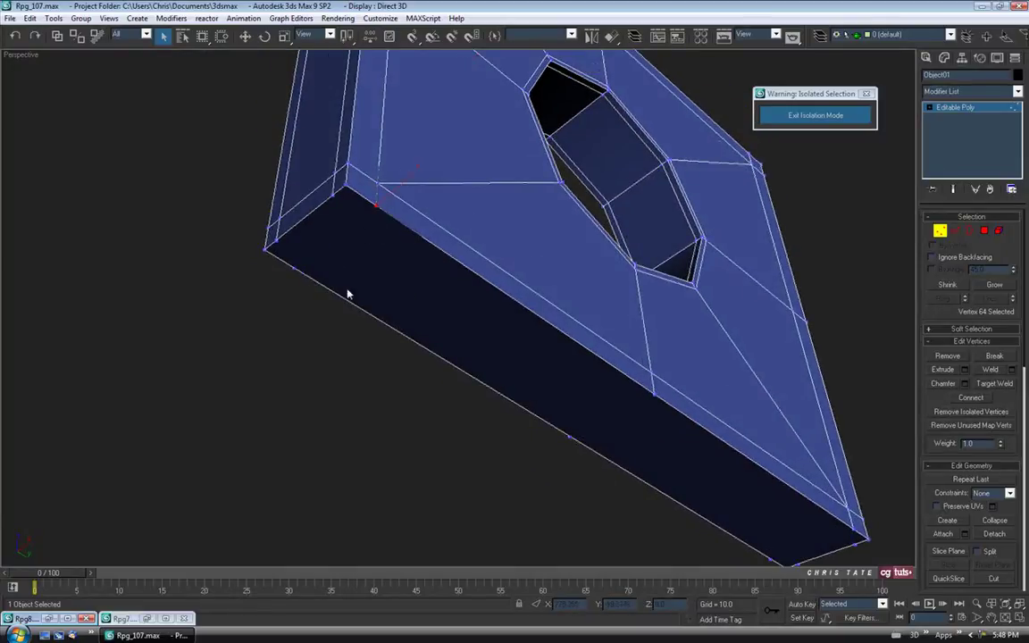
left_click(292, 268, "ctrl")
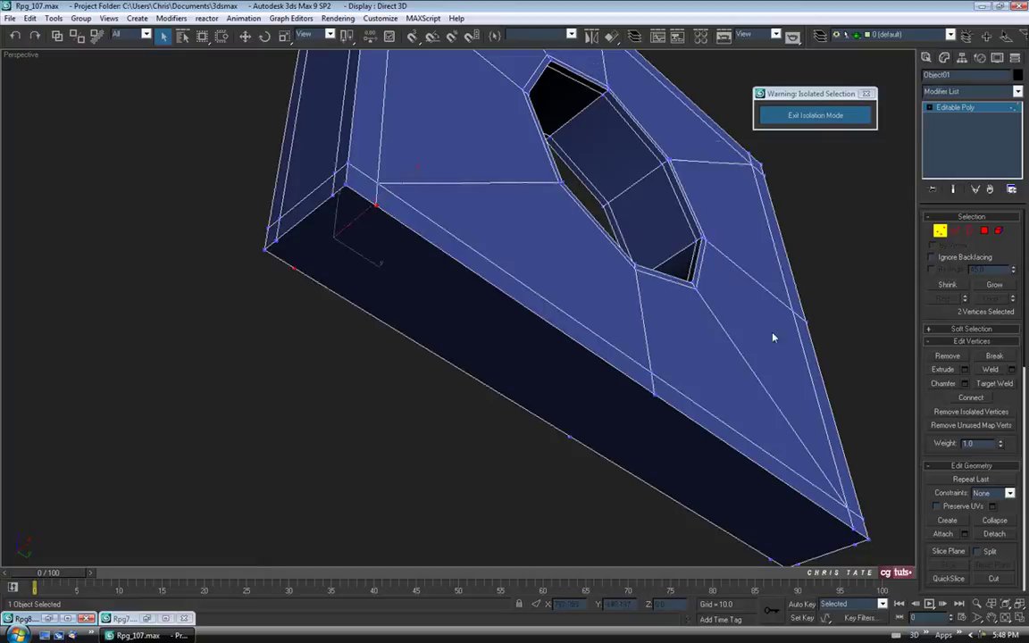
left_click(972, 398)
- Connect the opposite vertices at the middle and near the other end of the capped underside
middle_click_drag(493, 436, 516, 329, "alt")
left_click(515, 276)
left_click(438, 325, "ctrl")
left_click(986, 399)
middle_click_drag(683, 390, 666, 368, "alt")
left_click(658, 373)
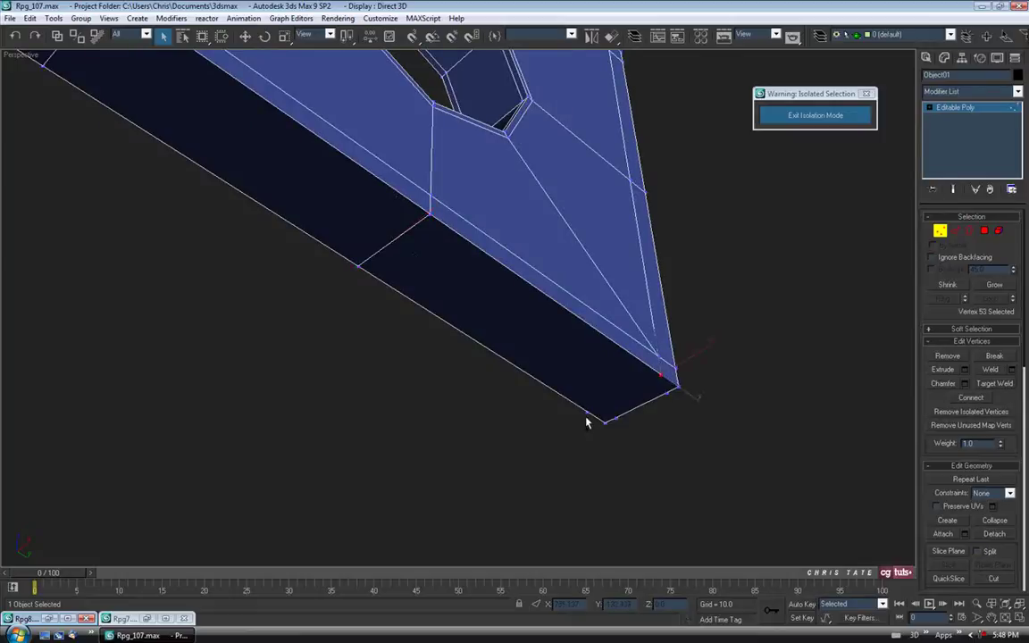
scroll(527, 303, "up", 6)
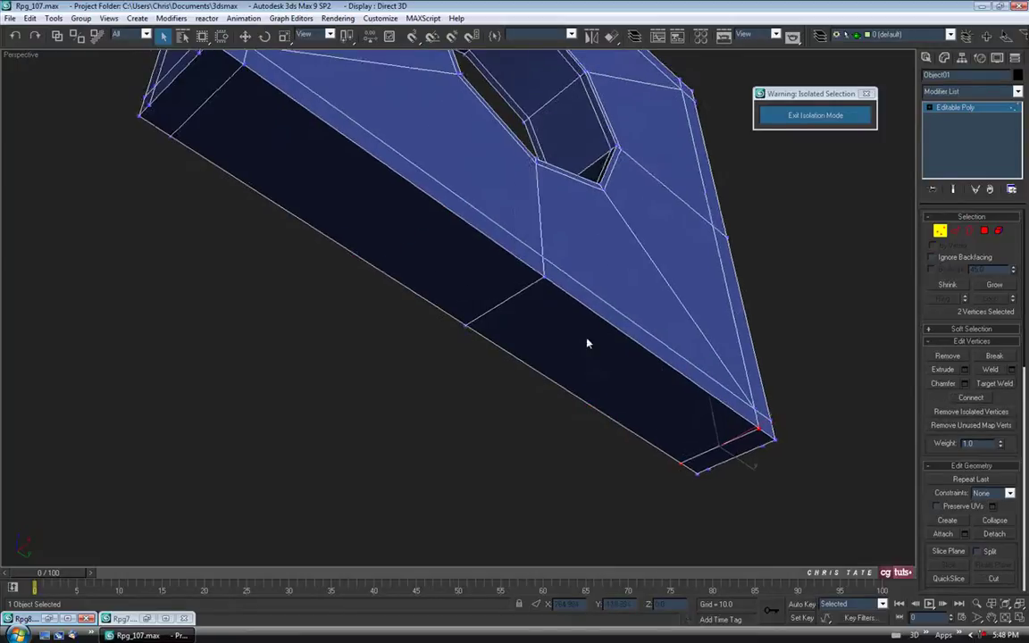
scroll(339, 221, "down", 4)
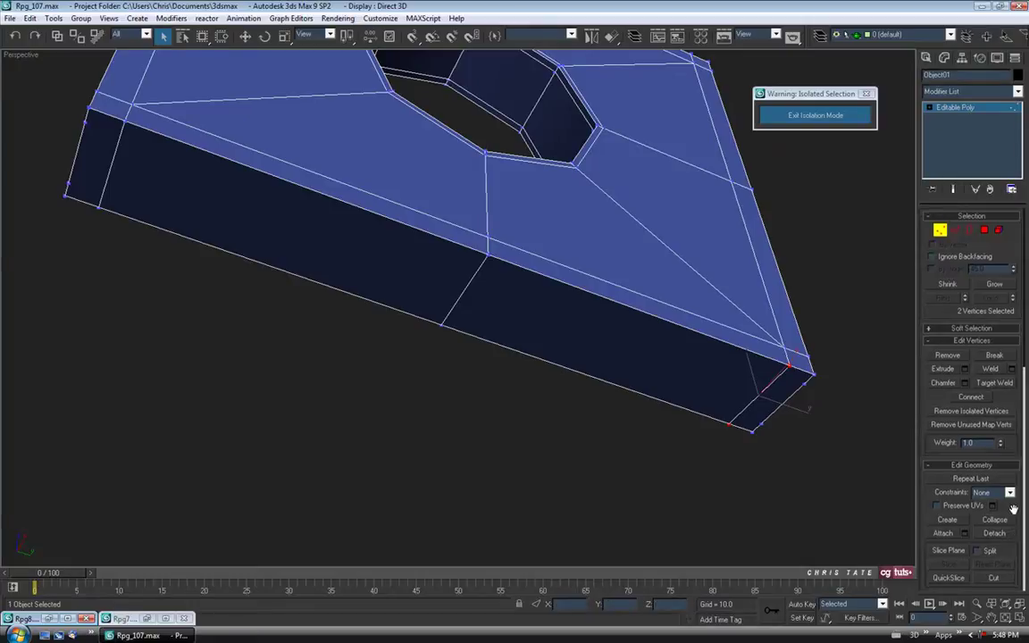
- With snapping on, cut a lengthwise edge across the plate's underside, close and parallel to the face with the visible hole
key("1")
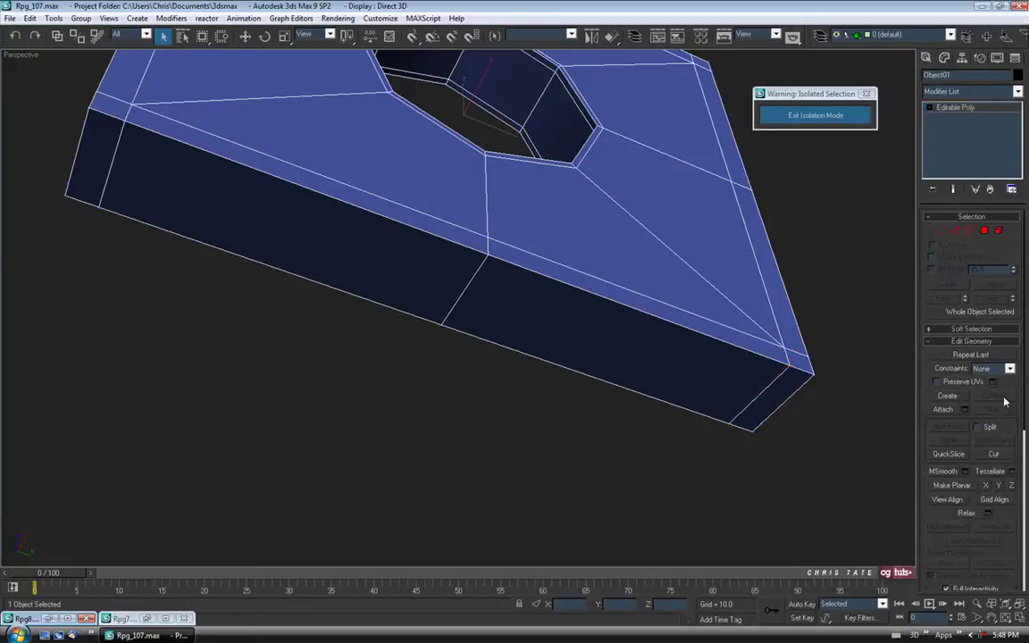
left_click(993, 455)
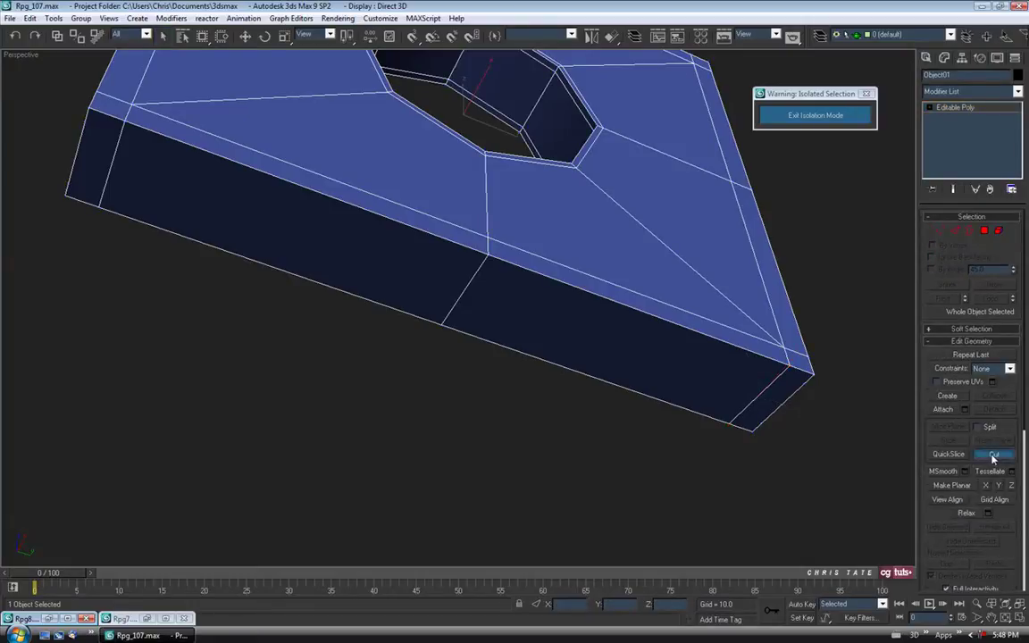
left_click(412, 38)
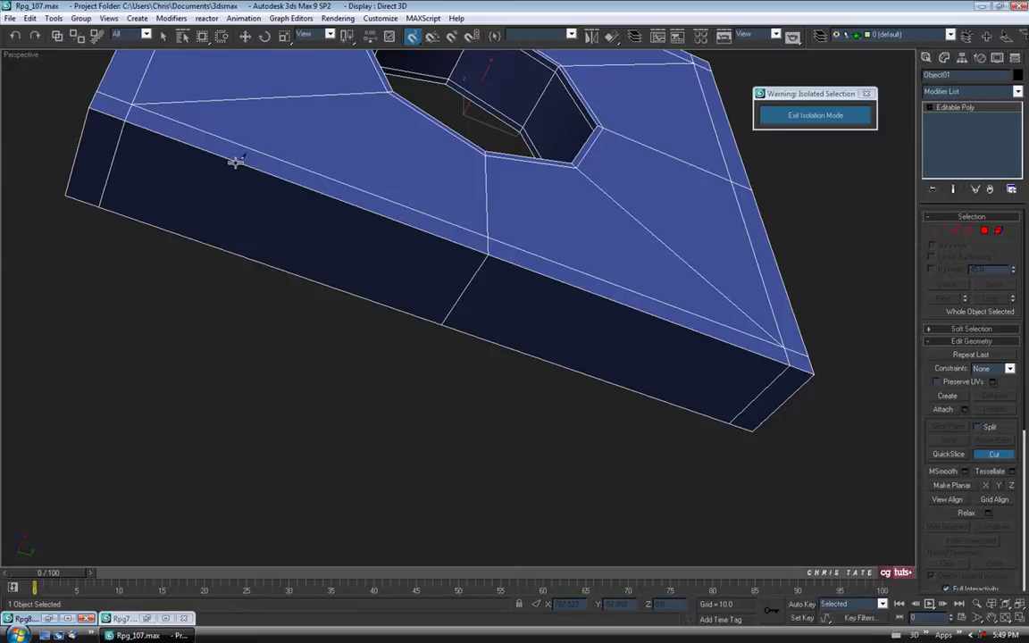
left_click(85, 121)
left_click(803, 382)
middle_click_drag(799, 409, 787, 397)
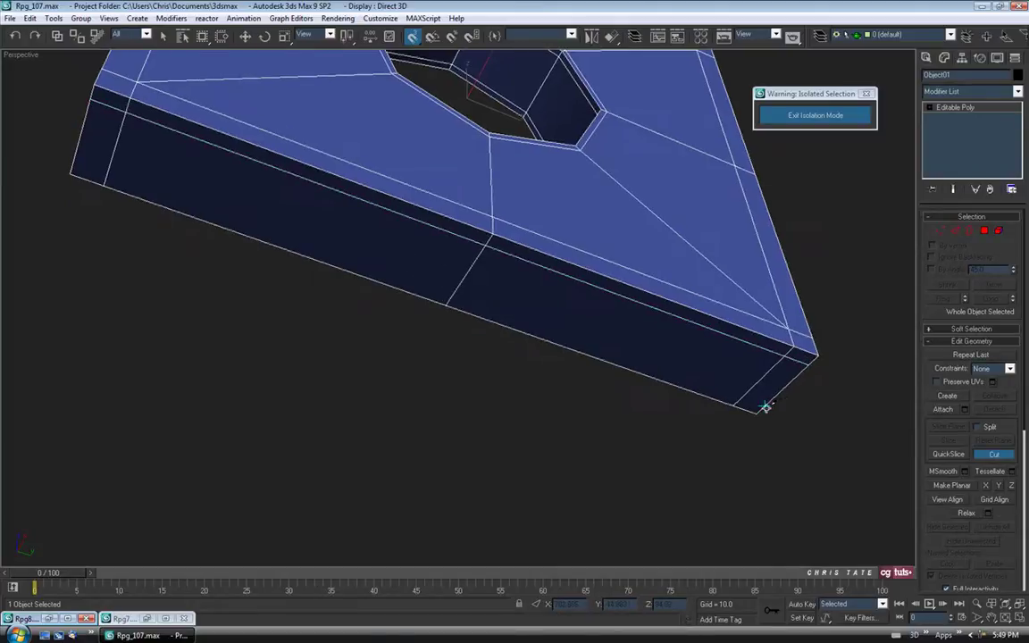
- Cut a second lengthwise edge along the opposite side of the plate's underside, then end the Cut tool and turn snapping off
left_click(763, 406)
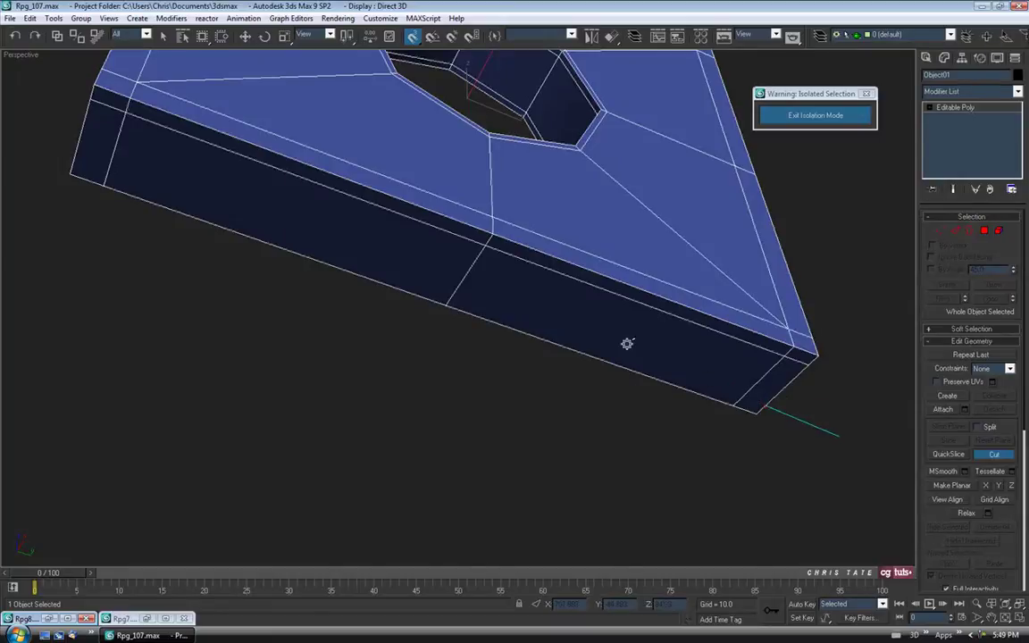
left_click(74, 163)
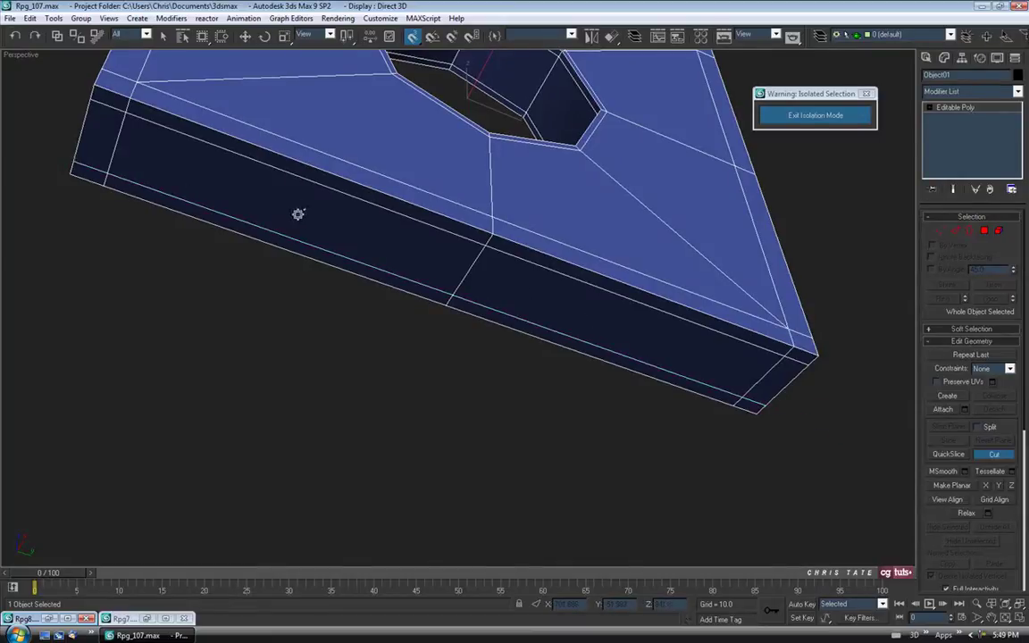
middle_click_drag(292, 209, 345, 269)
left_click(993, 456)
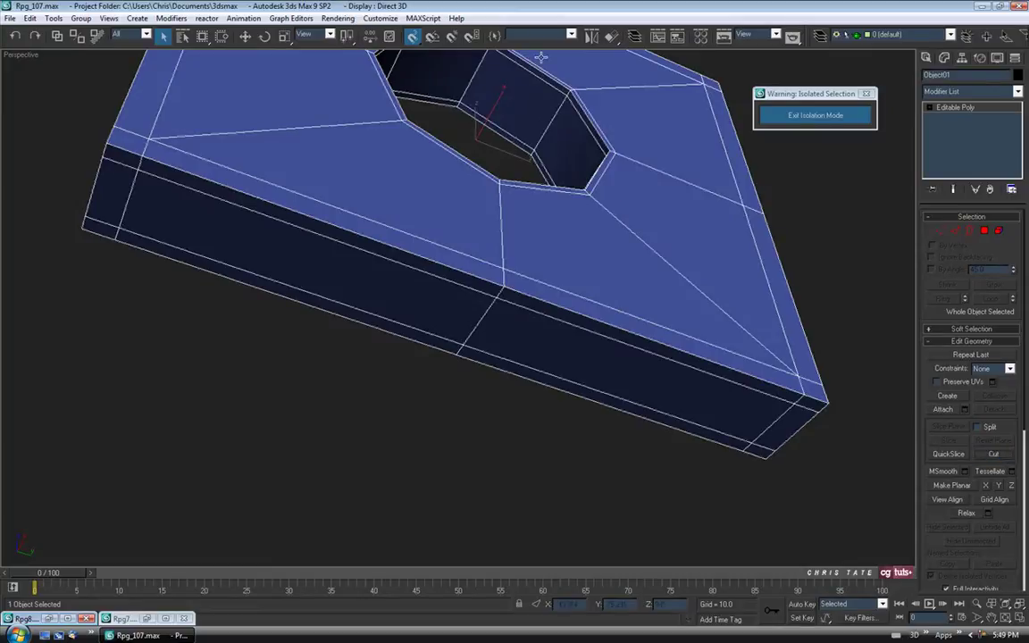
middle_click_drag(406, 223, 452, 314, "alt")
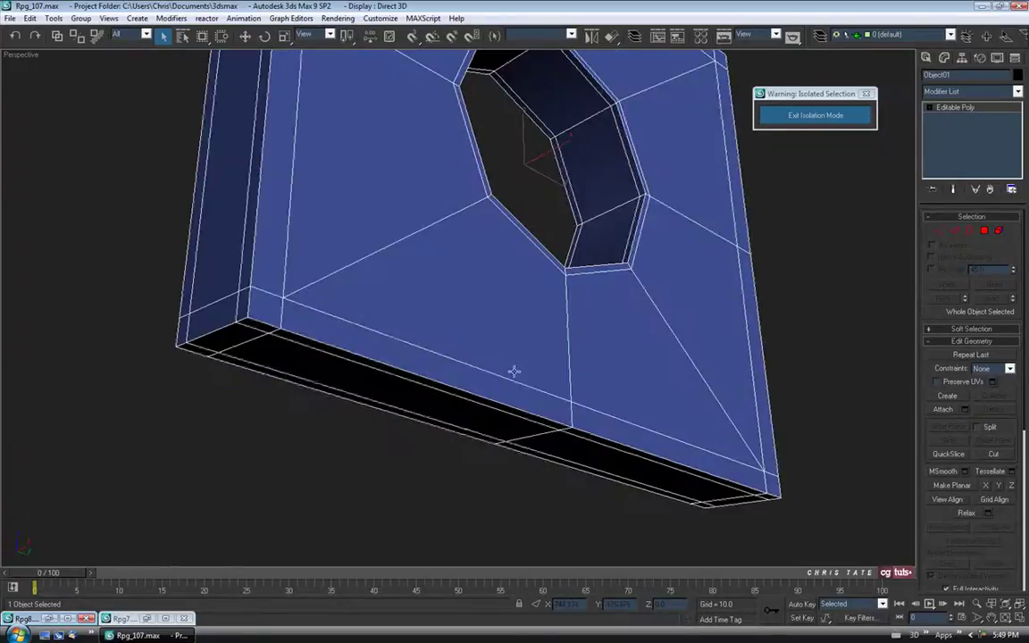
- In the Front view, move the vertices at the plate's lower outer corner slightly upward to reduce the slant of its base
left_click(1018, 618)
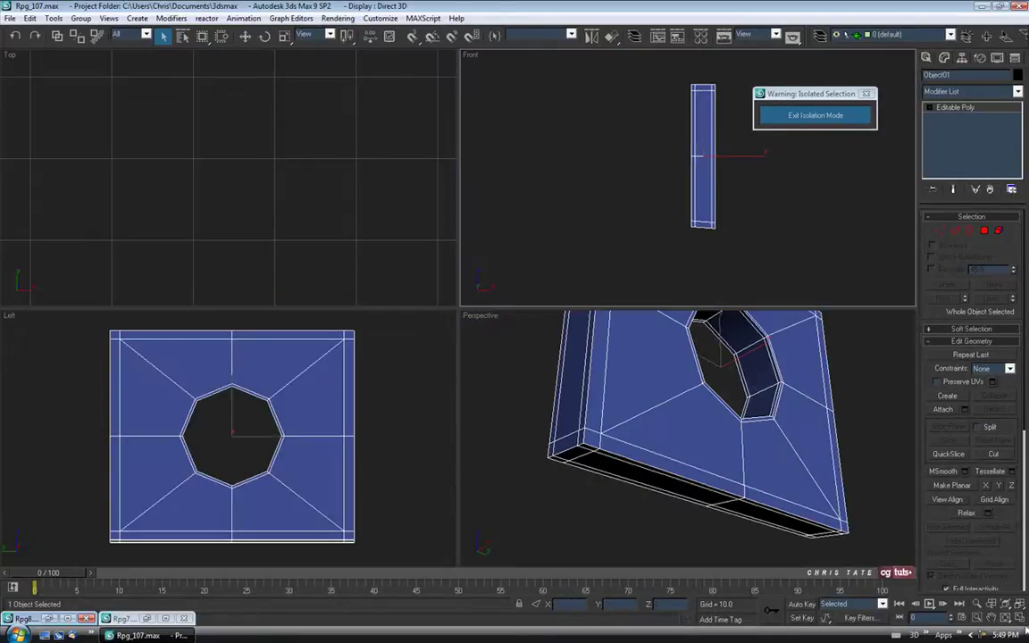
key("alt+w")
scroll(635, 360, "up", 4)
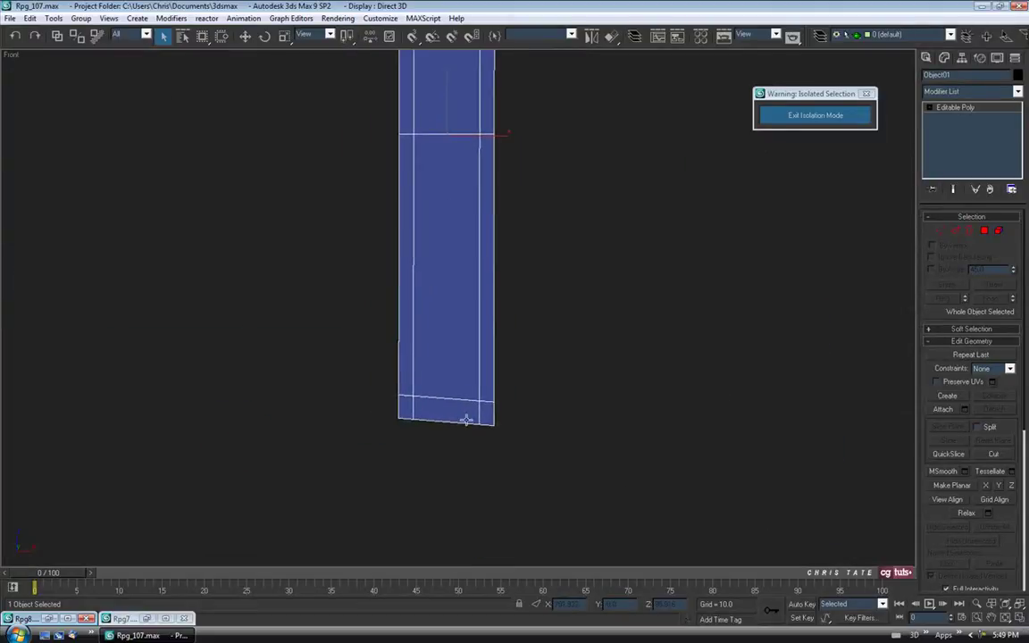
middle_click_drag(450, 421, 500, 337)
scroll(496, 331, "up", 2)
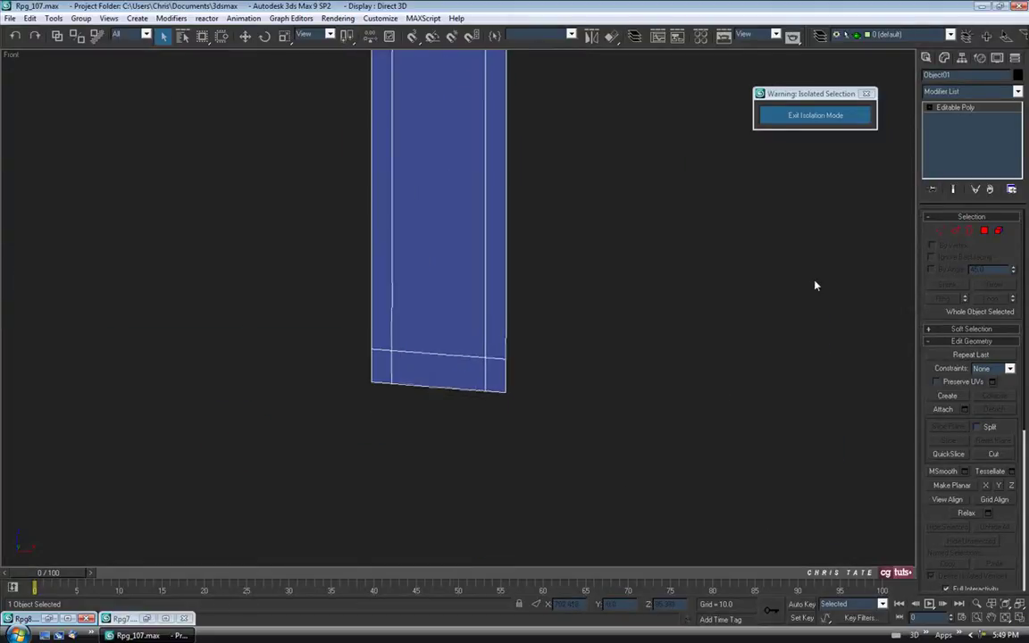
left_click(940, 230)
left_click_drag(468, 337, 523, 406)
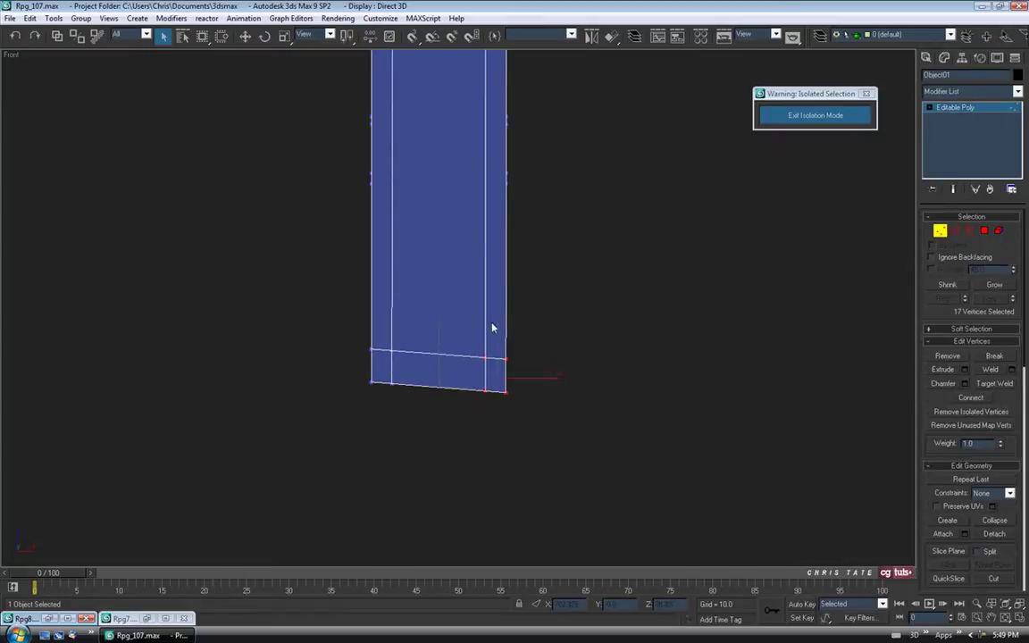
left_click(245, 36)
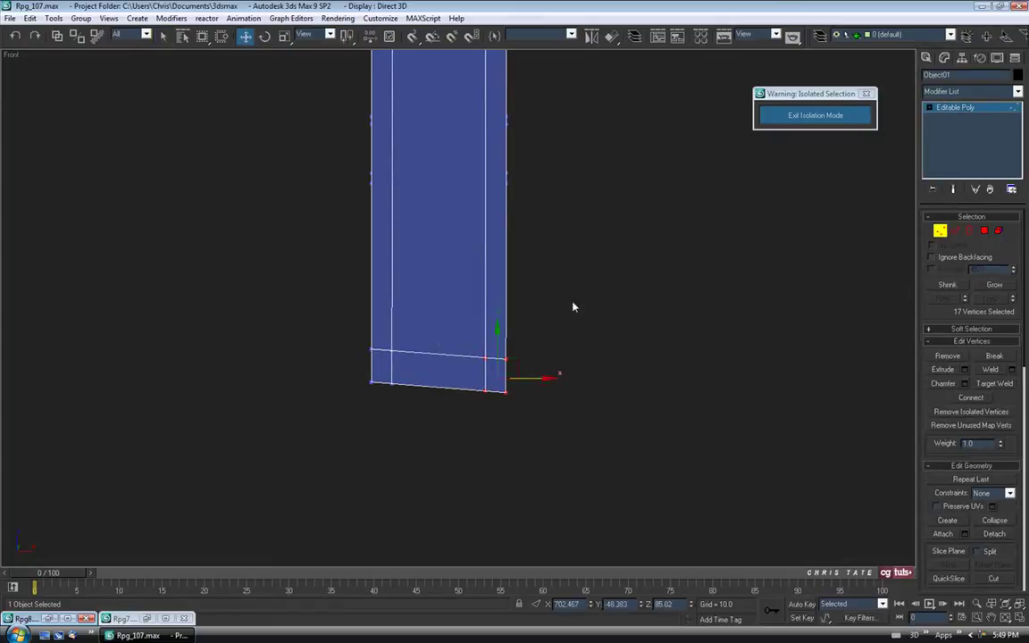
left_click_drag(498, 341, 498, 335)
- Flatten the two lowest horizontal vertex rows of the plate separately with Make Planar on Y
left_click_drag(354, 339, 552, 369)
left_click_drag(932, 449, 931, 191)
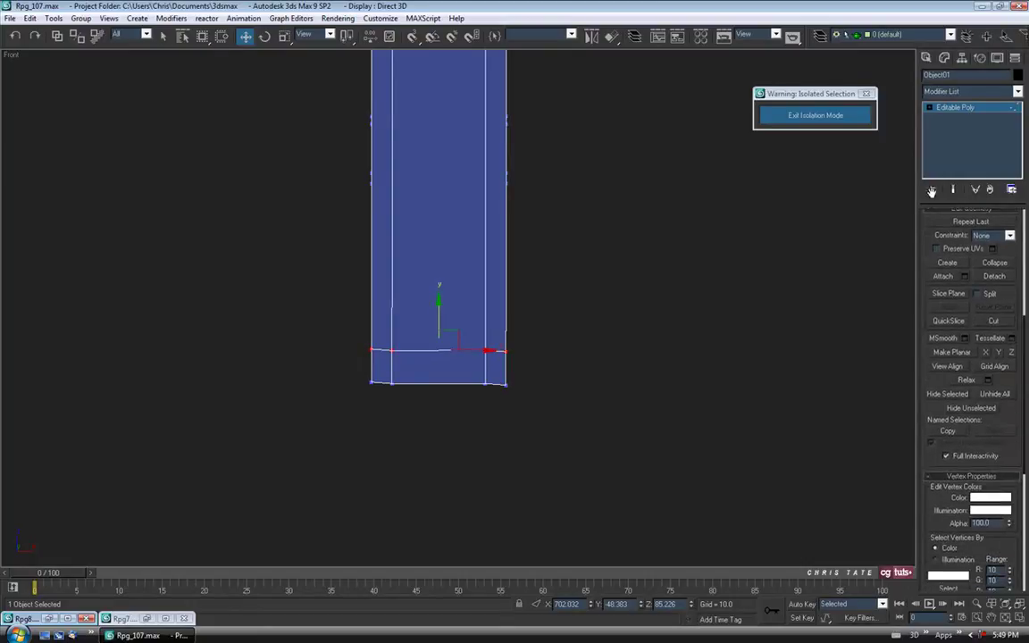
left_click(1000, 352)
left_click_drag(346, 376, 604, 417)
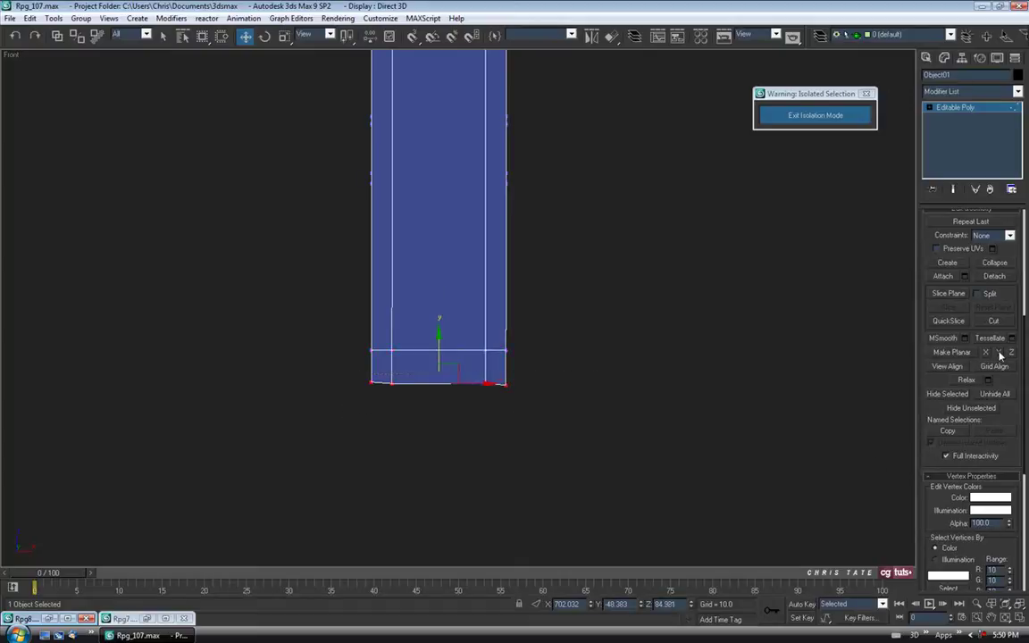
middle_click_drag(504, 421, 508, 434)
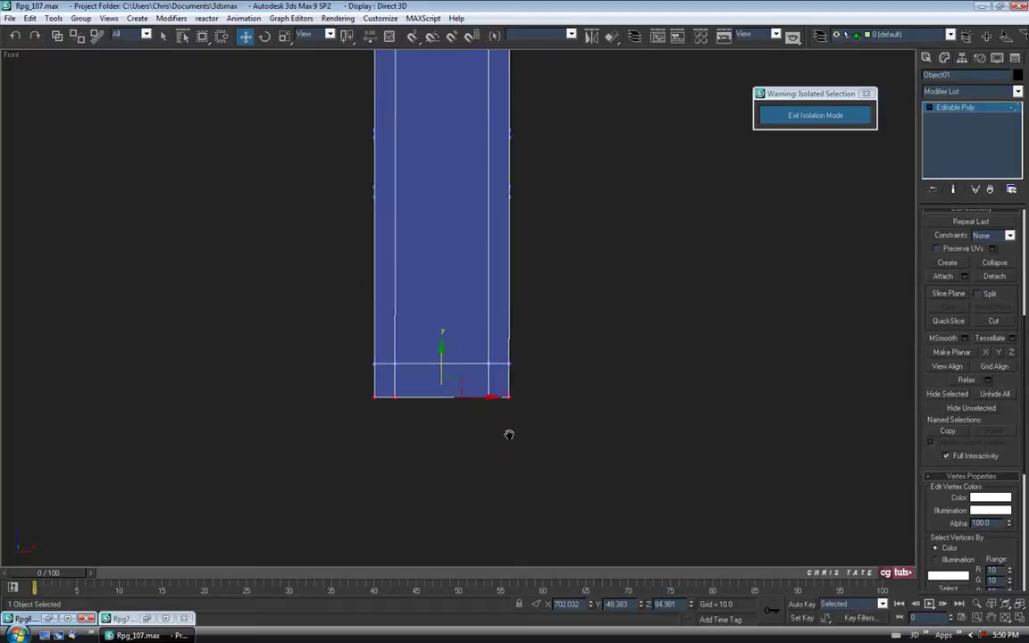
- Check the flattened plate in the maximized Perspective view and return it from vertex editing to object level
left_click(1020, 617)
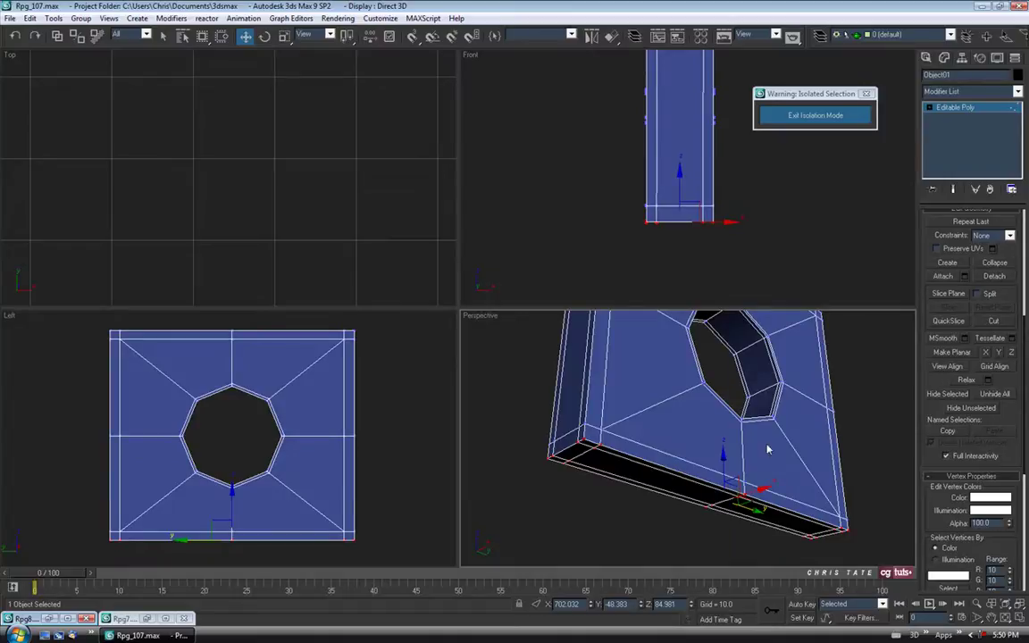
middle_click_drag(779, 476, 786, 487, "alt")
left_click(1019, 618)
scroll(620, 402, "down", 4)
middle_click_drag(597, 375, 700, 345, "alt")
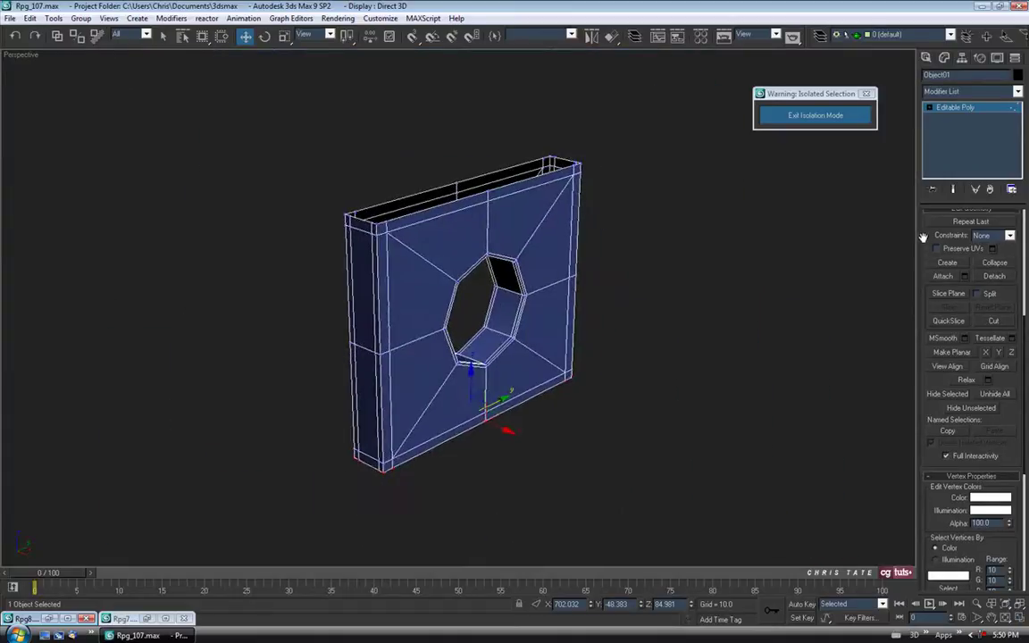
scroll(933, 231, "up", 4)
scroll(933, 231, "up", 3)
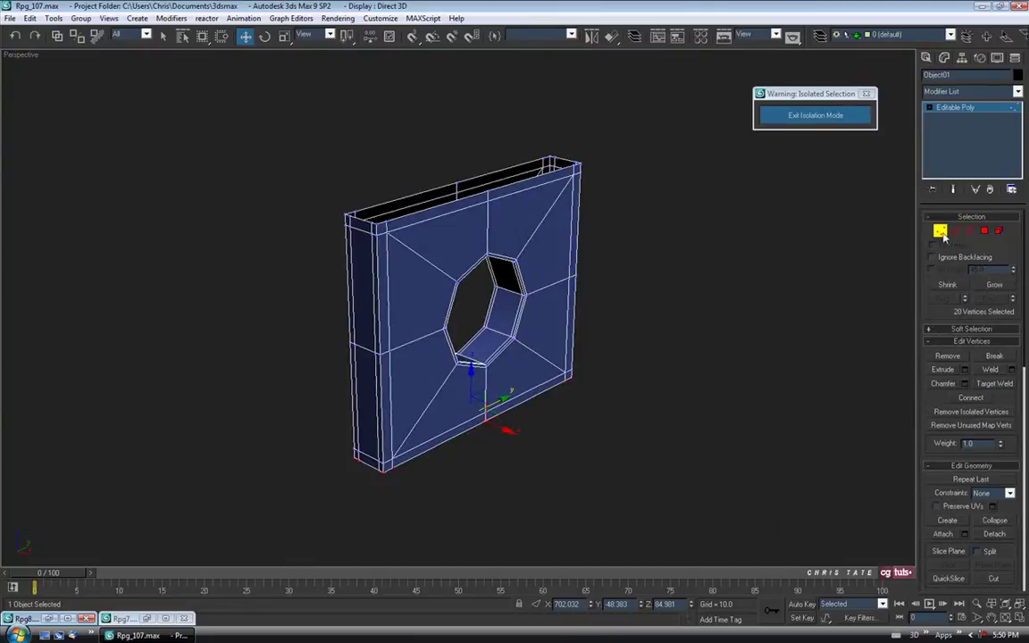
left_click(940, 232)
- Unhide Tube01 by name so the clamp shows together with the detached plate
middle_click_drag(506, 273, 518, 285)
right_click(668, 303)
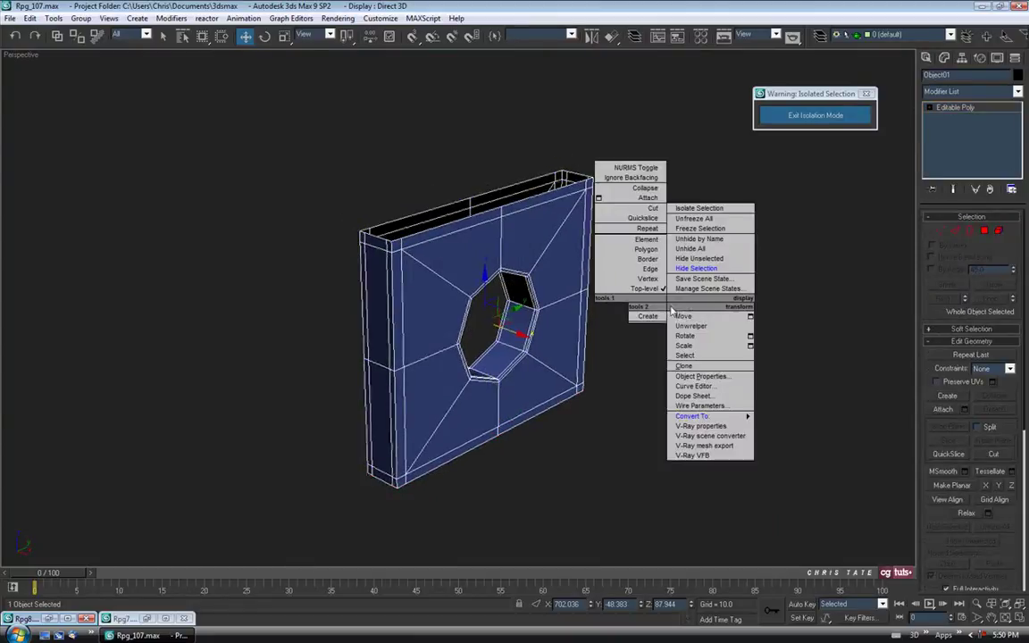
left_click(701, 239)
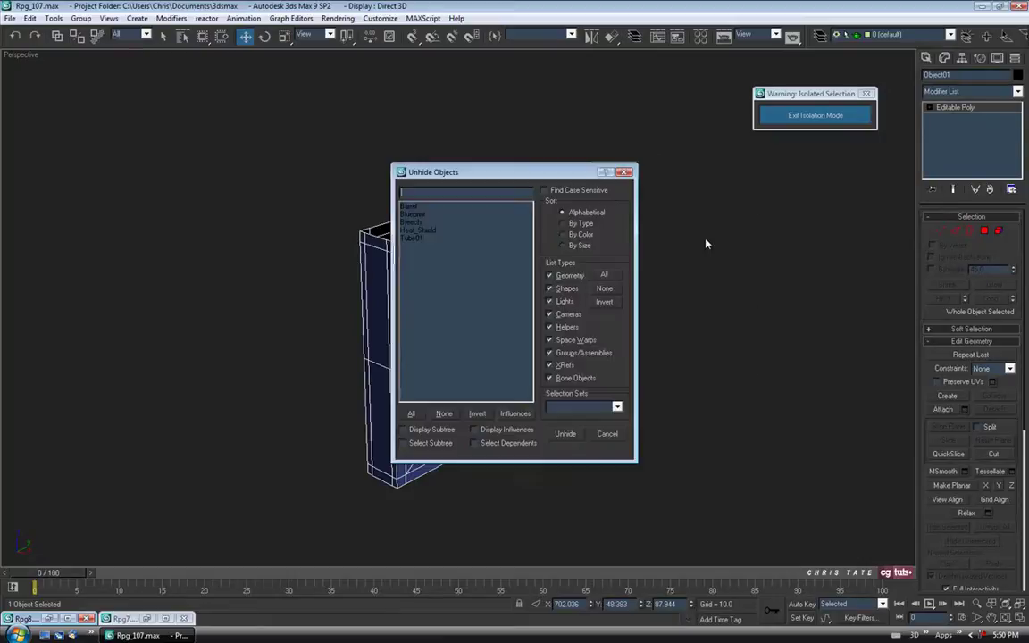
double_click(413, 239)
mouse_move(435, 265)
middle_mouse_down("alt")
mouse_move(443, 280)
mouse_move(447, 239)
mouse_move(453, 286)
mouse_move(474, 233)
mouse_move(462, 286)
mouse_move(427, 289)
mouse_move(428, 268)
middle_mouse_up("alt")
middle_click_drag(410, 172, 495, 281, "alt")
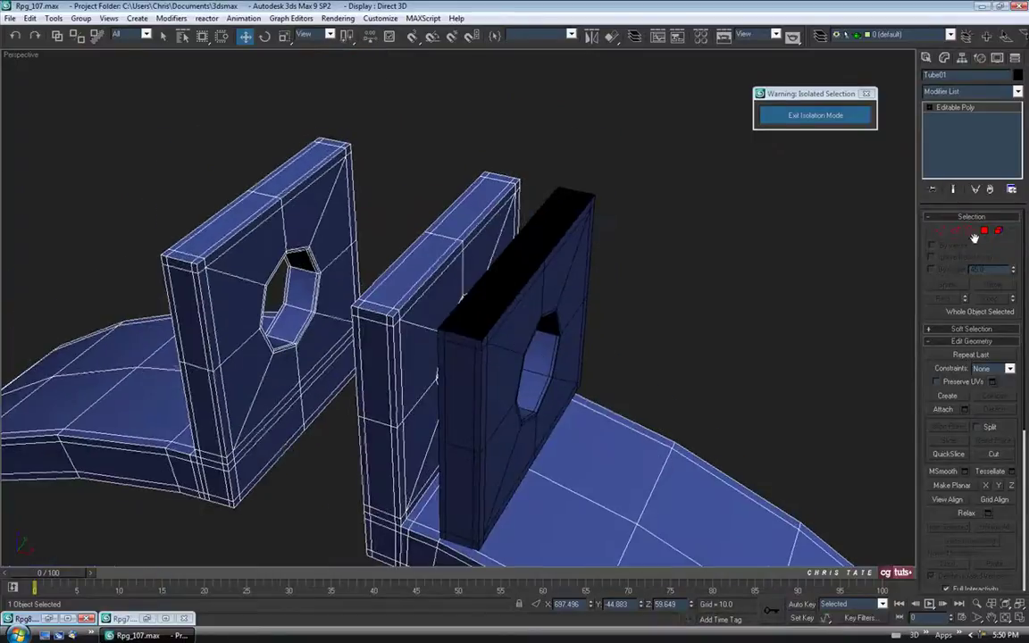
- On Tube01, select the two wide top polygons of the plate facing the detached piece and grow the selection over the whole top
left_click(983, 230)
scroll(449, 246, "up", 4)
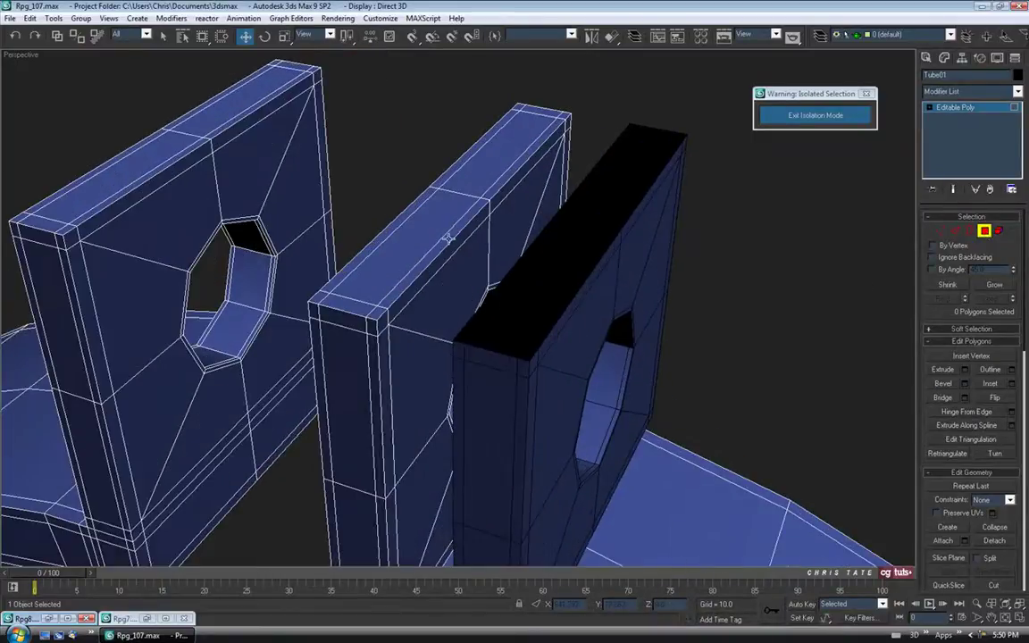
left_click(163, 35)
left_click(434, 222)
left_click(484, 166, "ctrl")
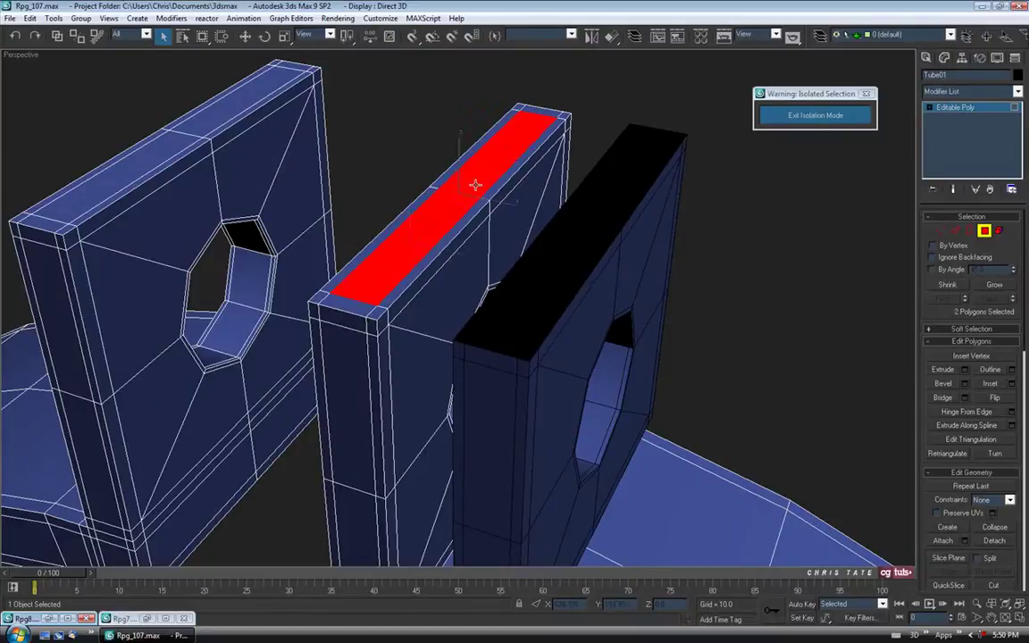
left_click(1002, 286)
middle_click_drag(553, 343, 607, 322, "alt")
middle_click_drag(570, 364, 540, 382, "alt")
scroll(541, 383, "down", 3)
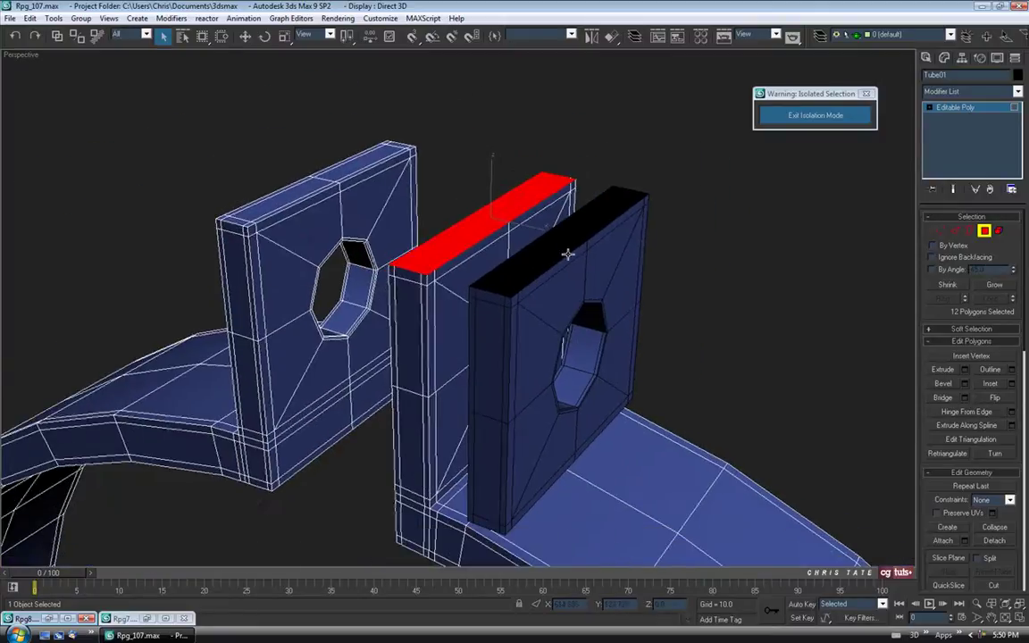
- Save the scene as a new incremental version, Rpg_108
left_click(10, 18)
left_click(28, 100)
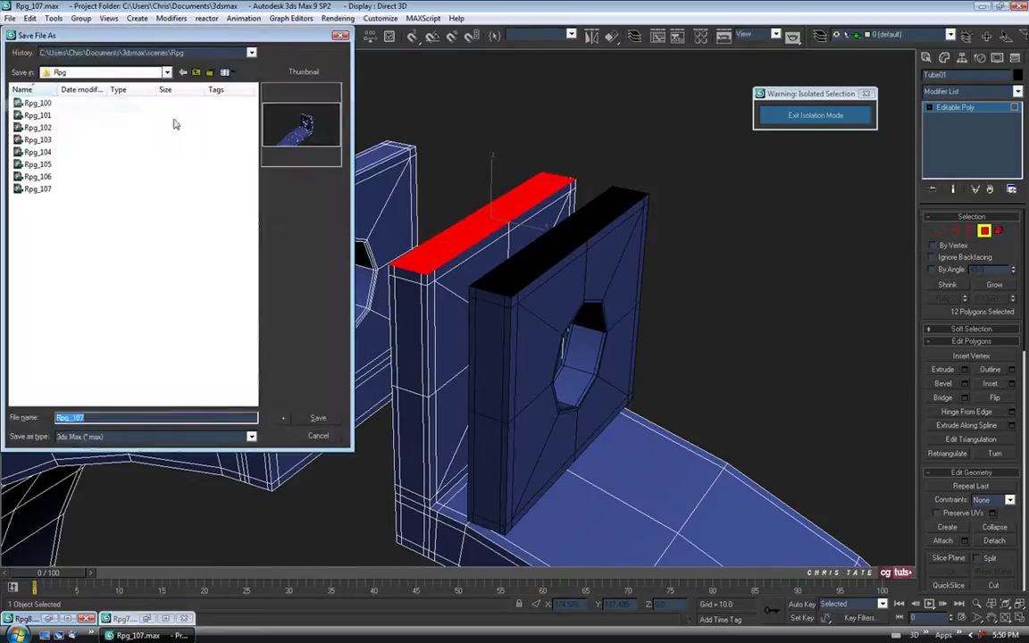
left_click(283, 419)
middle_click_drag(625, 422, 605, 411)
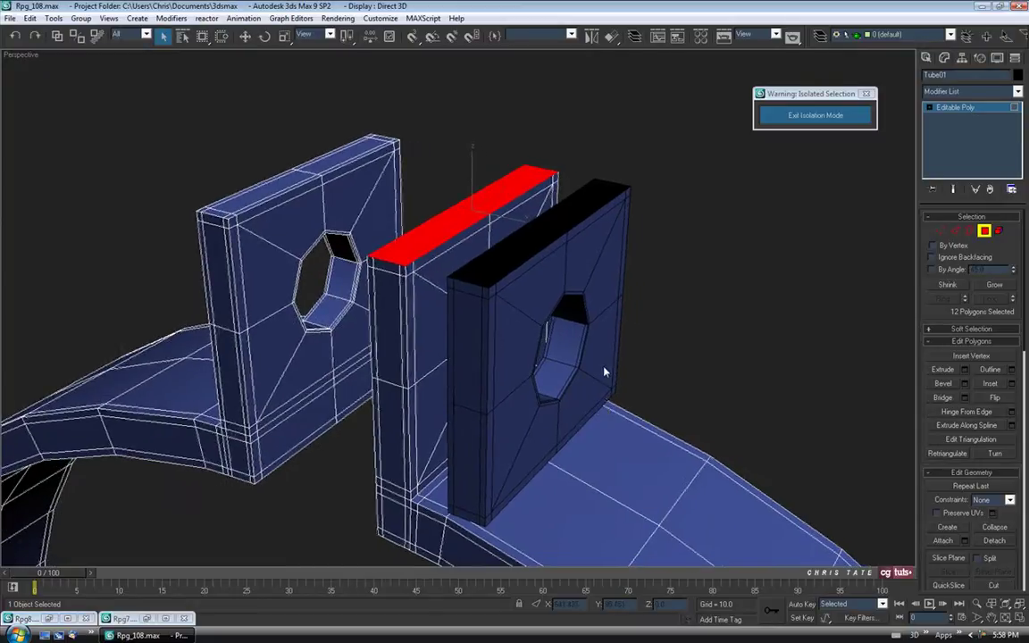
- Examine the tops of the clamp plate and the detached plate, and the gap between them, in the maximized Front view
key("alt+w")
middle_click_drag(663, 226, 688, 259)
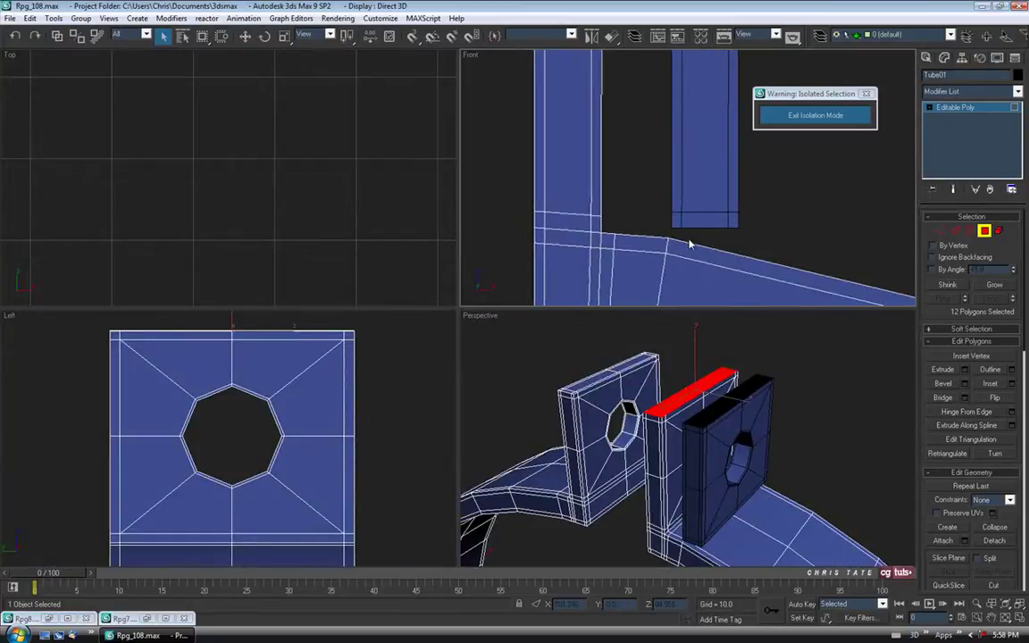
key("alt+w")
scroll(639, 337, "down", 3)
scroll(639, 337, "down", 2)
middle_click_drag(624, 312, 540, 291)
scroll(556, 314, "up", 3)
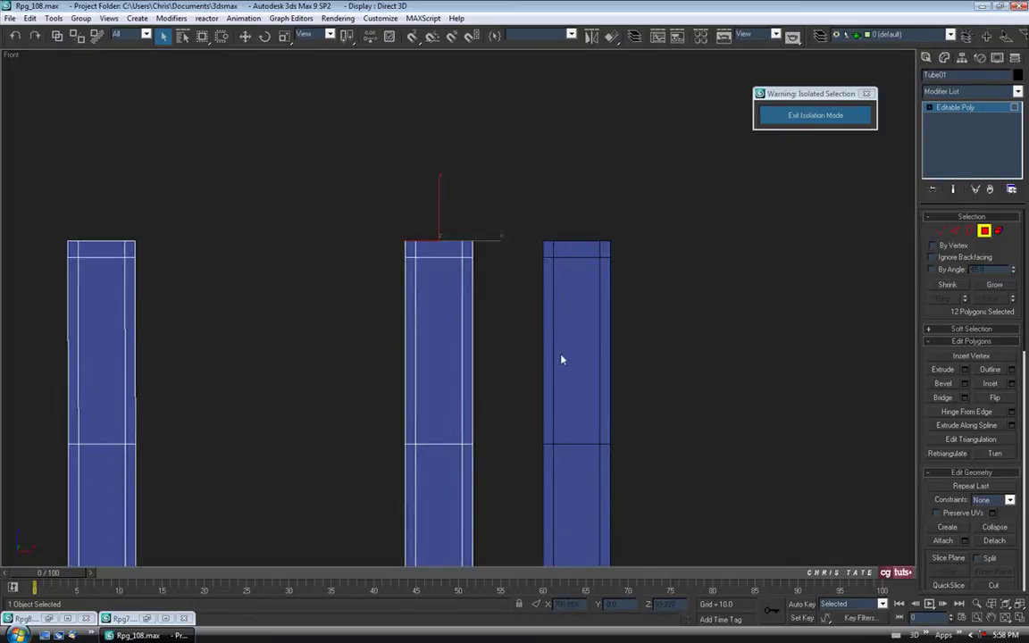
middle_click_drag(552, 365, 535, 409)
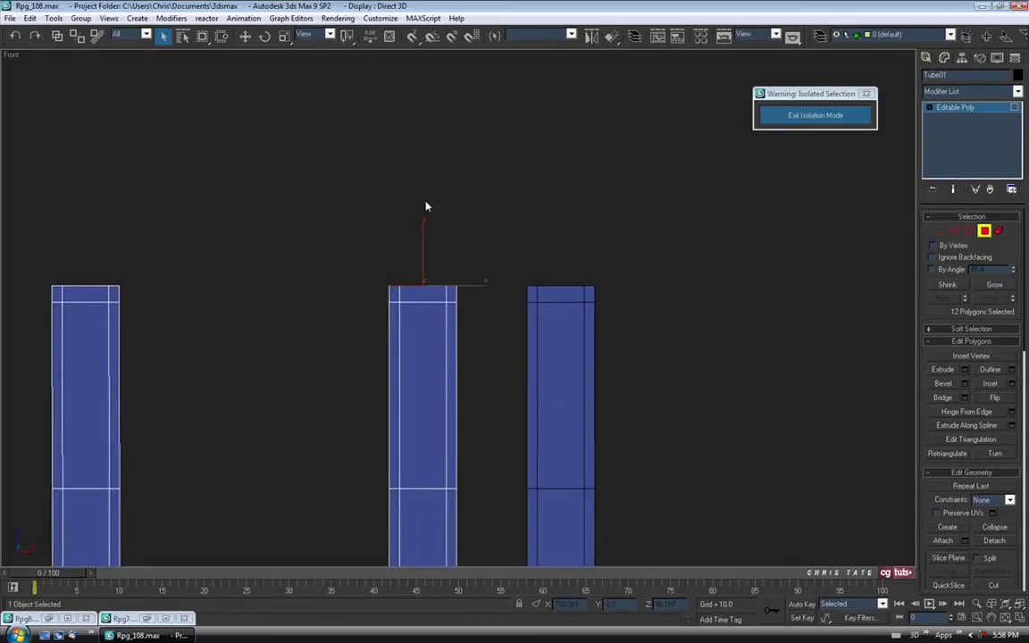
middle_click_drag(580, 289, 539, 351)
middle_click_drag(480, 312, 487, 318)
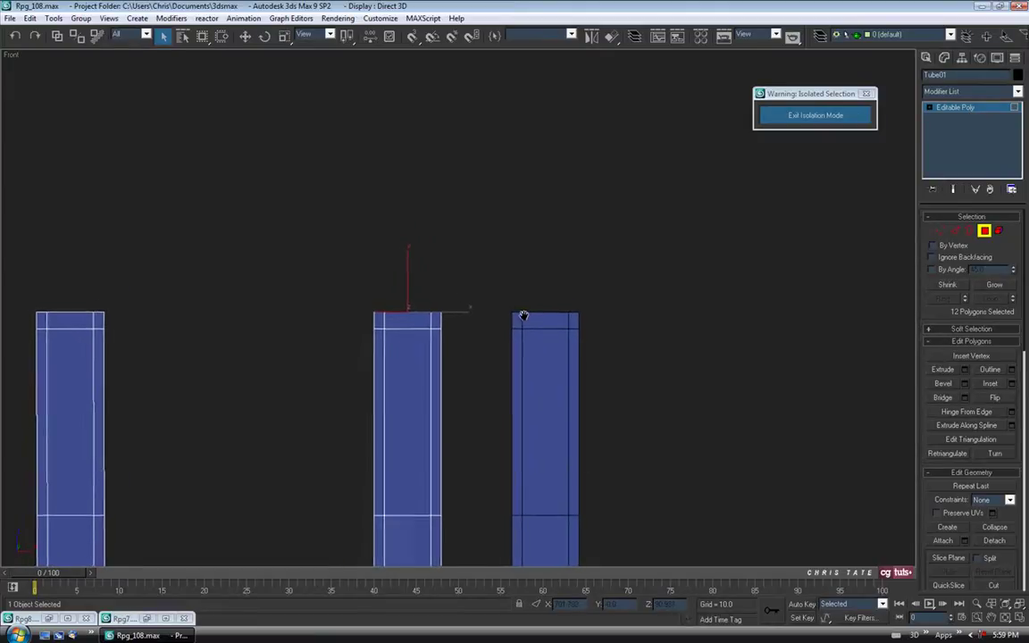
- Leave polygon editing and draw a three-segment Line bridging from the clamp plate's top centre up, across and down to the detached plate's top centre
left_click(983, 231)
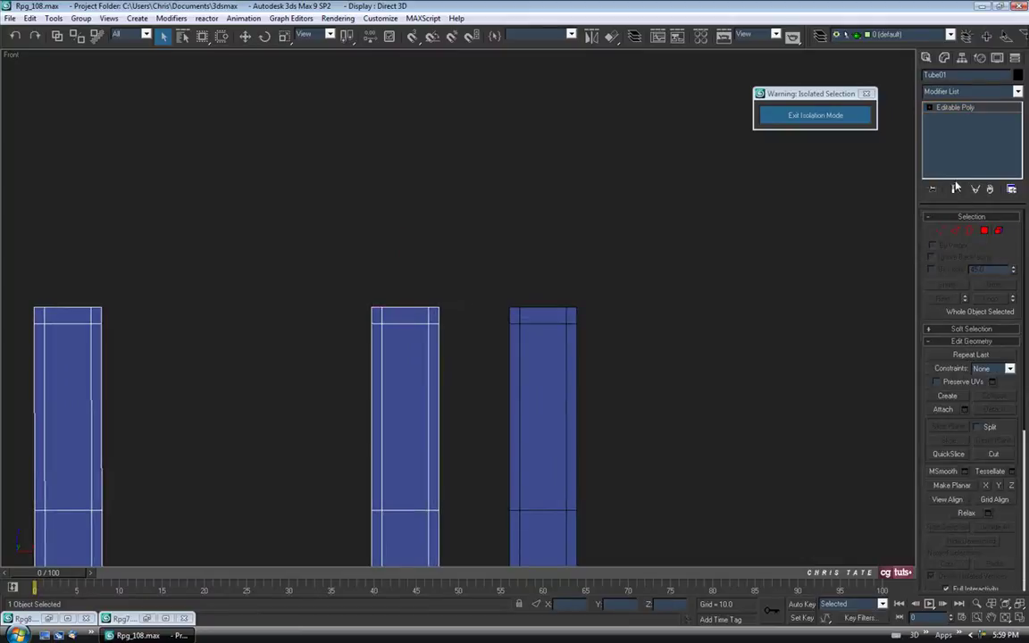
left_click(927, 58)
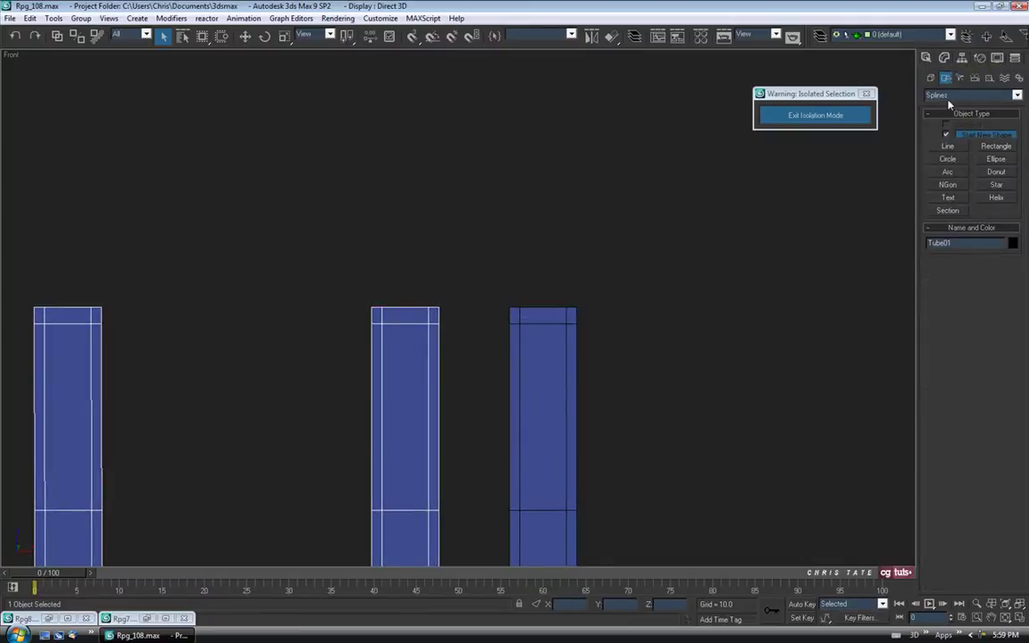
left_click(948, 149)
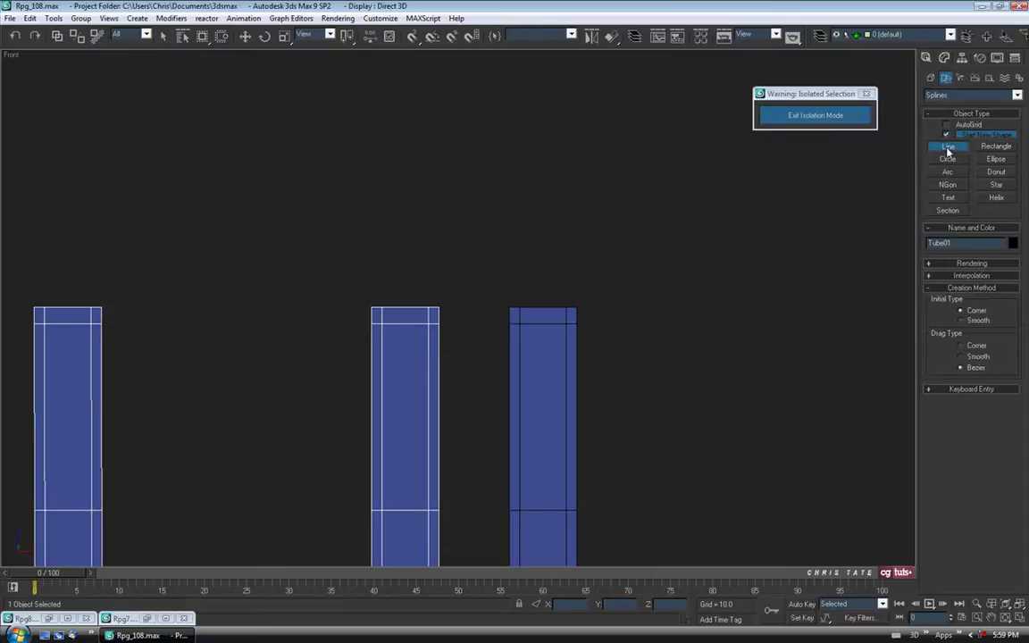
left_click(402, 306)
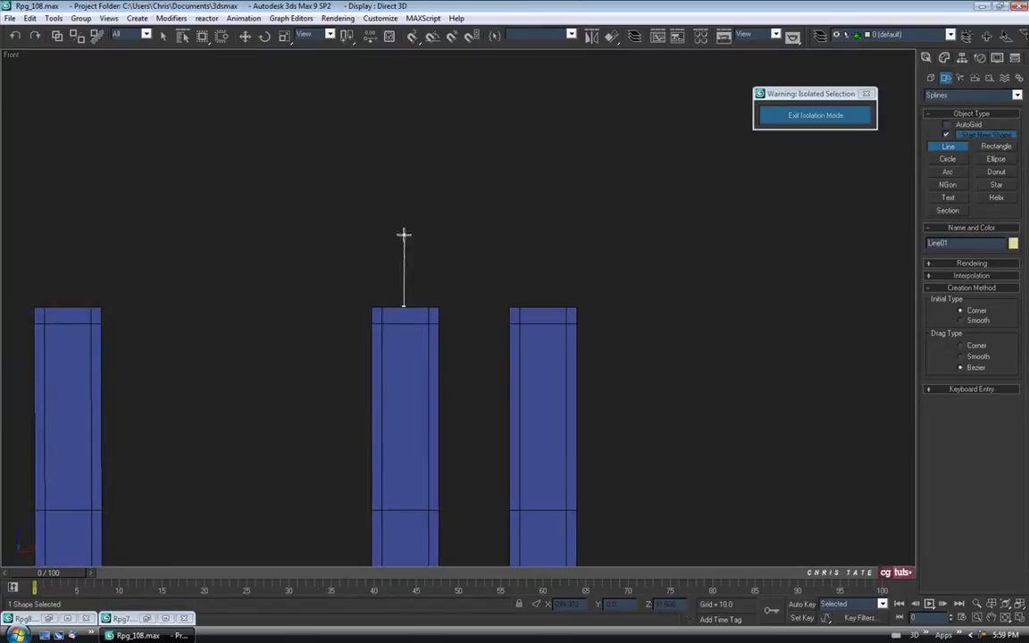
left_click(403, 234)
left_click(544, 235)
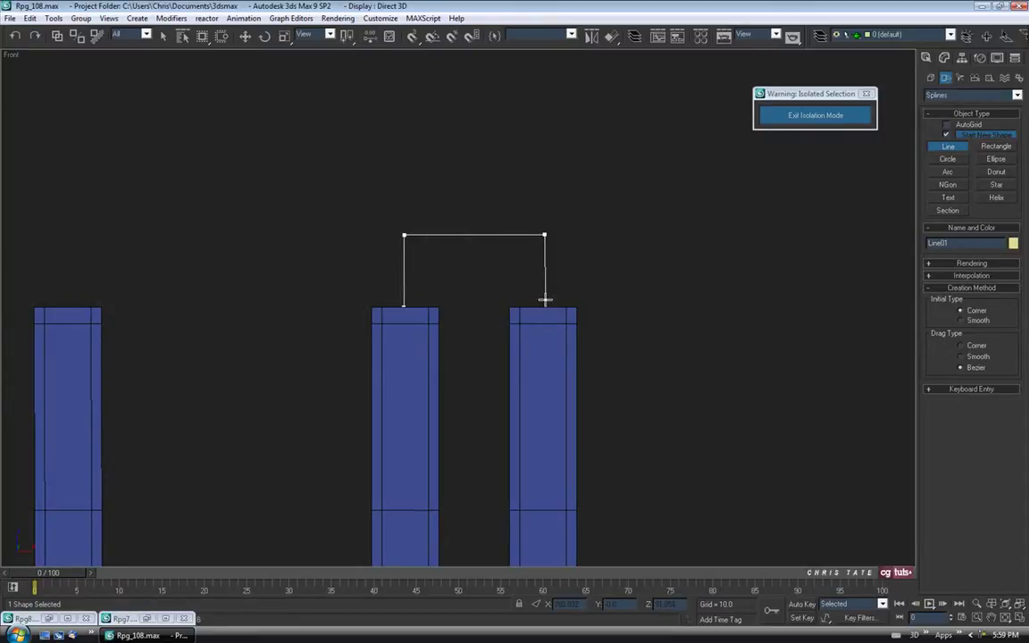
left_click(542, 307)
right_click(543, 307)
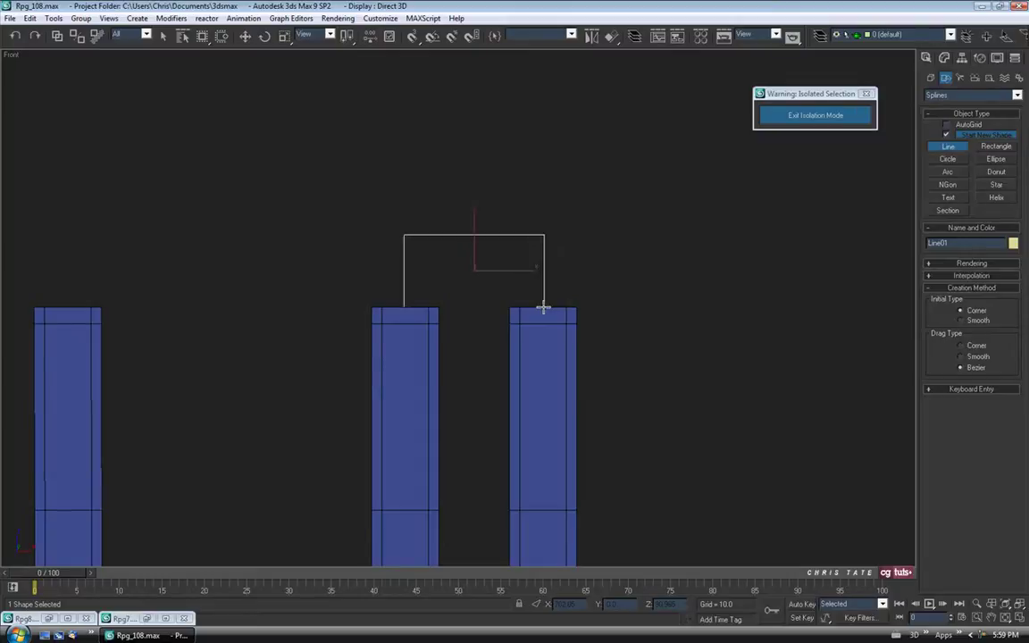
middle_click_drag(494, 339, 450, 335)
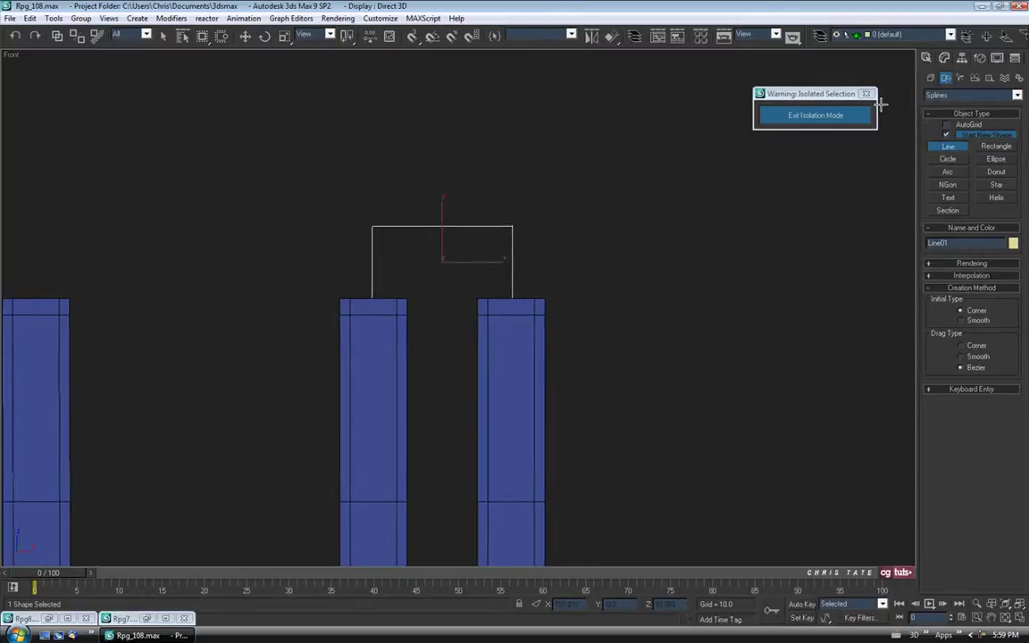
- Fillet the line's two upper corner vertices together into broad rounded bends, then leave vertex editing
left_click(944, 57)
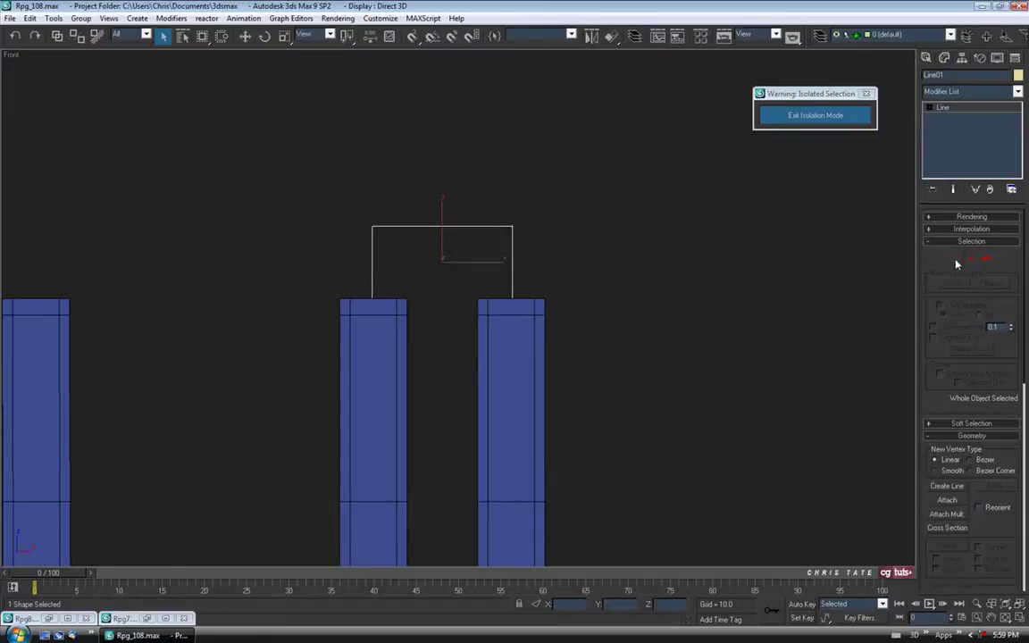
key("1")
left_click_drag(385, 231, 541, 235)
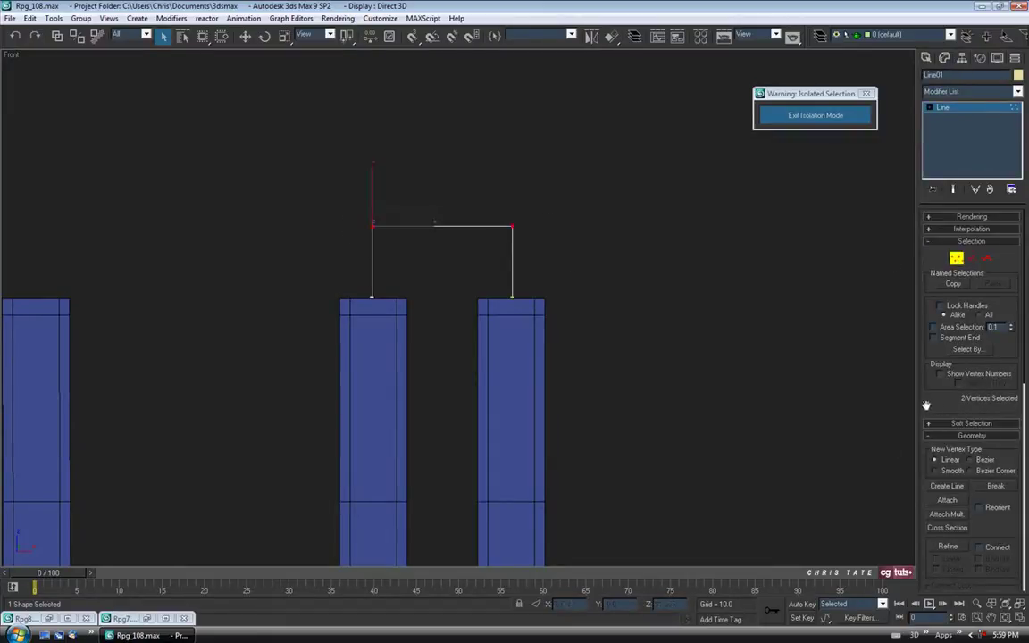
scroll(948, 483, "down", 5)
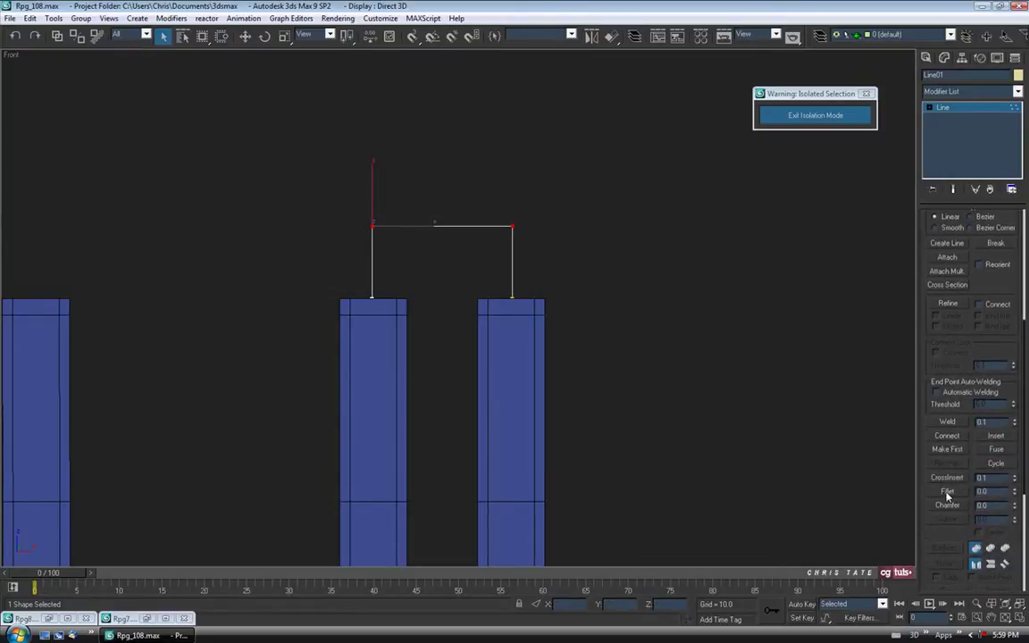
left_click(947, 492)
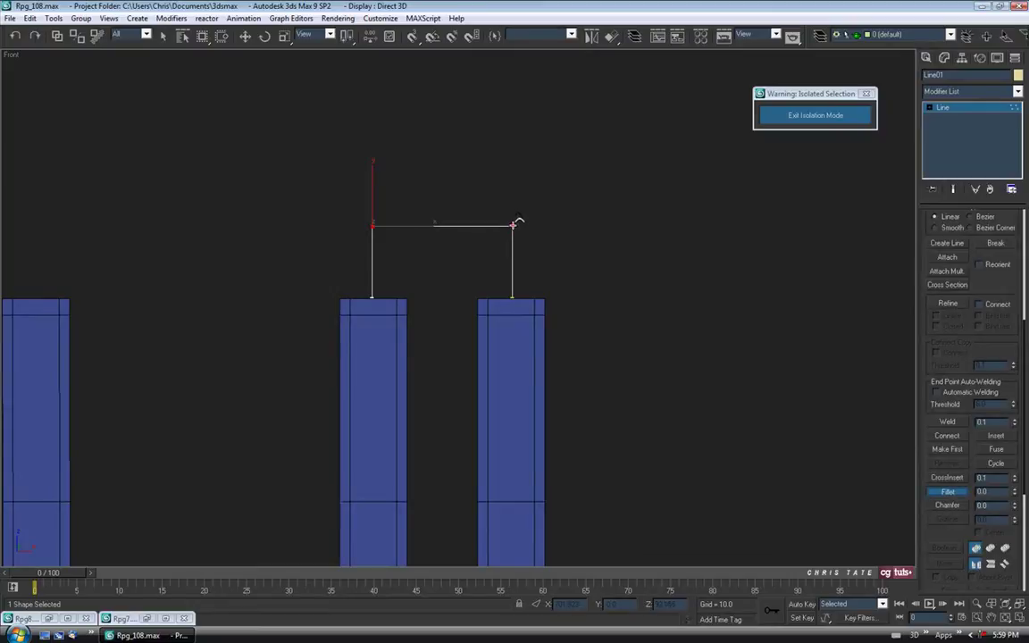
left_click_drag(513, 224, 513, 195)
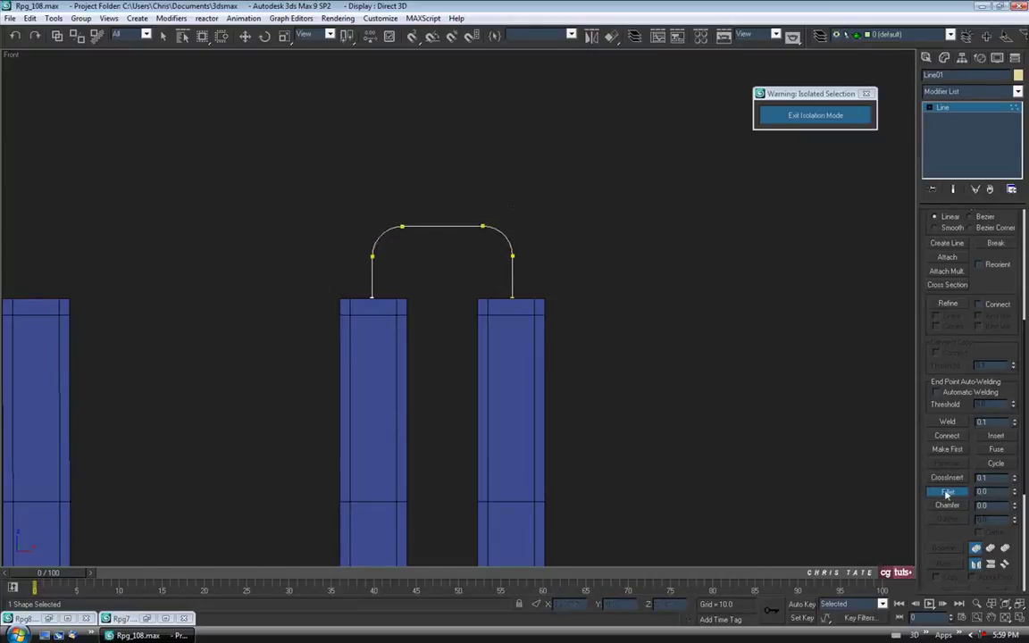
key("w")
scroll(922, 241, "up", 5)
left_click(955, 259)
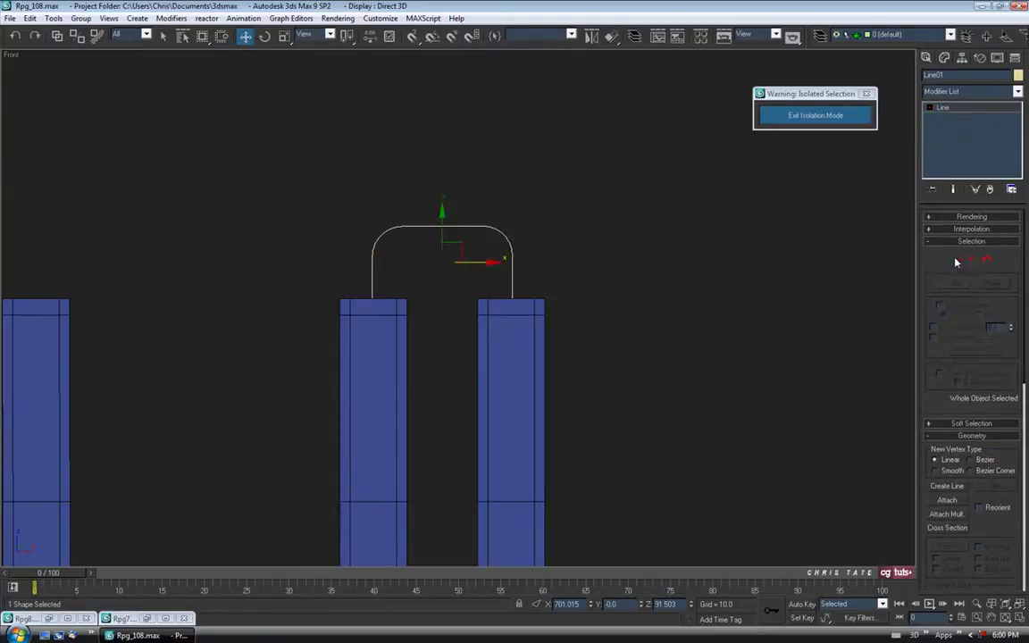
- Extrude the clamp plate's selected top polygons along the rounded bridging spline with Extrude Along Spline
middle_click_drag(603, 298, 600, 287)
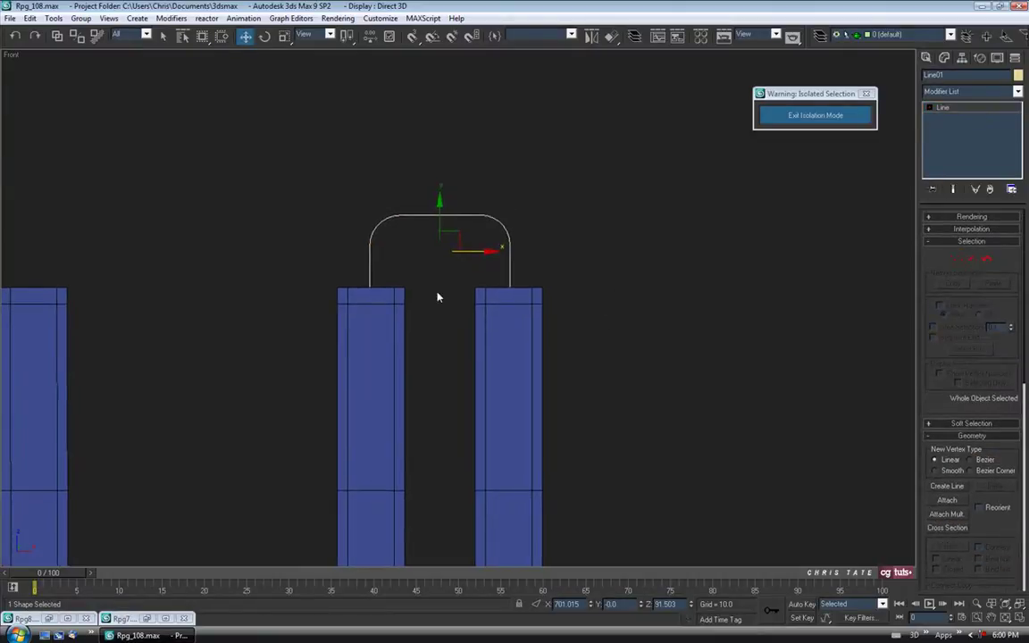
left_click(392, 304)
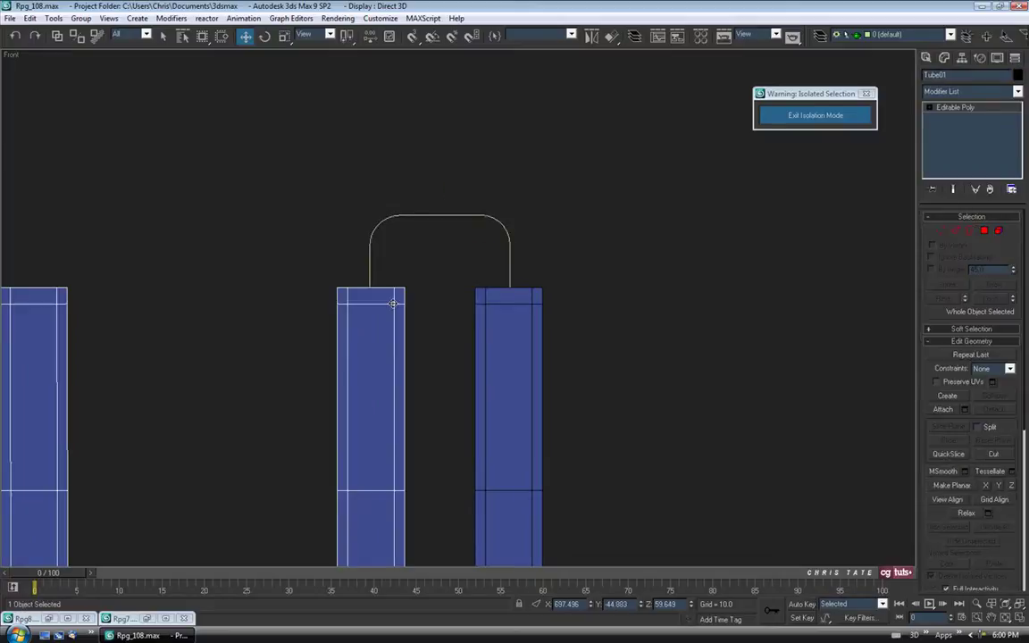
left_click(984, 232)
middle_click_drag(429, 297, 434, 328)
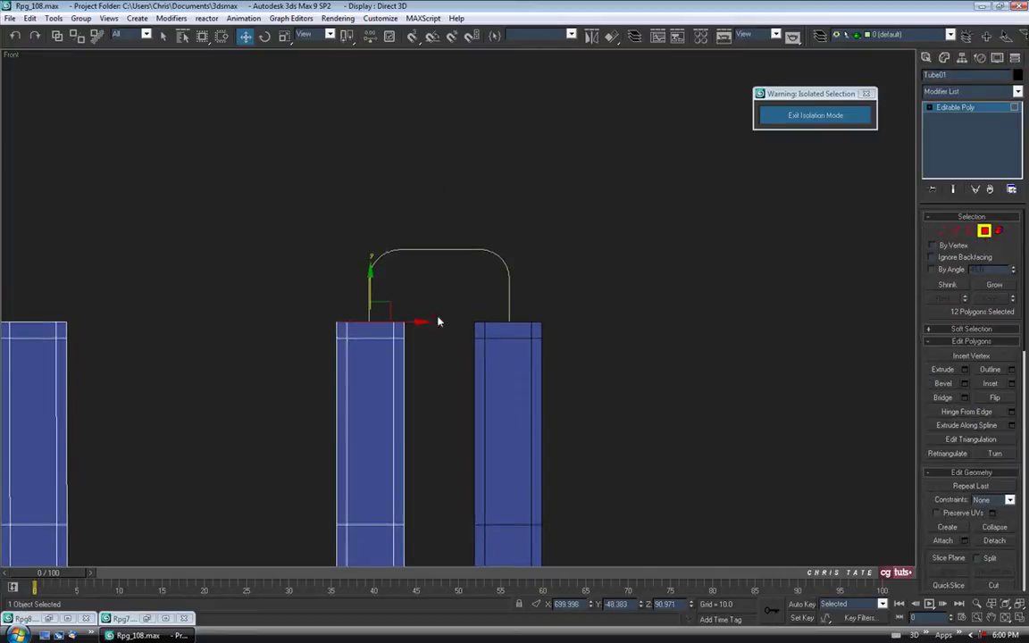
left_click(1012, 426)
left_click_drag(795, 169, 753, 197)
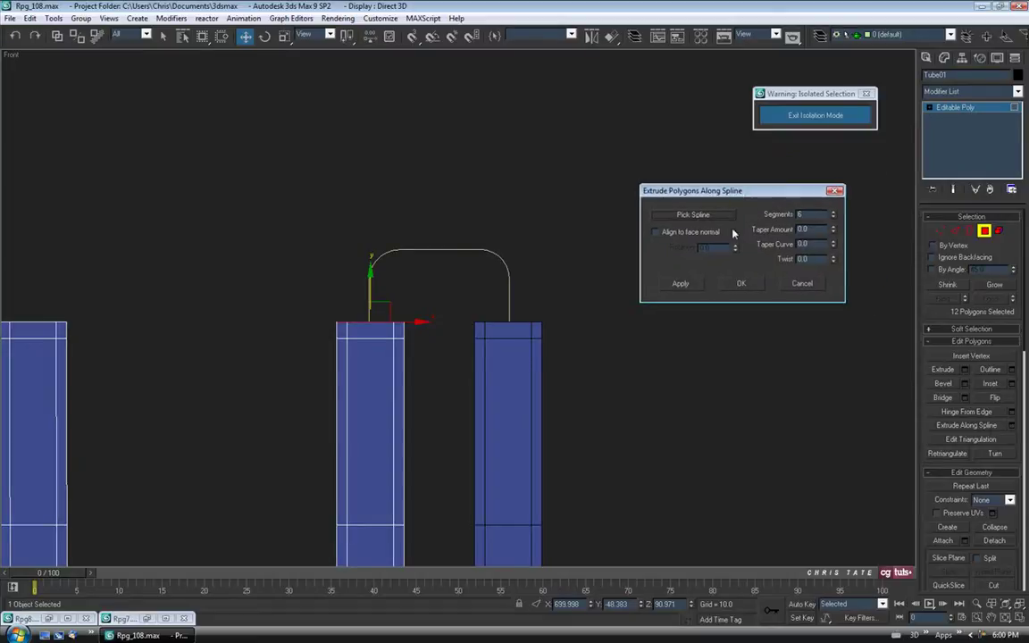
middle_click_drag(417, 330, 400, 312)
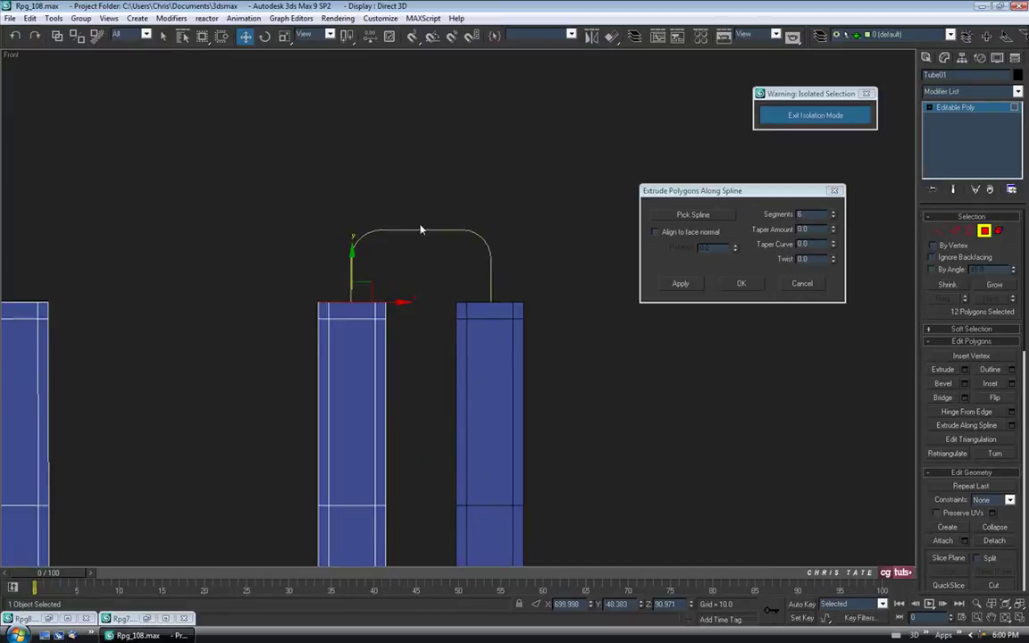
middle_click_drag(449, 292, 452, 306)
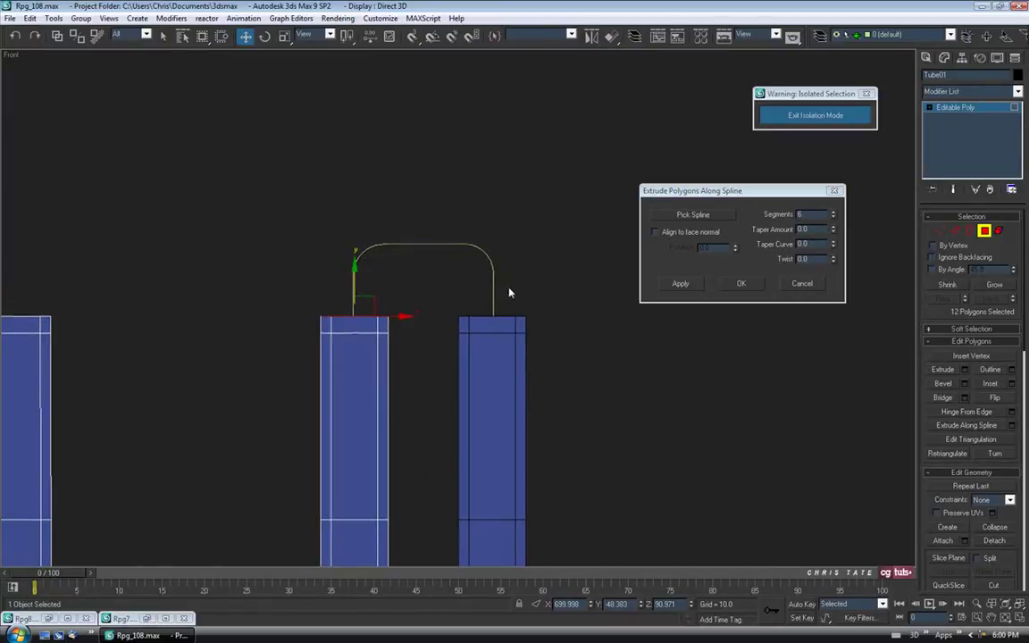
middle_click_drag(509, 292, 523, 302)
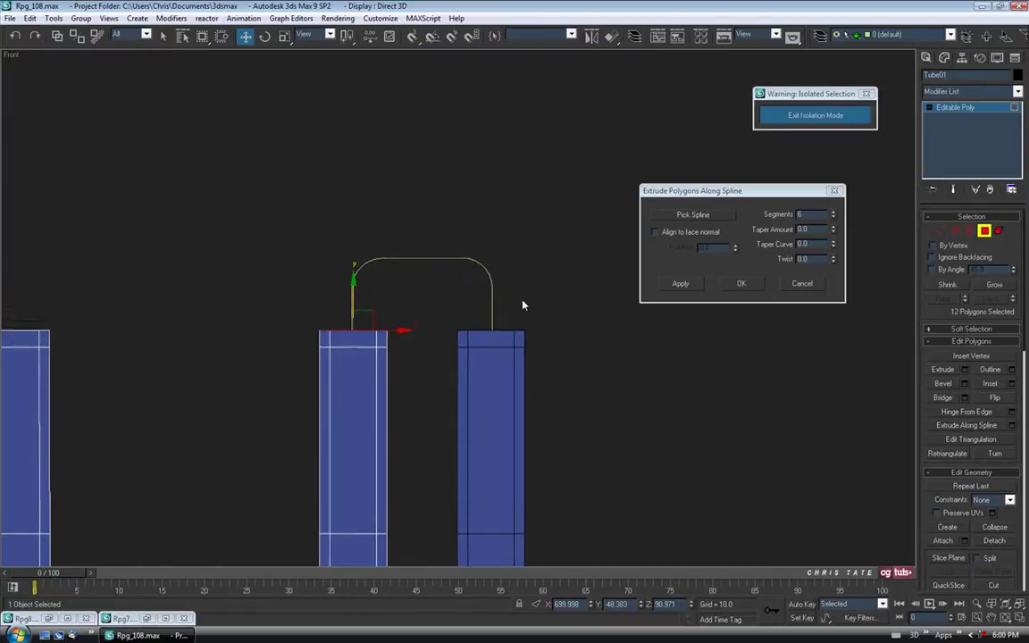
left_click(706, 214)
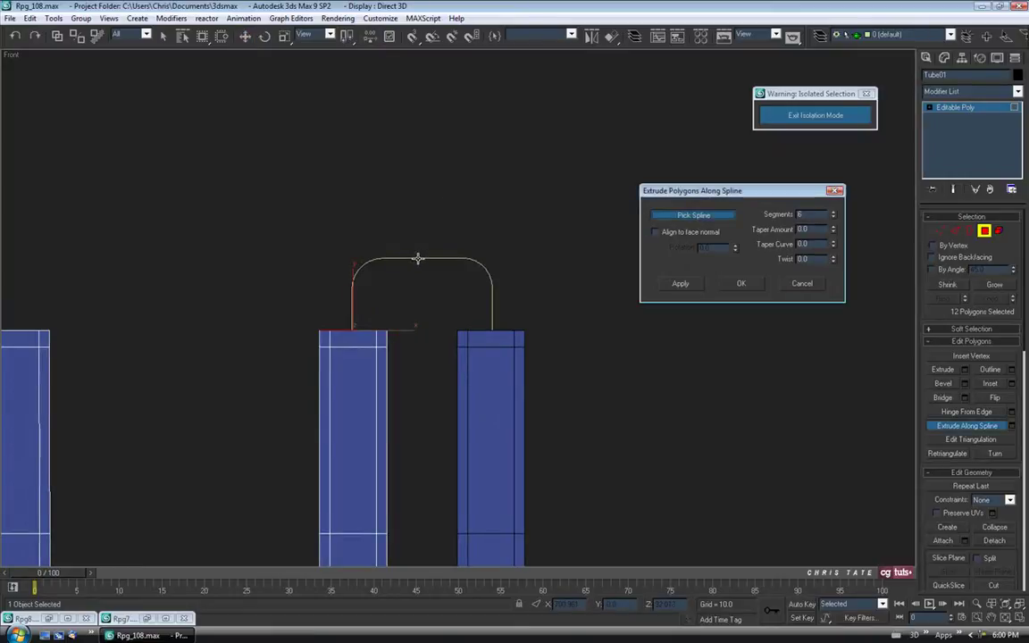
left_click(417, 259)
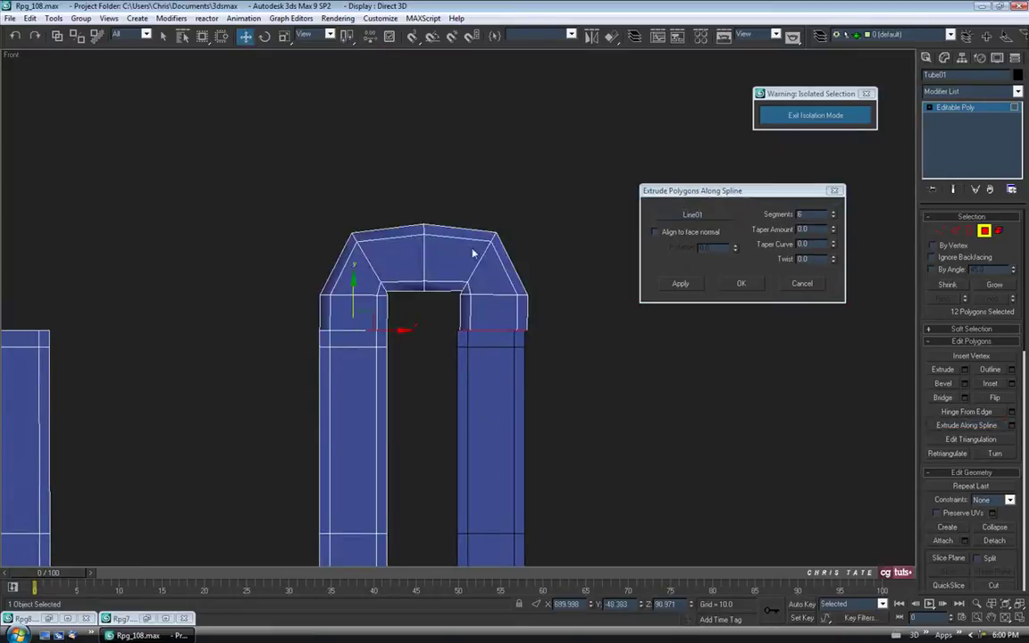
- Reduce the spline extrusion to 4 segments and accept it
left_click_drag(700, 190, 671, 186)
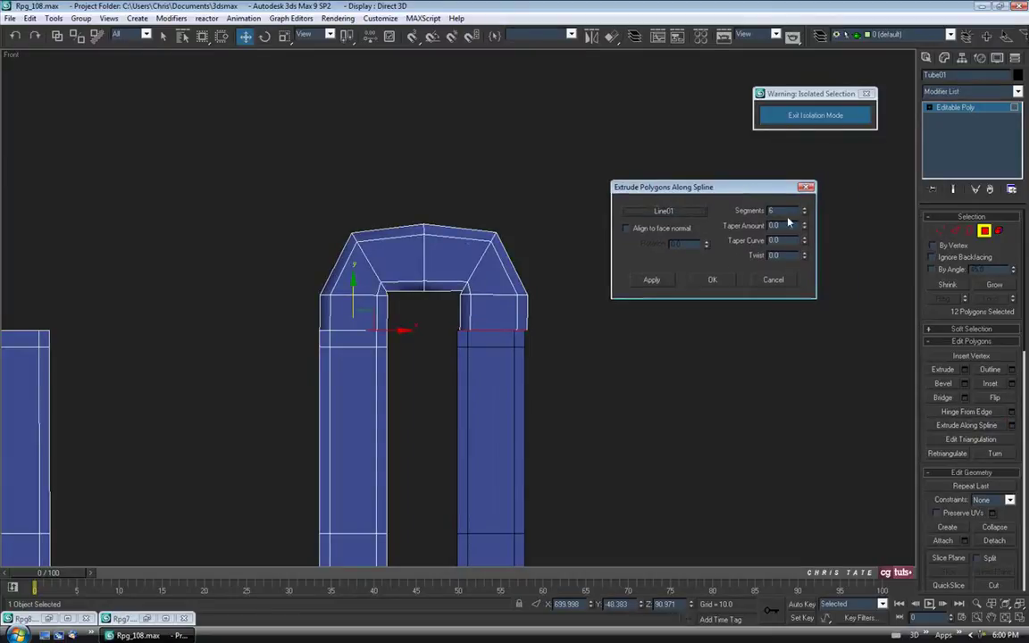
left_click(802, 212)
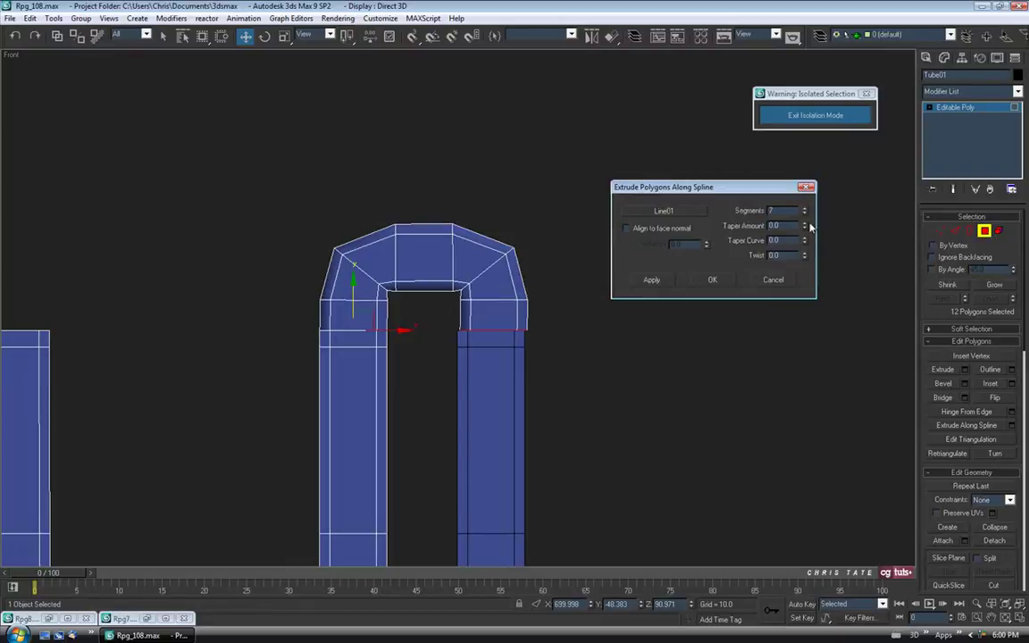
left_click(804, 215)
left_click(804, 215)
left_click(803, 215)
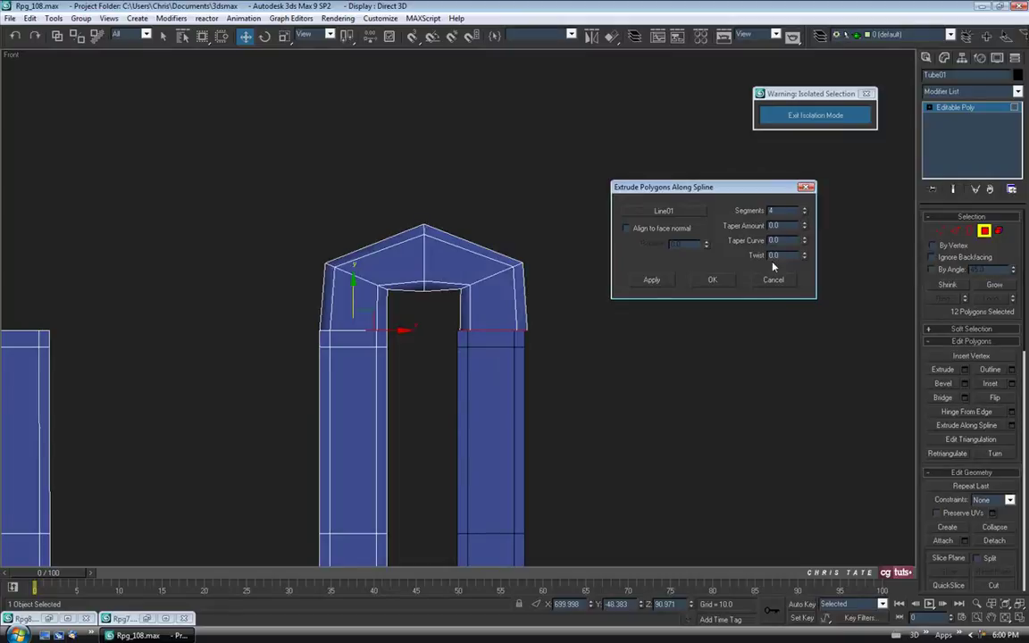
left_click(712, 280)
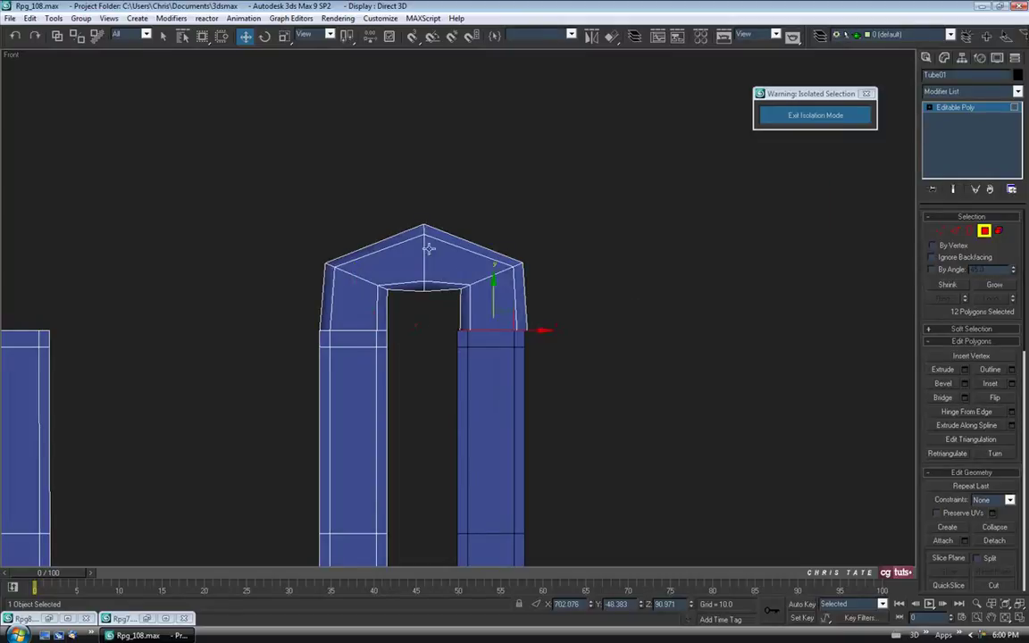
- Move the outer corner vertices of the bridge's clamp-side leg into vertical line with the clamp plate, checking the inner corner vertices as well
mouse_move(480, 250)
middle_mouse_down()
mouse_move(522, 270)
mouse_move(487, 232)
middle_mouse_up()
scroll(521, 267, "up", 2)
scroll(512, 248, "up", 2)
left_click(940, 231)
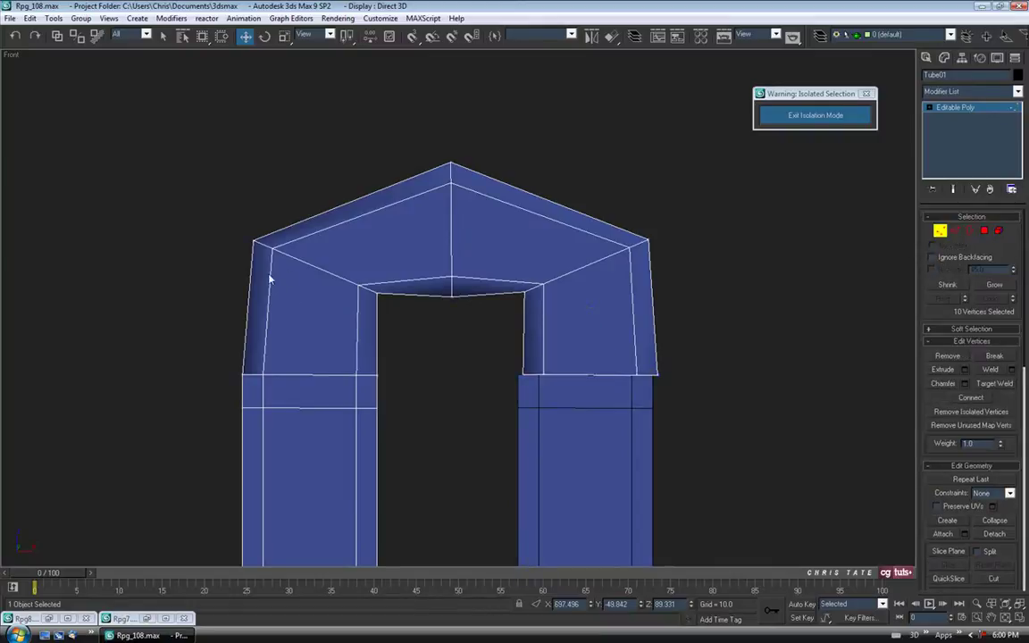
middle_click_drag(268, 283, 290, 277)
left_click_drag(251, 217, 316, 243)
middle_click_drag(392, 323, 381, 307)
left_click_drag(374, 277, 394, 265)
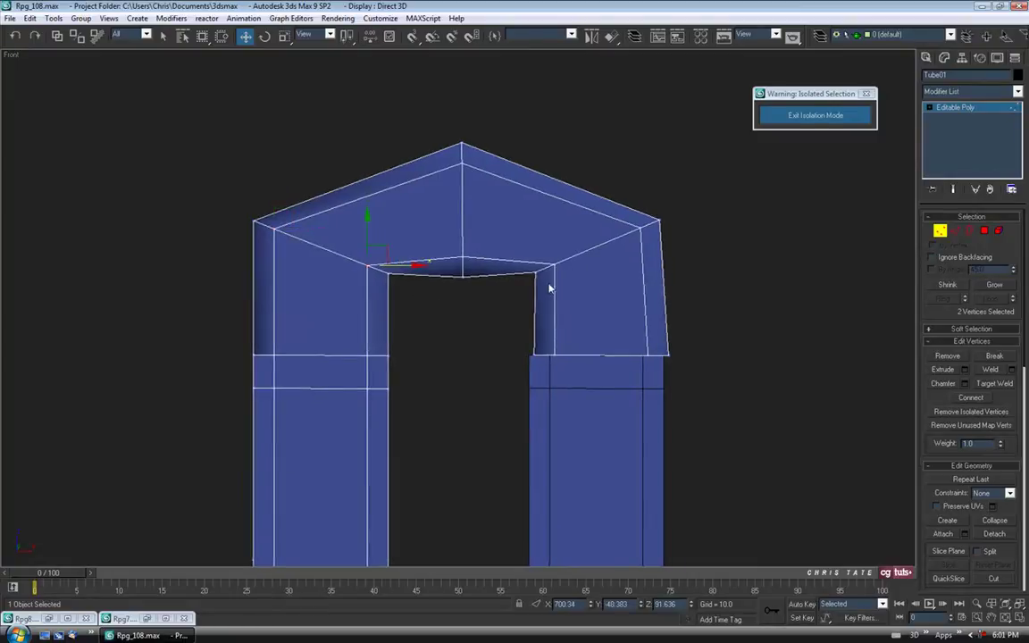
- Align the inner and outer vertices of the bridge's other leg with the side edges of the detached plate
left_click_drag(565, 257, 532, 366)
left_click_drag(579, 321, 574, 323)
left_click_drag(524, 266, 541, 281)
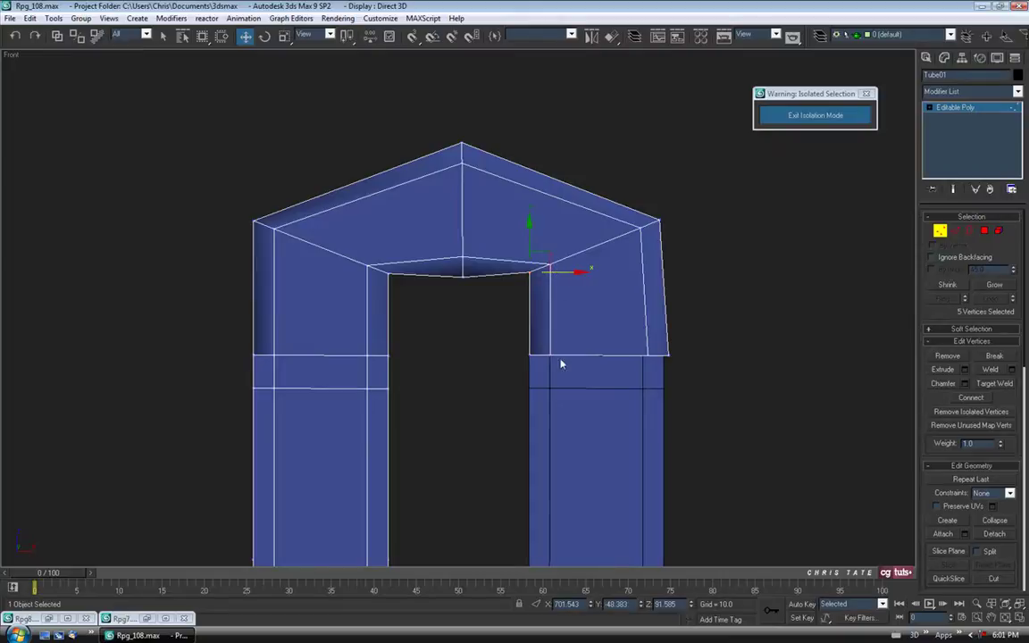
scroll(554, 359, "up", 2)
middle_click_drag(572, 373, 550, 349)
middle_click_drag(580, 296, 502, 300)
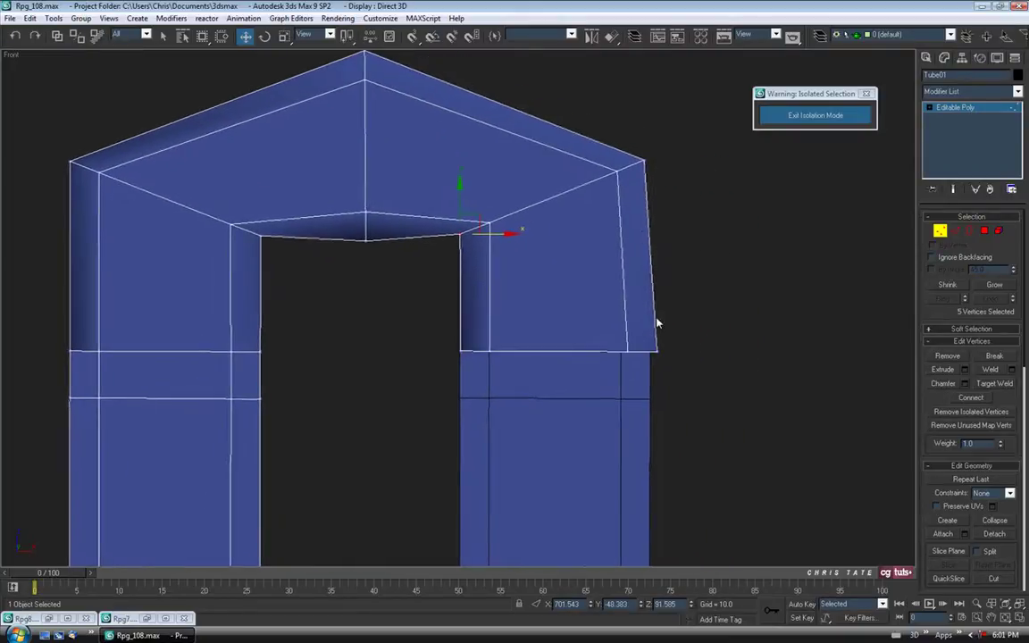
left_click_drag(645, 336, 671, 377)
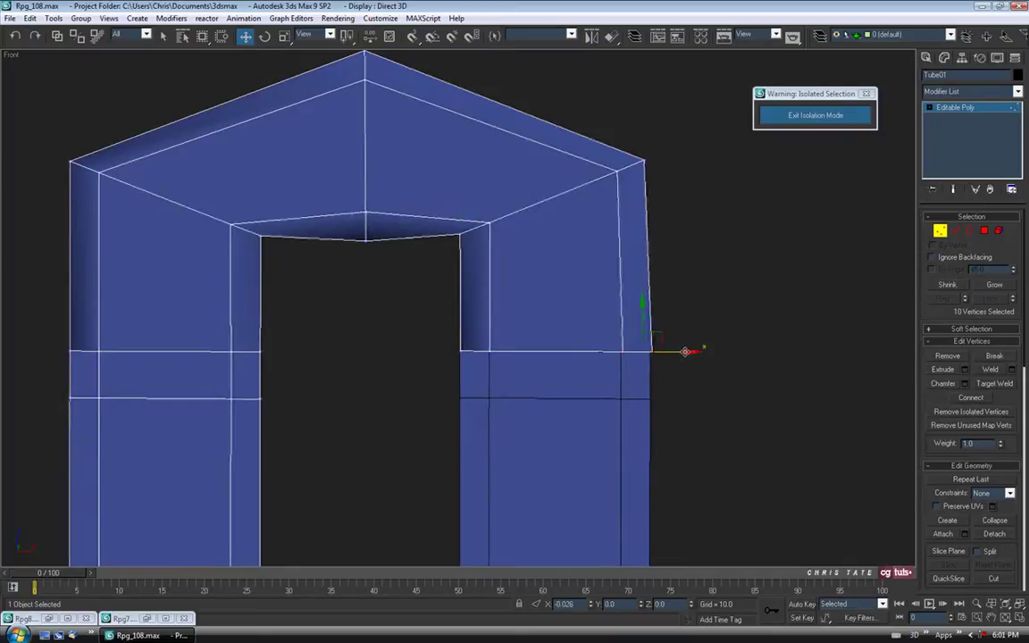
left_click_drag(585, 129, 592, 186)
left_click_drag(661, 171, 660, 170)
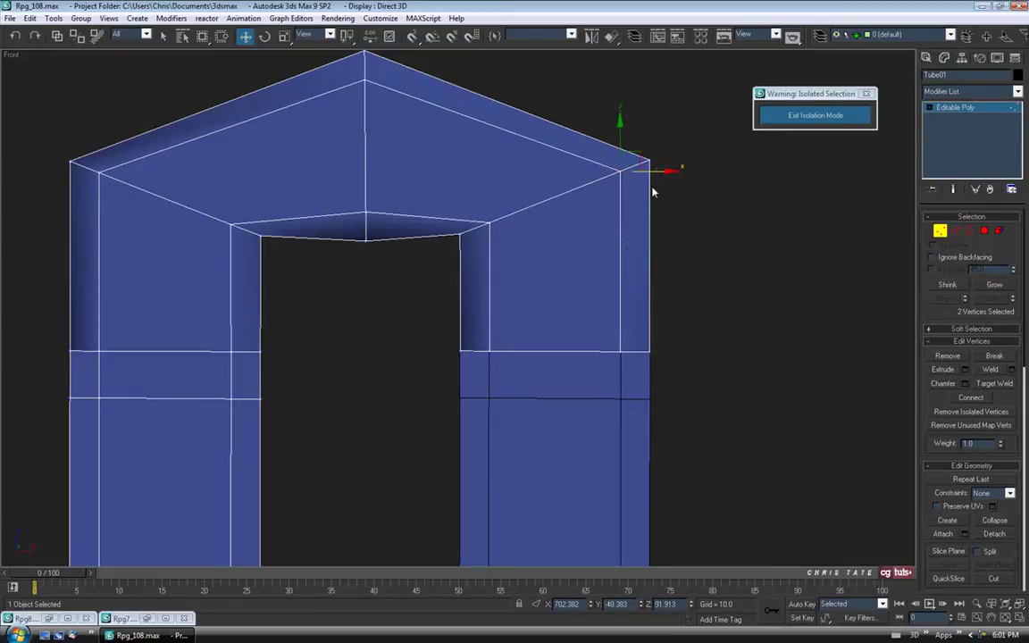
- Raise the bridge's middle vertices, outer and inner, so its top forms a peaked arch
middle_click_drag(597, 283, 620, 301)
scroll(570, 212, "down", 4)
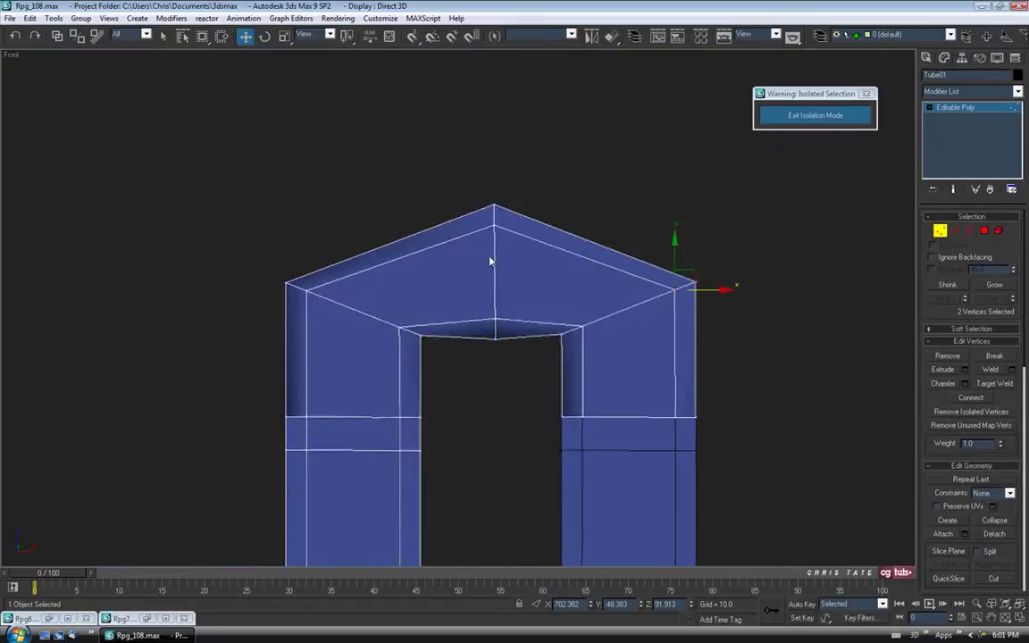
middle_click_drag(490, 336, 471, 299)
left_click_drag(477, 244, 491, 336)
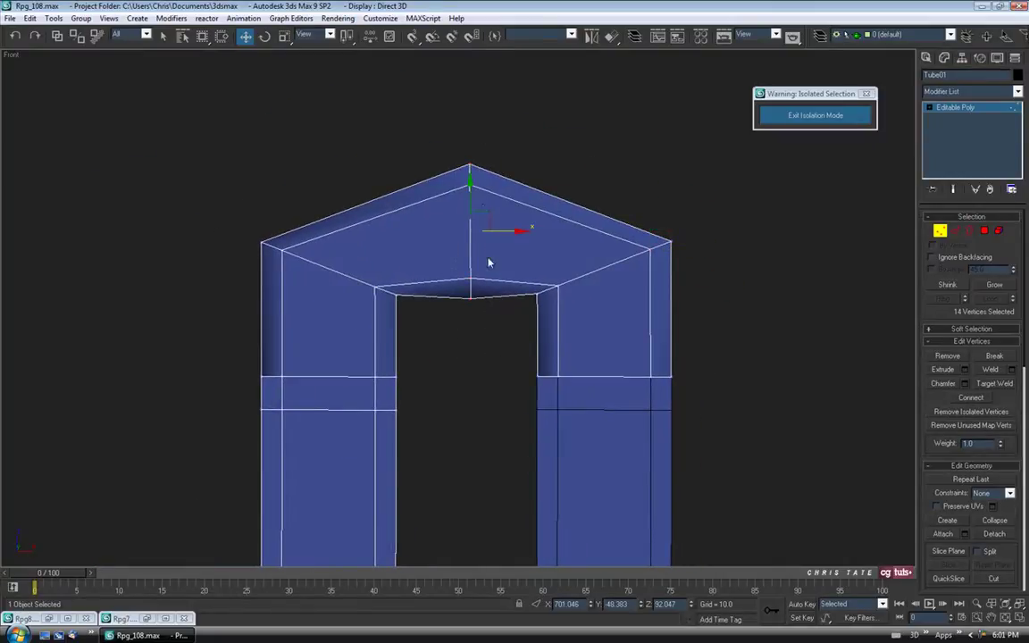
left_click_drag(475, 200, 467, 173)
left_click(468, 140)
left_click_drag(469, 128, 468, 124)
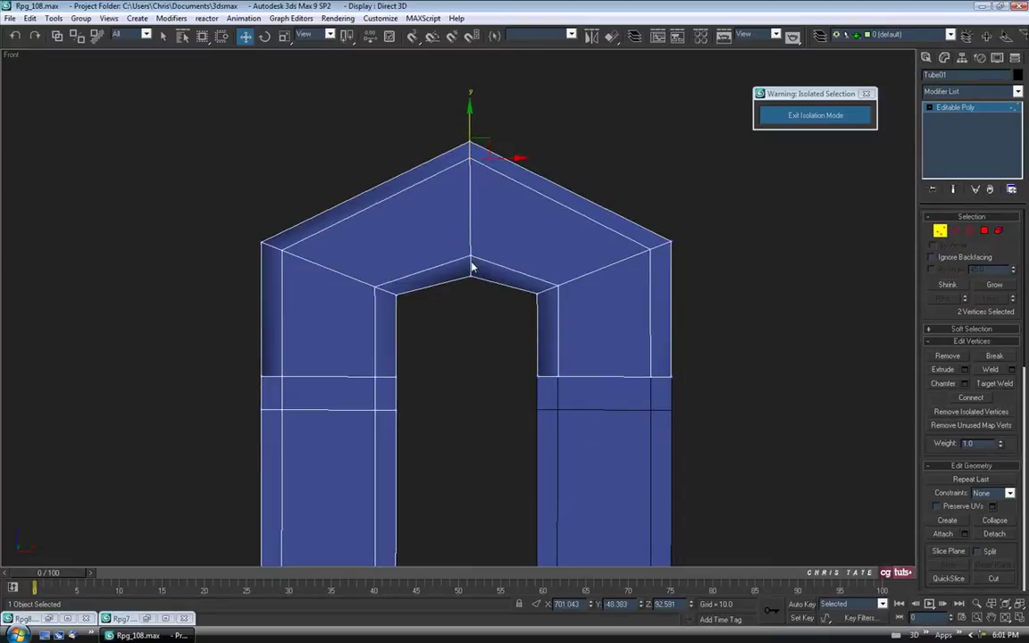
left_click_drag(474, 293, 472, 240)
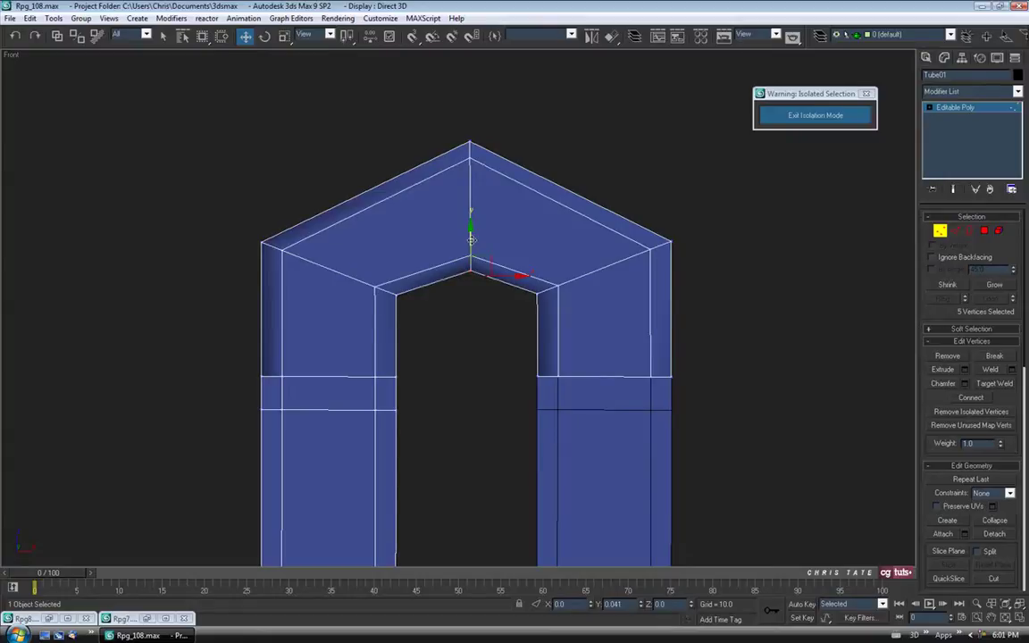
- Connect the sloping edges on both sides of the bridge's peak with one new edge loop each
middle_click_drag(500, 340, 500, 339)
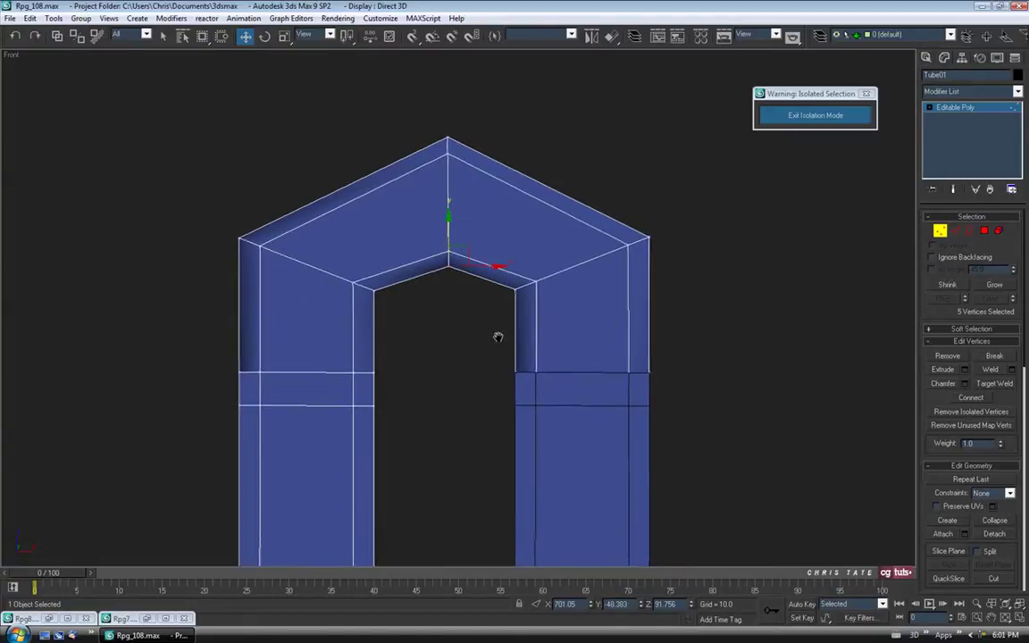
left_click(954, 232)
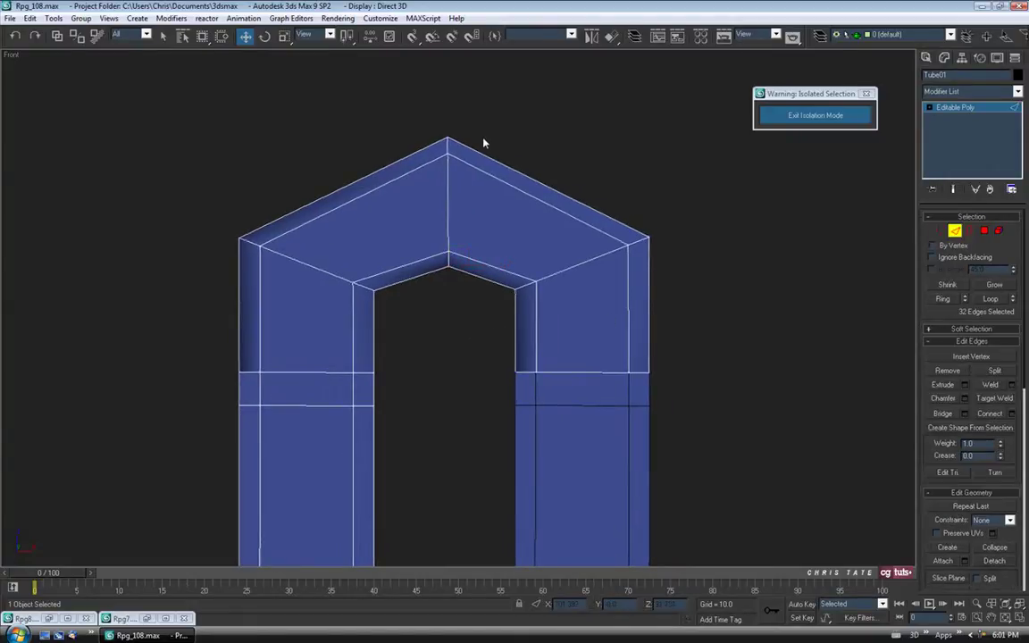
left_click_drag(483, 345, 484, 374)
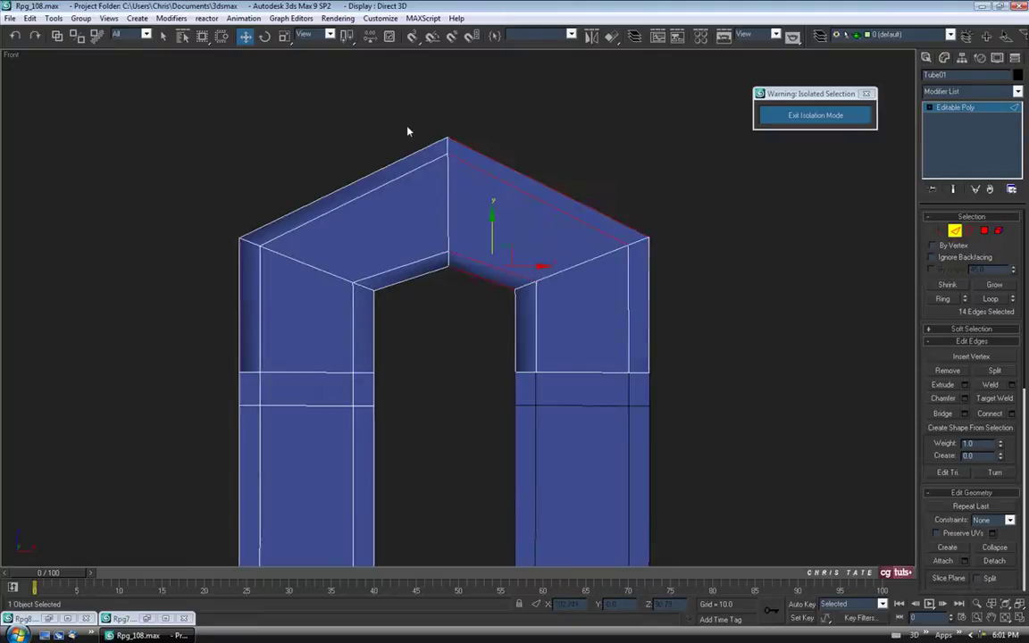
left_click_drag(407, 106, 418, 377, "ctrl")
middle_click_drag(452, 306, 452, 340)
middle_click_drag(675, 391, 659, 366)
left_click(1013, 415)
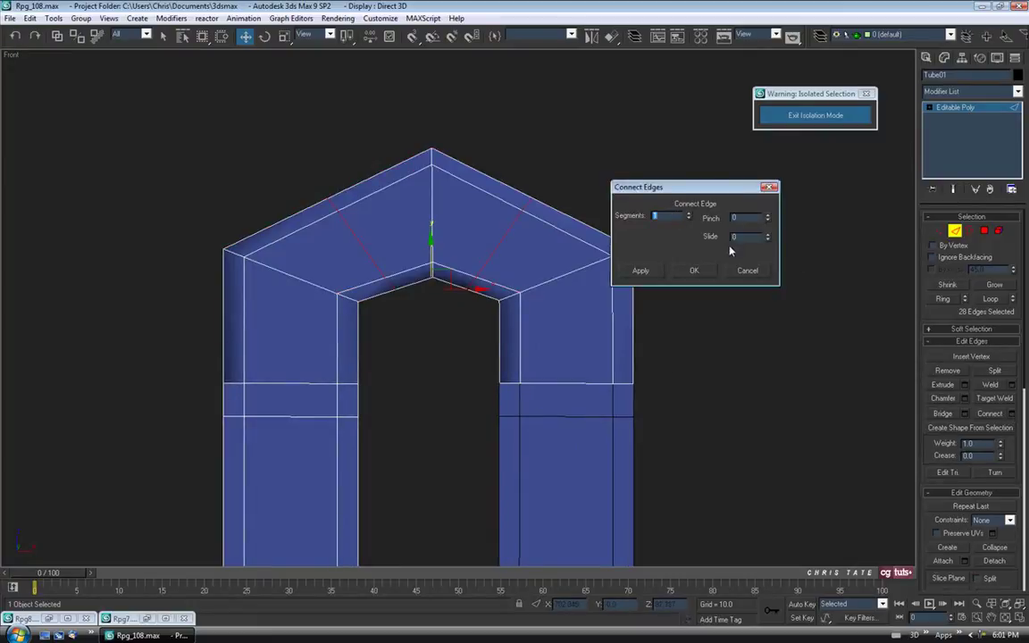
left_click(692, 271)
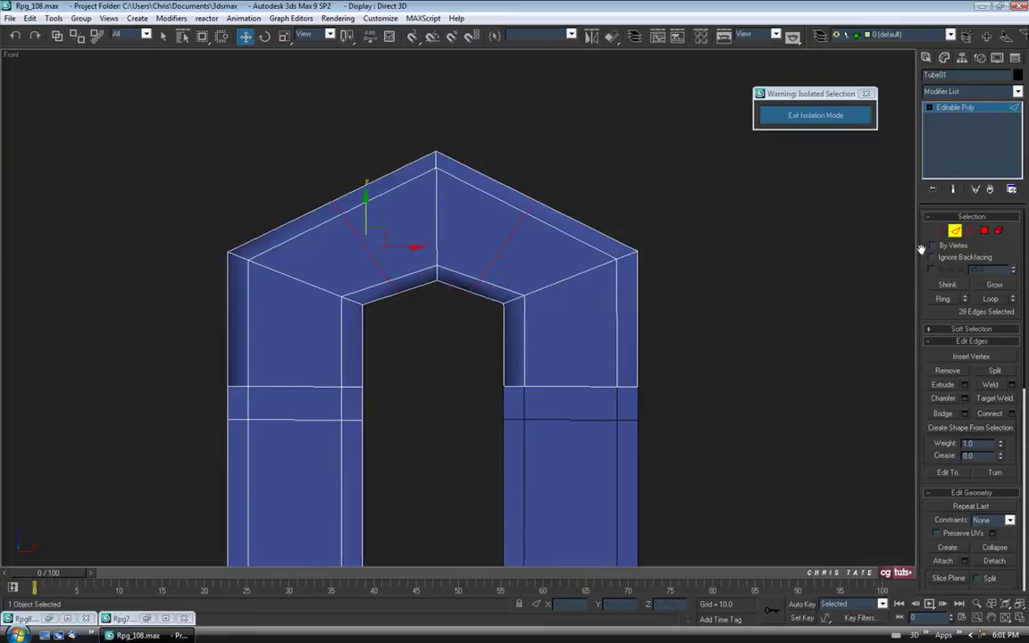
- Raise the vertices of the two new edge loops and scale them apart horizontally to round the arch
left_click(939, 230)
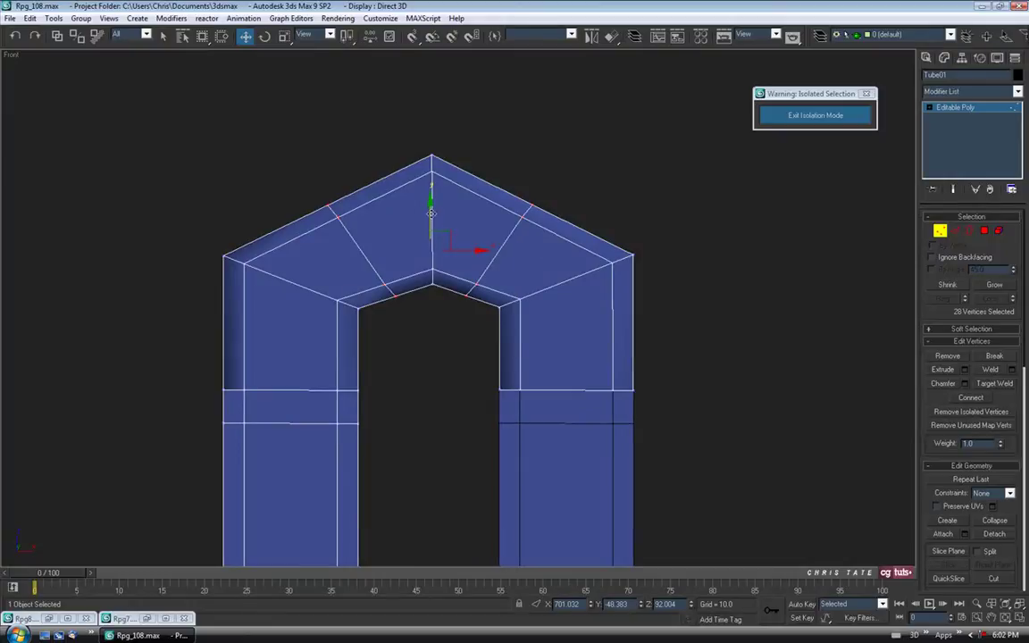
left_click_drag(430, 212, 431, 193)
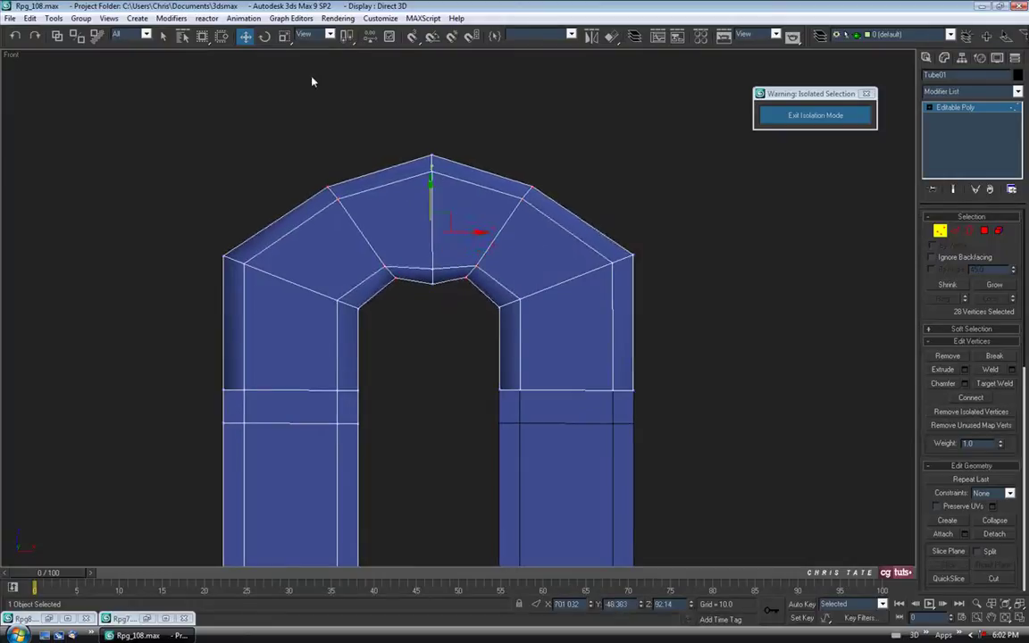
left_click(283, 37)
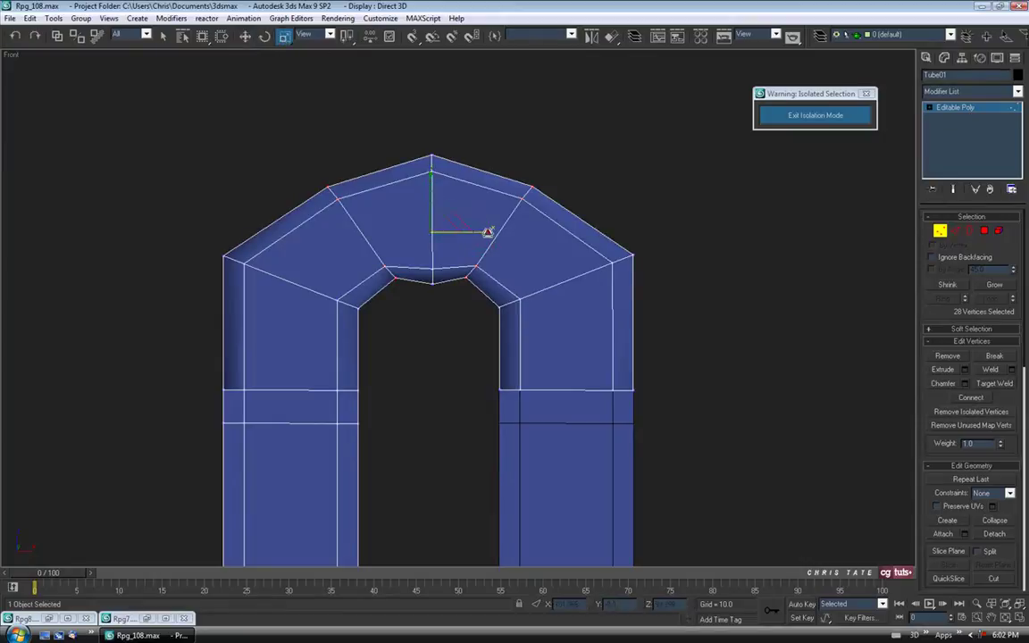
left_click_drag(487, 232, 502, 233)
- Move the bridge's centre vertices up, lifting the inner ones further to smooth the underside of the arch
key("w")
left_click_drag(409, 138, 454, 305)
left_click_drag(433, 190, 433, 190)
left_click_drag(410, 243, 432, 229)
middle_click_drag(457, 323, 422, 288)
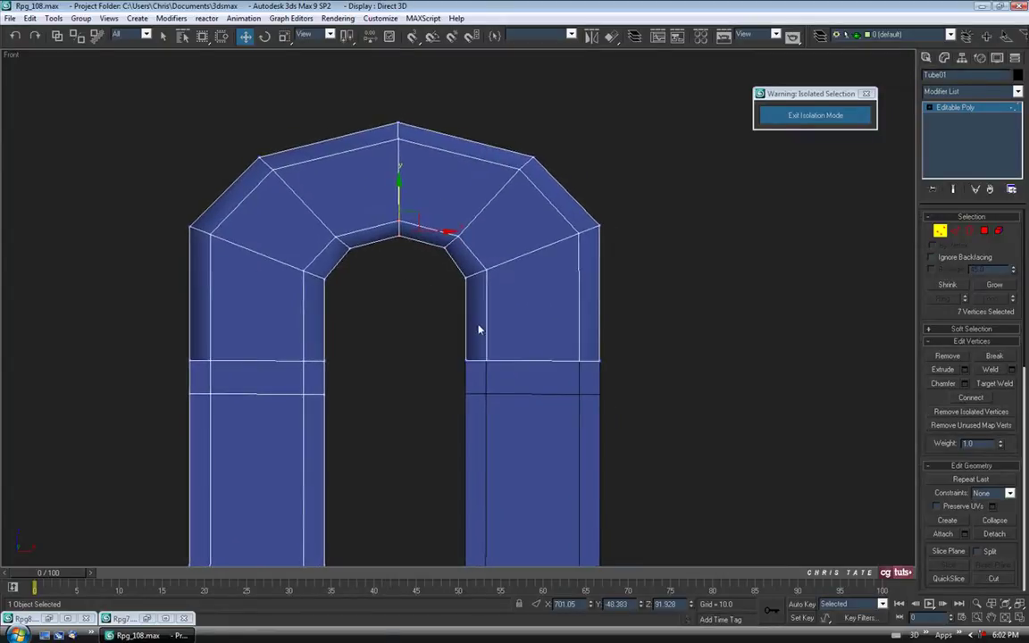
- Leave vertex editing and examine the finished bridge and its seam with the detached plate in the maximized Perspective view
left_click(940, 231)
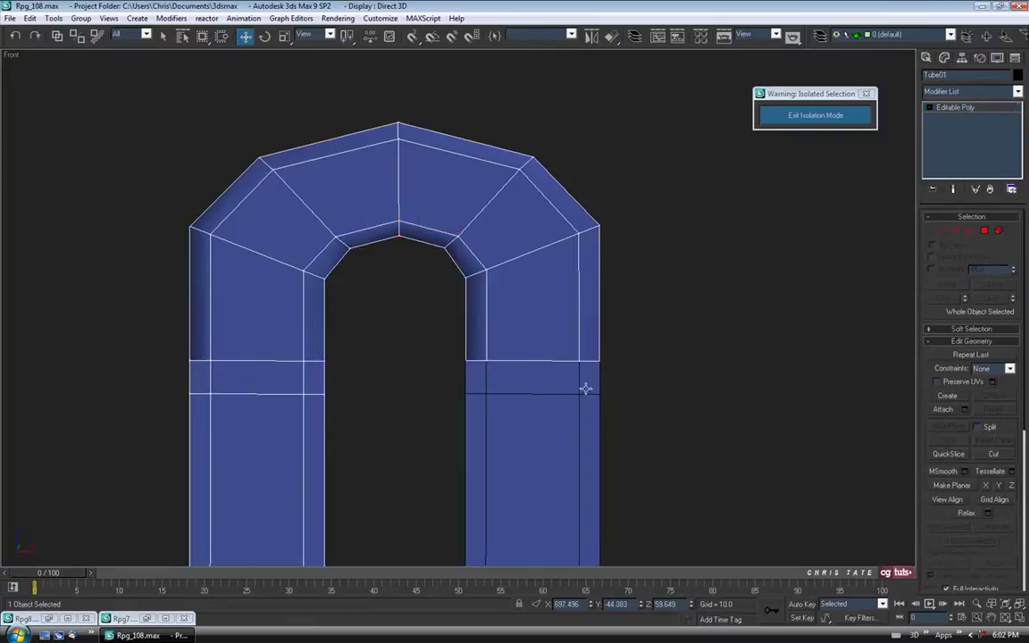
key("alt+w")
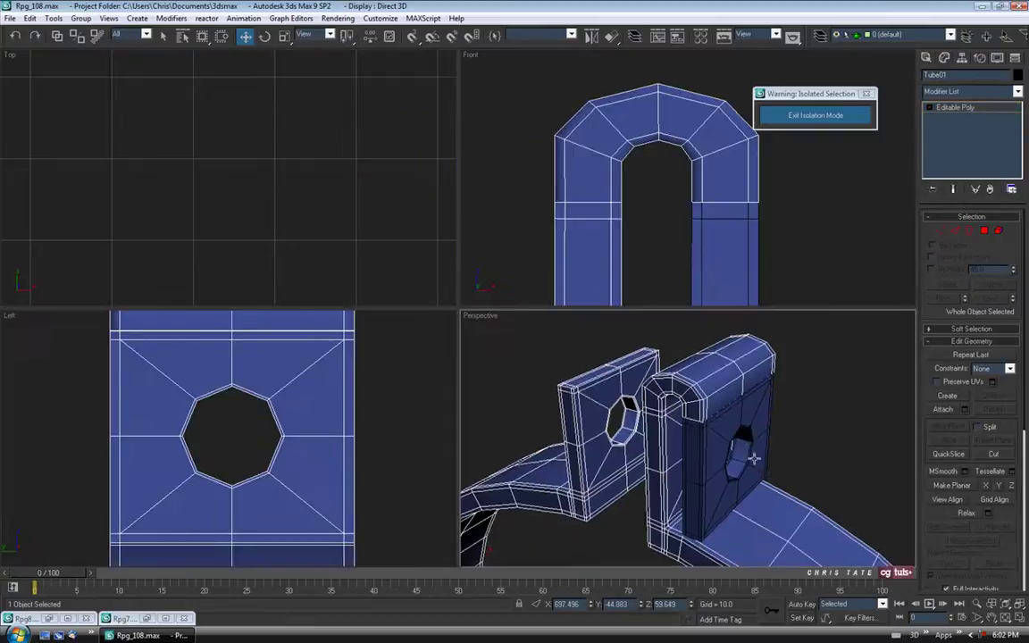
left_click(1018, 618)
mouse_move(675, 401)
middle_mouse_down("alt")
mouse_move(576, 335)
mouse_move(583, 340)
mouse_move(498, 324)
mouse_move(496, 252)
middle_mouse_up("alt")
key("F4")
middle_click_drag(581, 272, 432, 148, "alt")
middle_click_drag(506, 241, 507, 264, "alt")
key("F4")
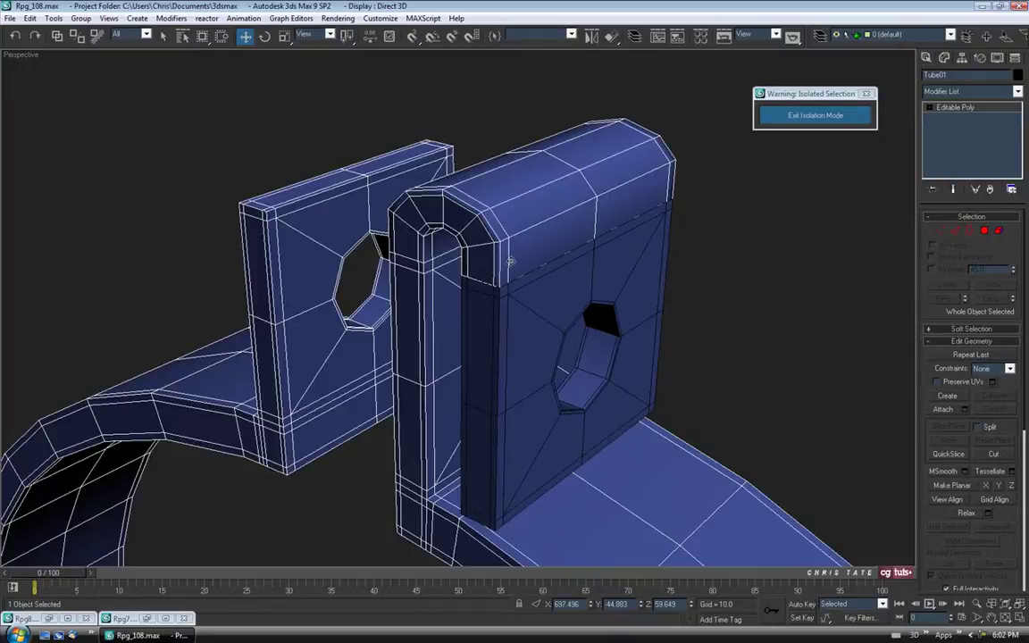
- Inspect the clamp without edge wires and apply a Smooth modifier with no smoothing groups assigned
key("F4")
middle_click_drag(596, 249, 591, 209, "alt")
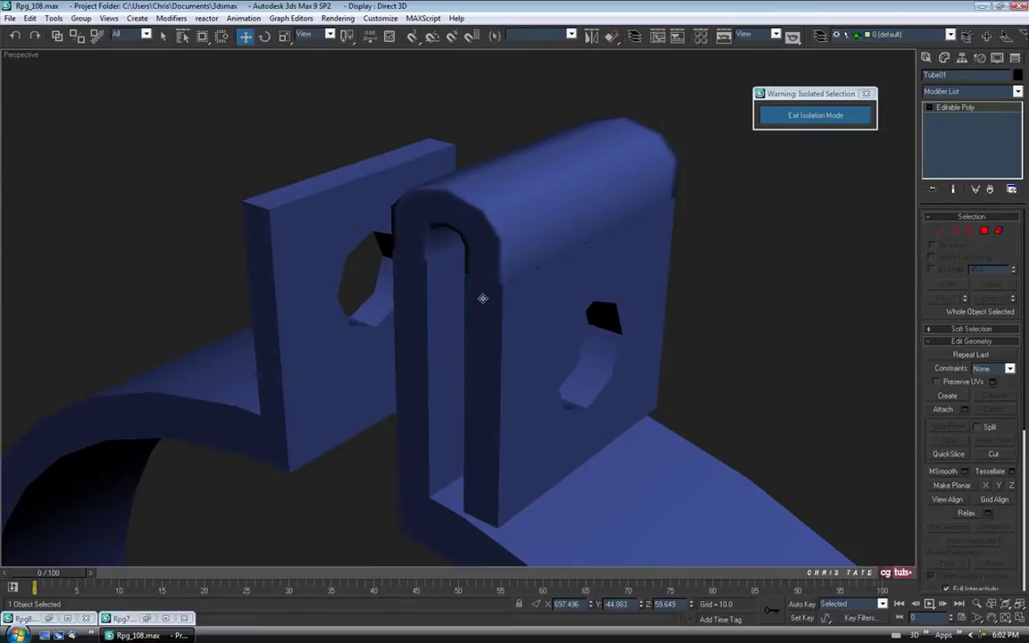
middle_click_drag(327, 234, 536, 220, "alt")
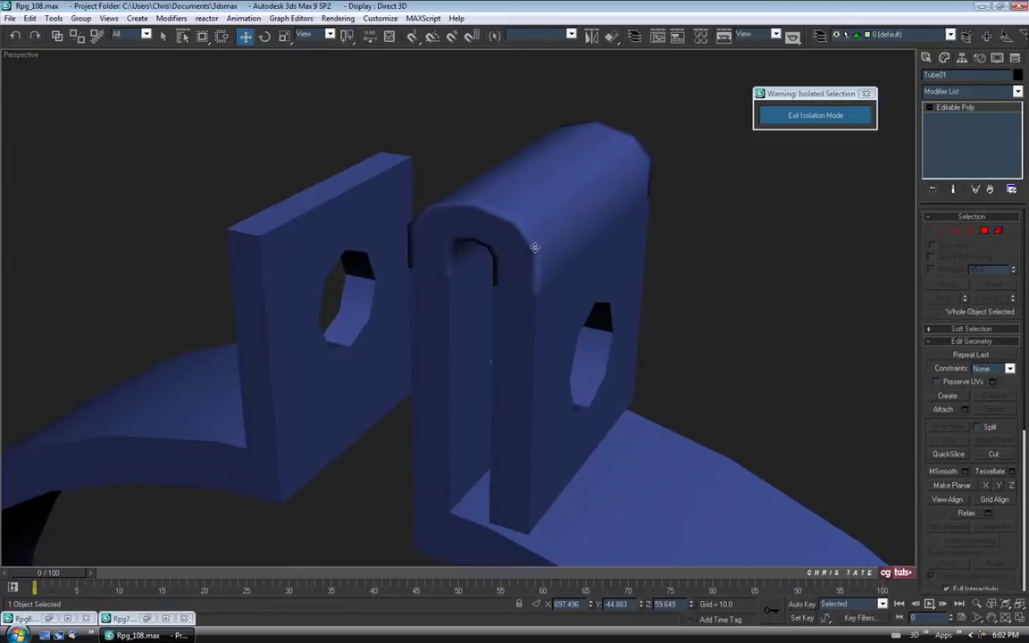
middle_click_drag(567, 278, 577, 249, "alt")
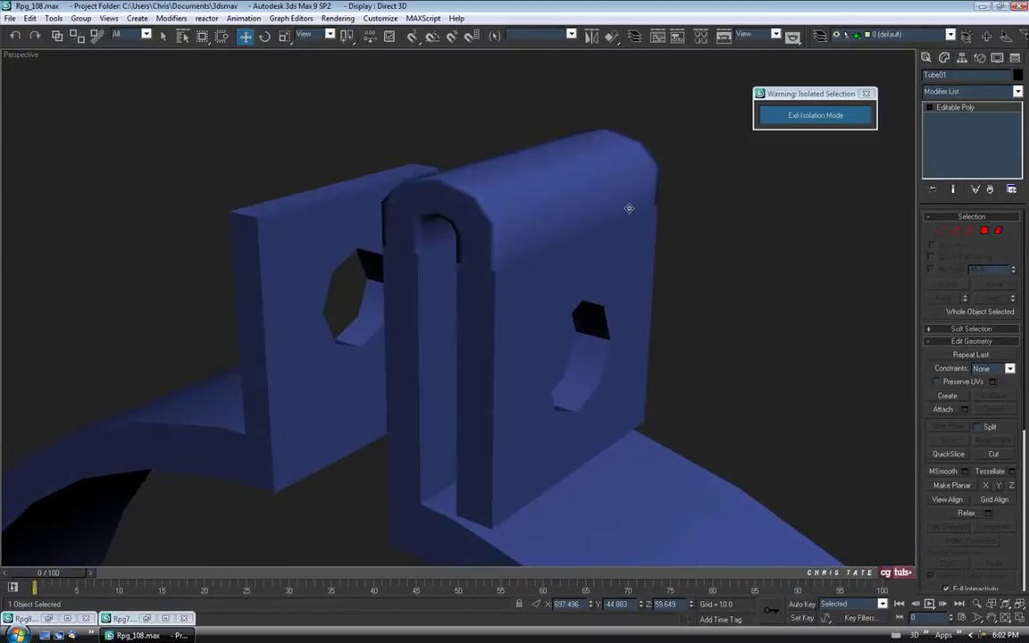
left_click(1016, 92)
scroll(1026, 382, "down", 15)
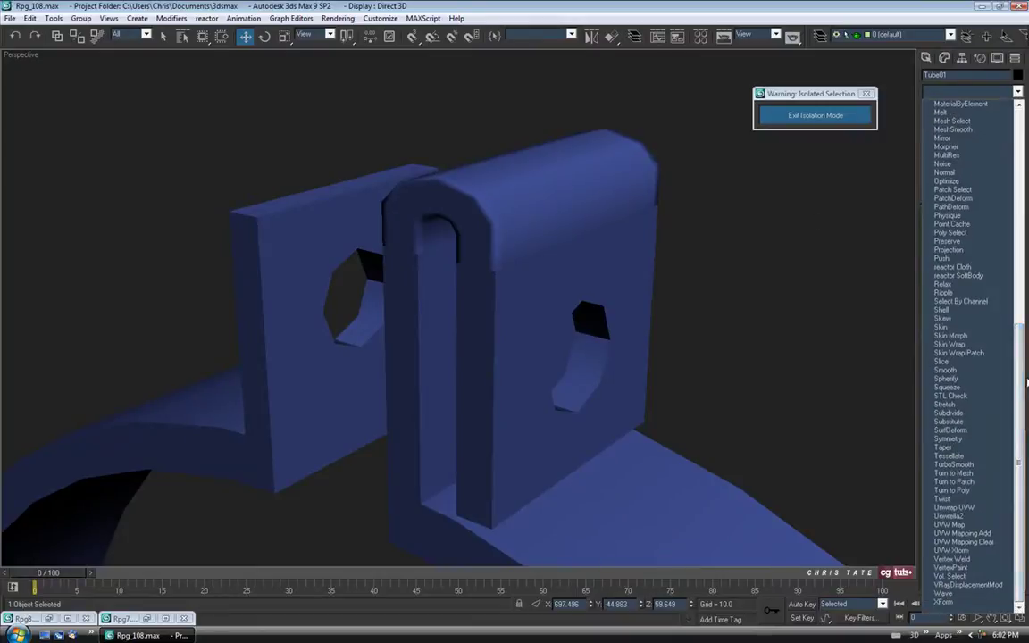
left_click(981, 369)
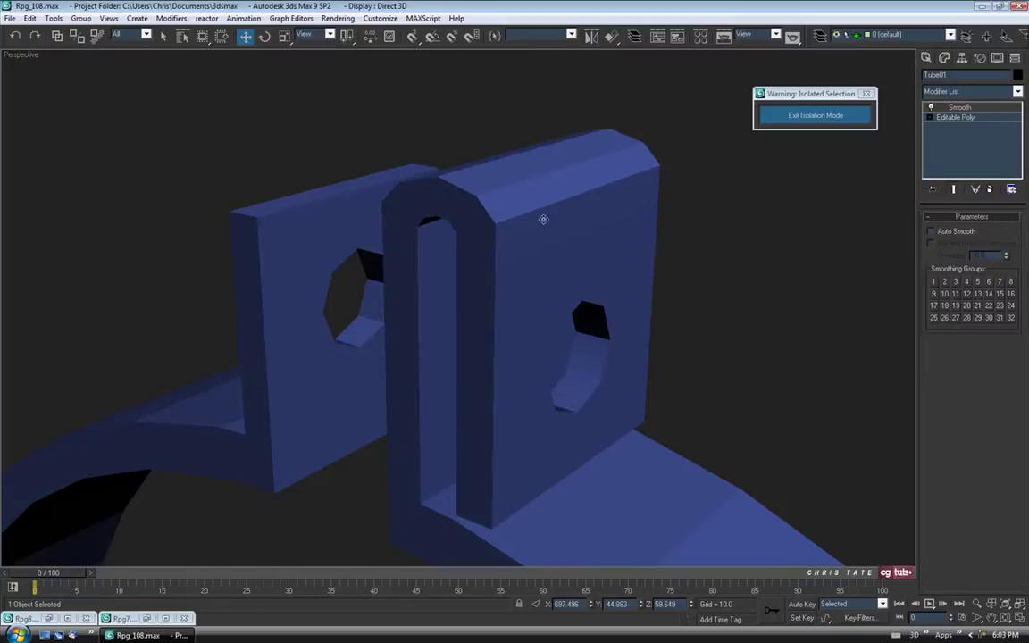
- Convert the clamp with its Smooth modifier to an Editable Poly
mouse_move(507, 271)
middle_mouse_down("alt")
mouse_move(599, 266)
mouse_move(504, 268)
middle_mouse_up("alt")
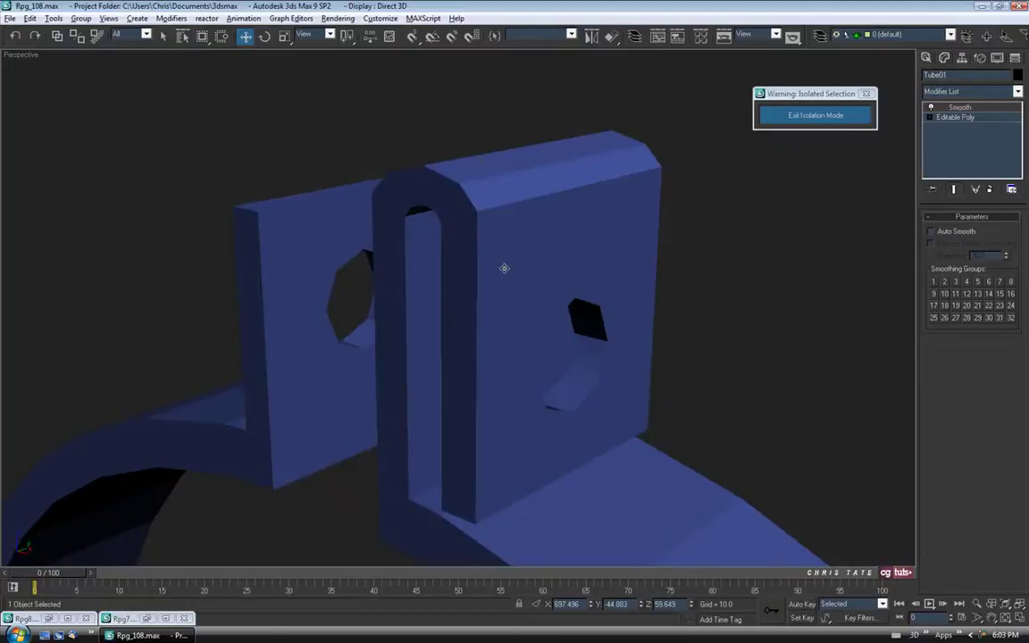
right_click(534, 176)
mouse_move(593, 285)
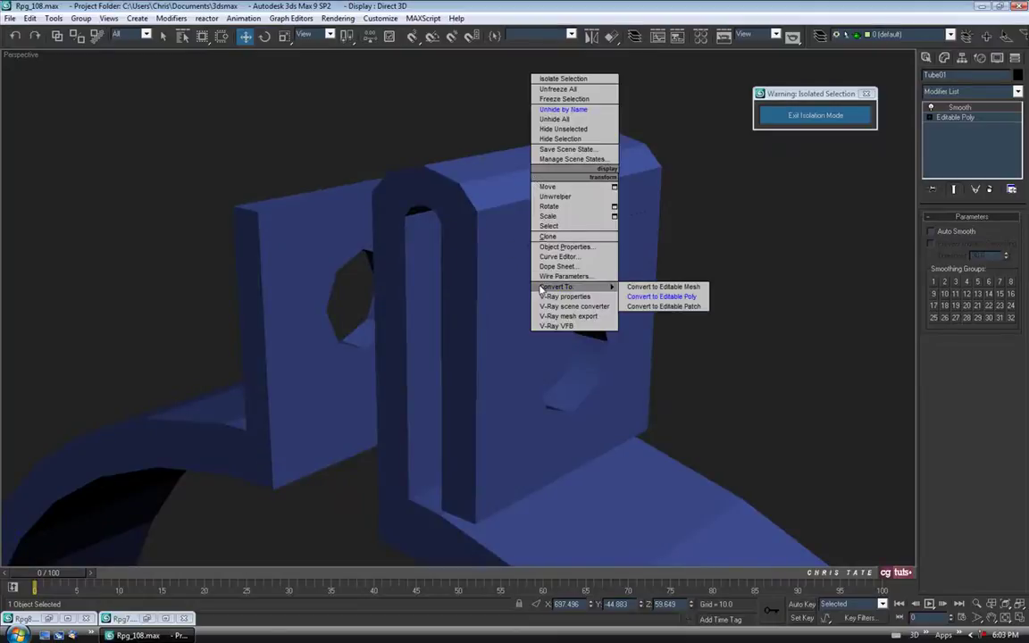
left_click(648, 296)
- Show the edge wires again and hide the detached fastening plate below the bridge's end
middle_click_drag(631, 294, 531, 286, "alt")
key("F4")
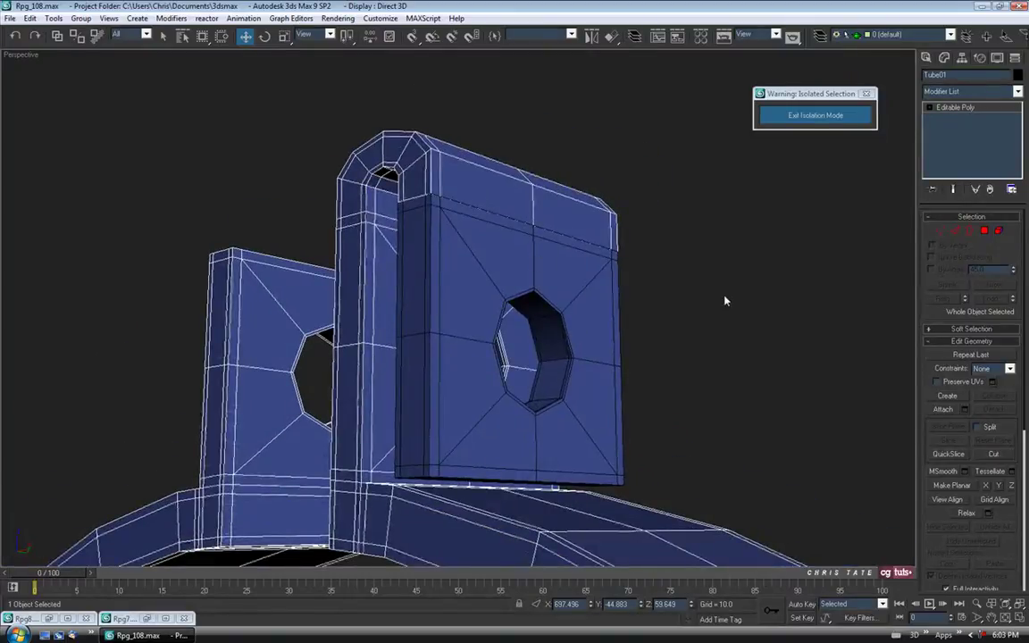
scroll(613, 243, "up", 4)
middle_click_drag(611, 228, 634, 322)
left_click(600, 326)
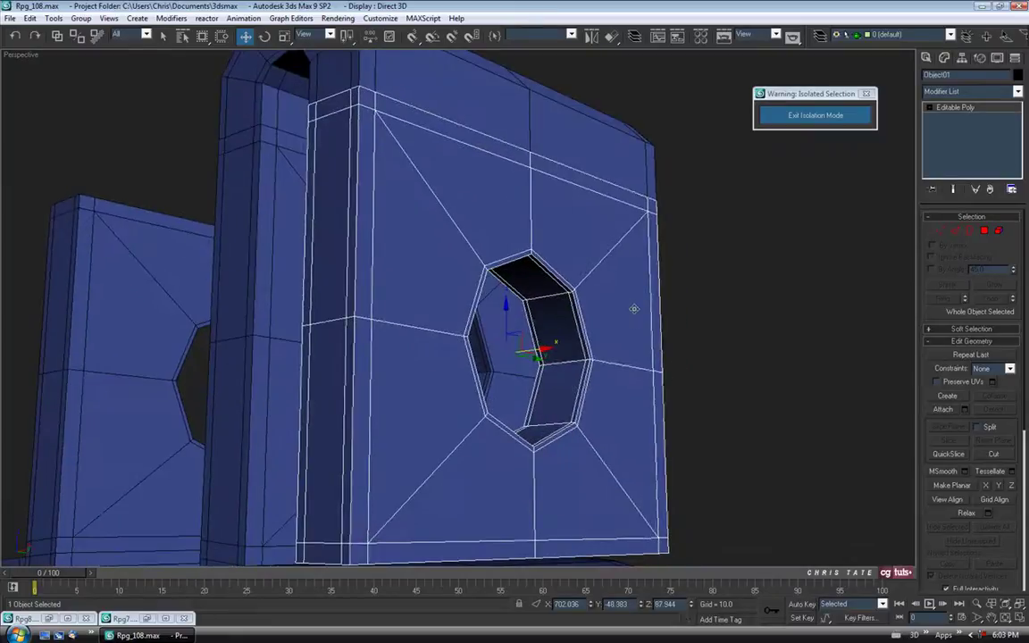
right_click(625, 353)
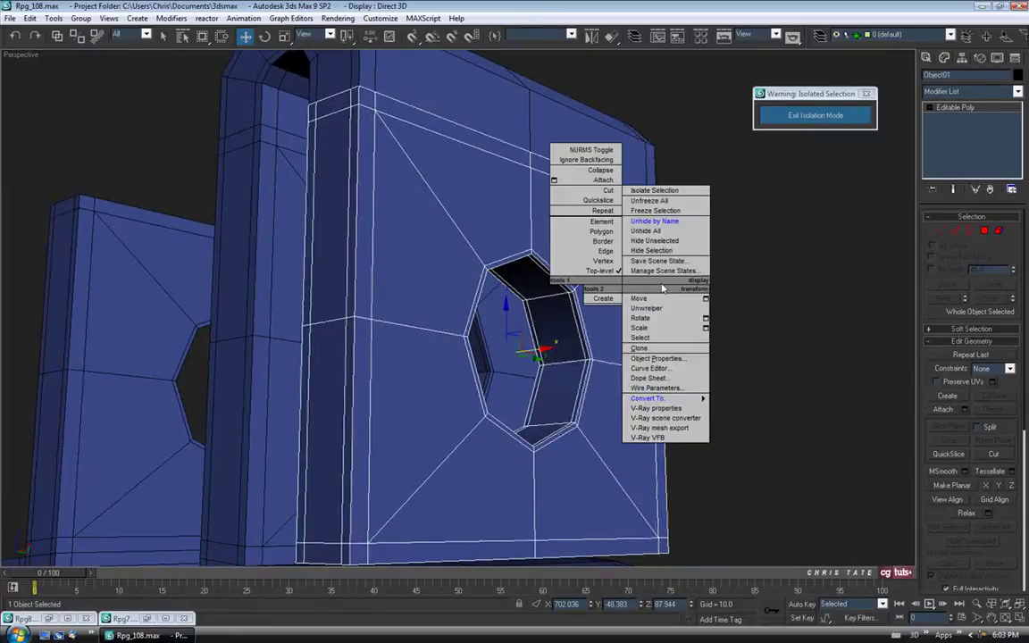
left_click(598, 237)
- Delete the cap polygons on the underside of the bridge's free end, and leave polygon editing
middle_click_drag(554, 260, 558, 351, "alt")
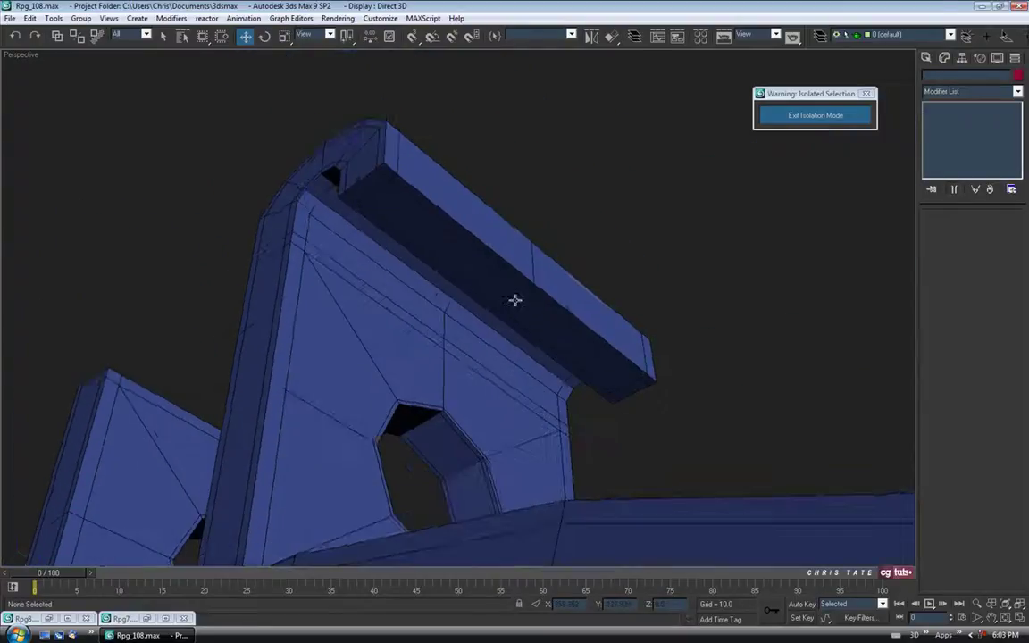
left_click(558, 351)
middle_click_drag(503, 278, 598, 379, "alt")
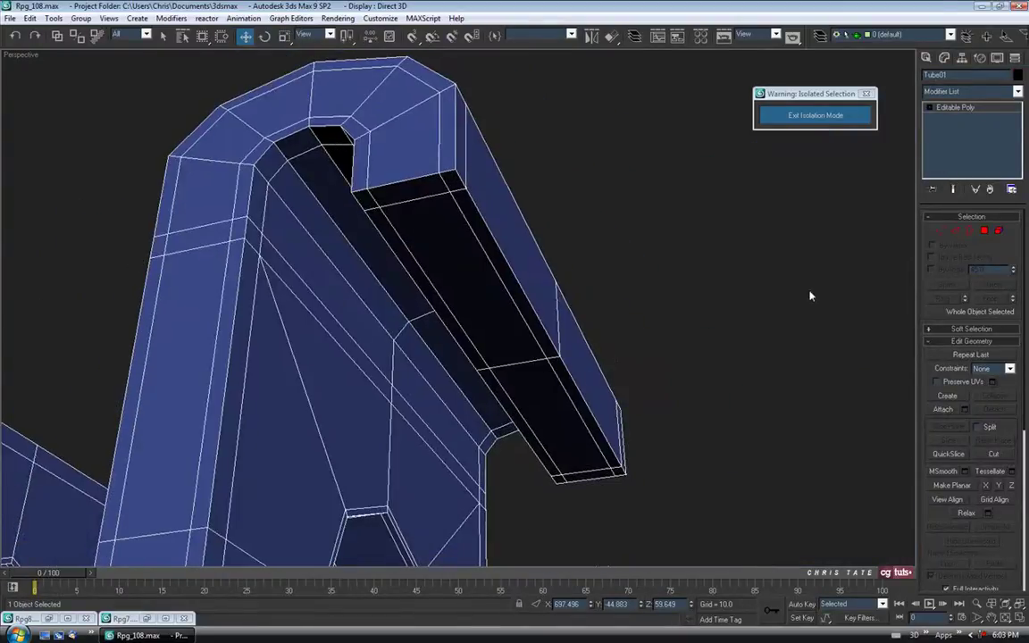
left_click(984, 230)
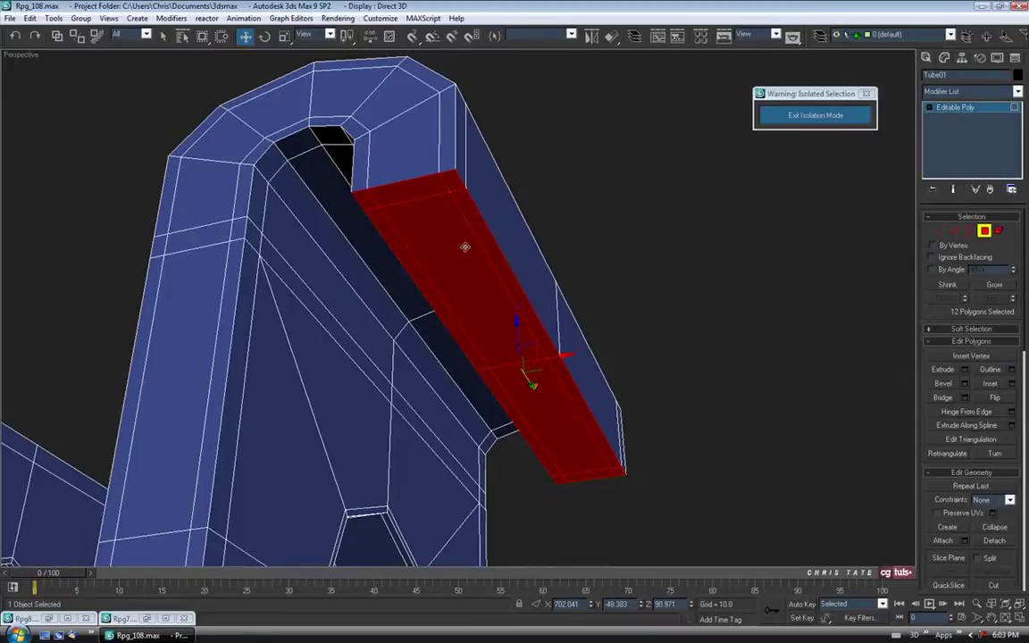
middle_click_drag(557, 406, 602, 400, "alt")
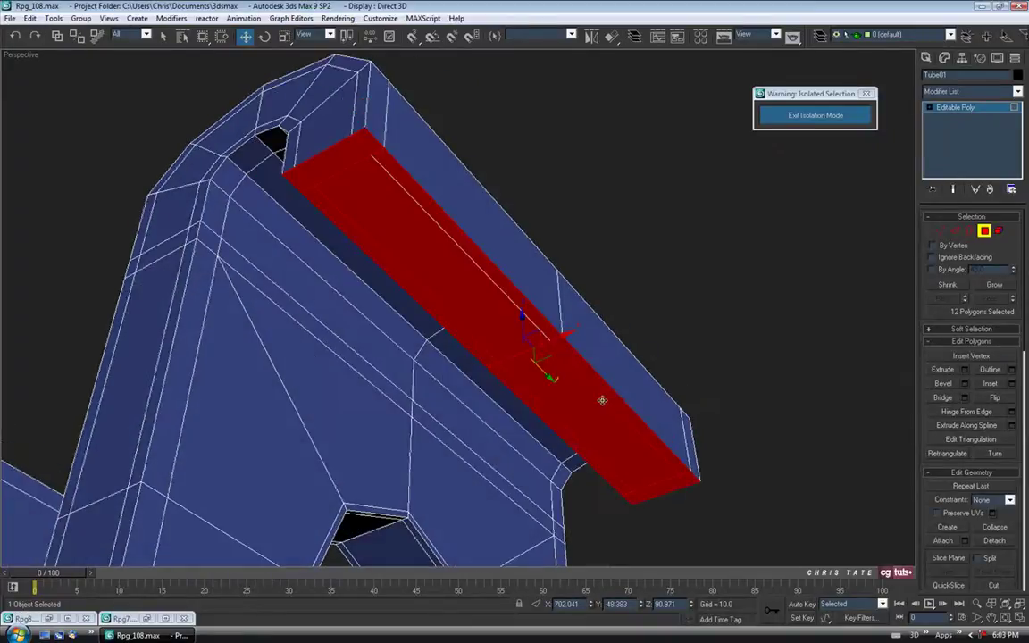
key("Delete")
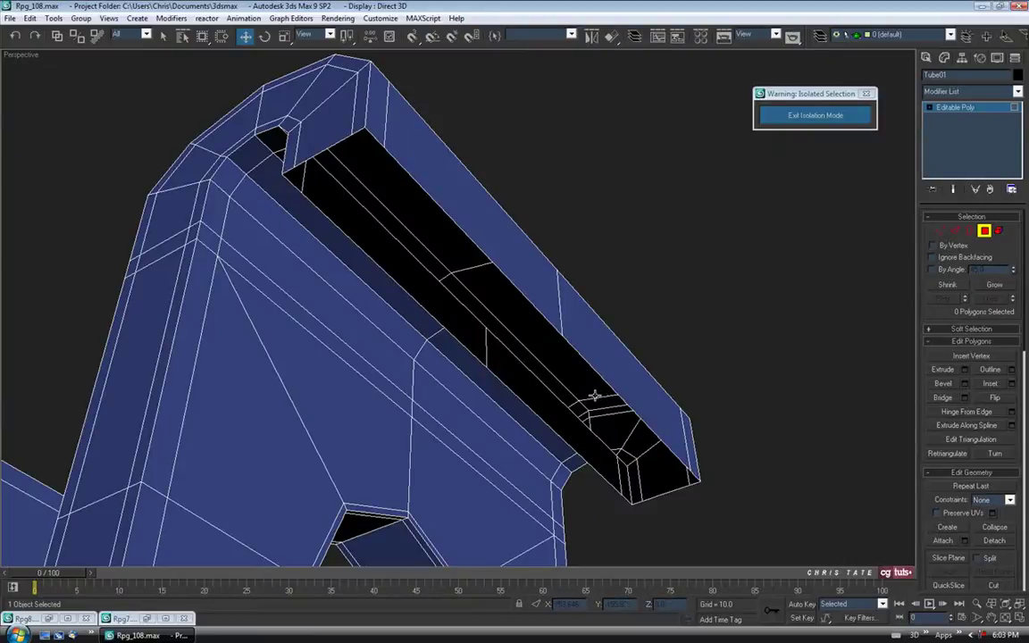
left_click(984, 231)
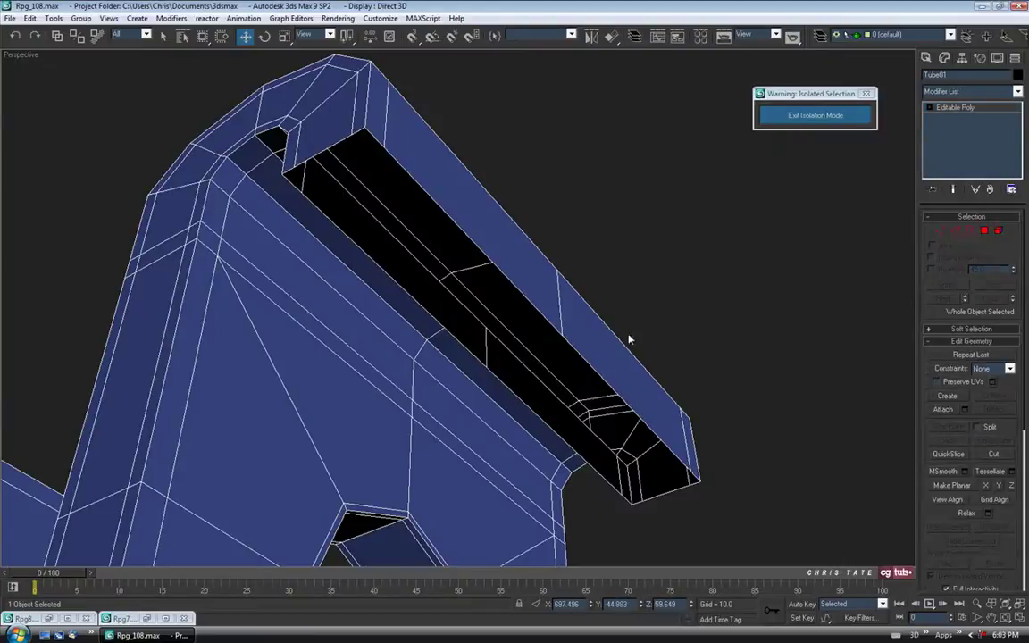
- Unhide the detached plate Object01 and attach it to the clamp
right_click(638, 274)
left_click(669, 221)
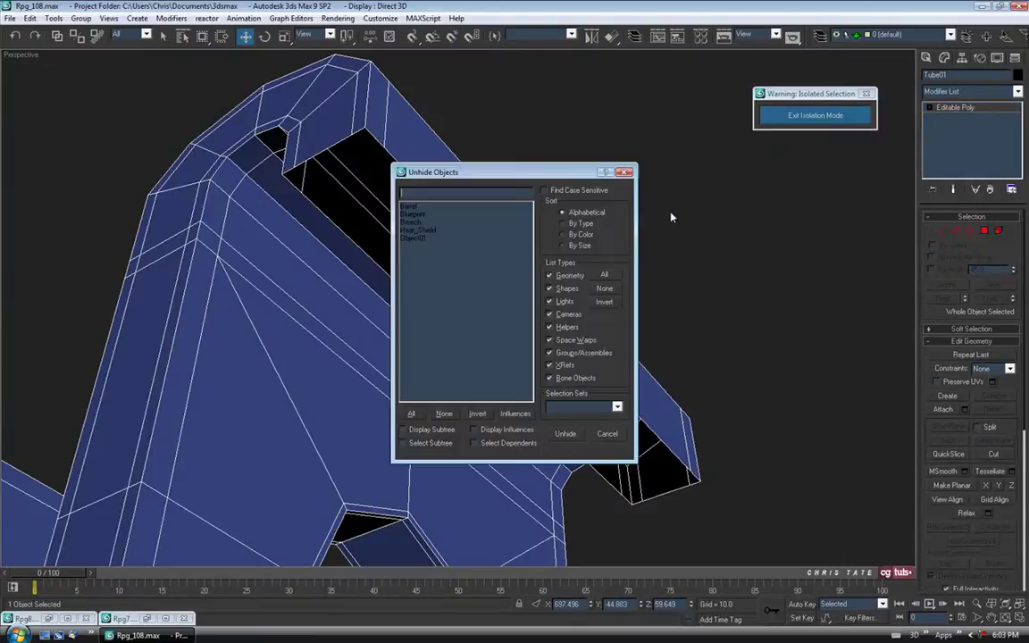
left_click(414, 238)
left_click(565, 434)
middle_click_drag(590, 367, 753, 295, "alt")
left_click(942, 409)
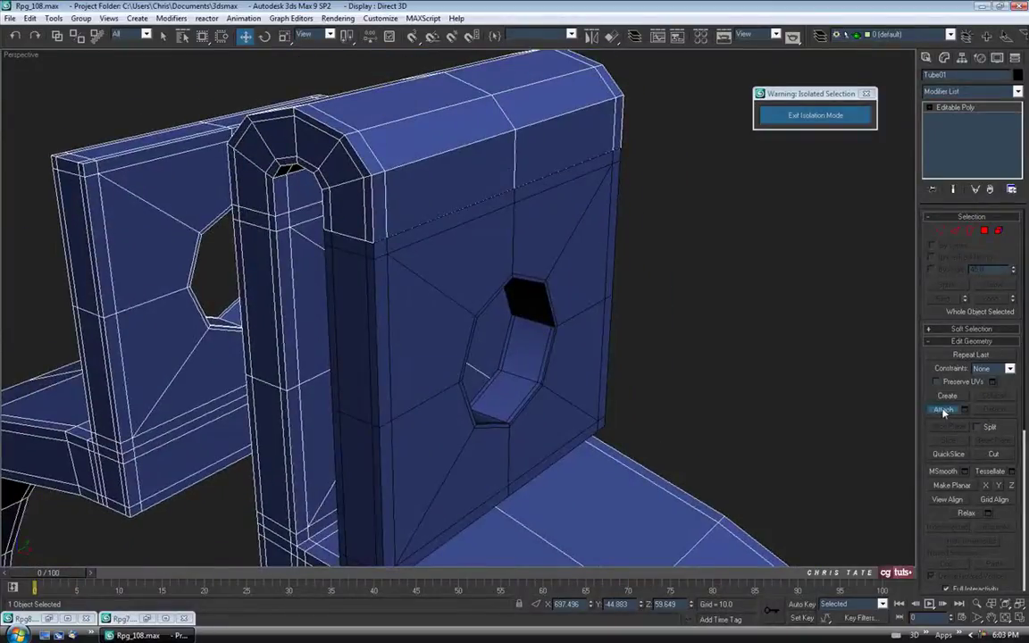
left_click(593, 241)
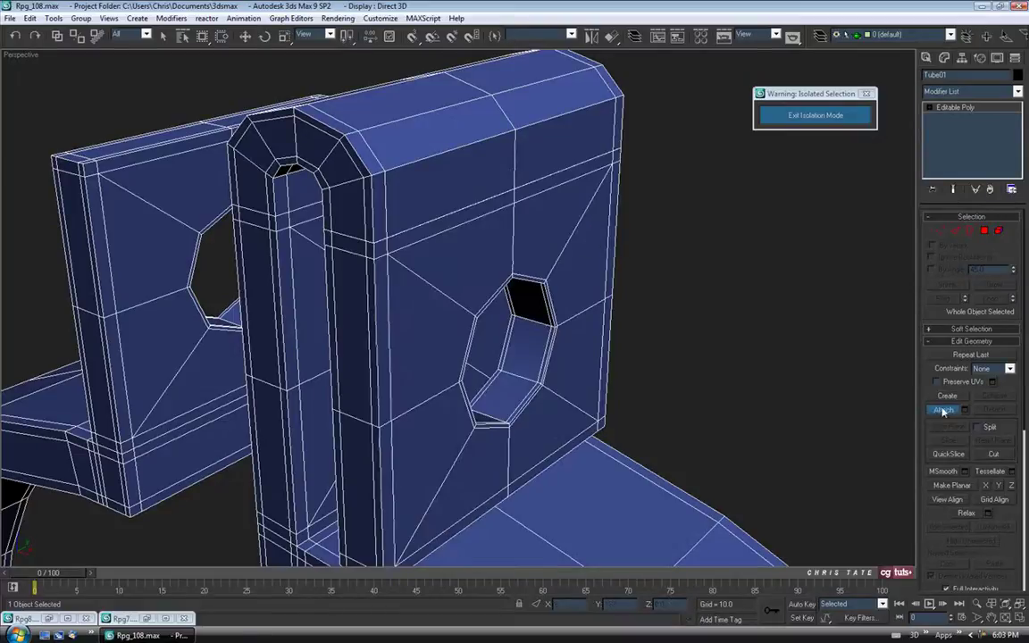
- Select the open borders of the bridge and the attached plate along their shared seam
middle_click_drag(476, 183, 513, 241)
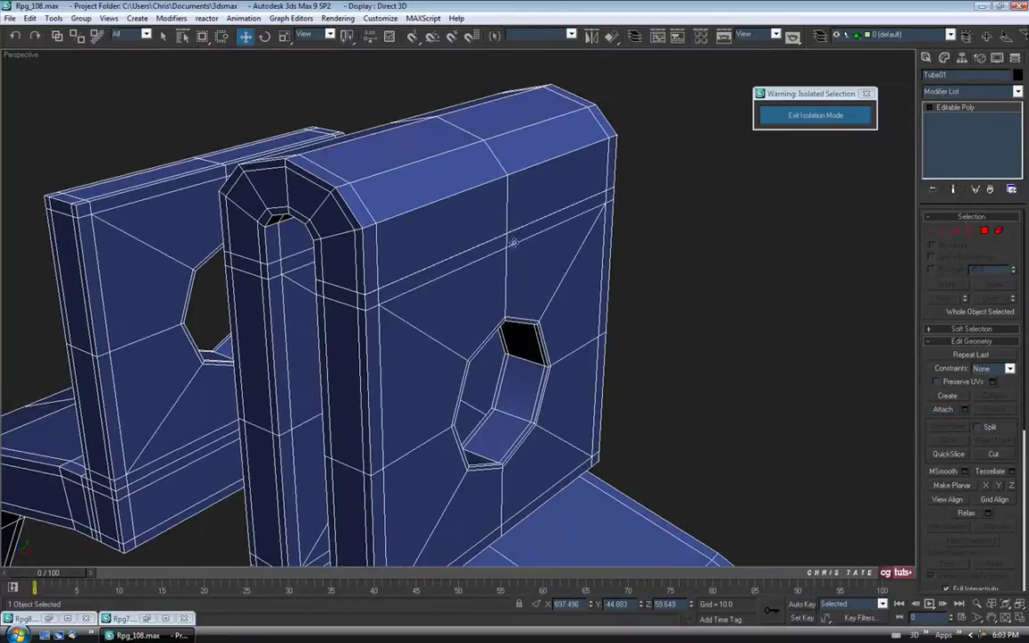
left_click(968, 231)
middle_click_drag(628, 321, 625, 337)
left_click(561, 249)
middle_click_drag(463, 265, 416, 334, "alt")
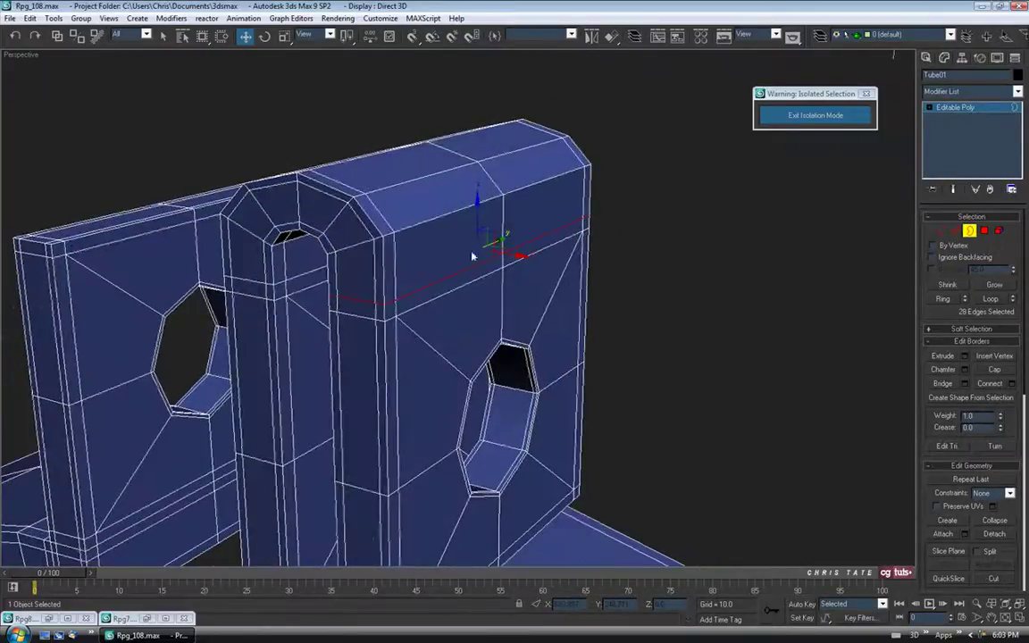
middle_click_drag(479, 262, 528, 263)
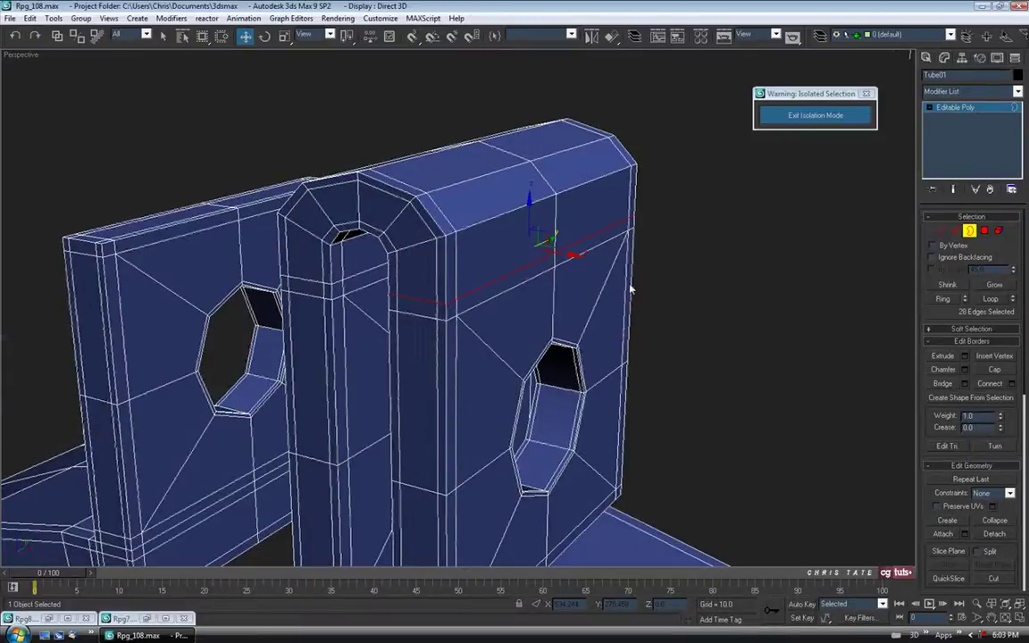
- Weld the overlapping vertices of the selected seam borders to join the bridge and plate, and leave vertex editing
left_click(940, 231)
scroll(581, 286, "up", 6)
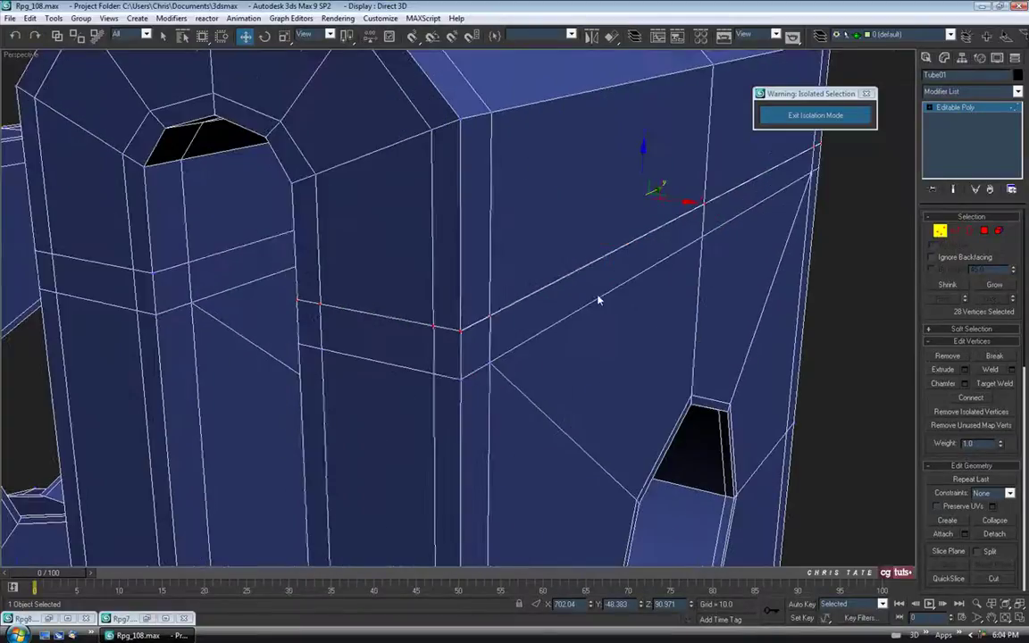
middle_click_drag(582, 281, 554, 283)
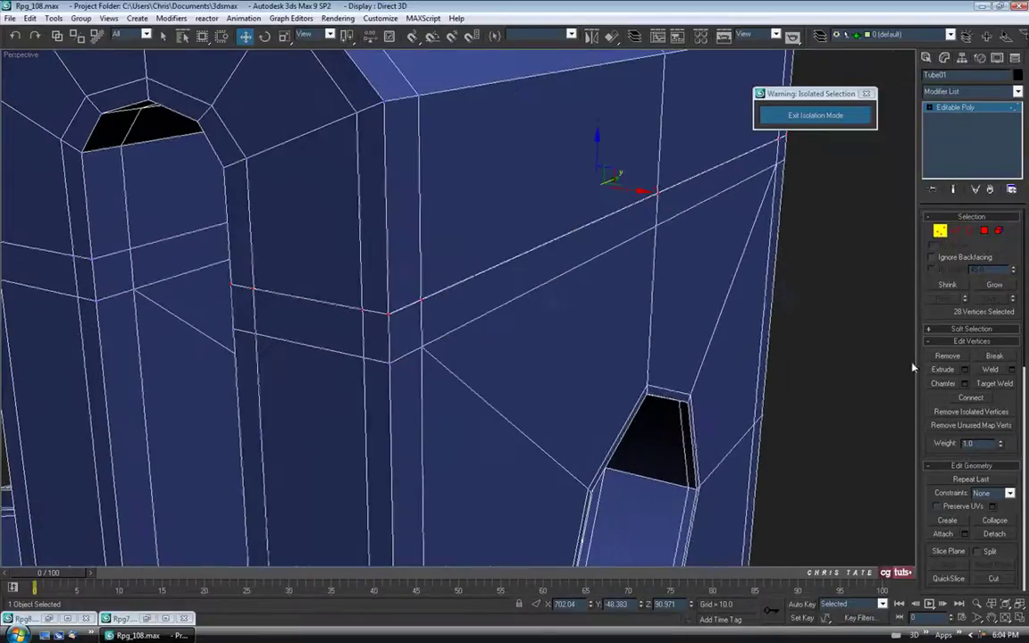
left_click(1011, 370)
middle_click_drag(480, 335, 536, 328, "alt")
left_click(697, 266)
middle_click_drag(699, 268, 704, 315, "alt")
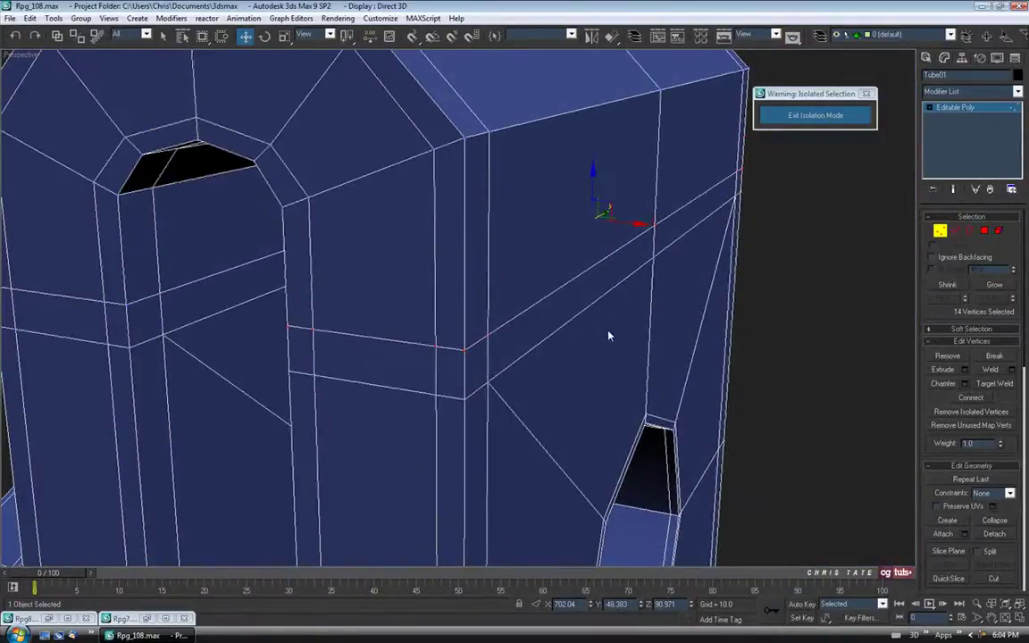
scroll(625, 329, "down", 5)
middle_click_drag(640, 326, 500, 320, "alt")
scroll(633, 316, "up", 3)
left_click(943, 232)
middle_click_drag(609, 393, 623, 378)
middle_click_drag(389, 329, 608, 317, "alt")
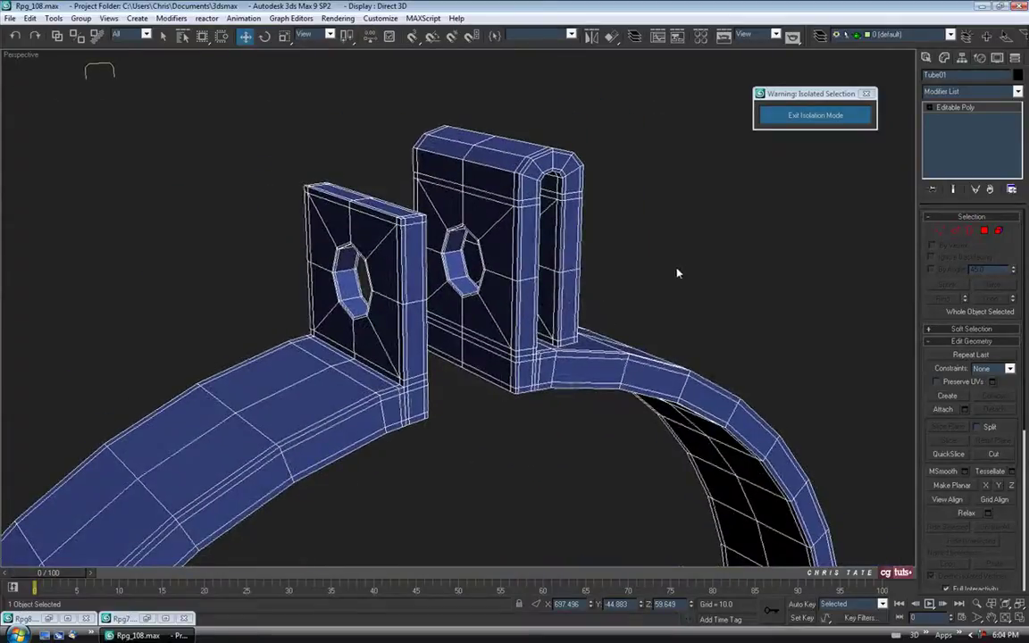
- Apply a TurboSmooth modifier to the clamp with 2 iterations and Isoline Display enabled
left_click(1017, 92)
scroll(979, 357, "down", 10)
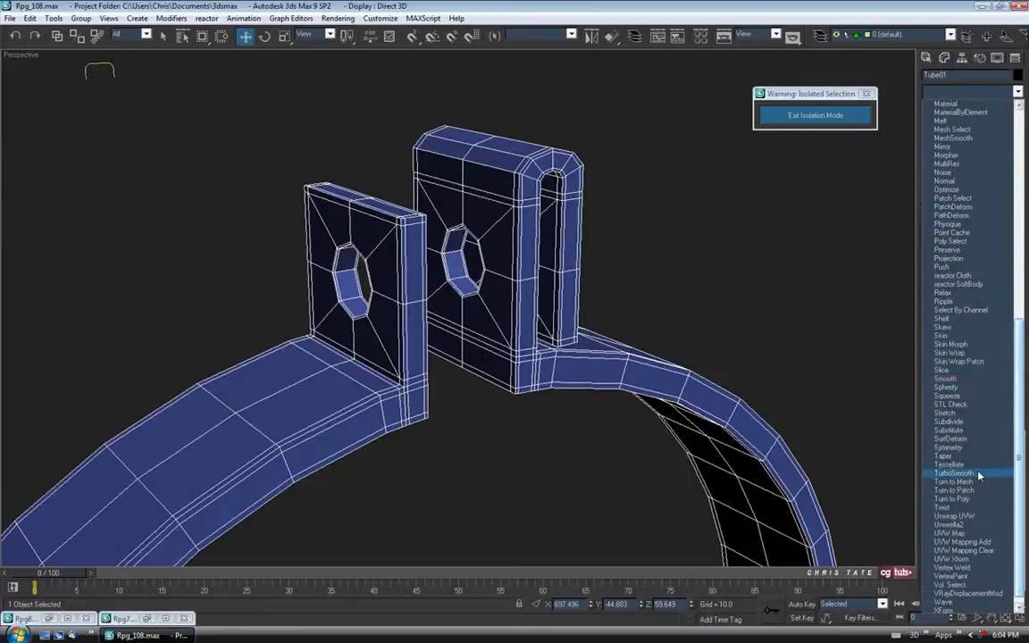
left_click(980, 473)
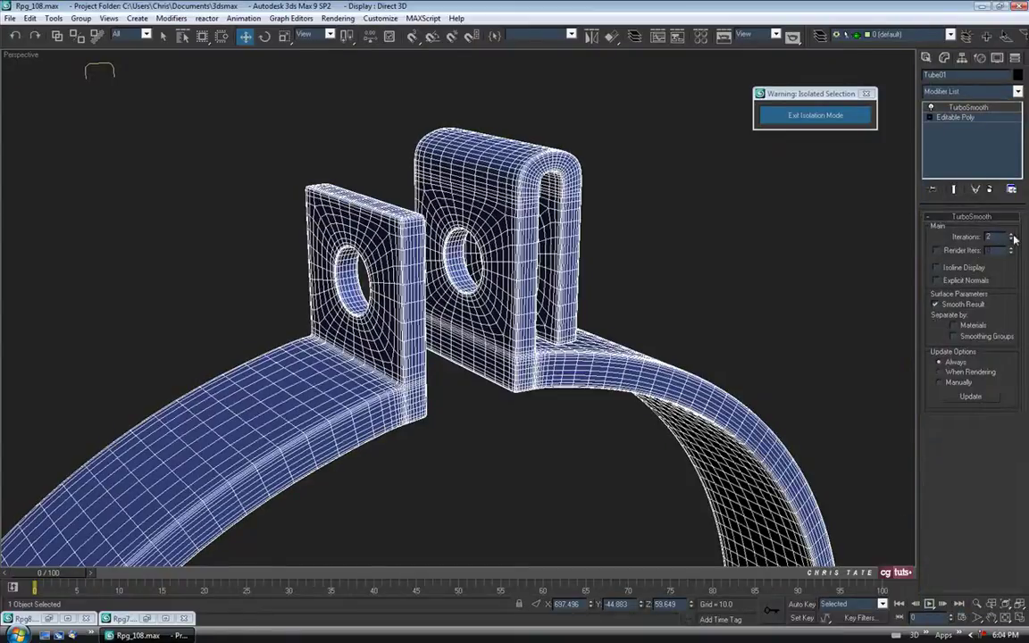
left_click(936, 268)
- Turn off the edge wires and examine the smoothed clamp from both sides and as a whole
middle_click_drag(661, 267, 564, 303, "alt")
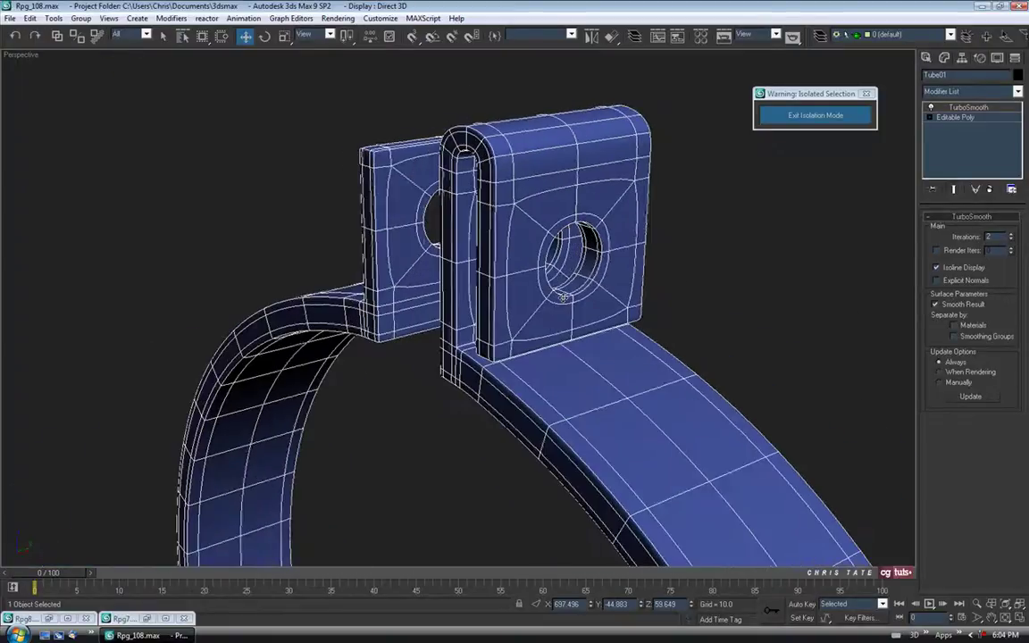
key("F4")
middle_click_drag(453, 361, 558, 354, "alt")
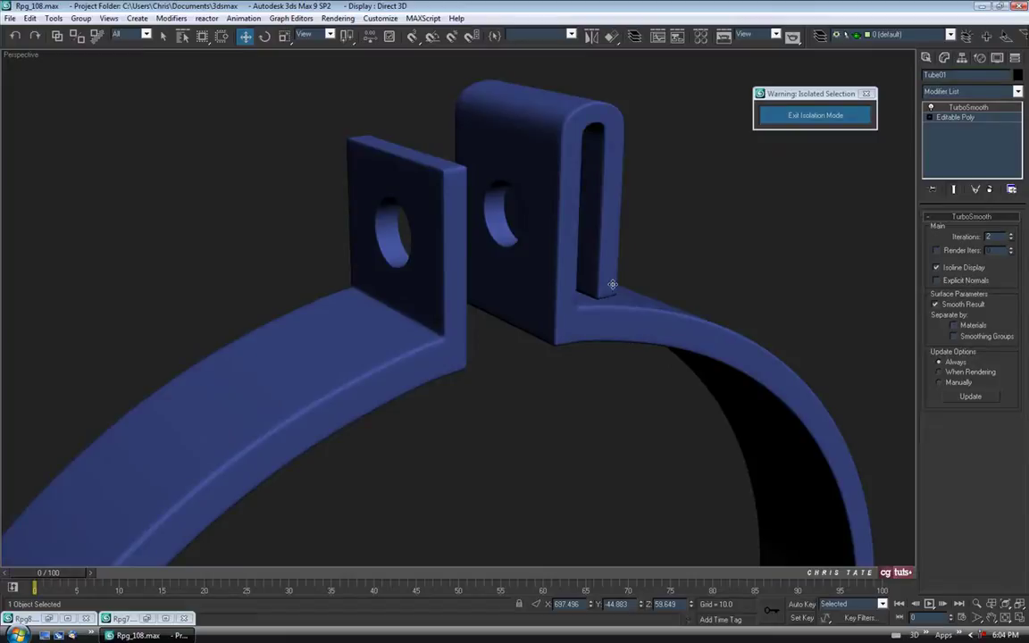
scroll(613, 289, "down", 3)
middle_click_drag(571, 353, 578, 306, "alt")
scroll(512, 259, "down", 5)
middle_click_drag(512, 259, 568, 241, "alt")
- Rename the clamp object Heat_Shield_Band
left_click(951, 75)
type("Hal")
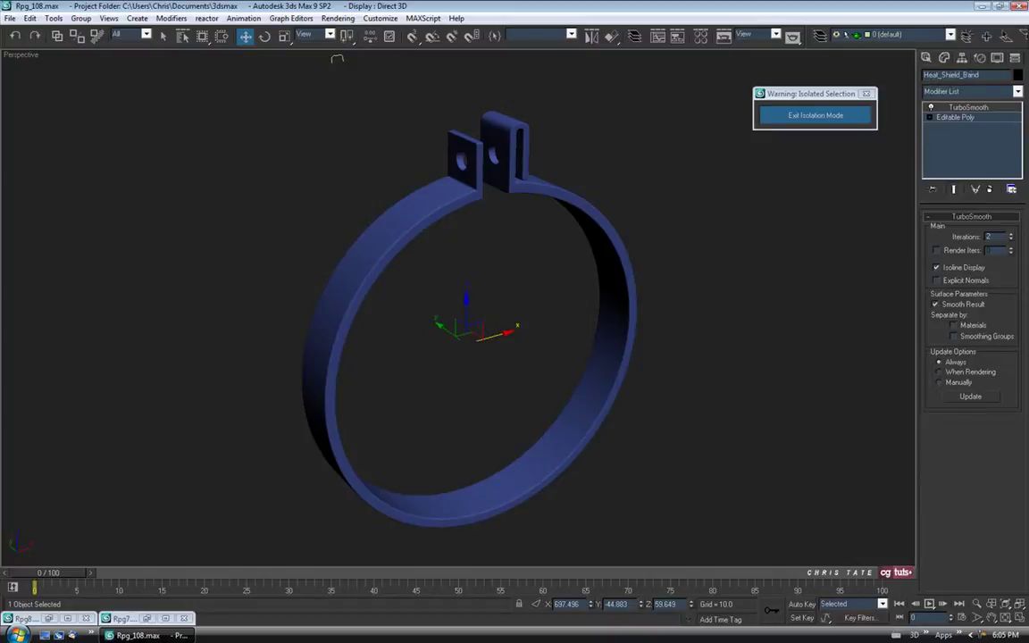
middle_click_drag(639, 224, 640, 218, "alt")
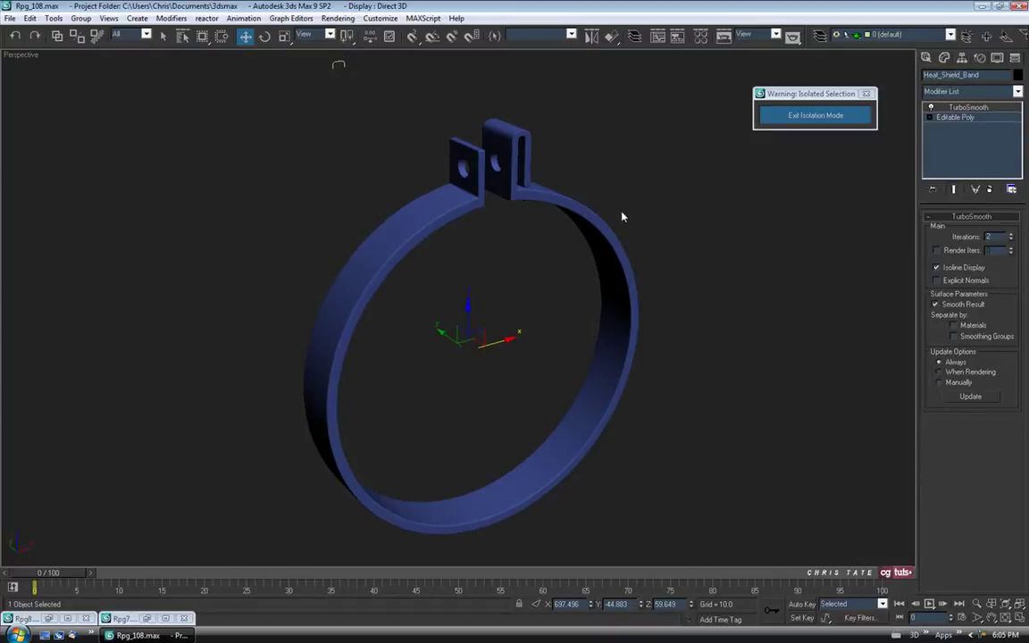
- Assign the plain grey standard material to the band in place of the blue one, and close the Material Editor
key("m")
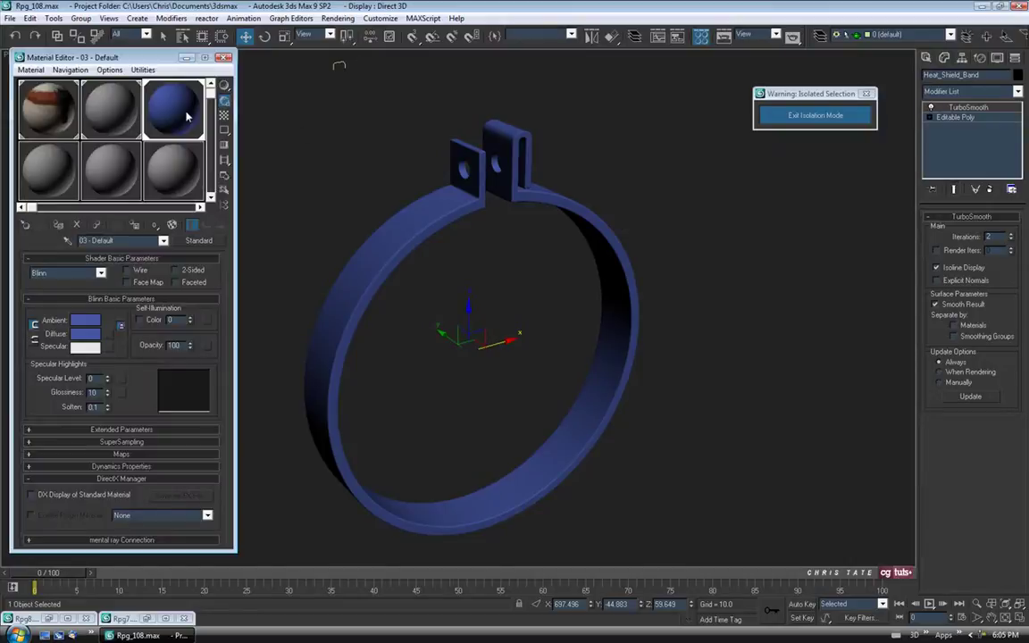
left_click_drag(118, 111, 416, 253)
left_click(224, 58)
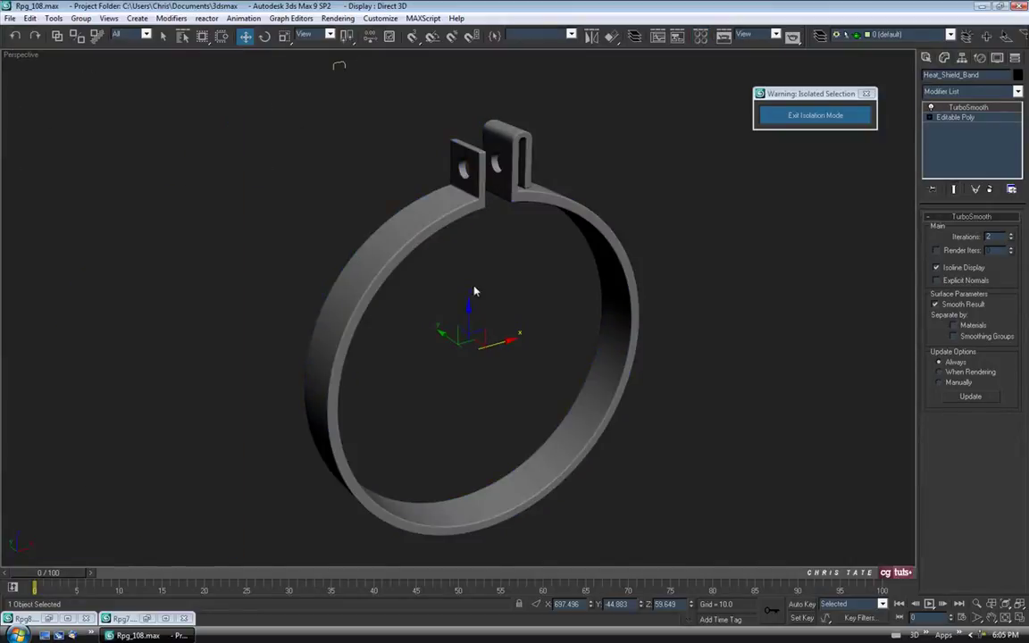
middle_click_drag(497, 289, 486, 281)
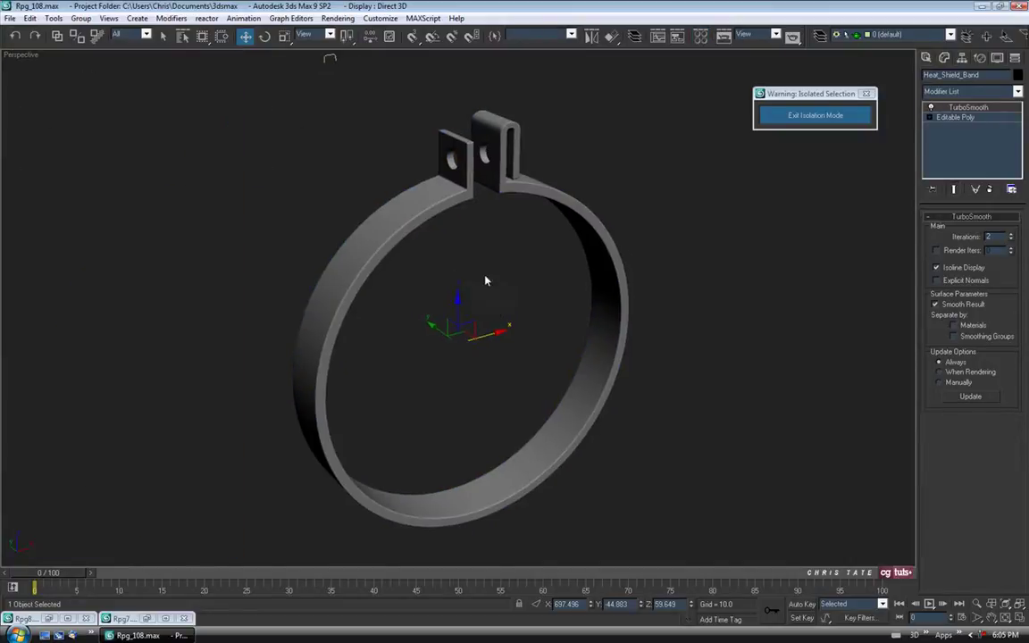
- Center the pivot of the Heat_Shield_Band on the object and leave pivot editing
left_click(962, 58)
left_click(968, 136)
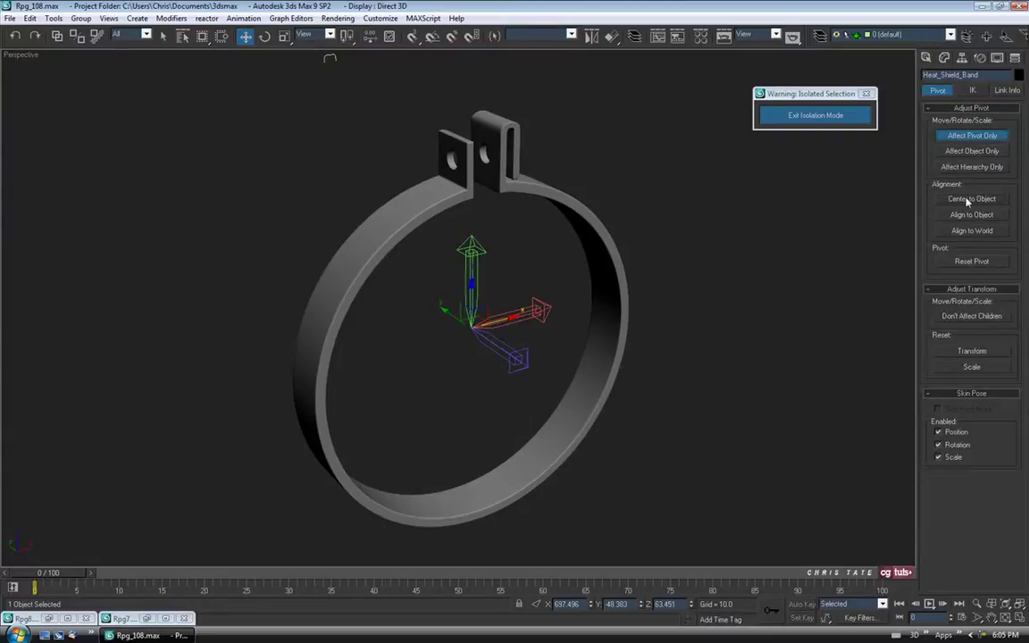
left_click(957, 137)
left_click(925, 57)
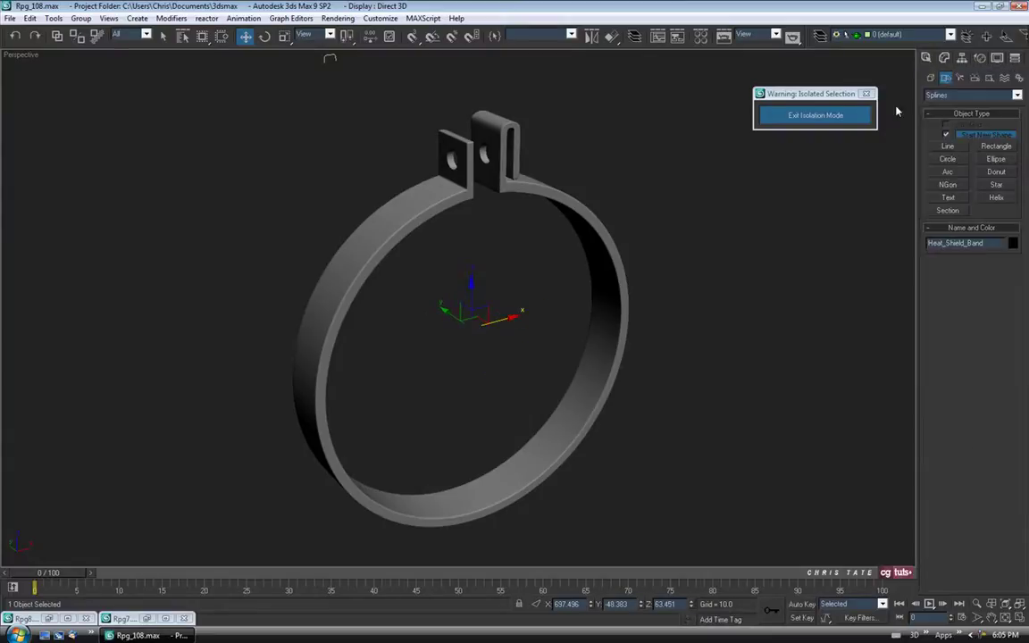
- Delete the leftover Line01 spline above the clamp band
middle_click_drag(696, 281, 698, 288)
left_click(336, 61)
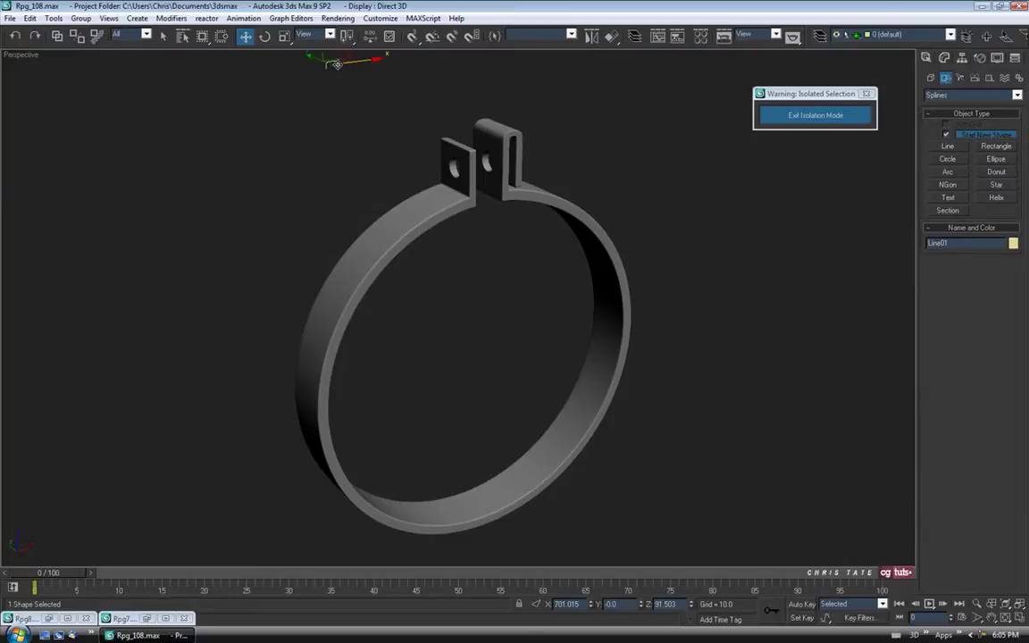
right_click(603, 219)
middle_click_drag(603, 220, 602, 207)
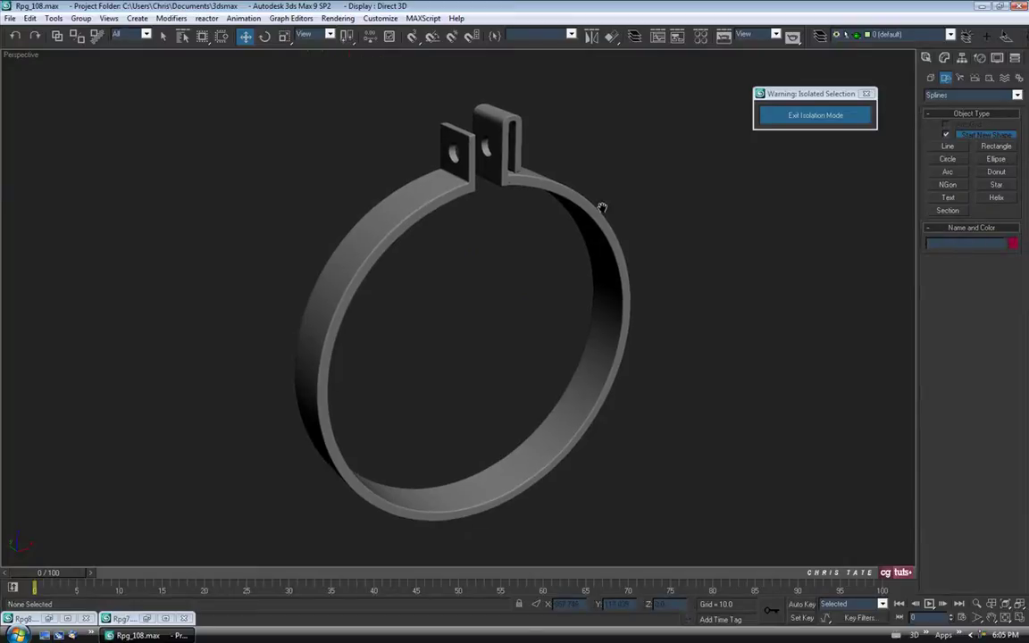
- Exit isolation mode and unhide all objects to bring back the rest of the launcher around the band
left_click(798, 119)
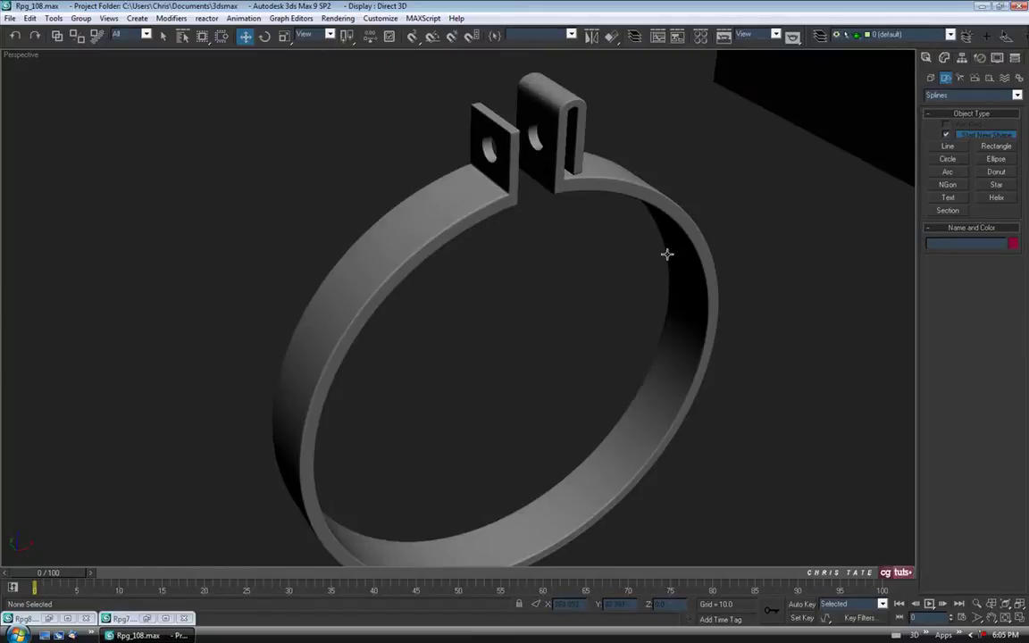
right_click(588, 319)
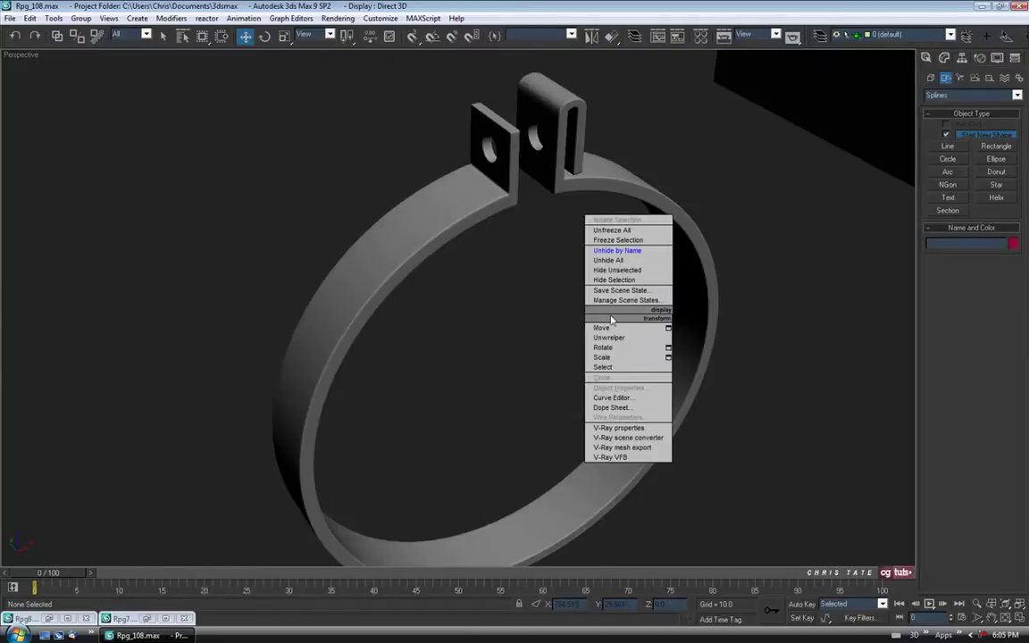
left_click(615, 261)
middle_click_drag(602, 301, 571, 294)
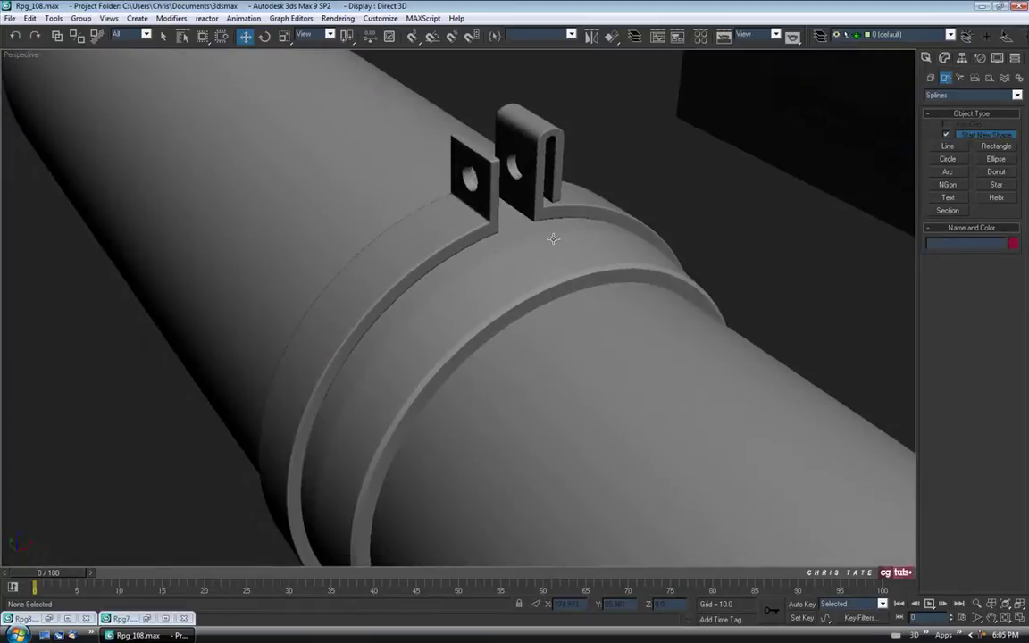
- Select the heat shield band and turn on the edge wires to view it in place on the launcher body
left_click(544, 131)
scroll(544, 131, "down", 4)
middle_click_drag(550, 158, 551, 318, "alt")
key("F3")
mouse_move(412, 287)
middle_mouse_down("alt")
mouse_move(412, 311)
mouse_move(404, 305)
mouse_move(437, 299)
mouse_move(432, 286)
middle_mouse_up("alt")
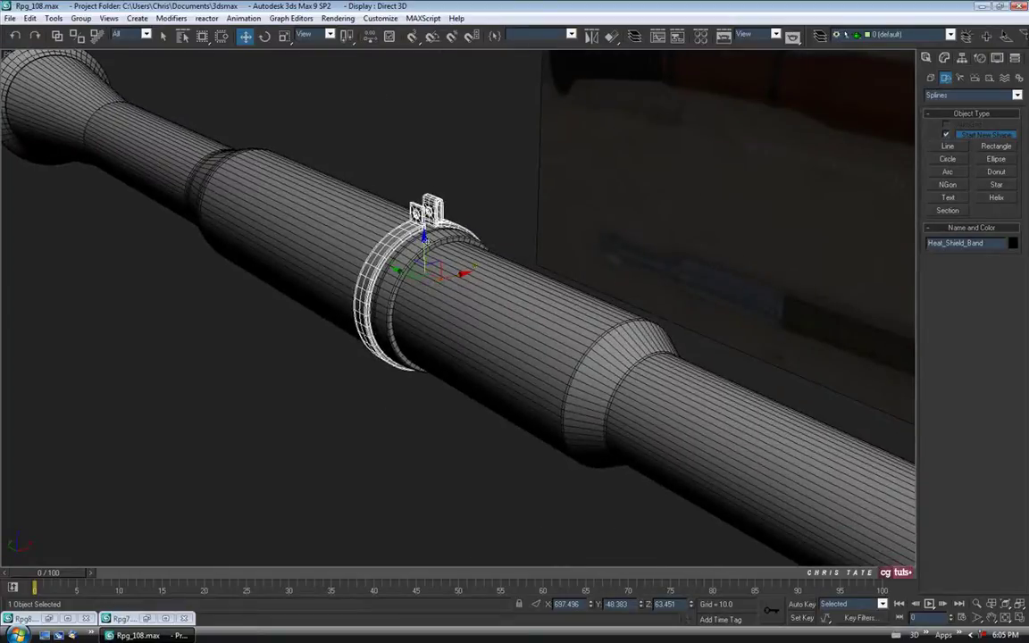
- Save the scene as a new file named Rpg_109
left_click(11, 18)
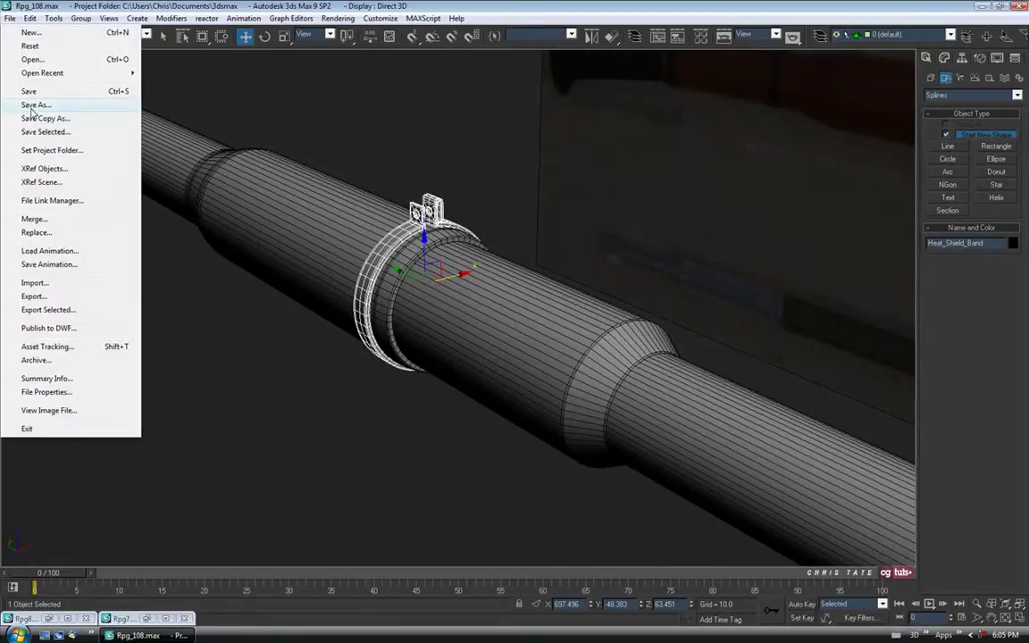
left_click(31, 101)
type("Rpg_109")
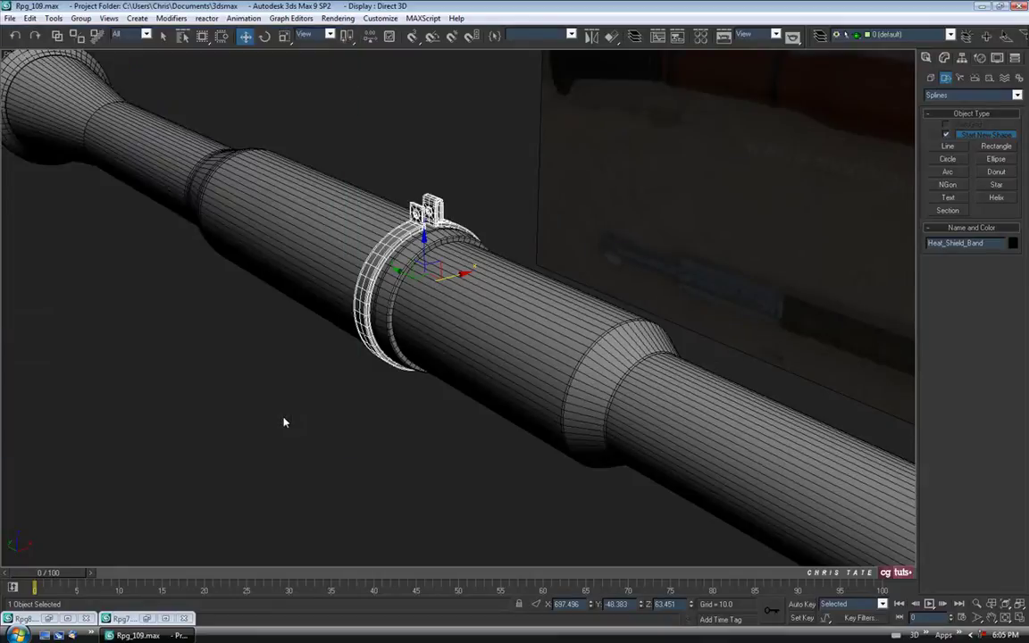